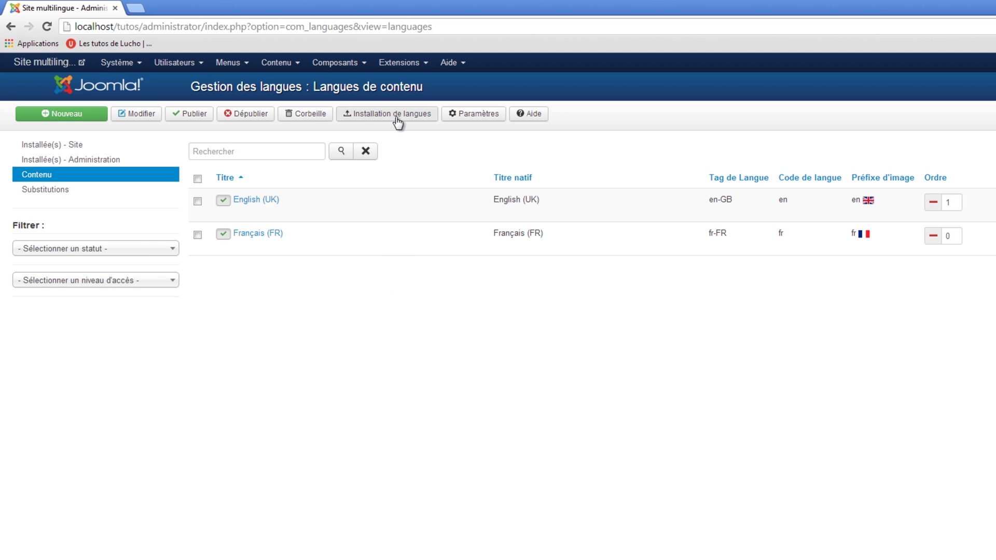
Check the accredited-language installer, which lists no languages, then open a new browser tab
{"action": "left_click", "coordinate": [391, 113]}
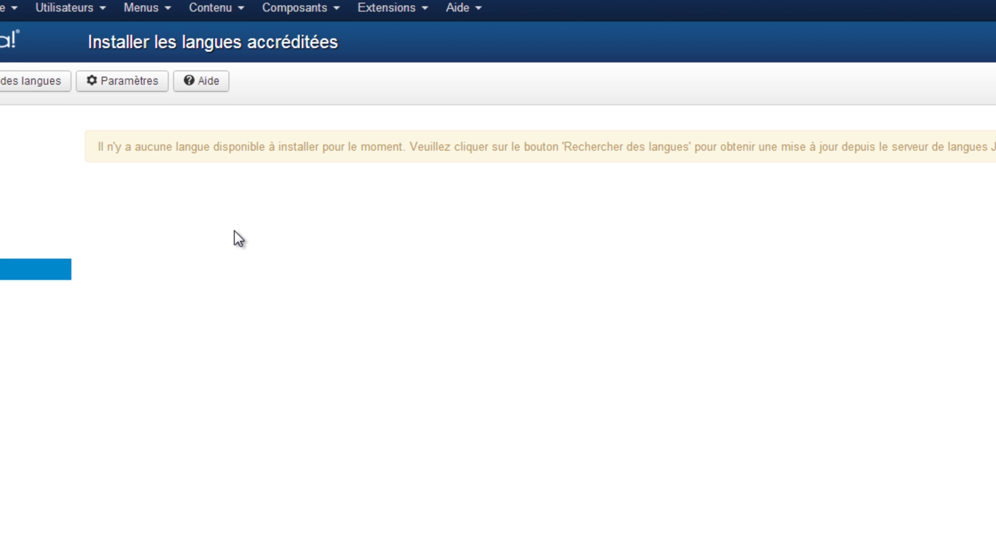
{"action": "left_click", "coordinate": [113, 6]}
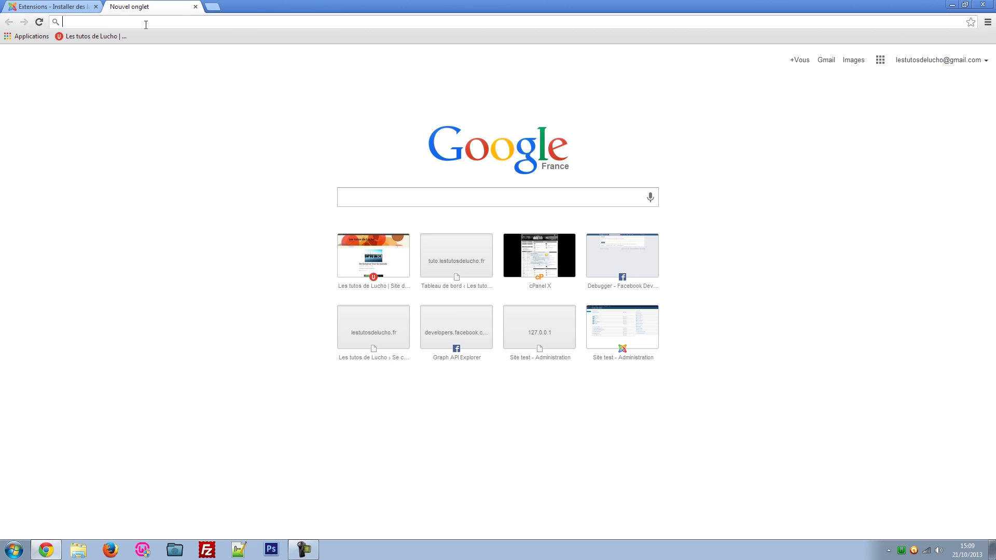
Search Google for 'joomla' and go to the Joomla.fr francophone portal
{"action": "type", "text": "joomla"}
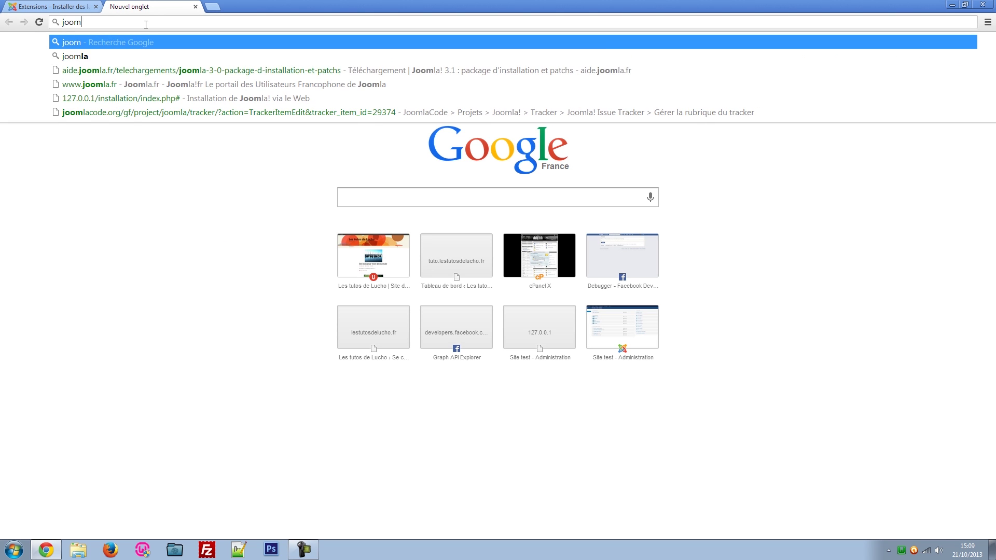
{"action": "key", "text": "Return"}
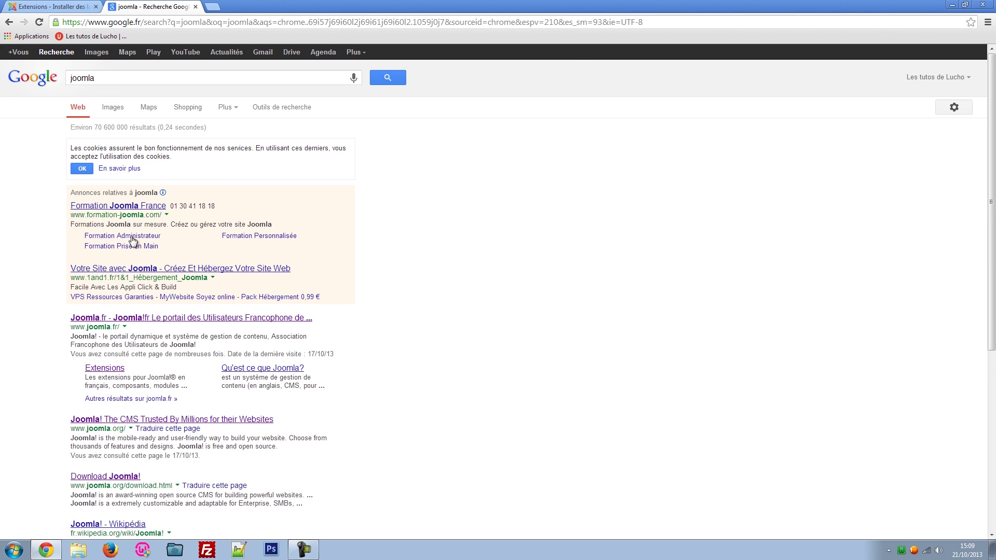
{"action": "left_click", "coordinate": [144, 319]}
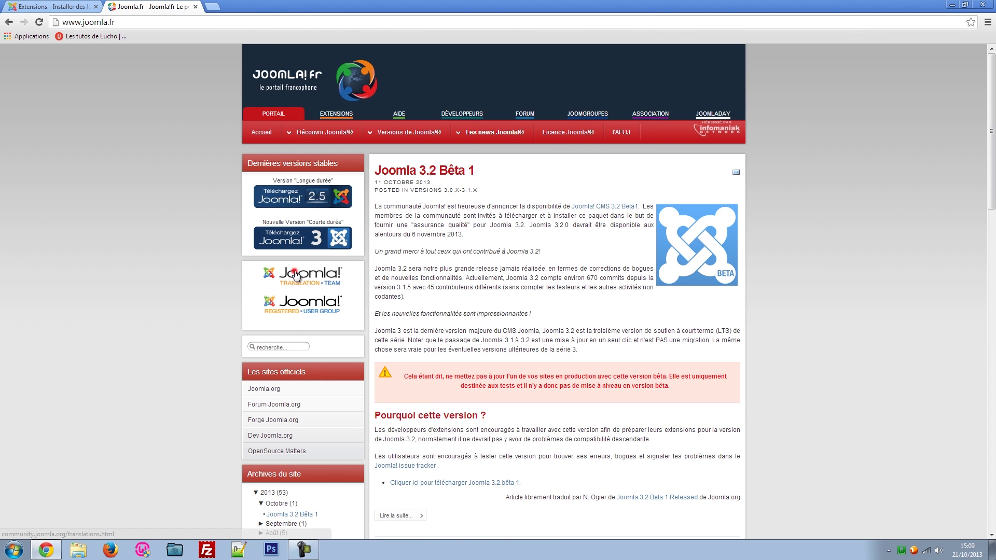
Download es-ES_joomla_lang_full_3.1.5v1.zip from the Joomla 3.x Translation Packs page
{"action": "left_click", "coordinate": [296, 275]}
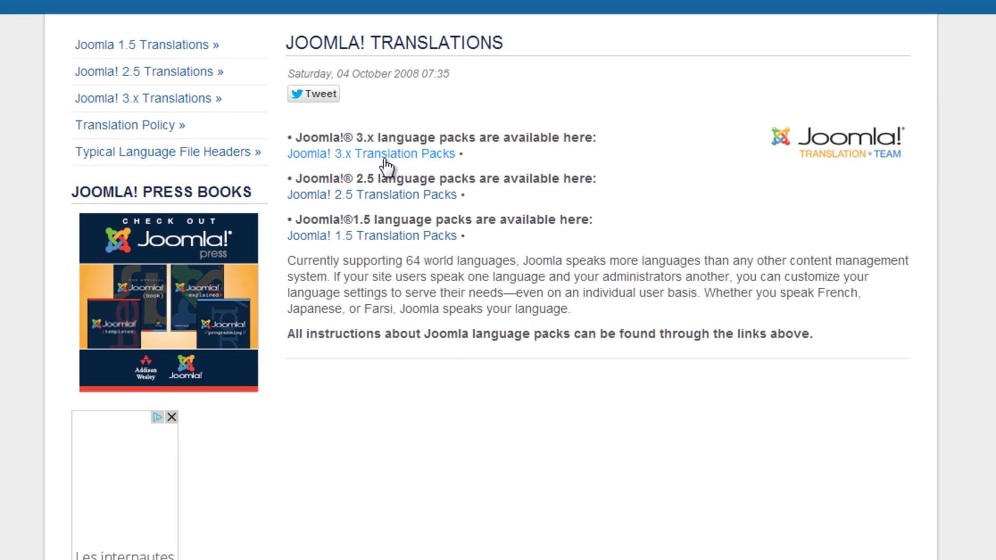
{"action": "left_click", "coordinate": [378, 155]}
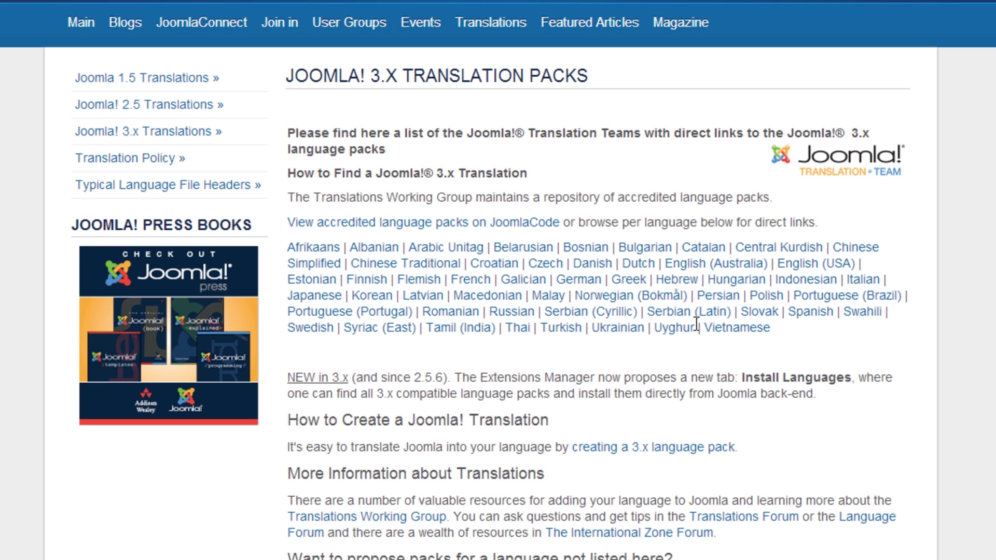
{"action": "left_click", "coordinate": [810, 314]}
{"action": "scroll", "coordinate": [444, 173], "scroll_direction": "up", "scroll_amount": 2}
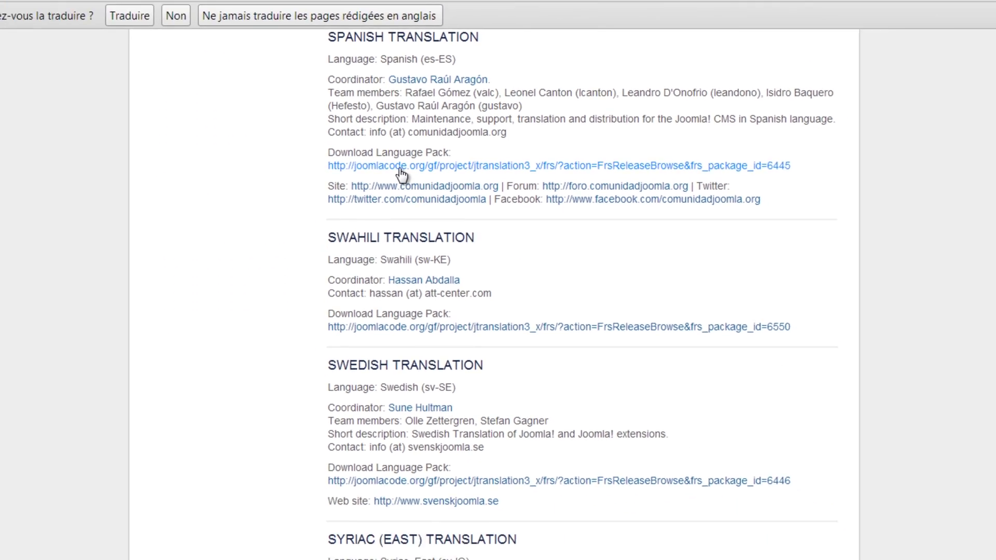
{"action": "left_click", "coordinate": [379, 173]}
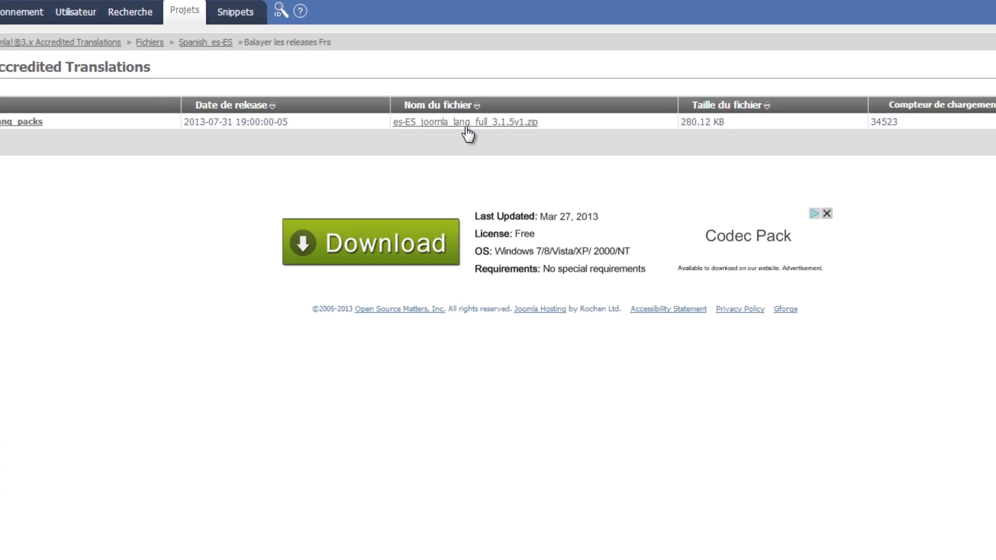
{"action": "left_click", "coordinate": [475, 154]}
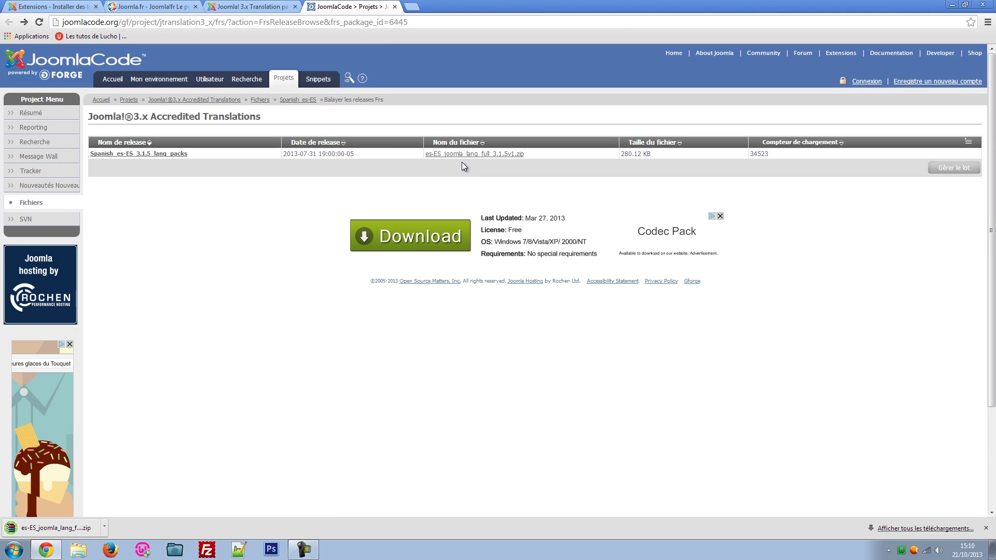
{"action": "left_click", "coordinate": [395, 6]}
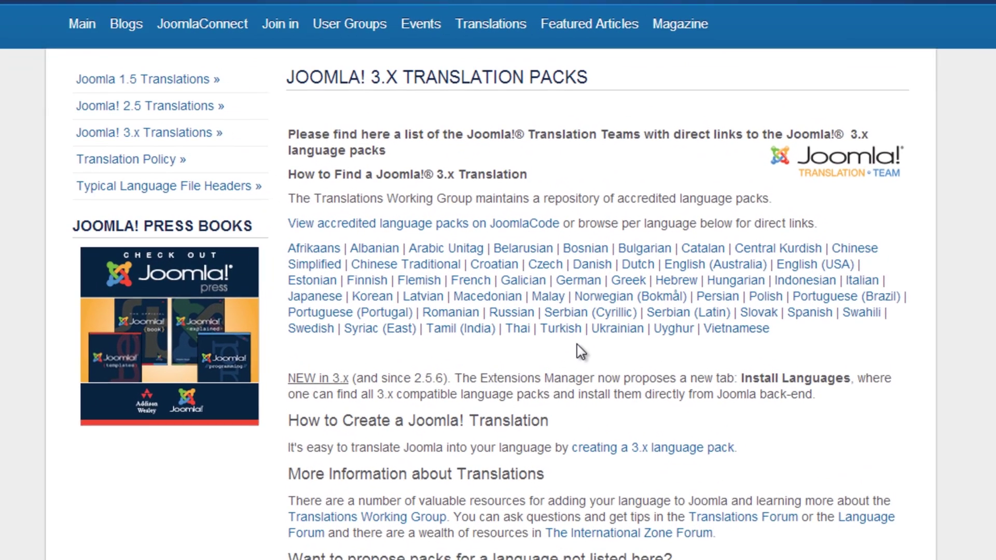
Download the Arabic Unitag ar-AA_joomla_lang_full_3.1.5v1.zip pack and close the download pages
{"action": "left_click", "coordinate": [440, 249]}
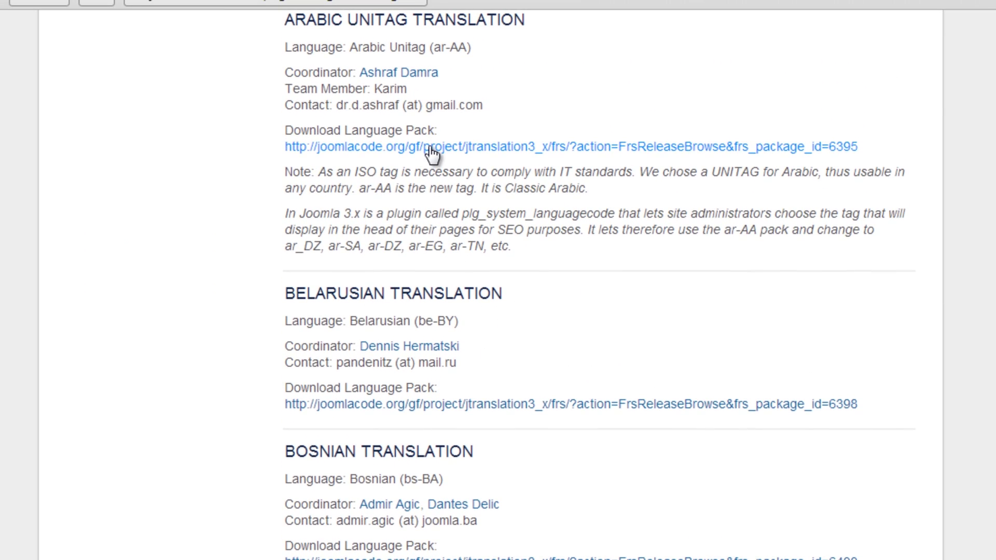
{"action": "left_click", "coordinate": [429, 147]}
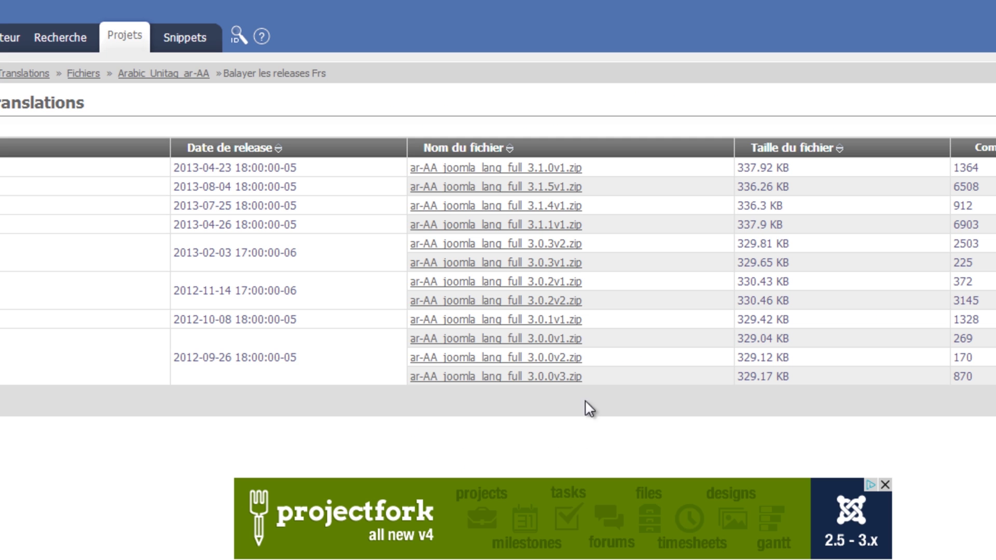
{"action": "left_click", "coordinate": [535, 187]}
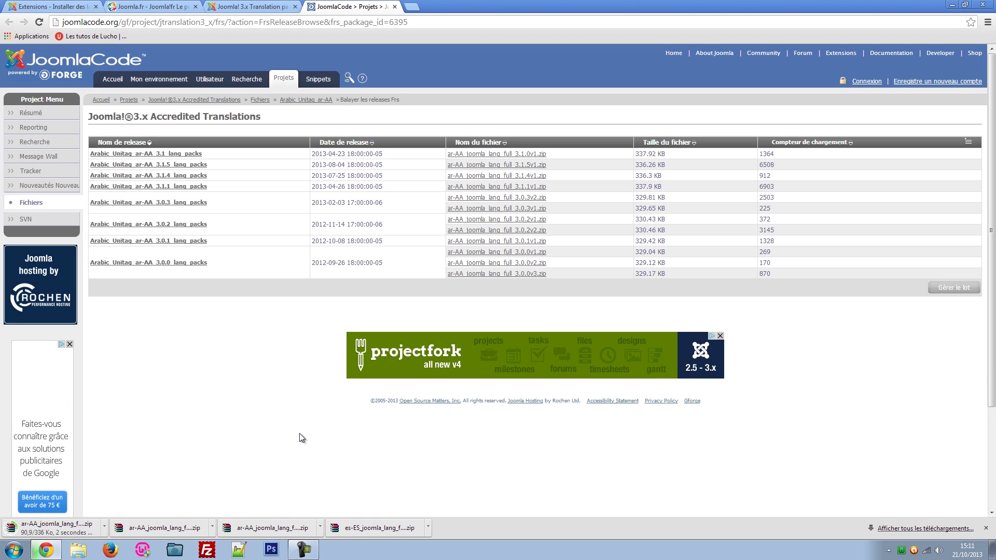
{"action": "key", "text": "ctrl+w"}
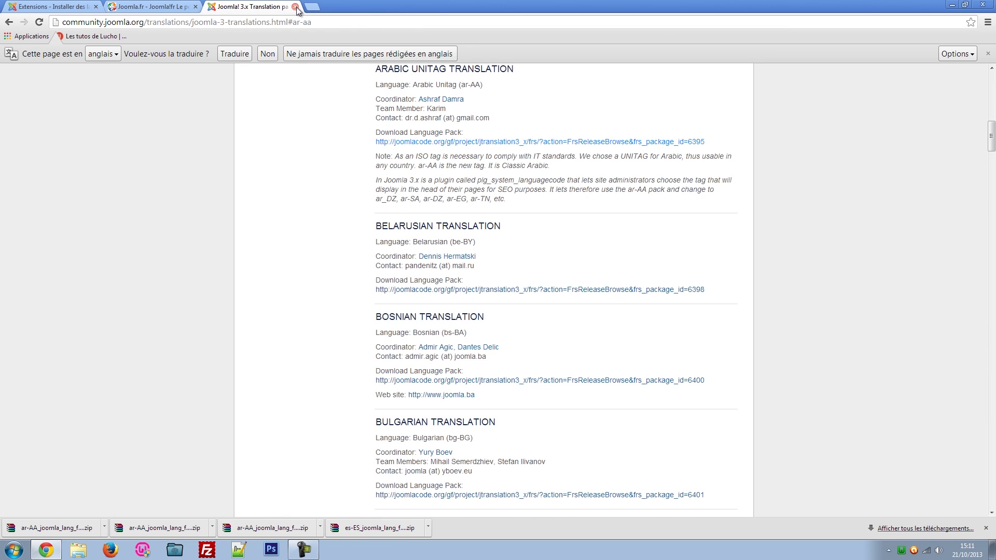
{"action": "left_click", "coordinate": [296, 7]}
Upload and install the Spanish es-ES language pack through the extension installer
{"action": "left_click", "coordinate": [195, 7]}
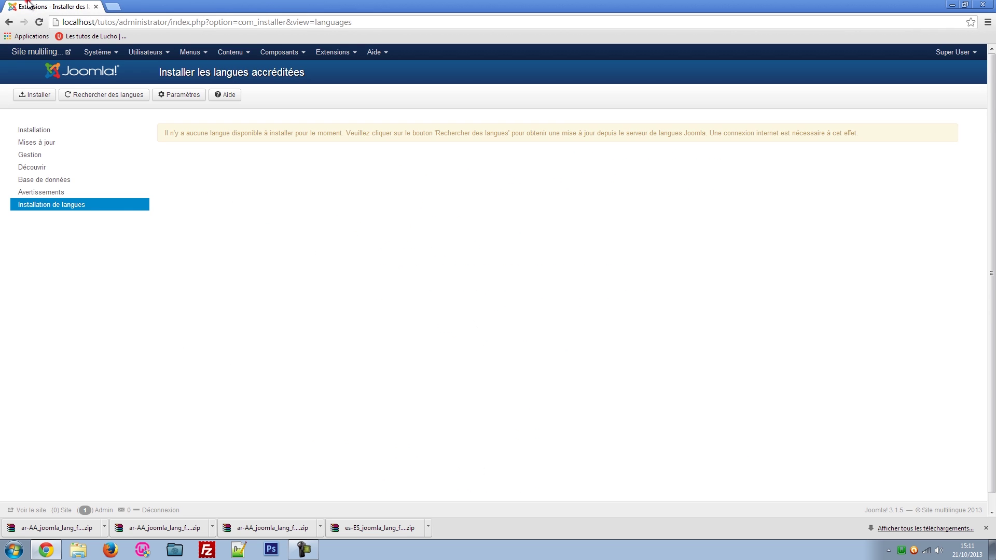
{"action": "left_click", "coordinate": [336, 52]}
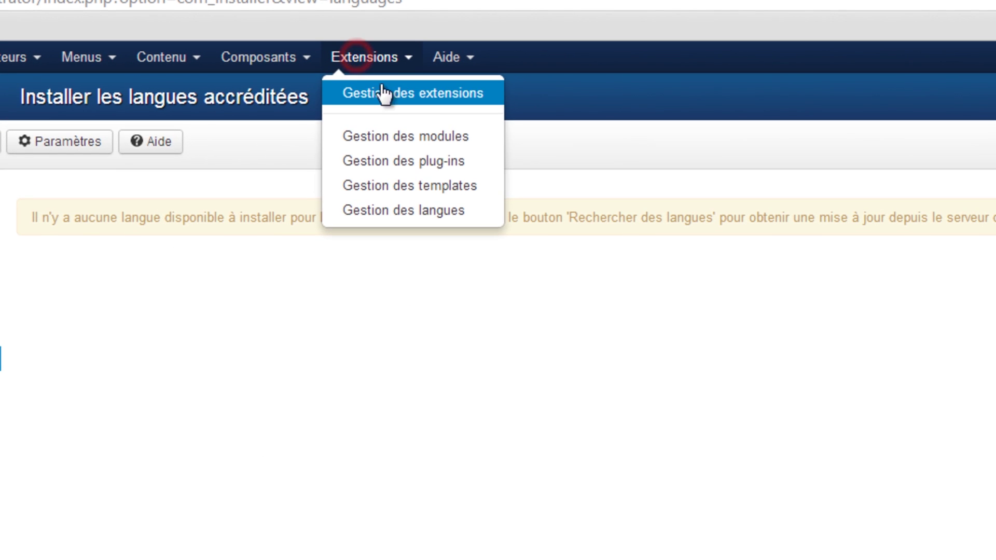
{"action": "left_click", "coordinate": [387, 96]}
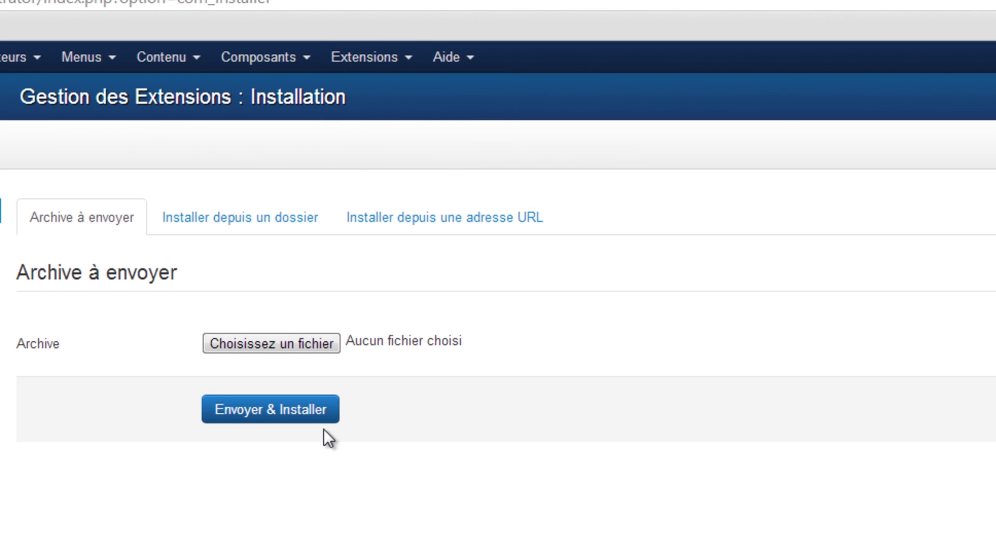
{"action": "left_click", "coordinate": [286, 341]}
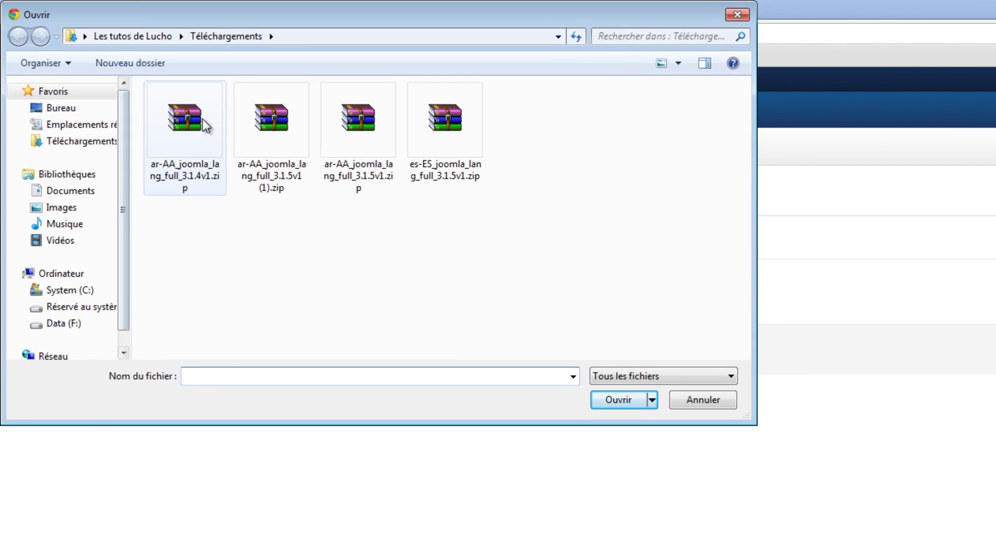
{"action": "left_click", "coordinate": [441, 127]}
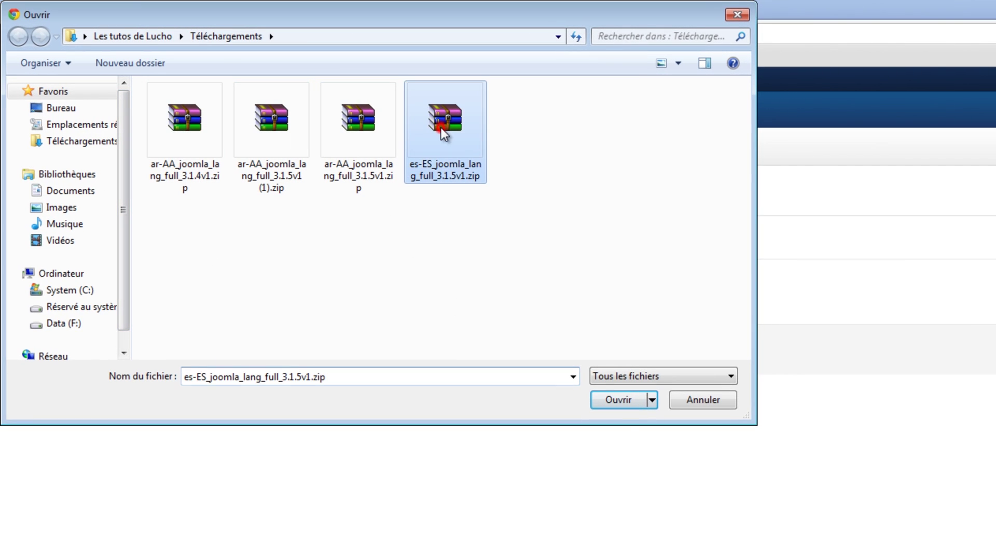
{"action": "left_click", "coordinate": [620, 402]}
{"action": "left_click", "coordinate": [434, 350]}
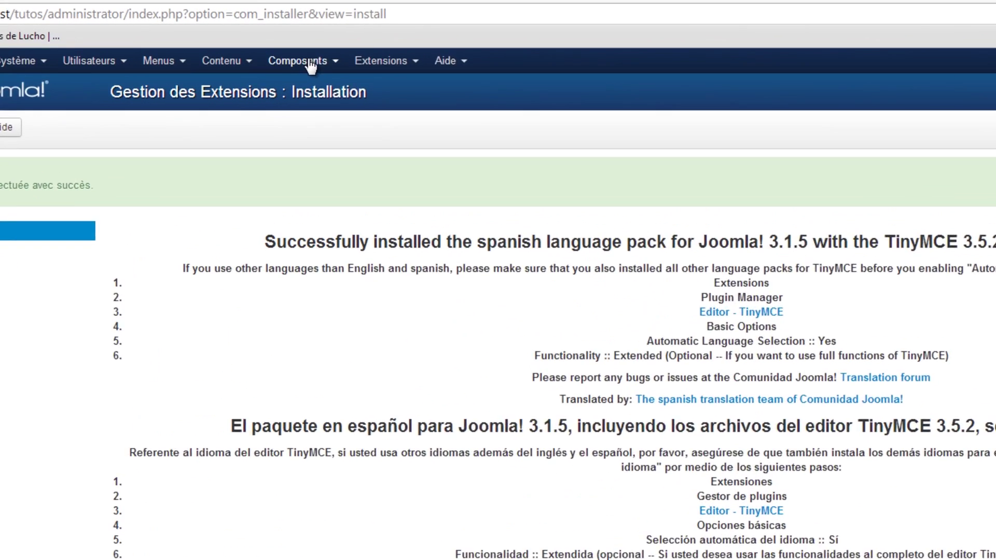
Install the Arabic ar-AA 3.1.5 pack and view the installed languages list
{"action": "left_click", "coordinate": [329, 51]}
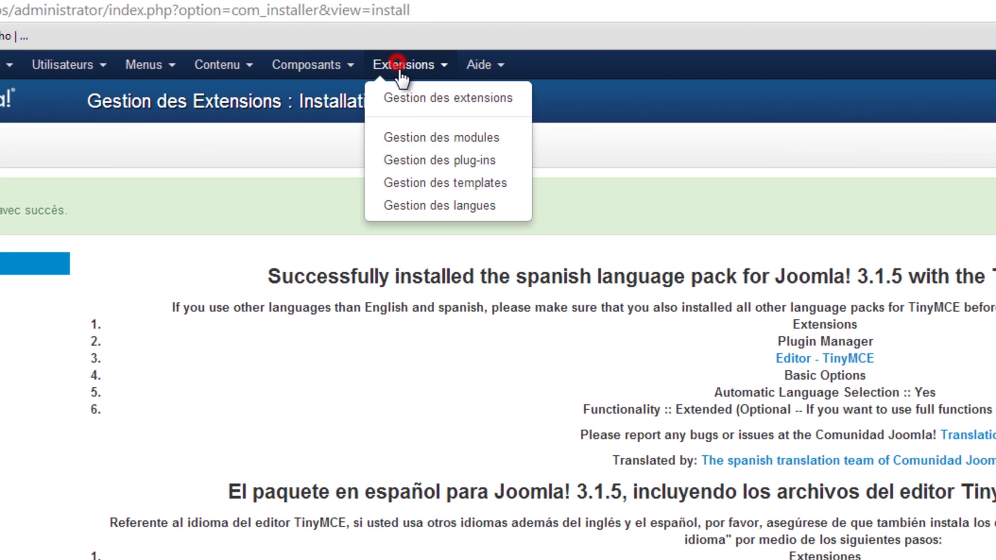
{"action": "left_click", "coordinate": [404, 99]}
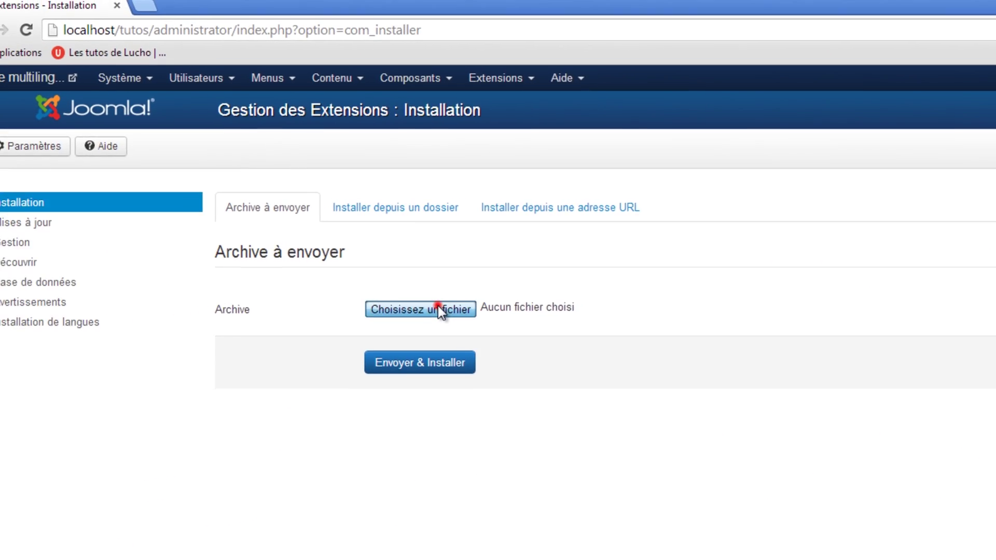
{"action": "left_click", "coordinate": [438, 307]}
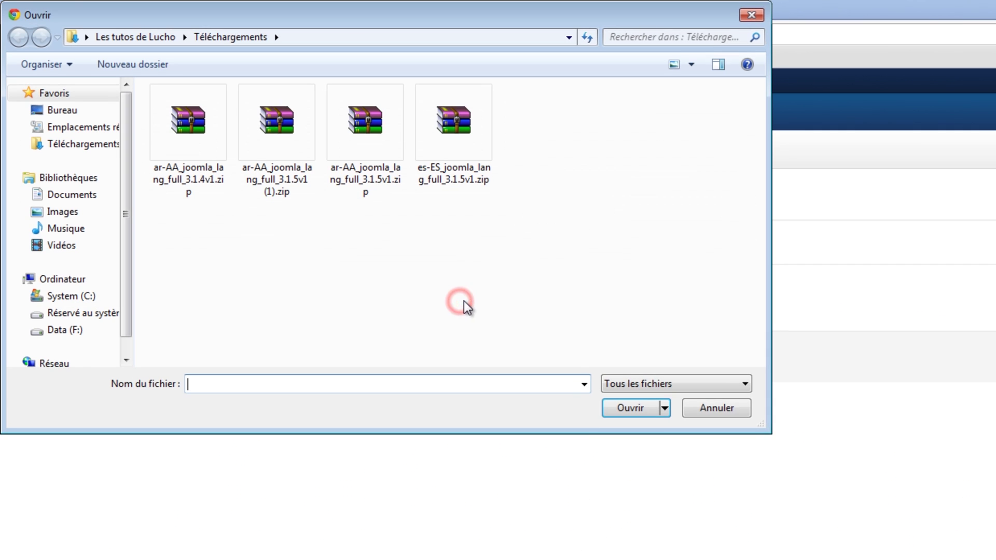
{"action": "left_click", "coordinate": [365, 128]}
{"action": "left_click", "coordinate": [628, 410]}
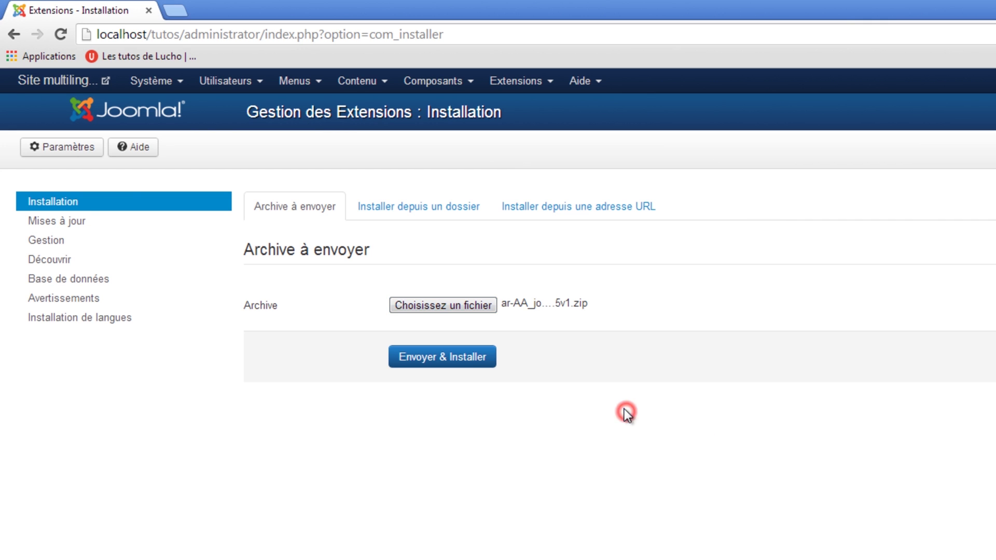
{"action": "left_click", "coordinate": [465, 358]}
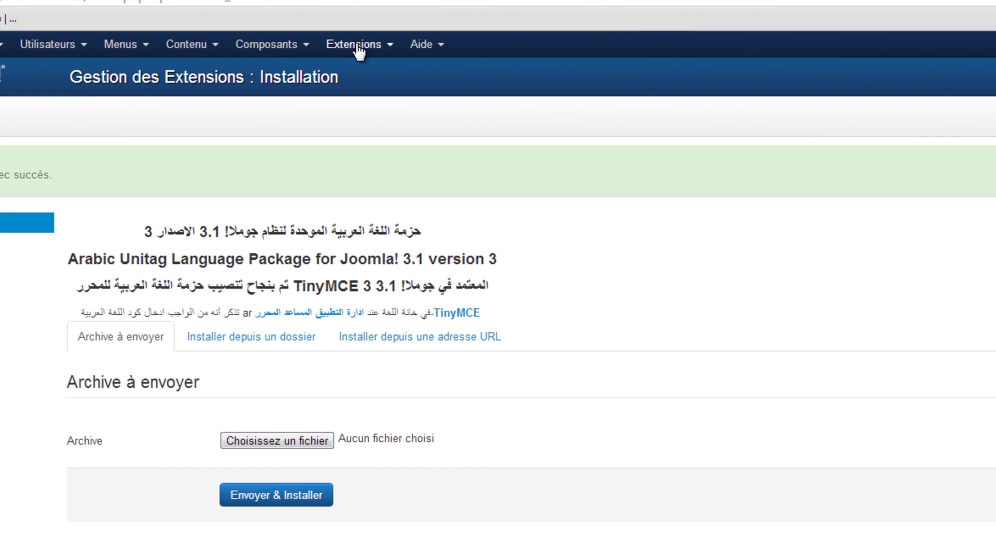
{"action": "left_click", "coordinate": [338, 55]}
{"action": "left_click", "coordinate": [363, 141]}
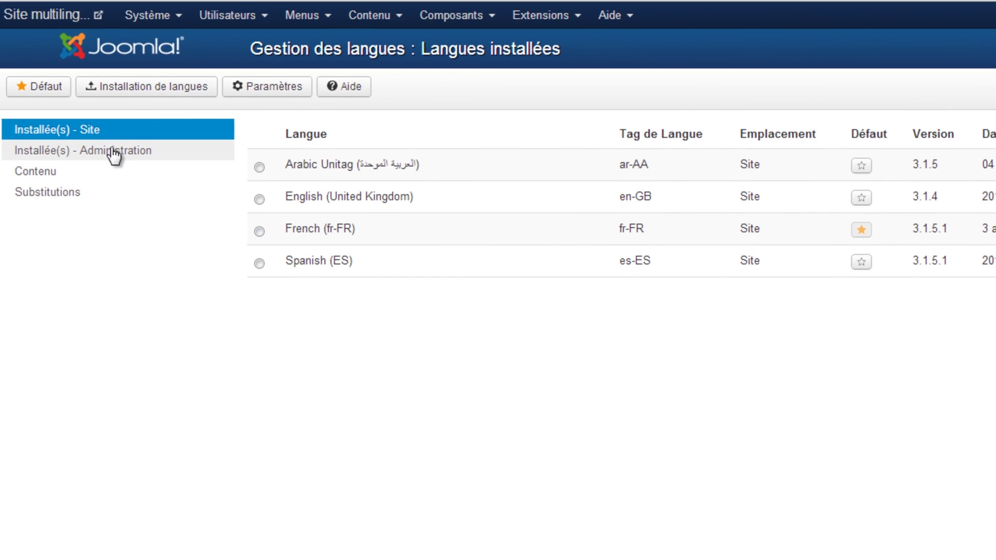
Move from administration languages to the content languages list, showing English (UK) and Français (FR)
{"action": "left_click", "coordinate": [109, 154]}
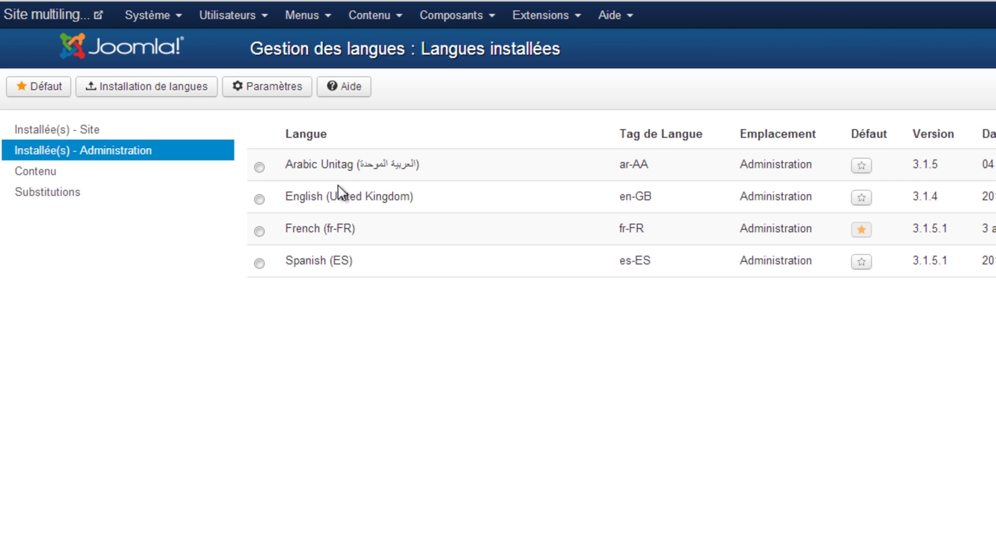
{"action": "left_click", "coordinate": [57, 172]}
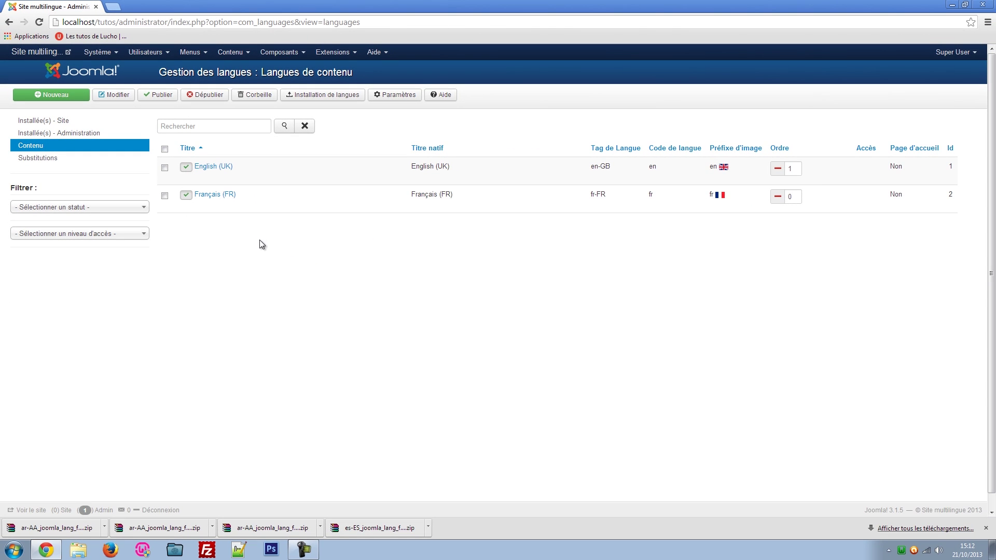
Start a new content language with title and native title 'Espagnol (ES)' and code es
{"action": "left_click", "coordinate": [46, 95]}
{"action": "left_click", "coordinate": [146, 167]}
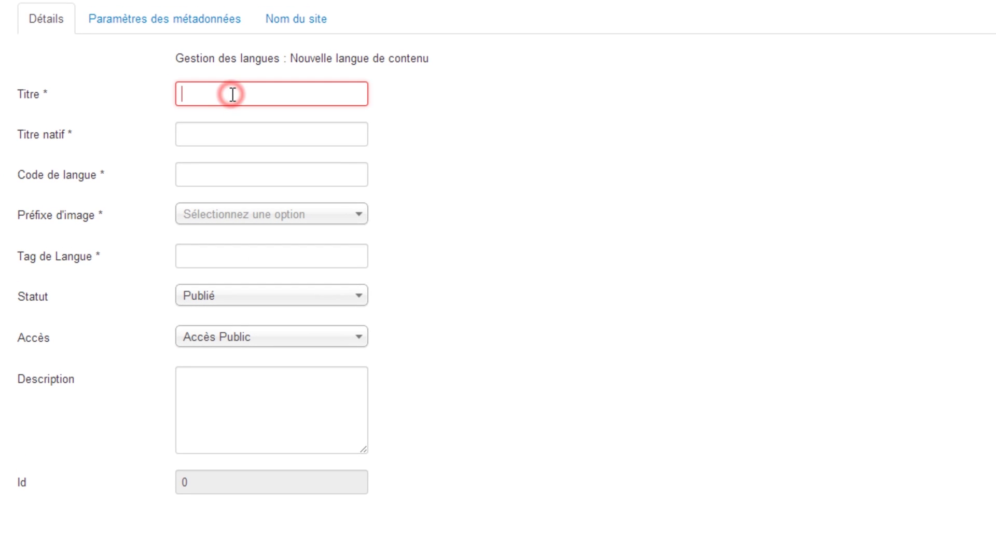
{"action": "type", "text": "Espagnol (ES"}
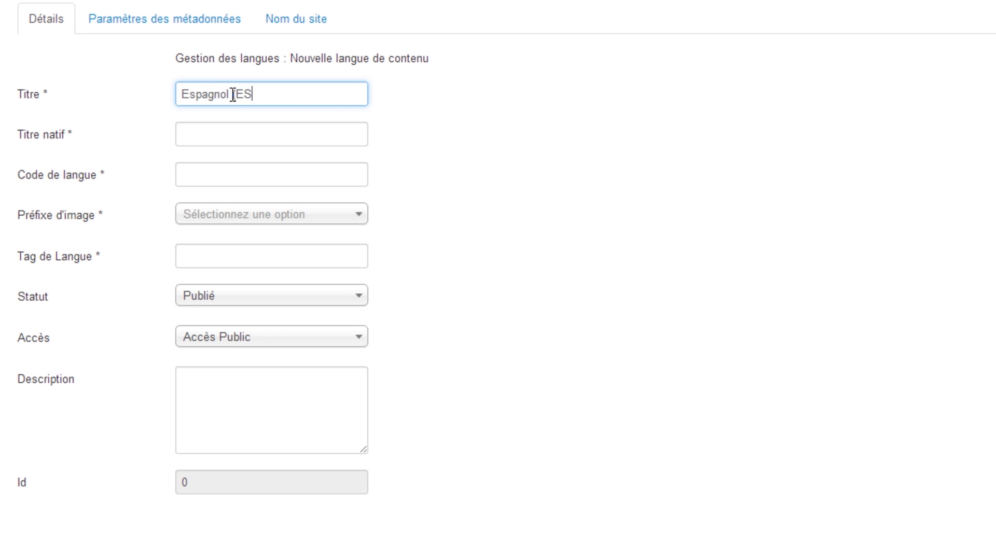
{"action": "triple_click", "coordinate": [296, 93]}
{"action": "key", "text": "ctrl+c"}
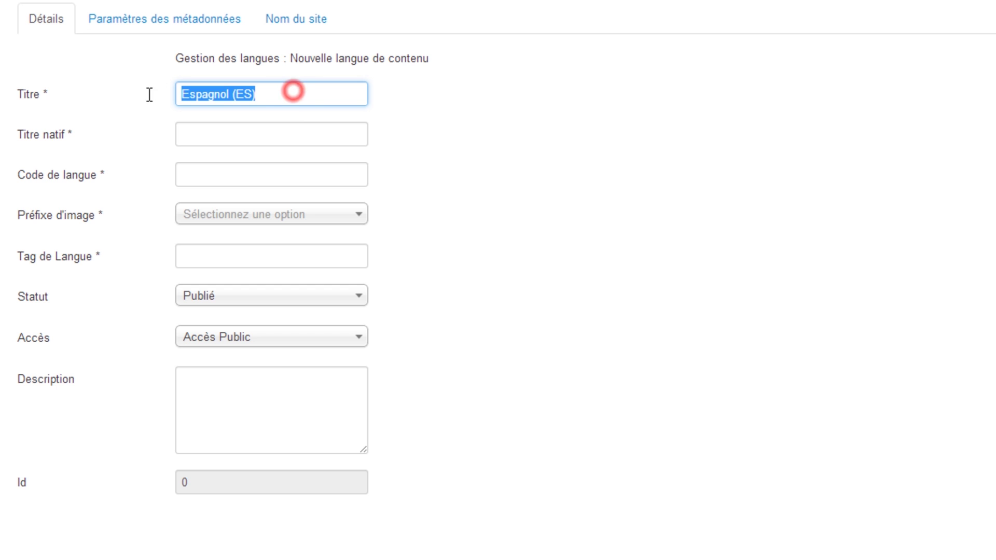
{"action": "left_click", "coordinate": [232, 134]}
{"action": "key", "text": "ctrl+v"}
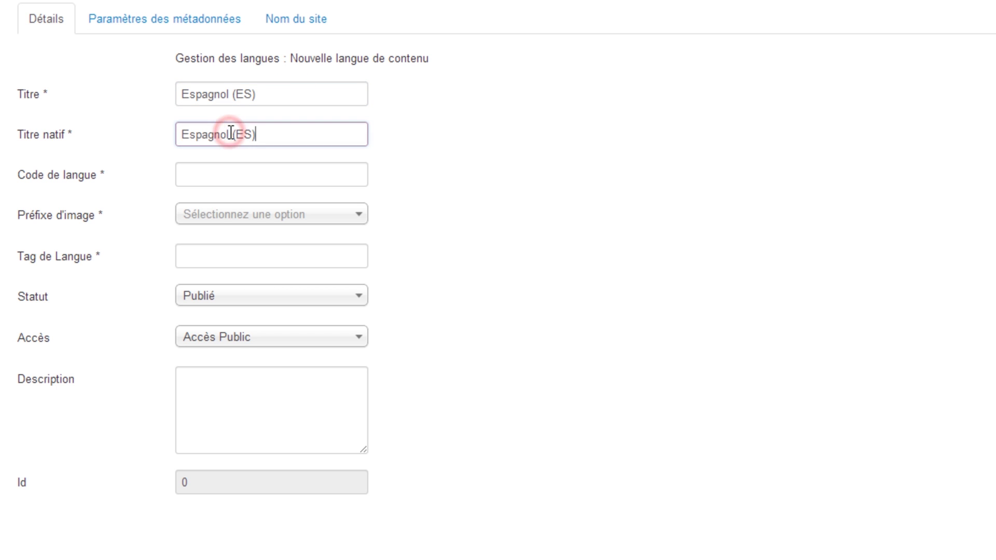
{"action": "left_click", "coordinate": [230, 175]}
{"action": "type", "text": "es"}
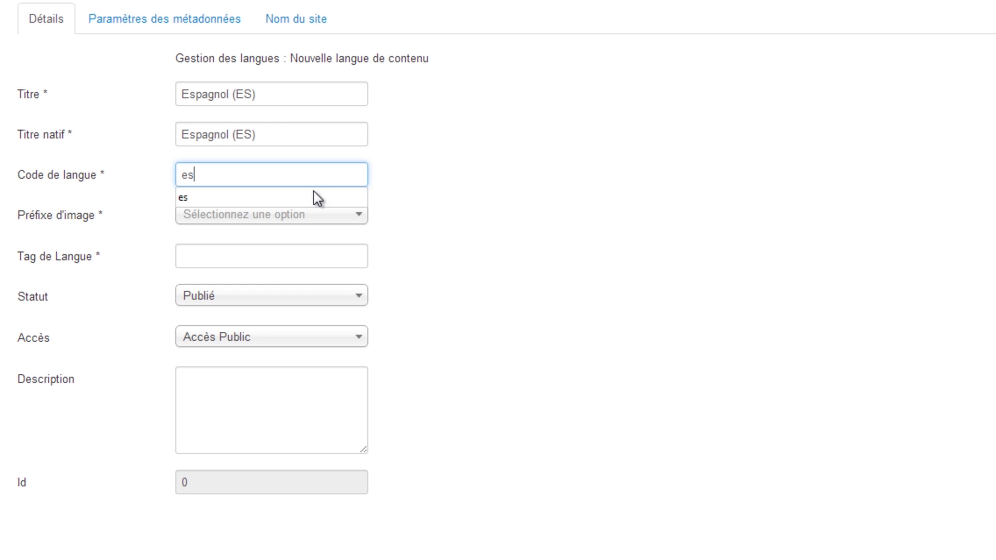
Set image prefix es and tag es-ES, then save and begin another language
{"action": "left_click", "coordinate": [252, 217]}
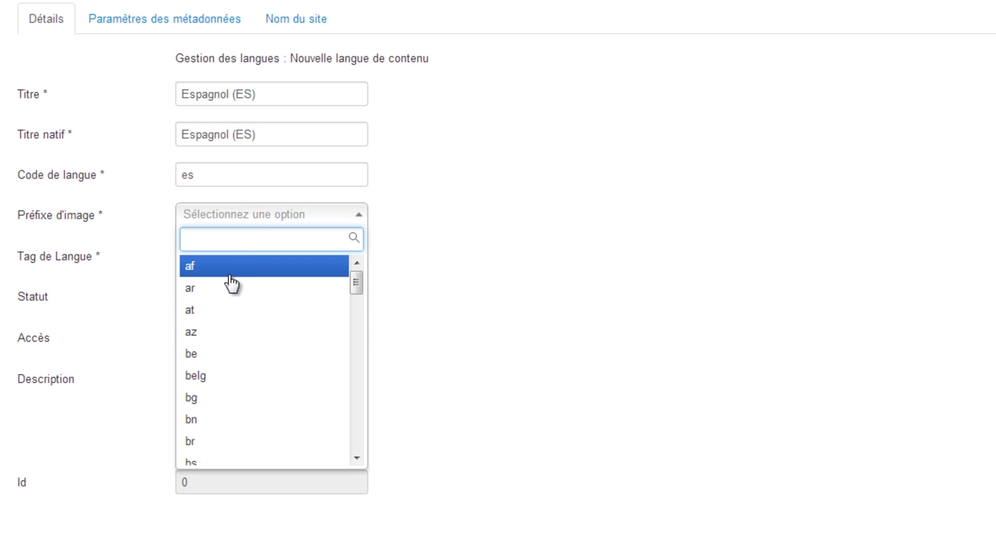
{"action": "scroll", "coordinate": [234, 358], "scroll_direction": "down", "scroll_amount": 5}
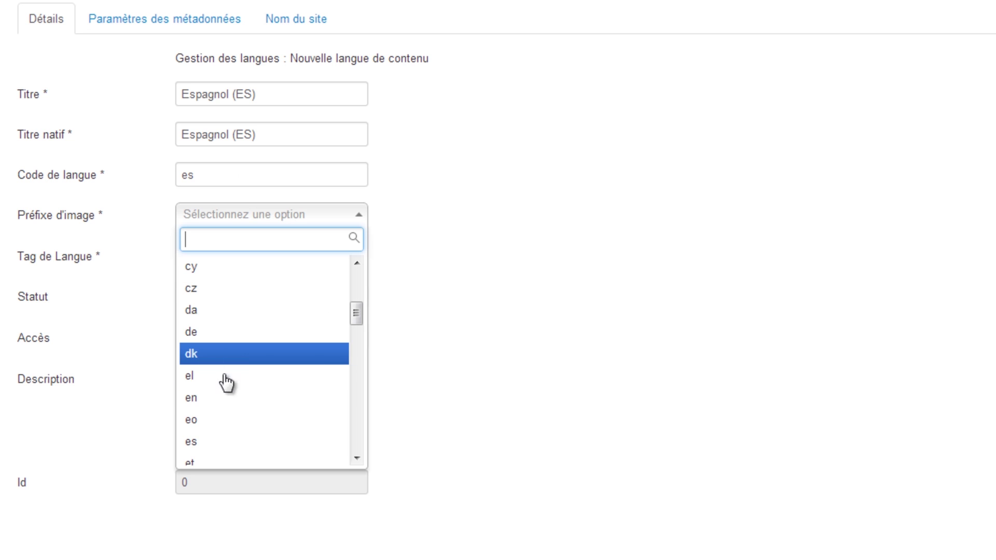
{"action": "left_click", "coordinate": [222, 442]}
{"action": "left_click", "coordinate": [213, 262]}
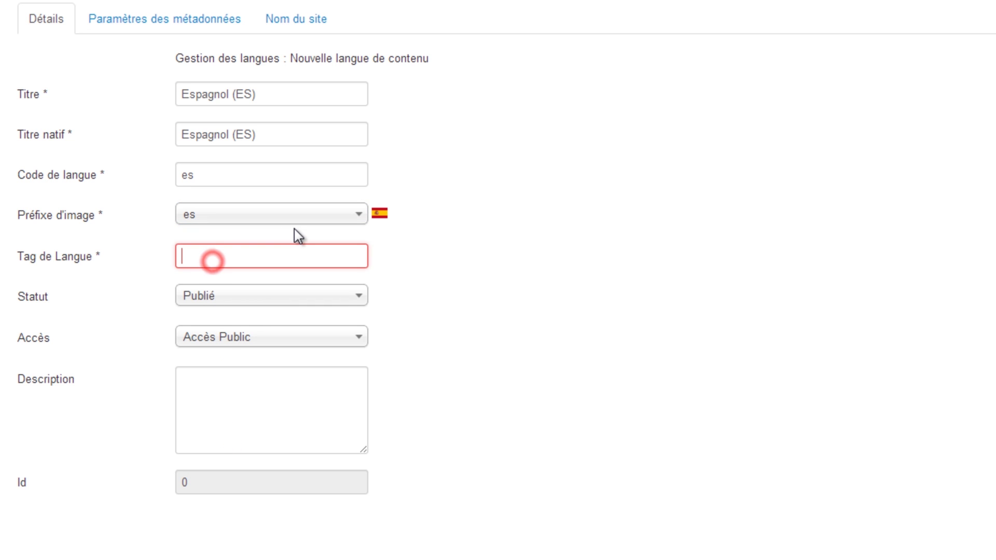
{"action": "type", "text": "es-"}
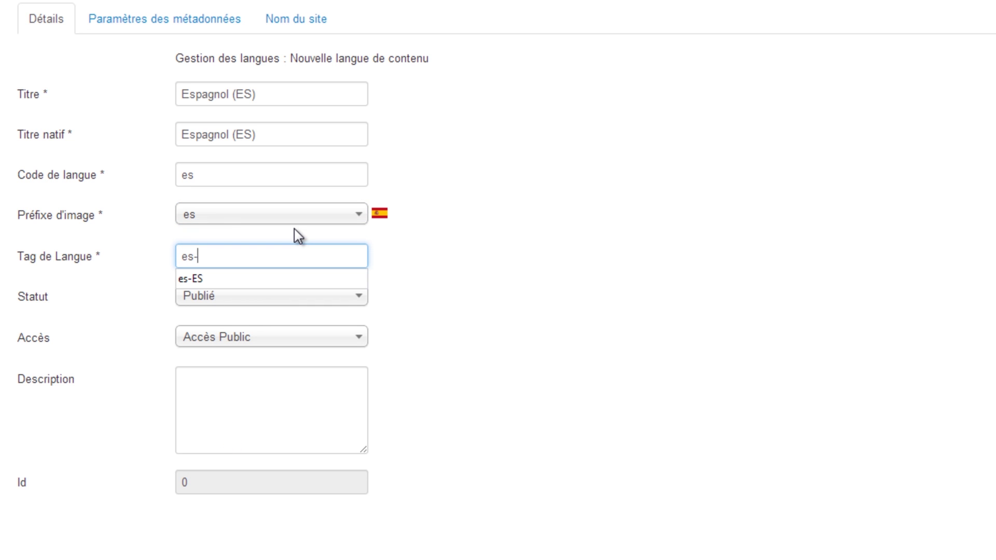
{"action": "type", "text": "ES"}
{"action": "left_click", "coordinate": [527, 262]}
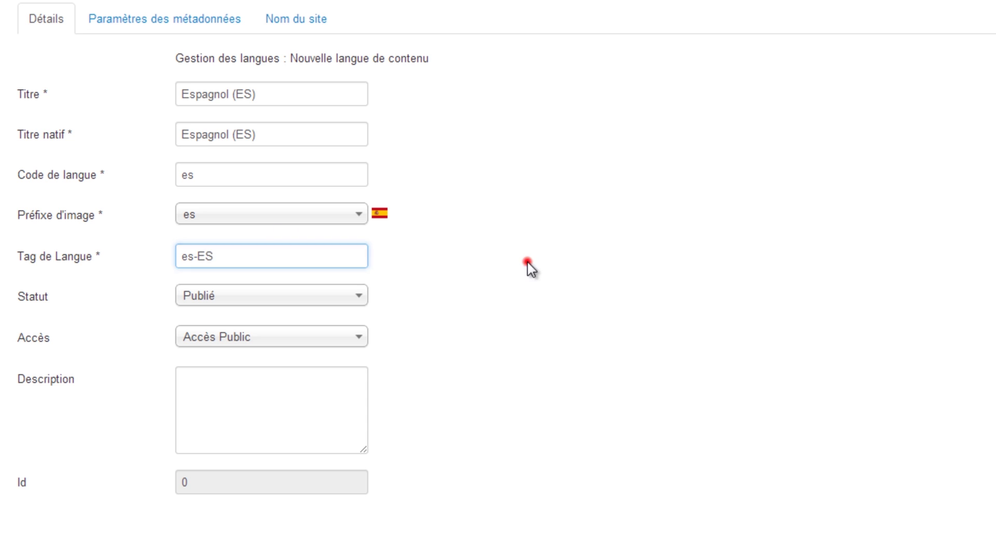
{"action": "left_click", "coordinate": [152, 19]}
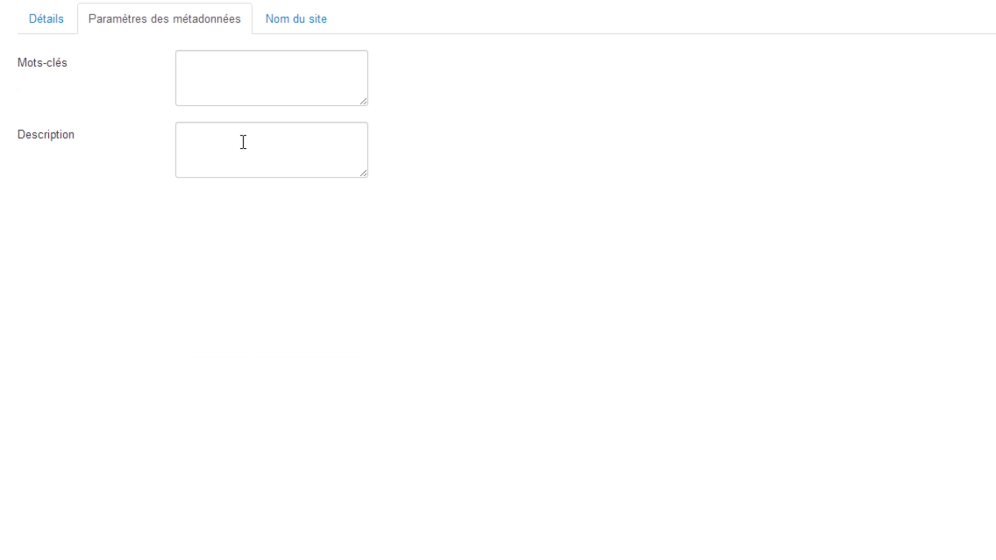
{"action": "left_click", "coordinate": [299, 21]}
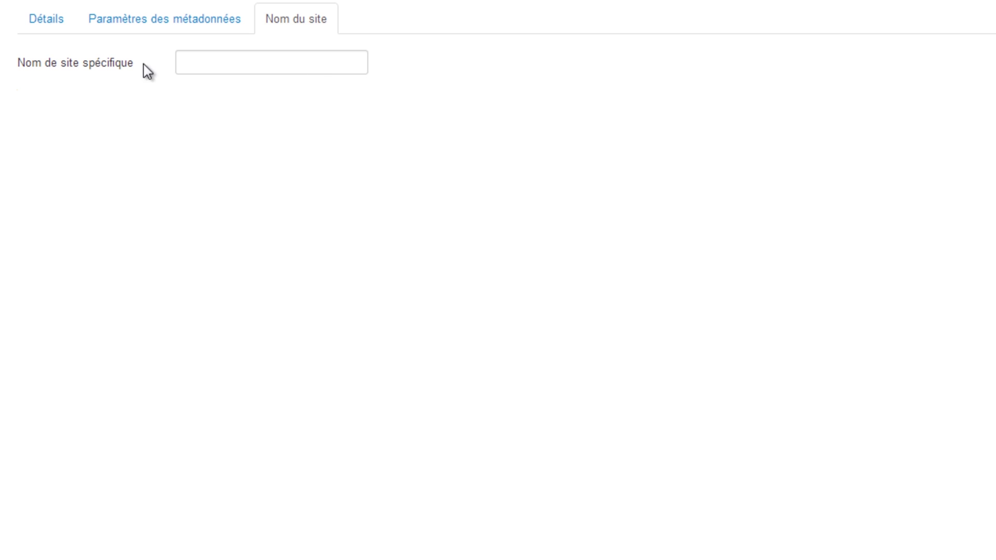
{"action": "left_click", "coordinate": [140, 96]}
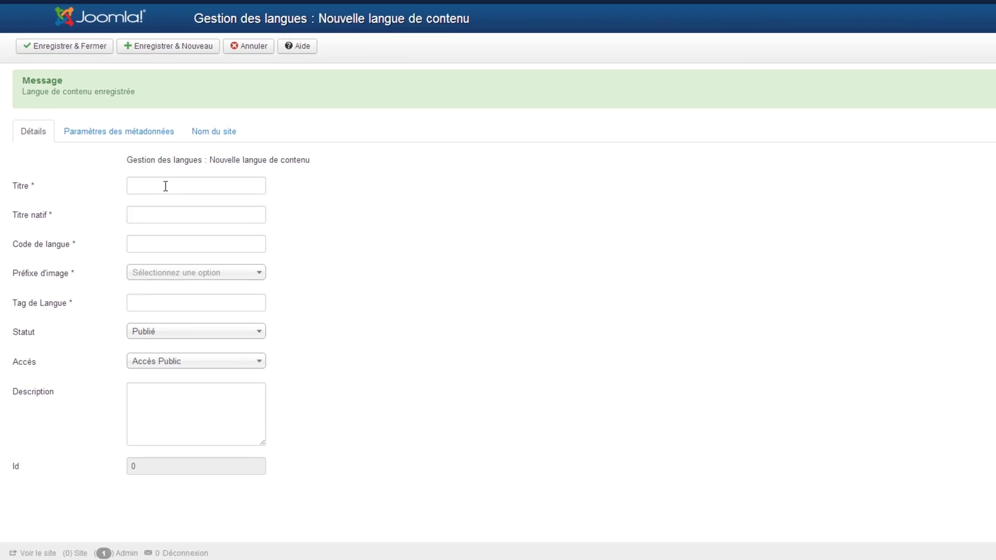
Give the new content language title and native title 'Arabe (AR)' and code ar
{"action": "left_click", "coordinate": [135, 208]}
{"action": "type", "text": "Ara"}
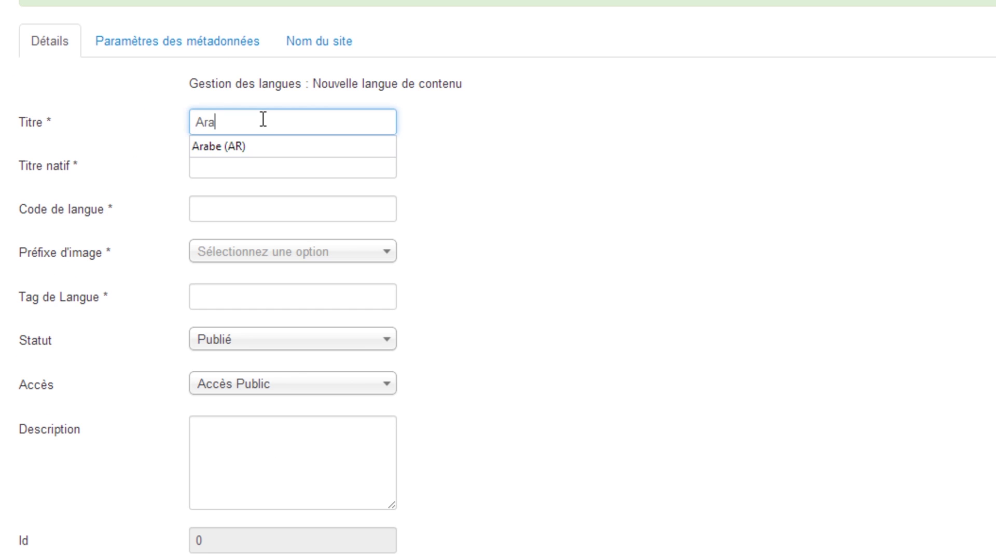
{"action": "type", "text": "be (AA"}
{"action": "key", "text": "BackSpace"}
{"action": "left_click_drag", "start_coordinate": [300, 119], "coordinate": [167, 113]}
{"action": "key", "text": "ctrl+c"}
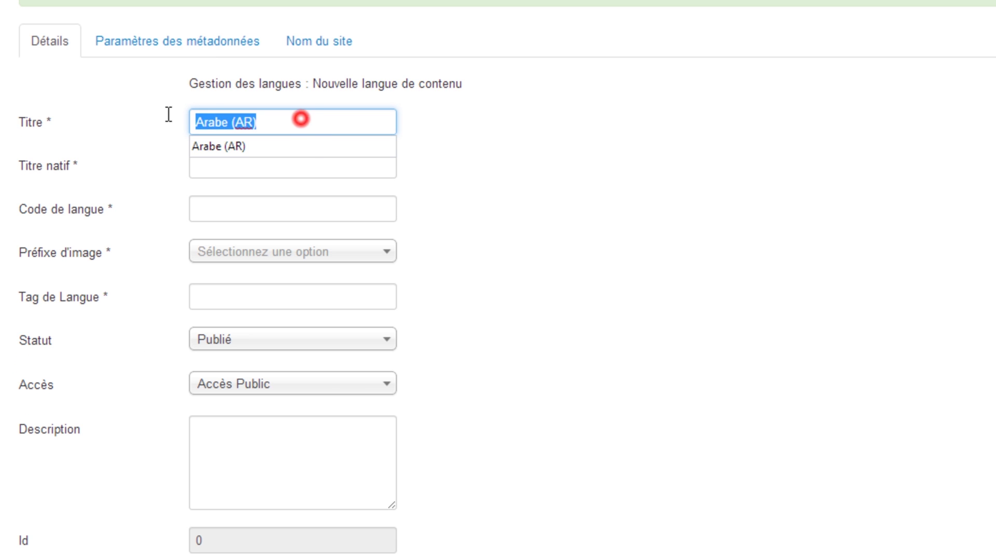
{"action": "left_click", "coordinate": [257, 167]}
{"action": "key", "text": "ctrl+v"}
{"action": "left_click", "coordinate": [265, 213]}
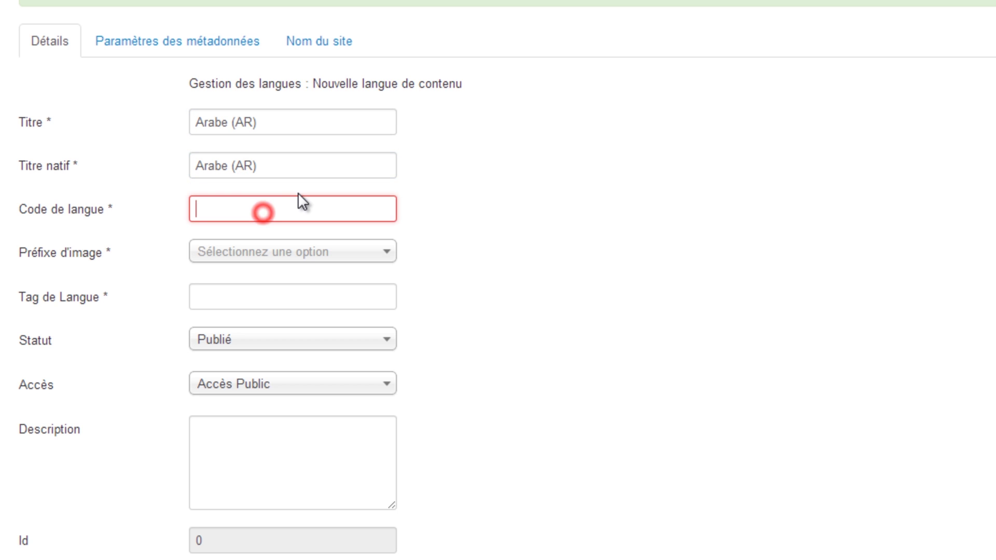
{"action": "type", "text": "ar"}
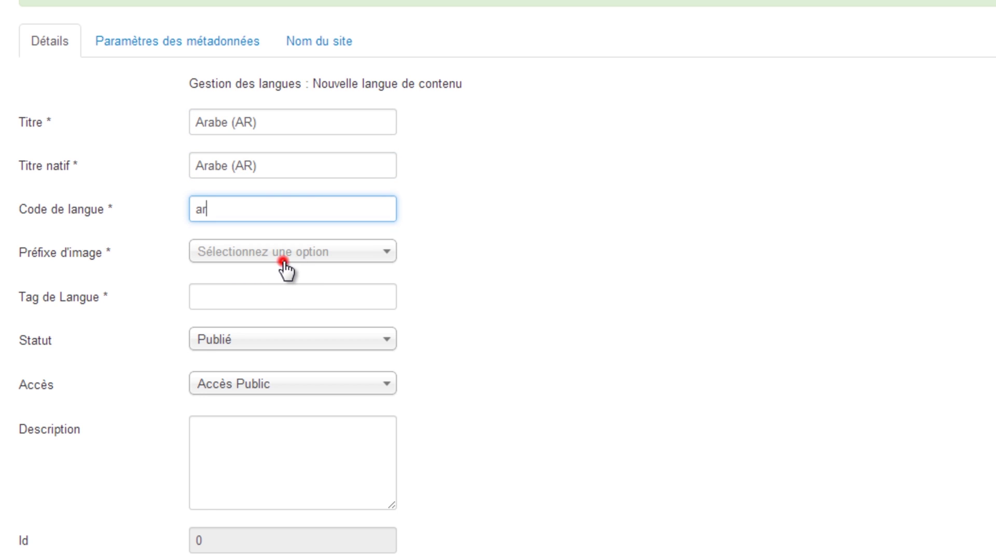
Set image prefix ar and tag ar-AA, then save and close the Arabic language
{"action": "left_click", "coordinate": [283, 255]}
{"action": "scroll", "coordinate": [278, 399], "scroll_direction": "down", "scroll_amount": 1}
{"action": "scroll", "coordinate": [277, 398], "scroll_direction": "up", "scroll_amount": 1}
{"action": "left_click", "coordinate": [250, 332]}
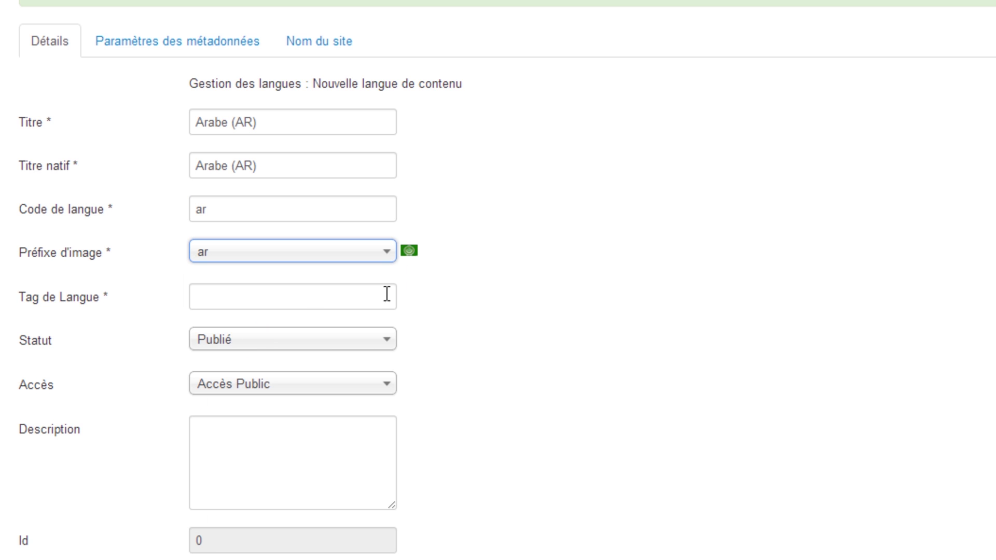
{"action": "left_click", "coordinate": [239, 304]}
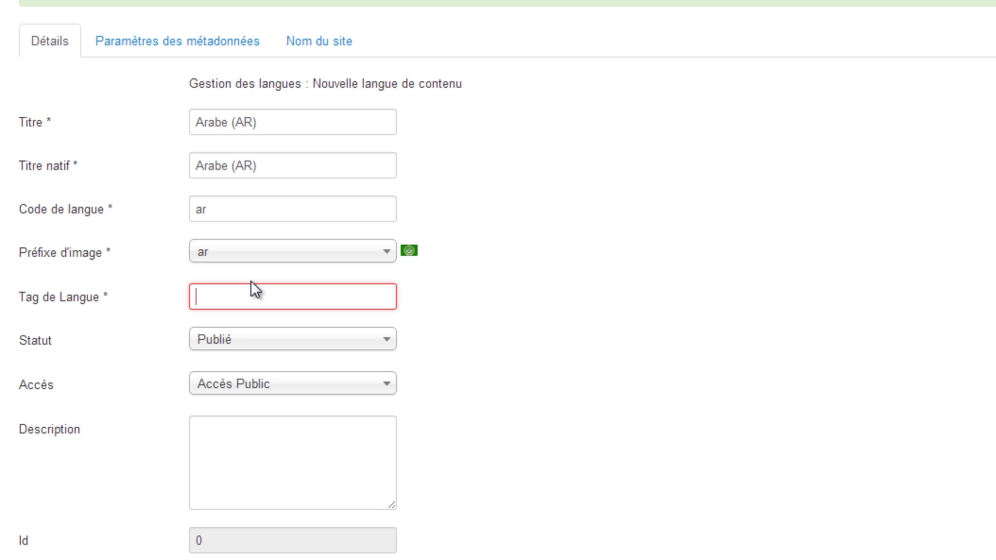
{"action": "type", "text": "ar-"}
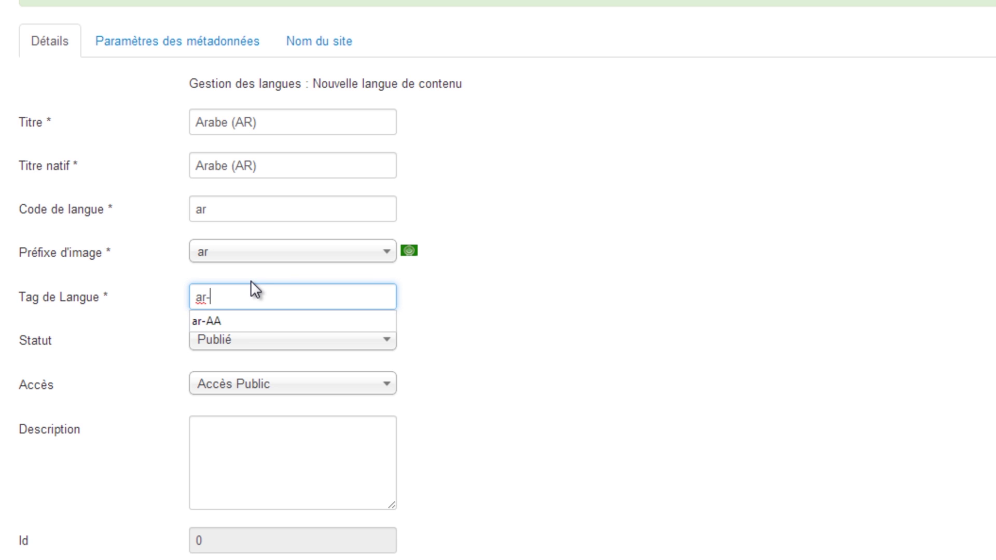
{"action": "type", "text": "AA"}
{"action": "left_click", "coordinate": [525, 283]}
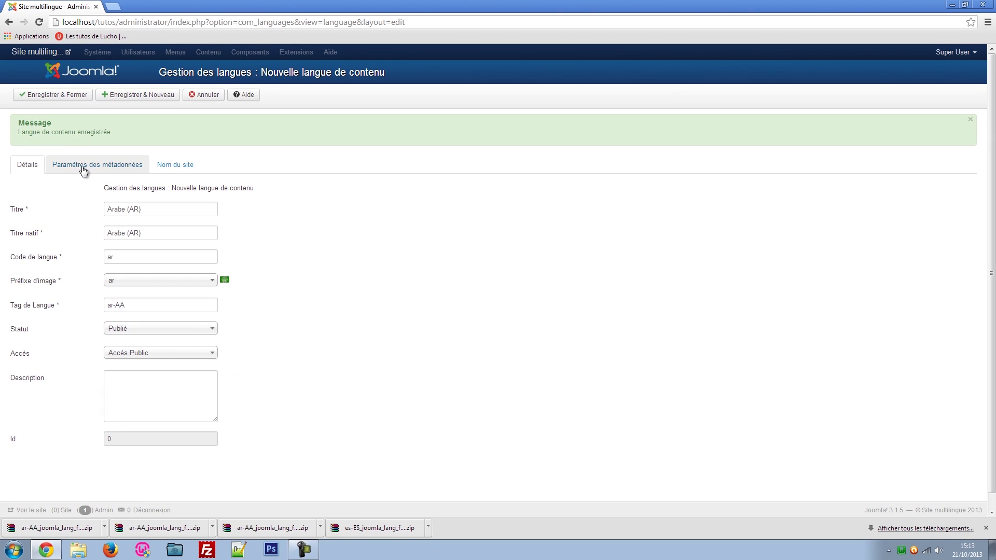
{"action": "left_click", "coordinate": [85, 152]}
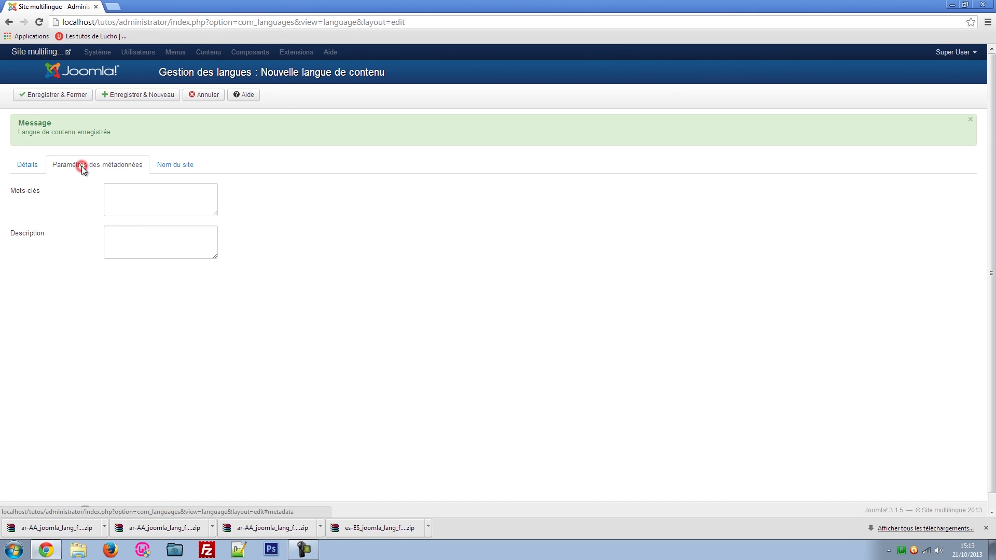
{"action": "left_click", "coordinate": [177, 167]}
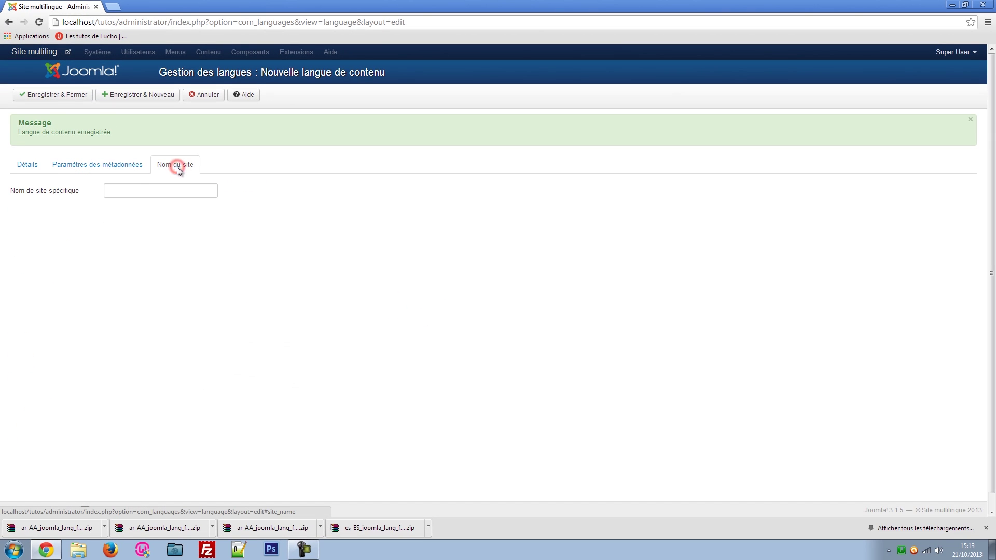
{"action": "left_click", "coordinate": [52, 96]}
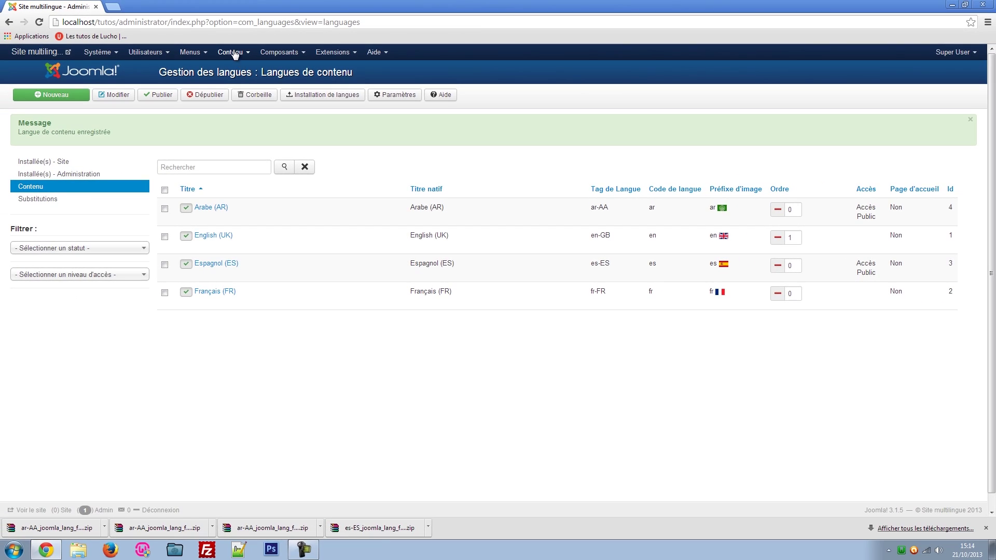
{"action": "left_click", "coordinate": [235, 53]}
{"action": "left_click", "coordinate": [243, 67]}
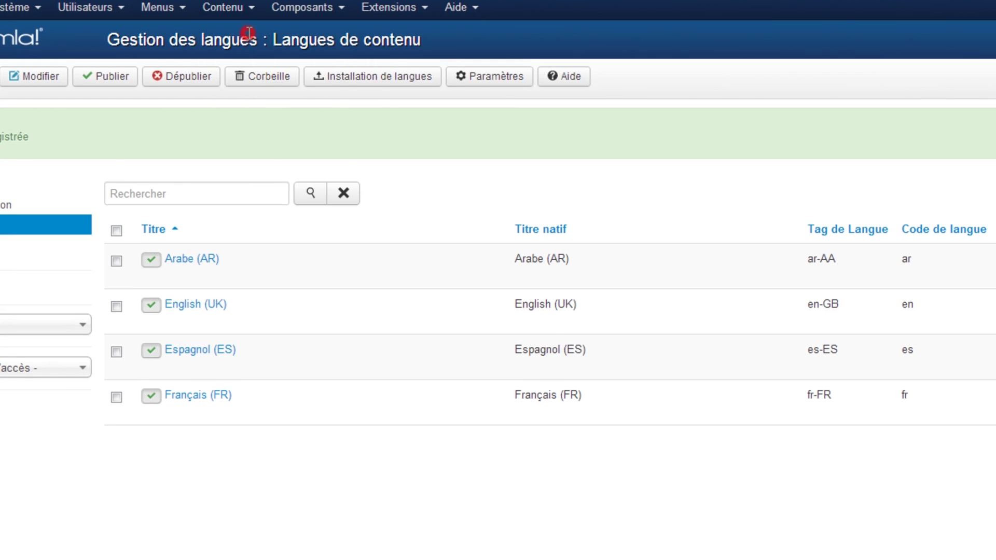
{"action": "left_click", "coordinate": [87, 78]}
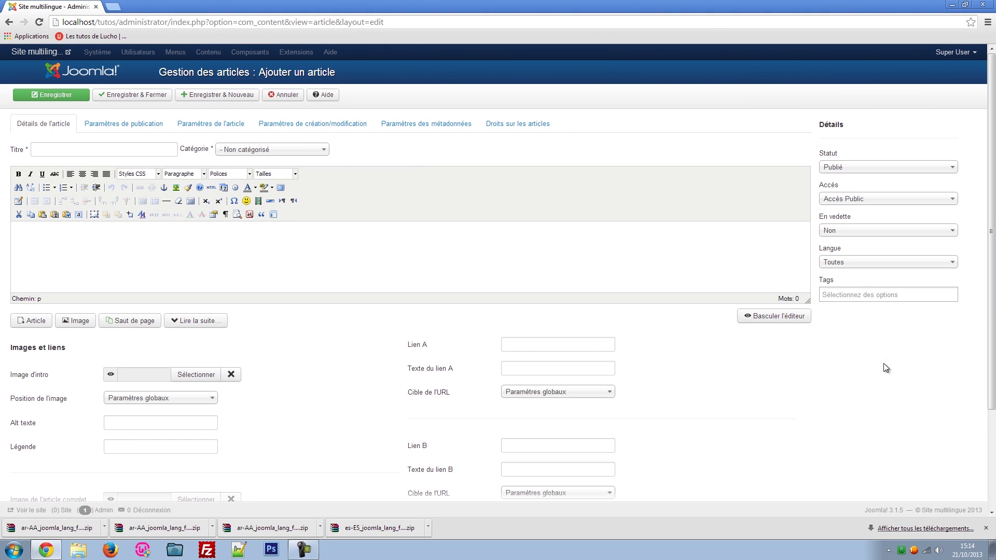
{"action": "left_click", "coordinate": [854, 263]}
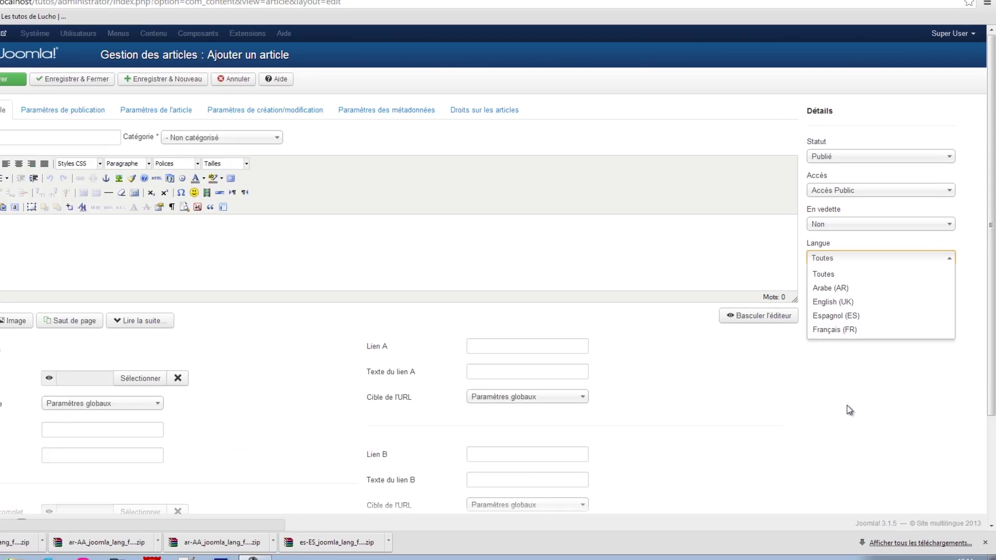
{"action": "left_click", "coordinate": [683, 489]}
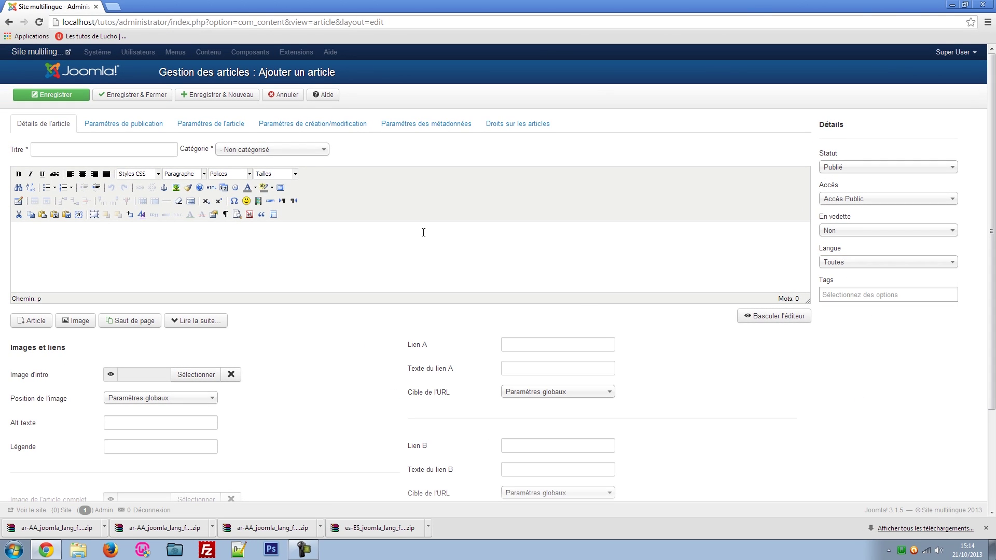
{"action": "left_click", "coordinate": [283, 94]}
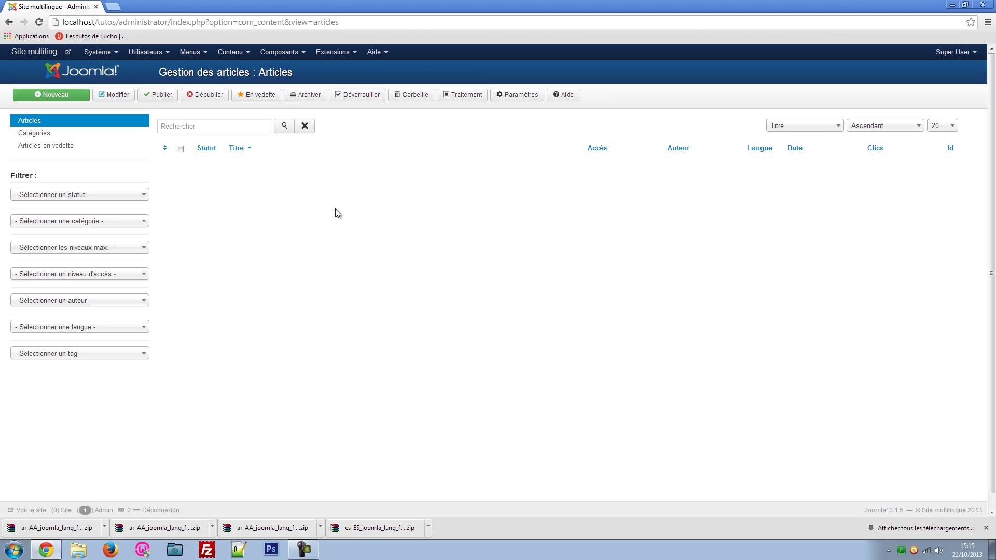
Rename Menu principal to 'Menu principal ALL' with menu type mainmenu-all and save it
{"action": "left_click", "coordinate": [208, 52]}
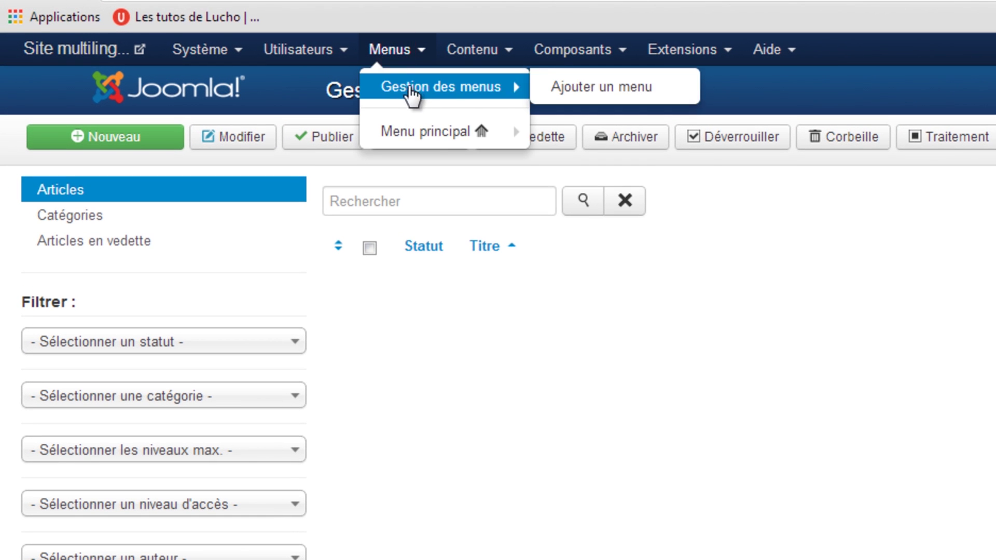
{"action": "mouse_move", "coordinate": [229, 96]}
{"action": "left_click", "coordinate": [401, 89]}
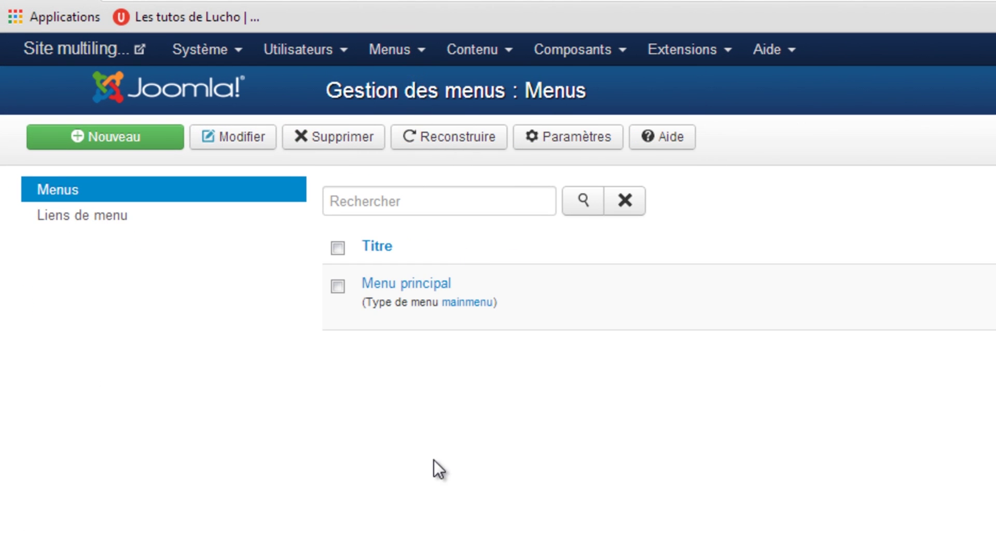
{"action": "left_click", "coordinate": [338, 286]}
{"action": "left_click", "coordinate": [243, 139]}
{"action": "left_click", "coordinate": [356, 285]}
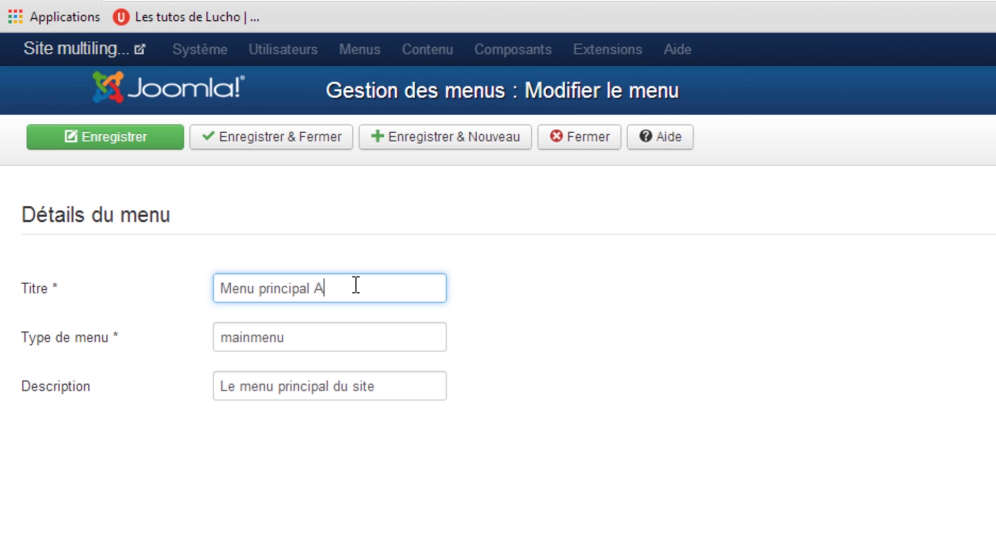
{"action": "left_click", "coordinate": [341, 337]}
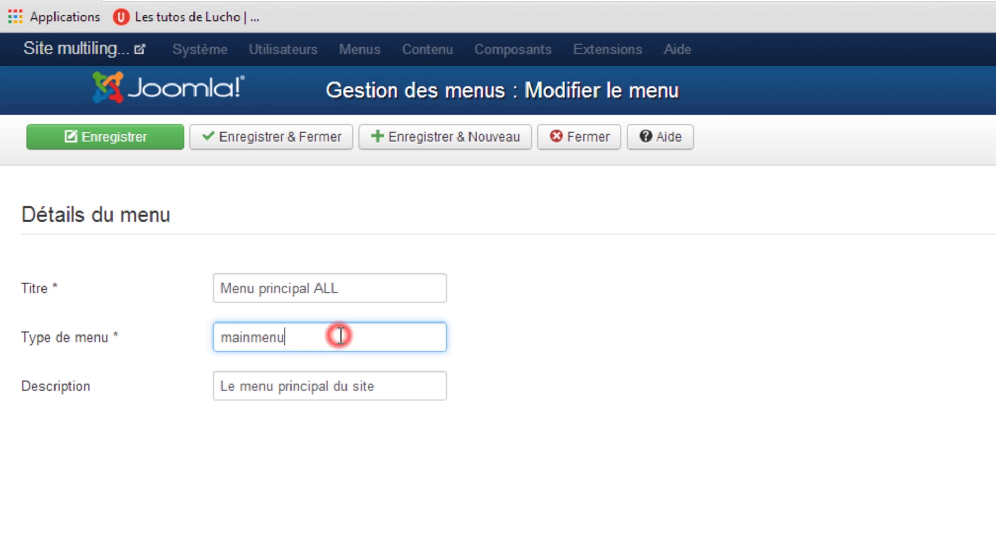
{"action": "type", "text": "-all"}
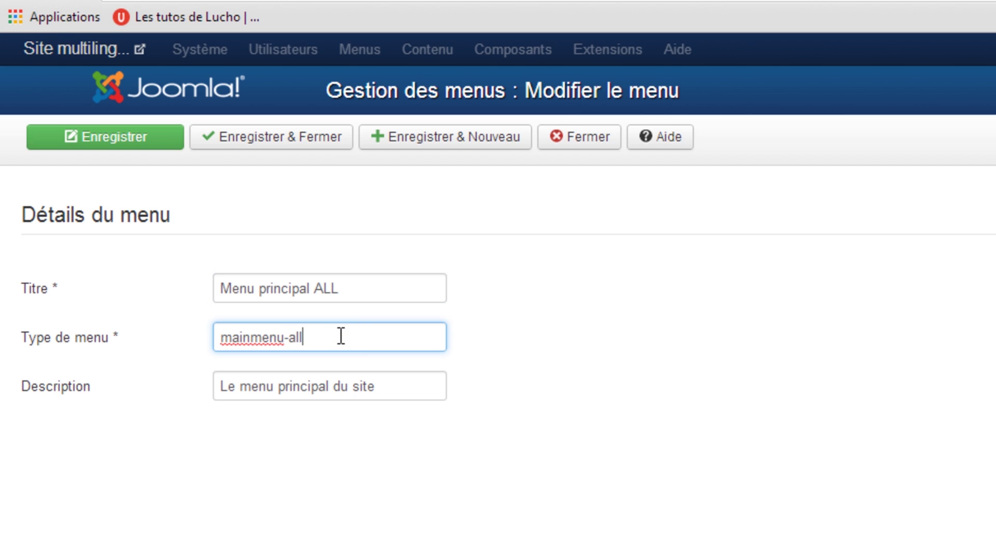
{"action": "left_click", "coordinate": [662, 432]}
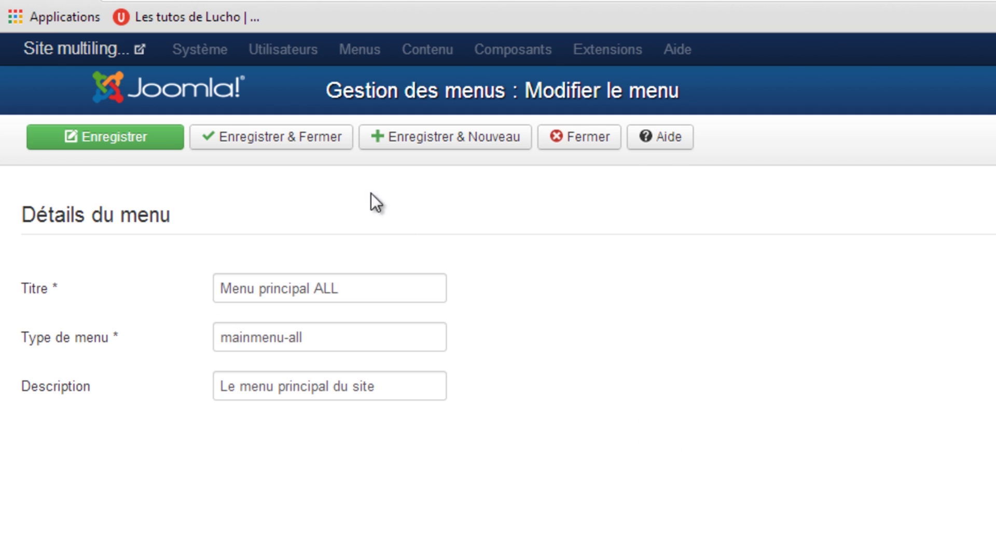
{"action": "left_click", "coordinate": [265, 137]}
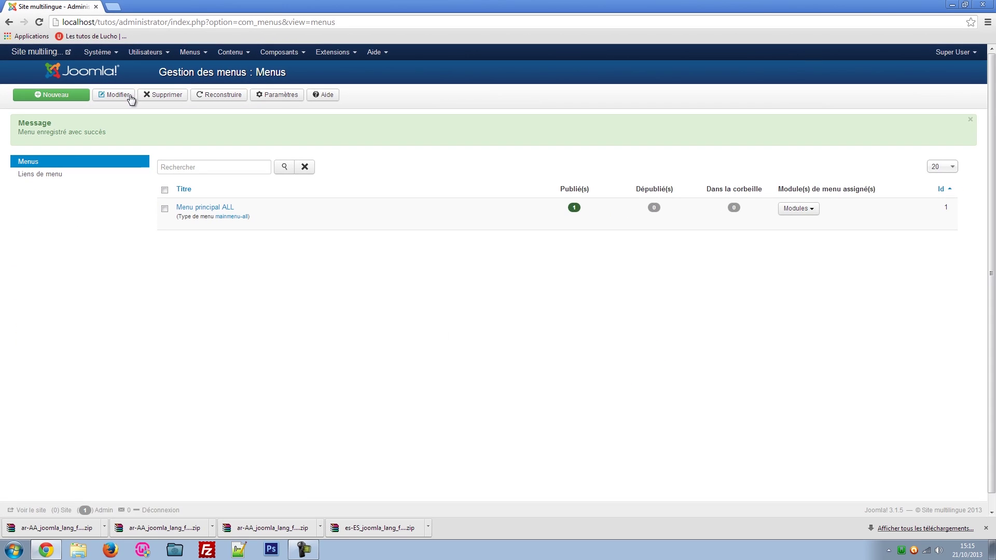
List the items of Menu principal ALL, showing the Accueil home item set to all languages
{"action": "left_click", "coordinate": [213, 207]}
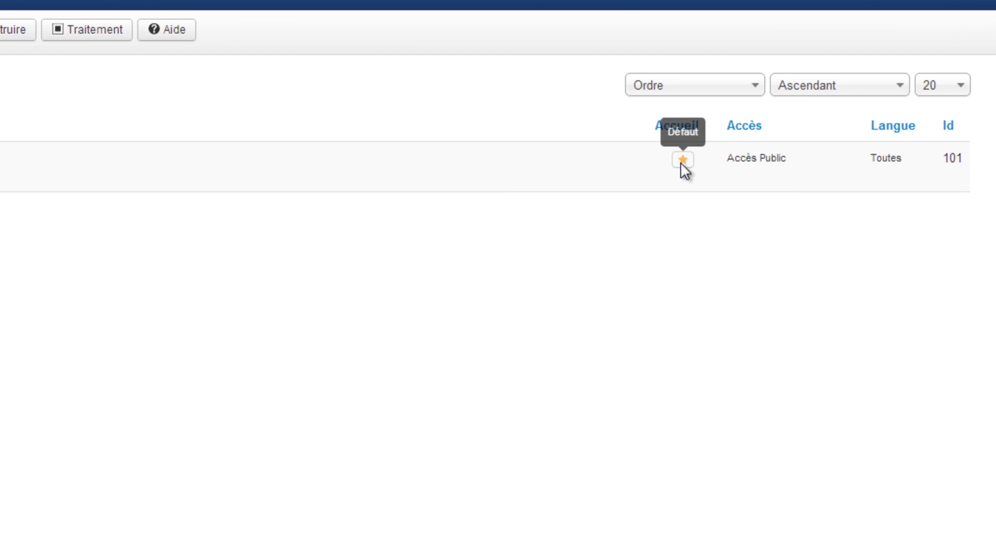
{"action": "double_click", "coordinate": [883, 158]}
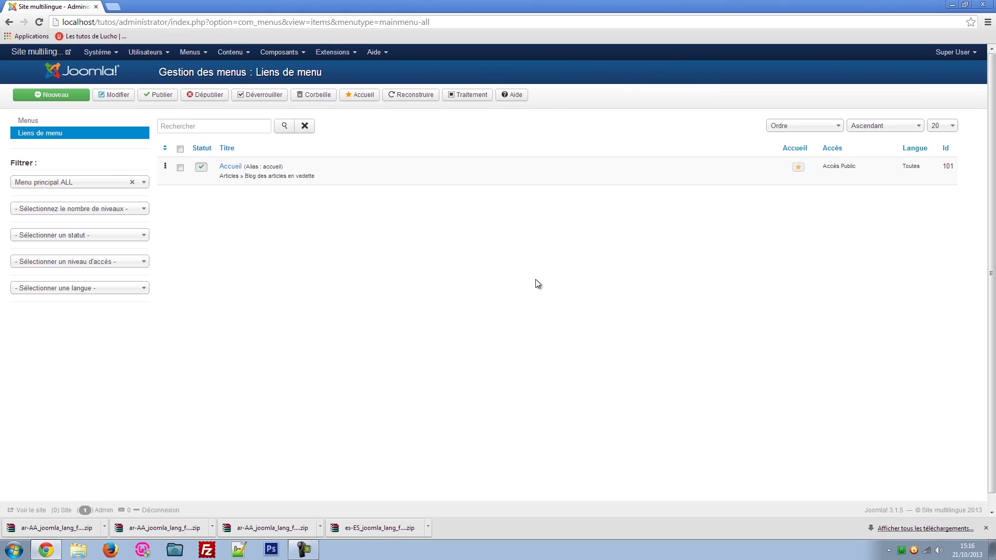
{"action": "left_click", "coordinate": [333, 53]}
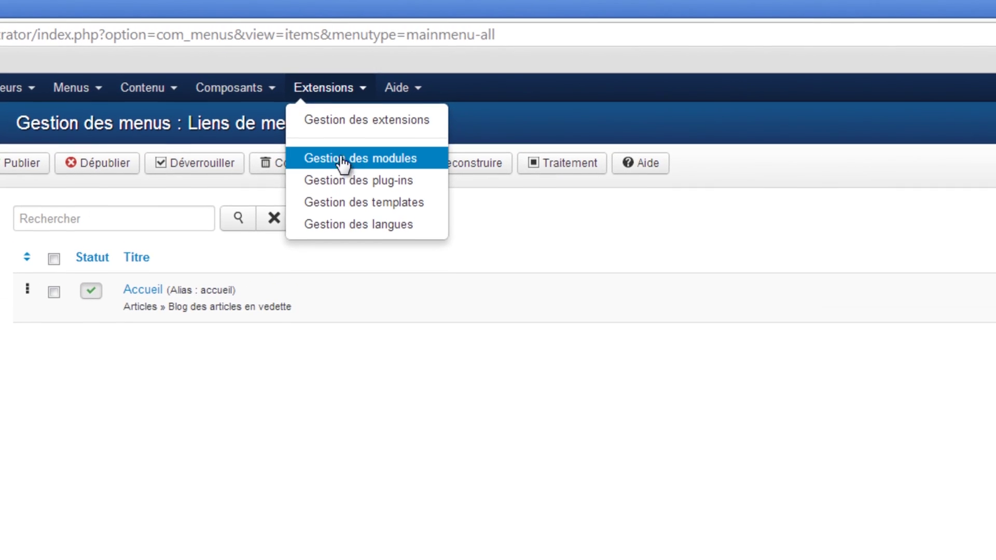
Unpublish the Menu principal module, rename it 'Menu principal ALL', save, and show the desktop
{"action": "left_click", "coordinate": [343, 95]}
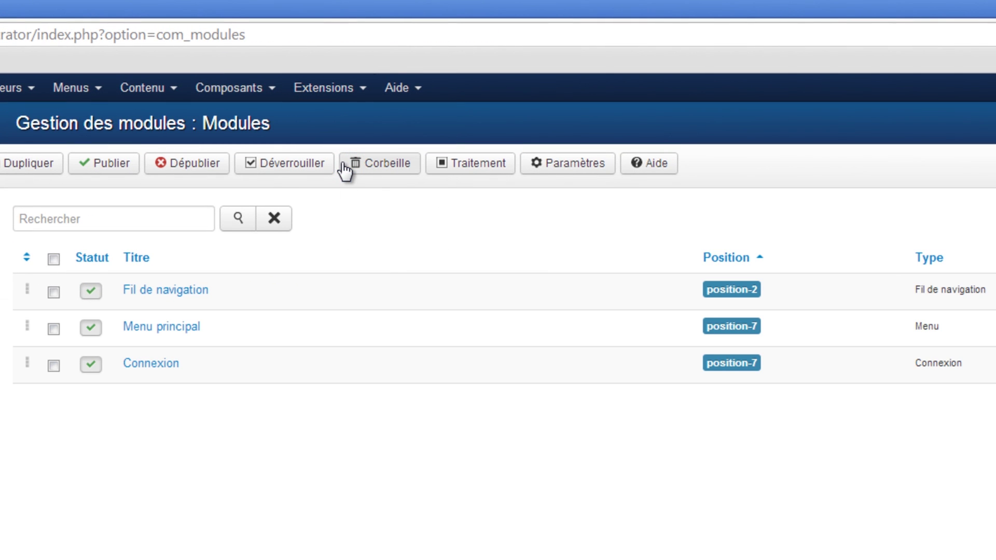
{"action": "left_click", "coordinate": [93, 332]}
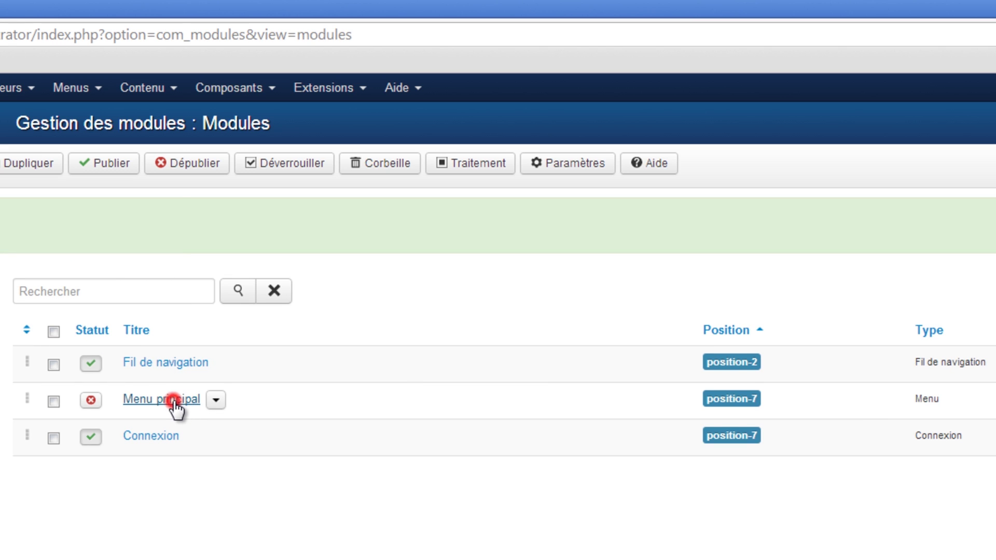
{"action": "left_click", "coordinate": [174, 402]}
{"action": "left_click", "coordinate": [336, 155]}
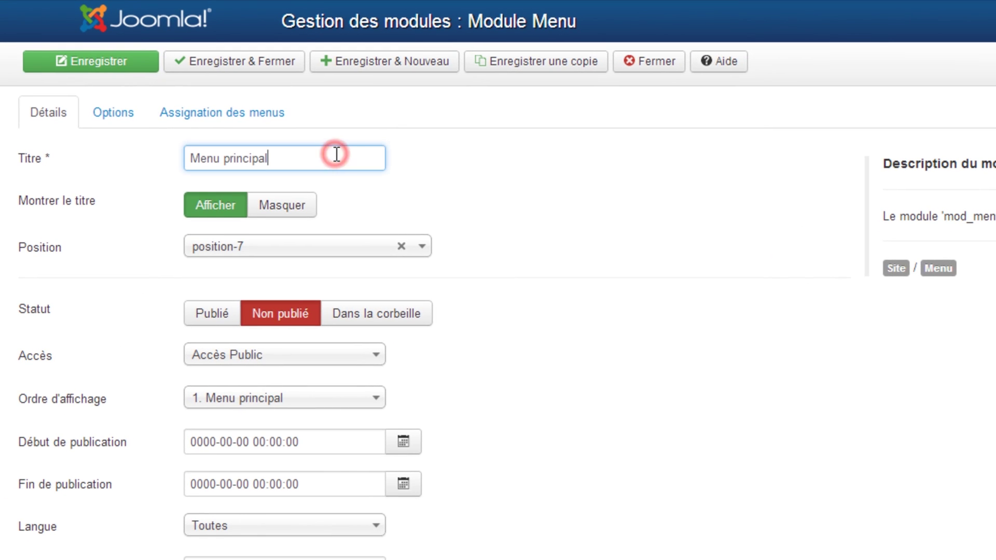
{"action": "left_click", "coordinate": [610, 191]}
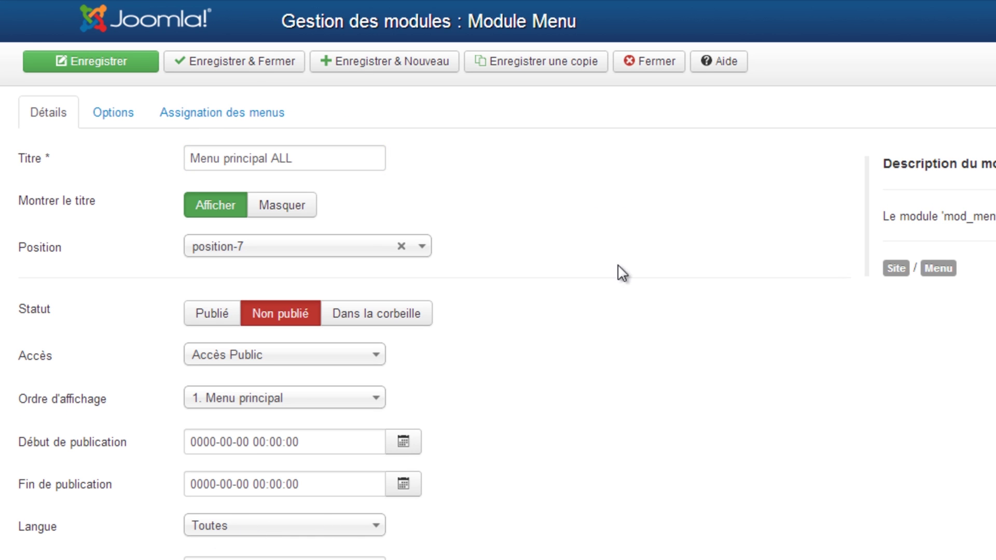
{"action": "left_click", "coordinate": [236, 66]}
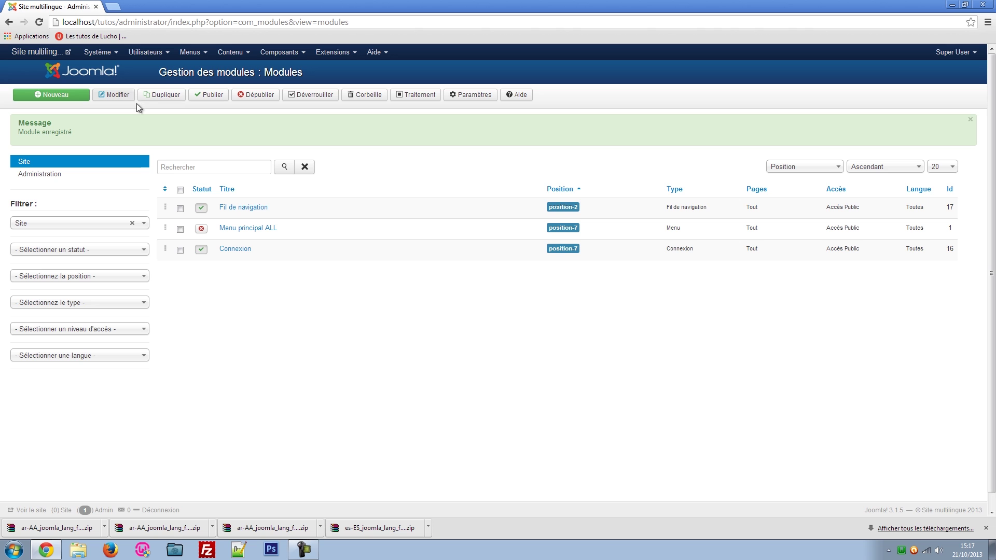
{"action": "left_click", "coordinate": [991, 550]}
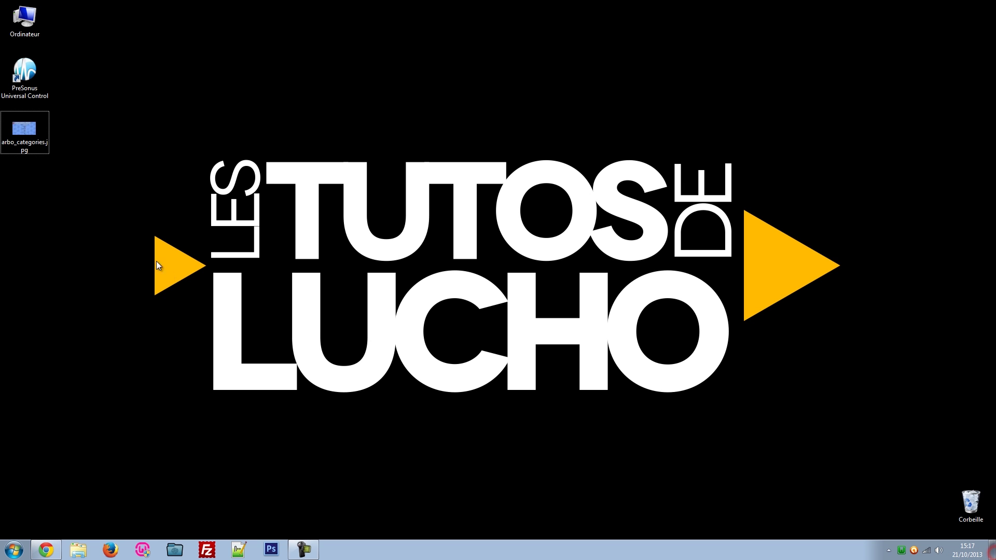
{"action": "double_click", "coordinate": [24, 136]}
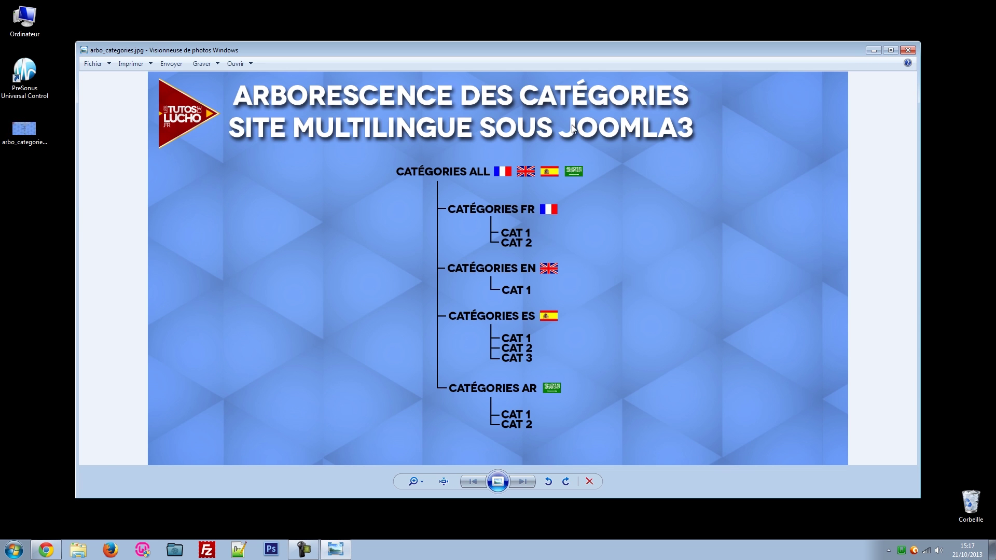
{"action": "left_click", "coordinate": [498, 481]}
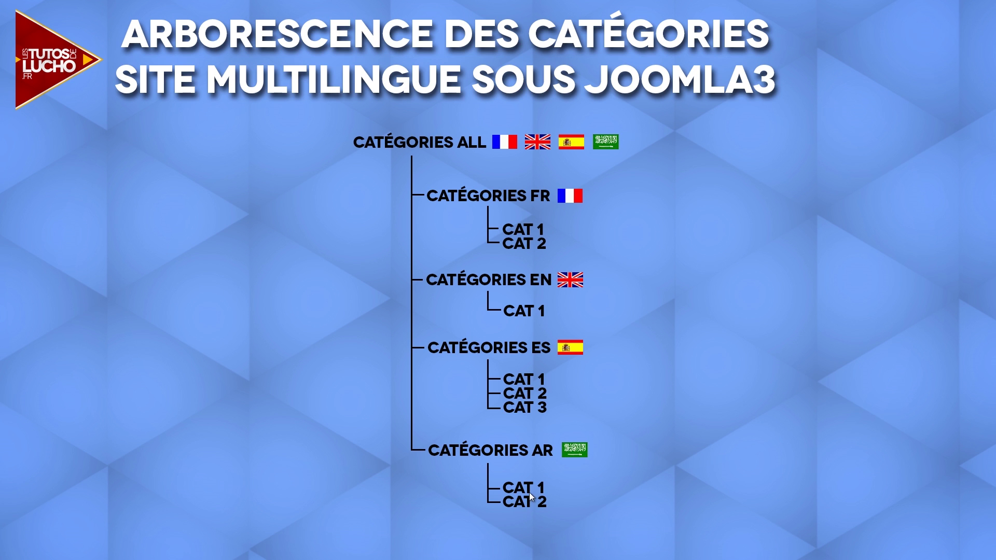
{"action": "key", "text": "Escape"}
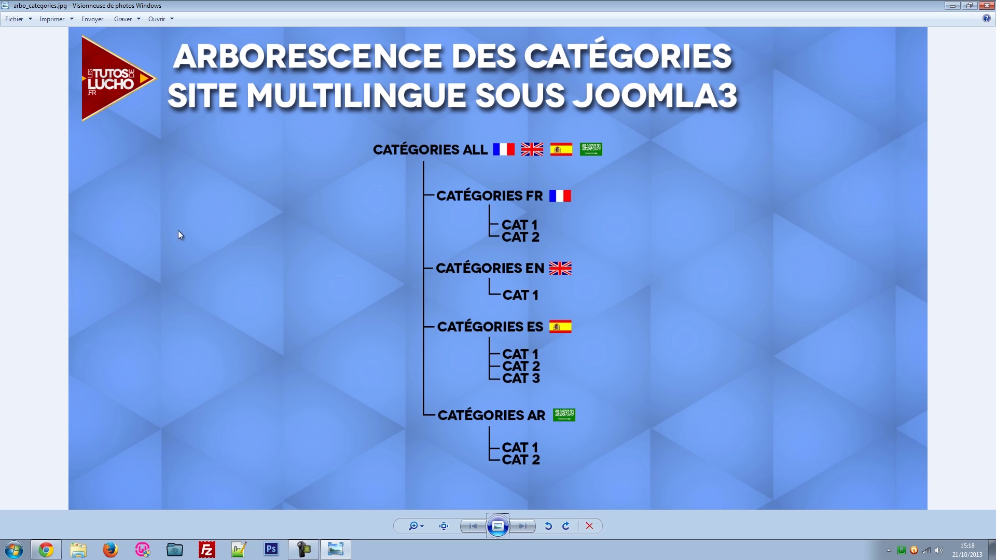
{"action": "left_click", "coordinate": [985, 6]}
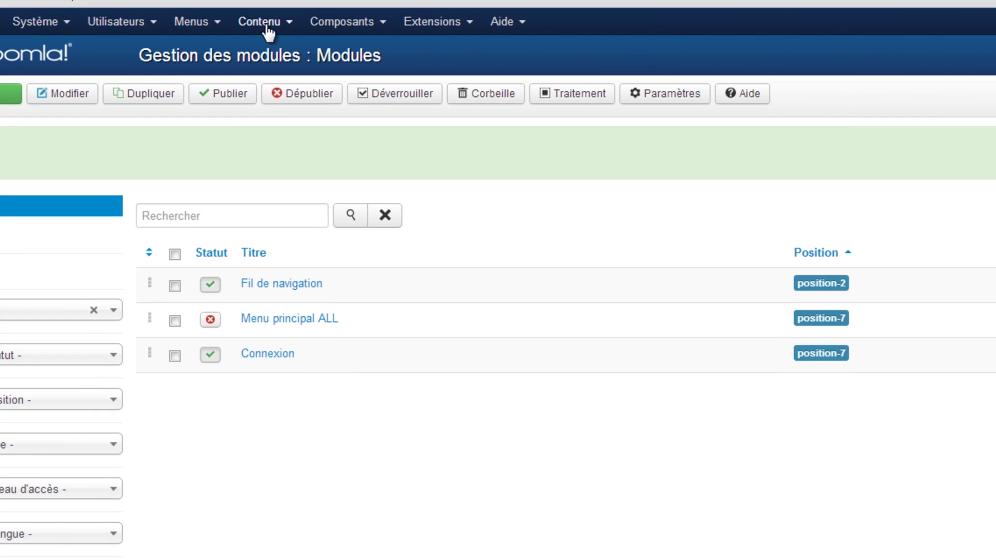
Create the top-level article category 'Catégories ALL' from the categories list
{"action": "left_click", "coordinate": [232, 49]}
{"action": "mouse_move", "coordinate": [246, 77]}
{"action": "left_click", "coordinate": [288, 75]}
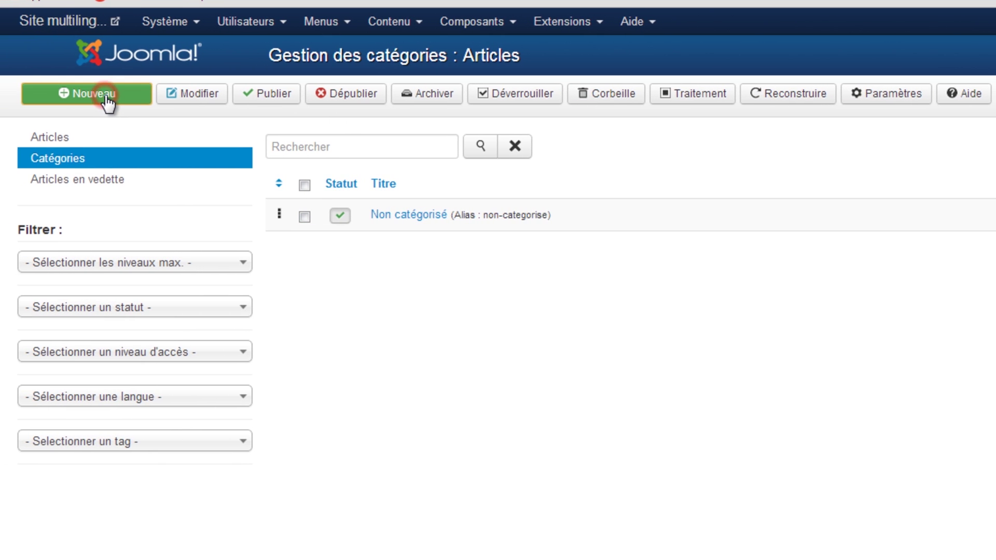
{"action": "left_click", "coordinate": [104, 99]}
{"action": "left_click", "coordinate": [278, 192]}
{"action": "type", "text": "Catégories ALL"}
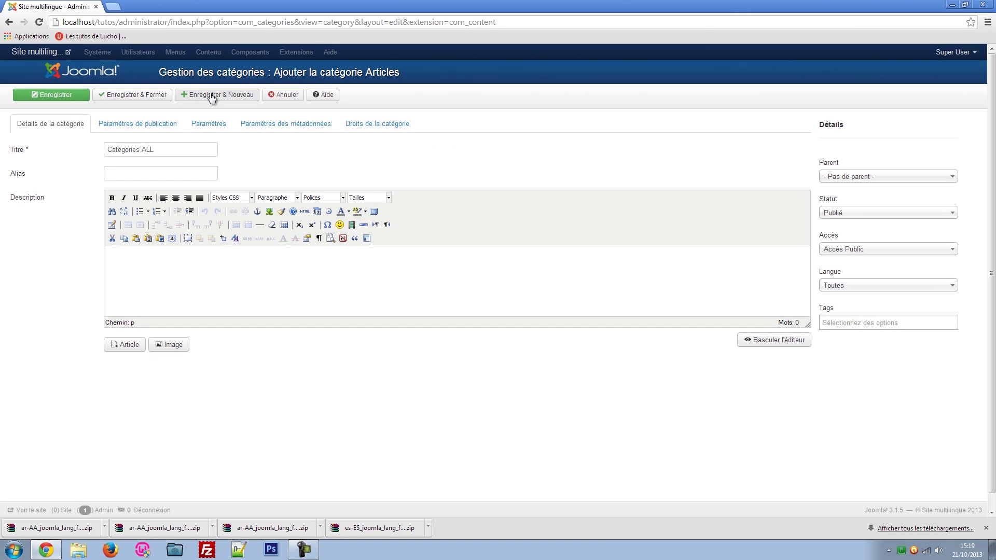
{"action": "left_click", "coordinate": [212, 95]}
Add 'Catégories FR' with language Français (FR), nested under Catégories ALL
{"action": "left_click", "coordinate": [134, 190]}
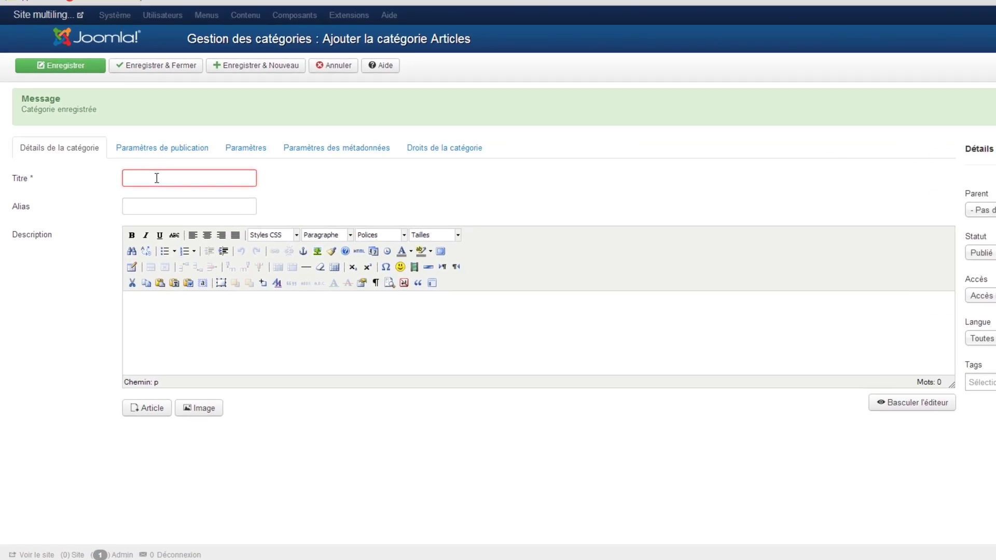
{"action": "type", "text": "Caté"}
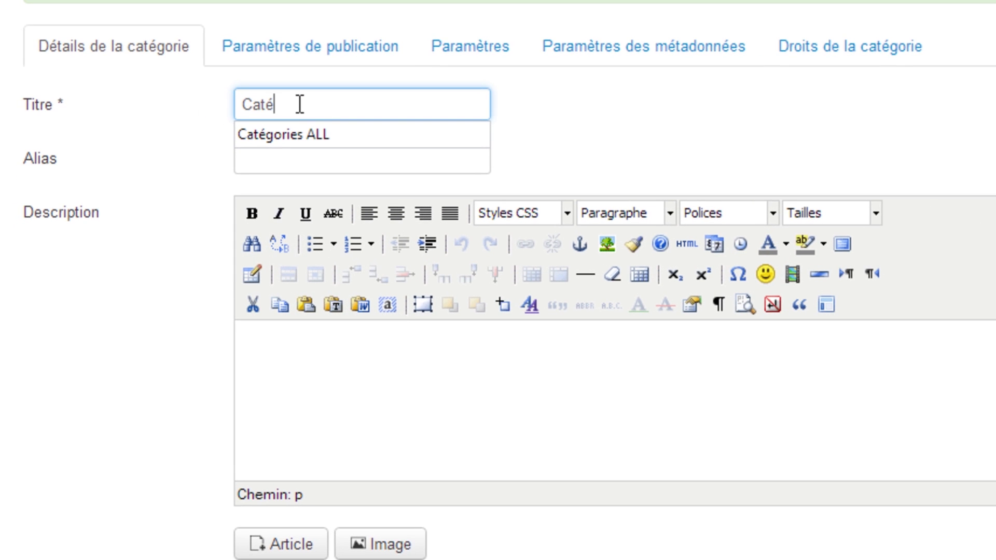
{"action": "type", "text": "gories FR"}
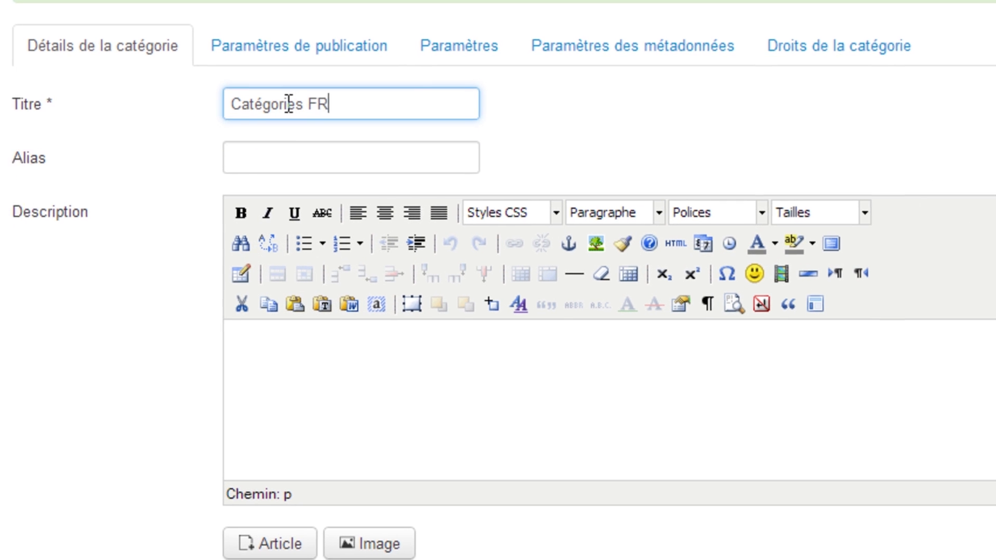
{"action": "left_click", "coordinate": [679, 357]}
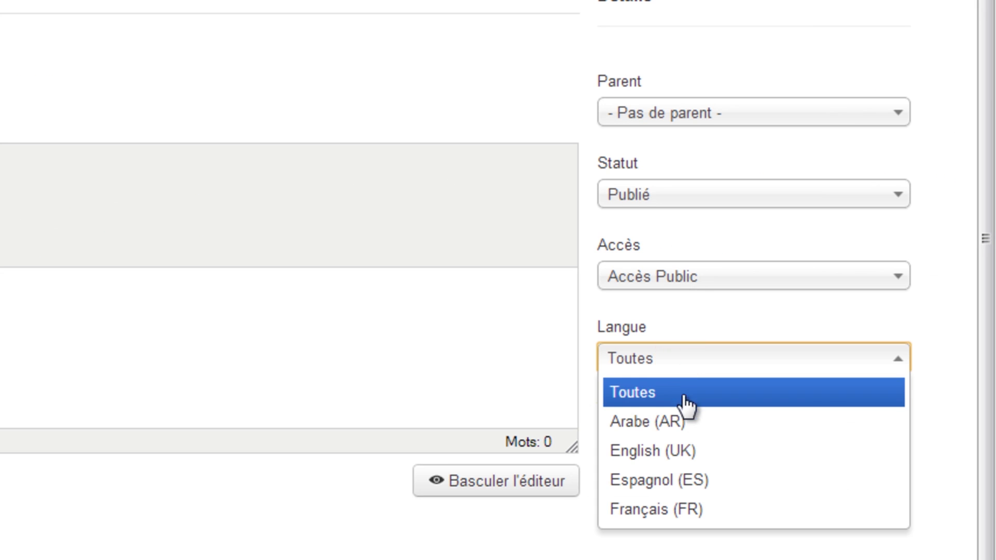
{"action": "left_click", "coordinate": [669, 507]}
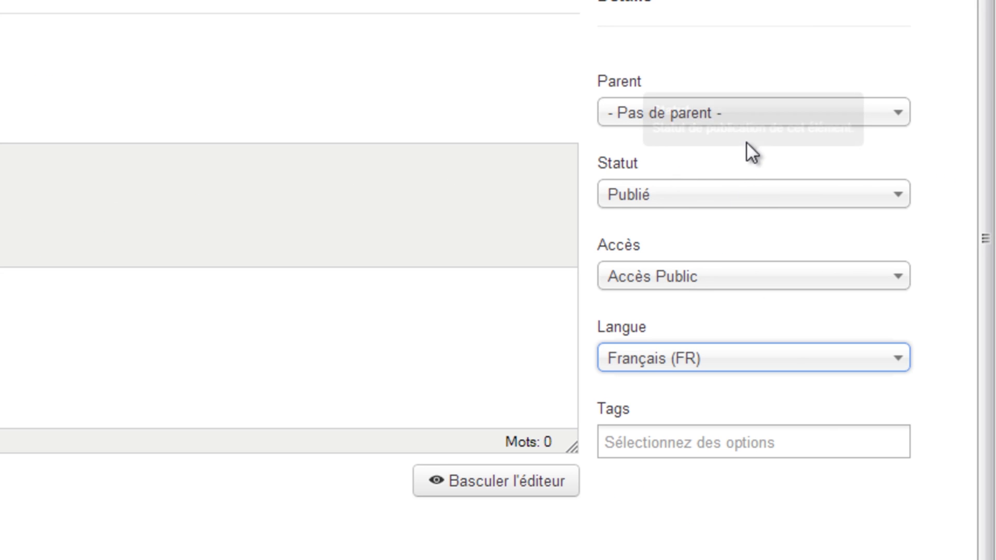
{"action": "left_click", "coordinate": [706, 120]}
{"action": "left_click", "coordinate": [707, 205]}
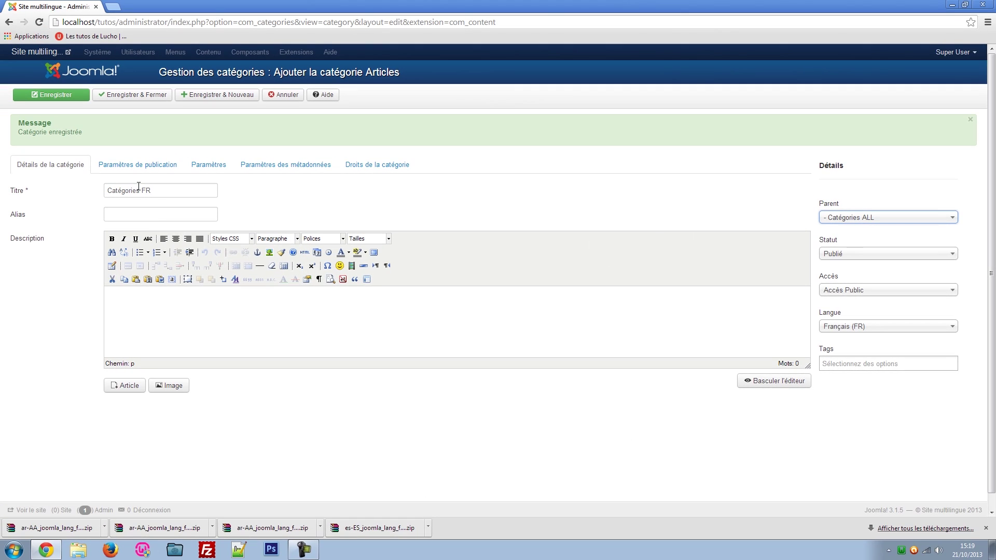
{"action": "left_click", "coordinate": [218, 95]}
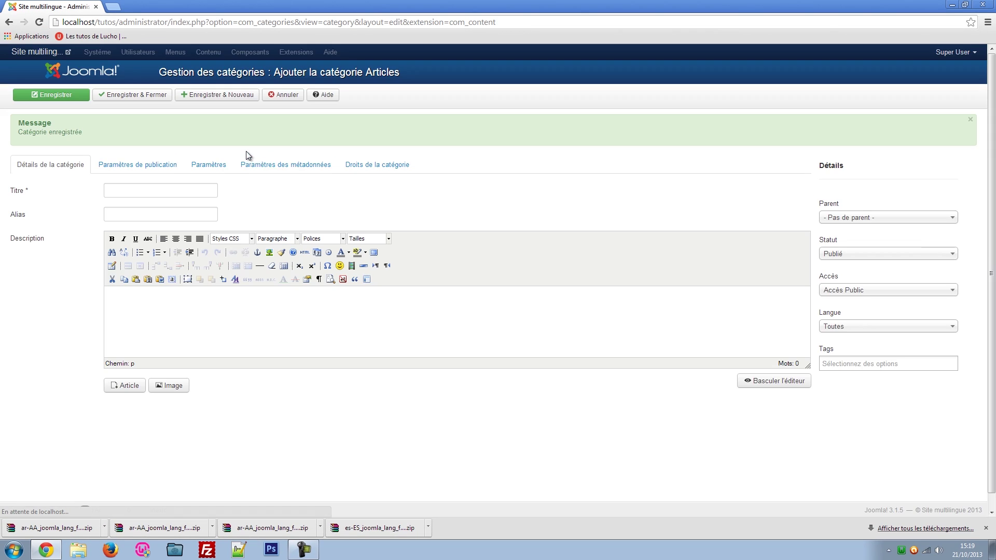
Add 'Catégories ES' with language Espagnol (ES) and parent Catégories ALL
{"action": "left_click", "coordinate": [155, 191]}
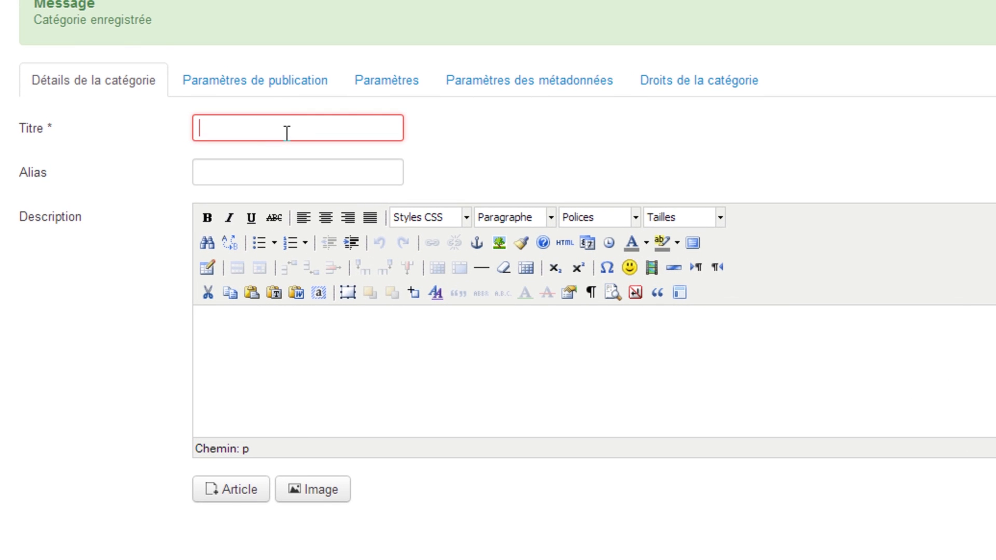
{"action": "type", "text": "Ca"}
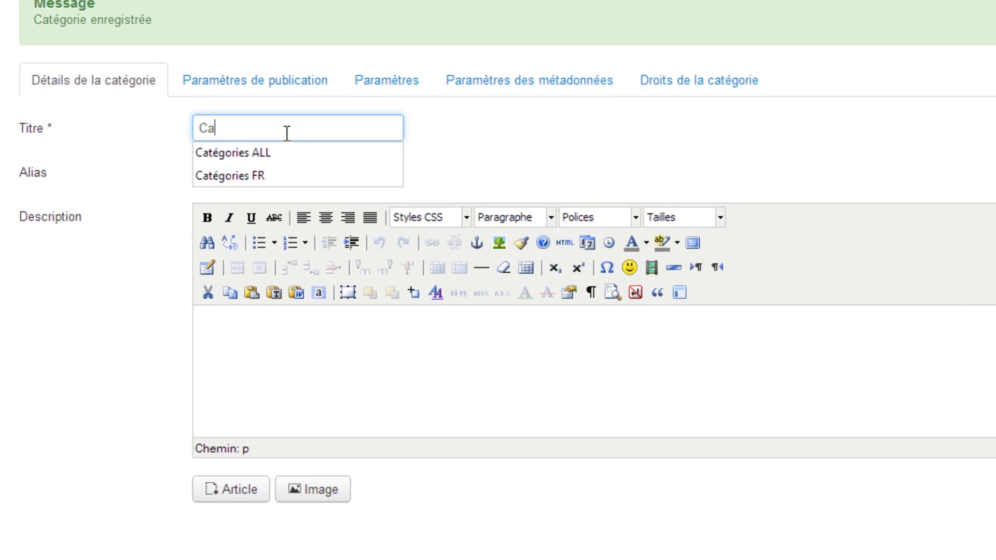
{"action": "type", "text": "tégories ES"}
{"action": "left_click", "coordinate": [739, 332]}
{"action": "left_click", "coordinate": [736, 442]}
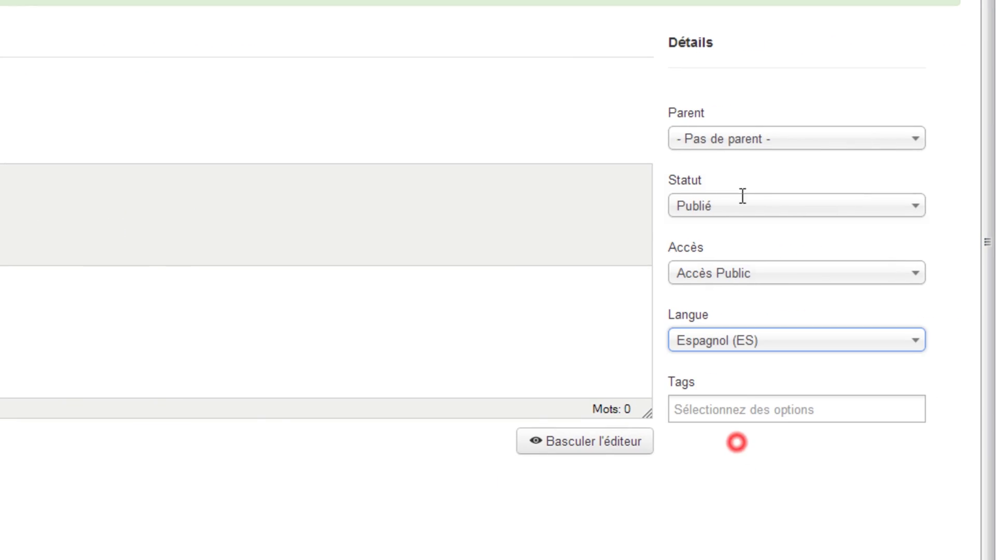
{"action": "left_click", "coordinate": [736, 141]}
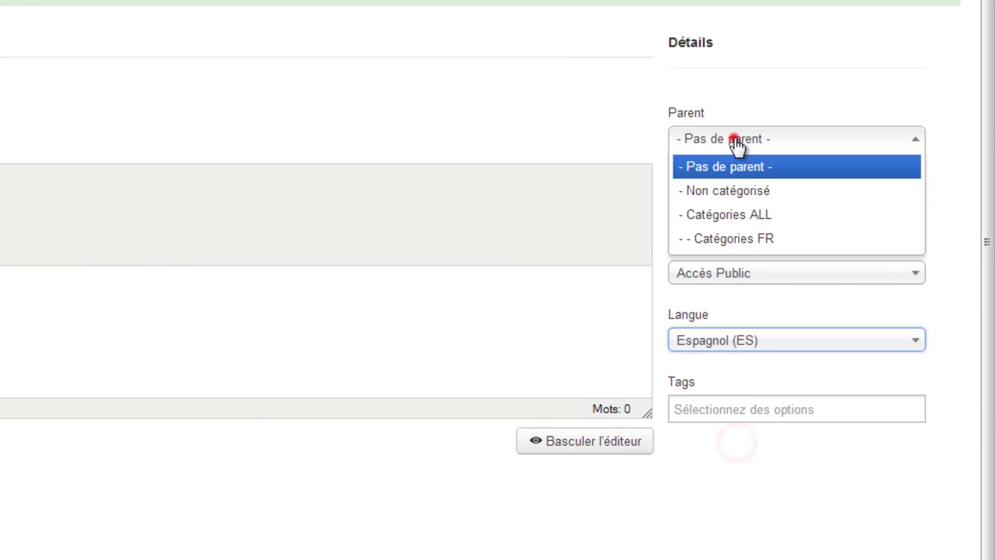
{"action": "left_click", "coordinate": [751, 225]}
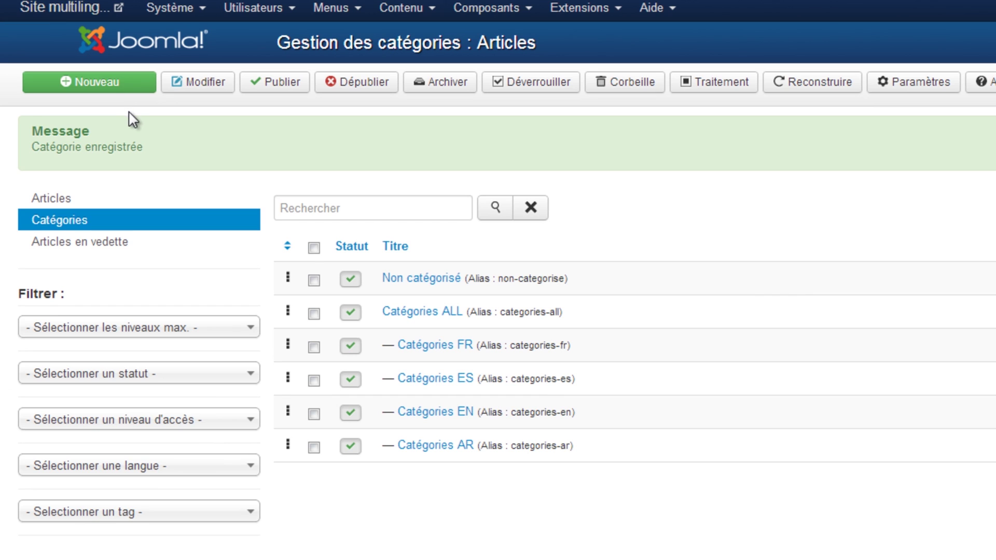
Create a French 'Cat1' category under Catégories FR
{"action": "left_click", "coordinate": [99, 85]}
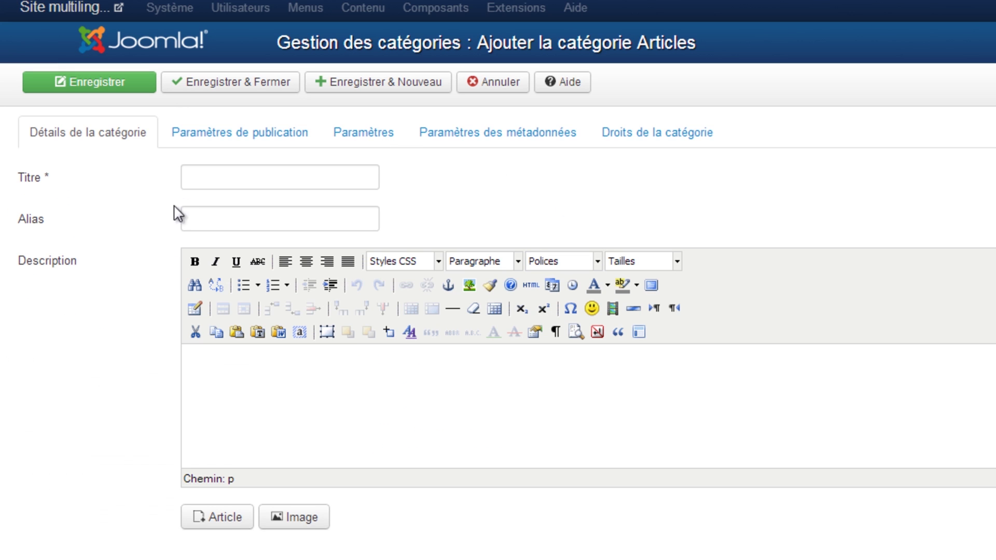
{"action": "left_click", "coordinate": [213, 177]}
{"action": "type", "text": "Cat"}
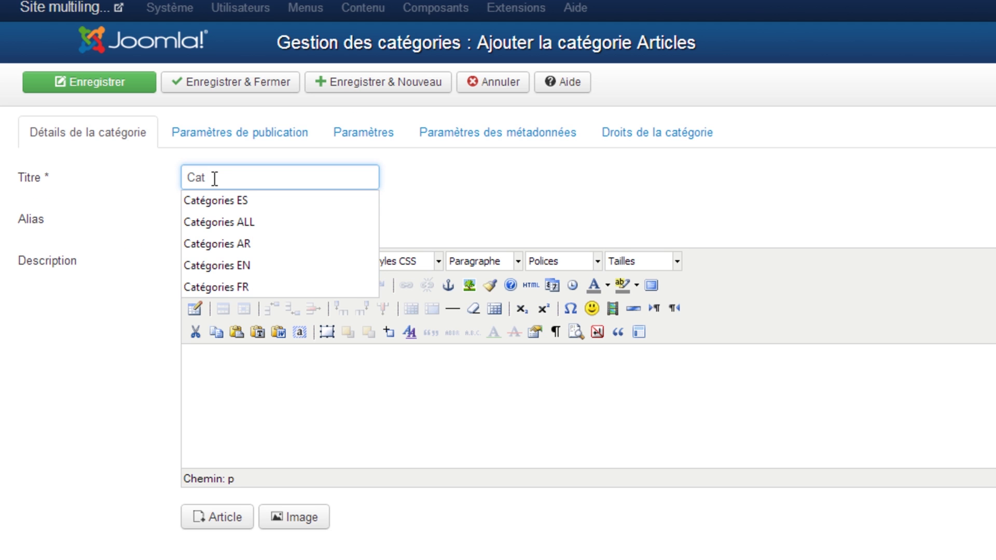
{"action": "type", "text": "1"}
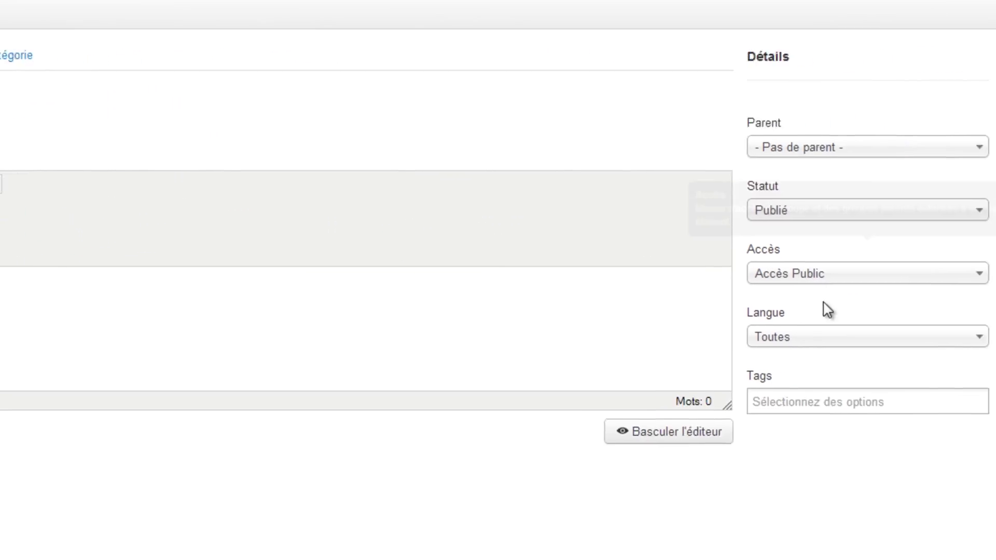
{"action": "left_click", "coordinate": [755, 328]}
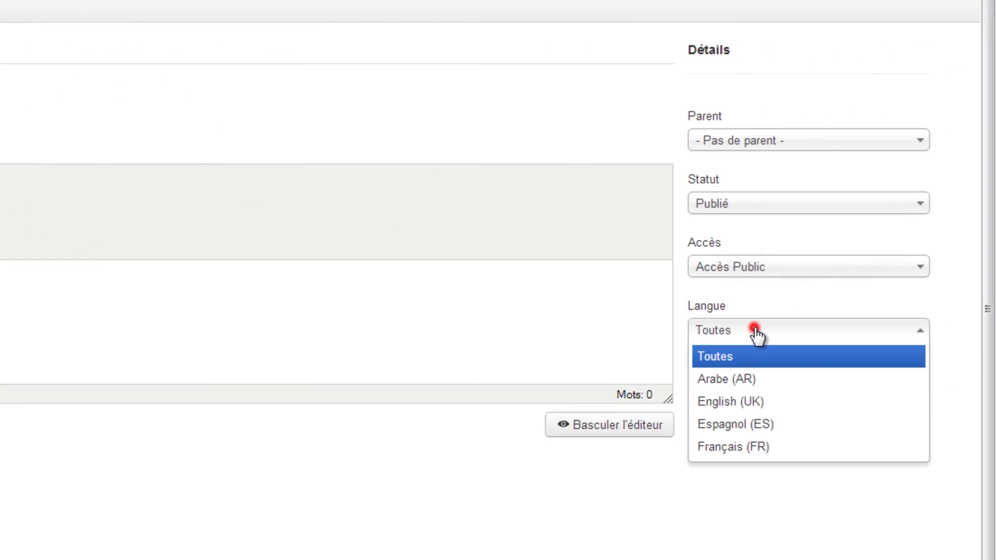
{"action": "left_click", "coordinate": [756, 447]}
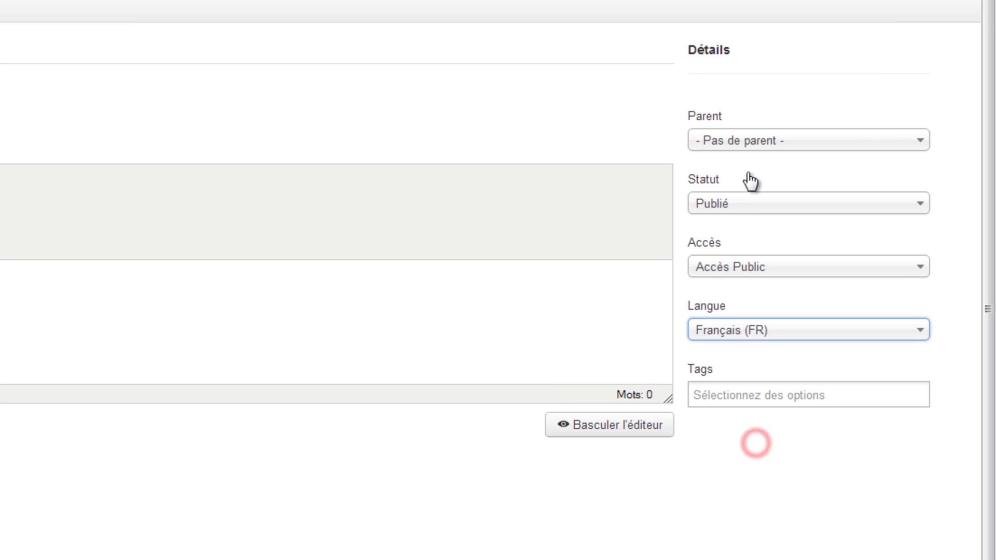
{"action": "left_click", "coordinate": [796, 135]}
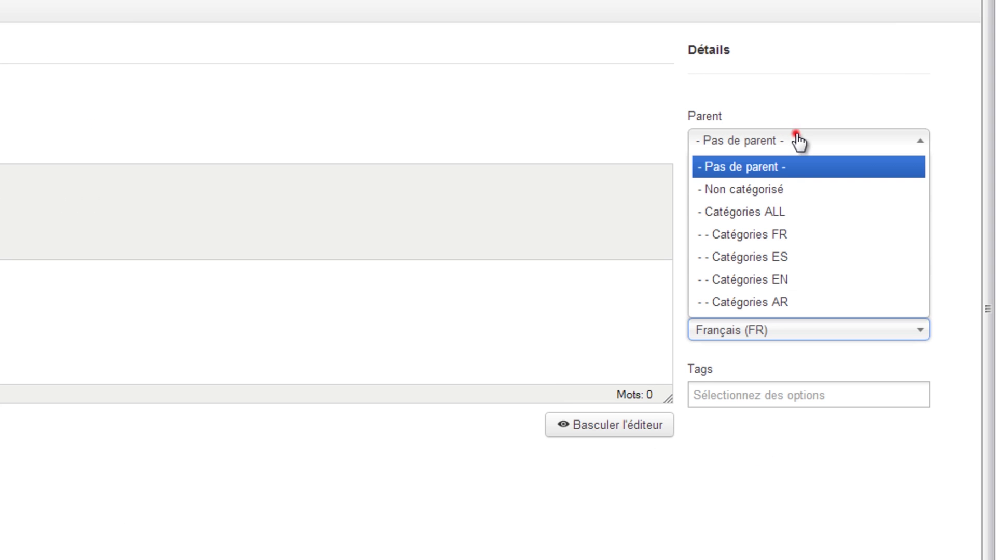
{"action": "left_click", "coordinate": [792, 237]}
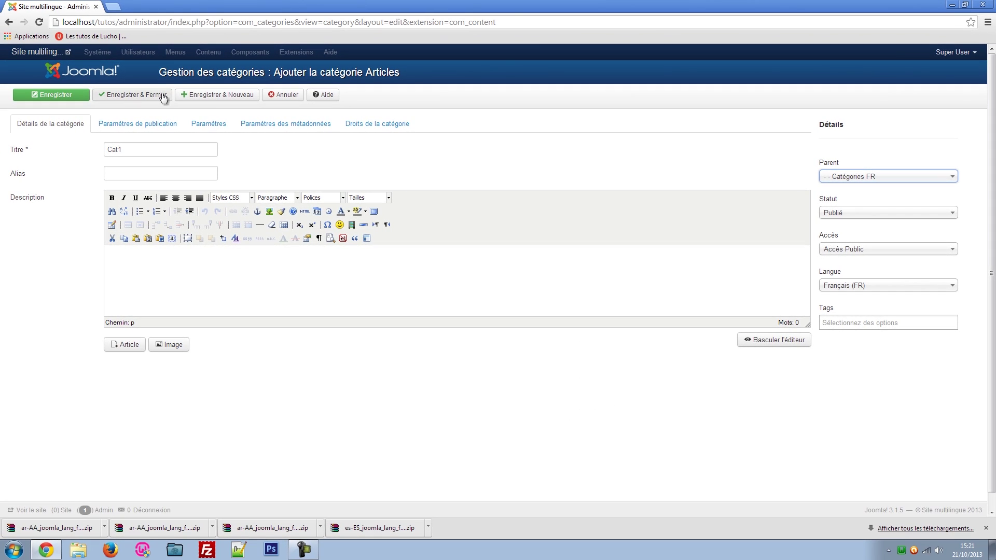
{"action": "left_click", "coordinate": [197, 95]}
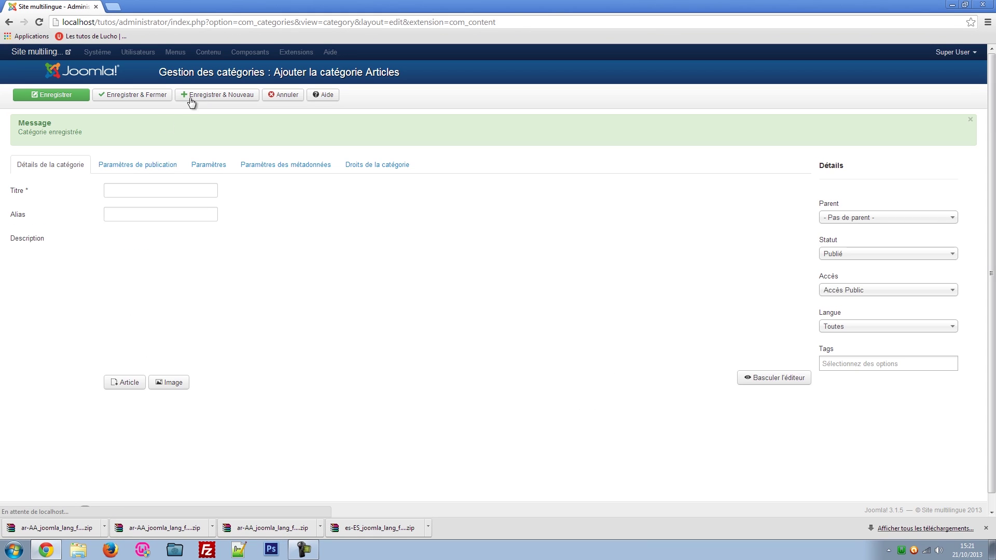
Create a French 'Cat2' category under Catégories FR
{"action": "left_click", "coordinate": [136, 191]}
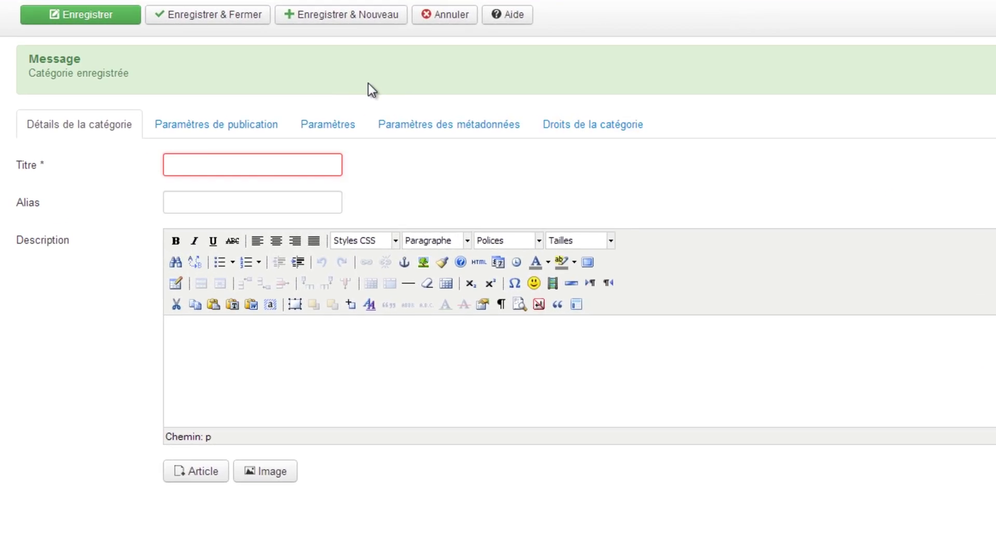
{"action": "type", "text": "Cat 2"}
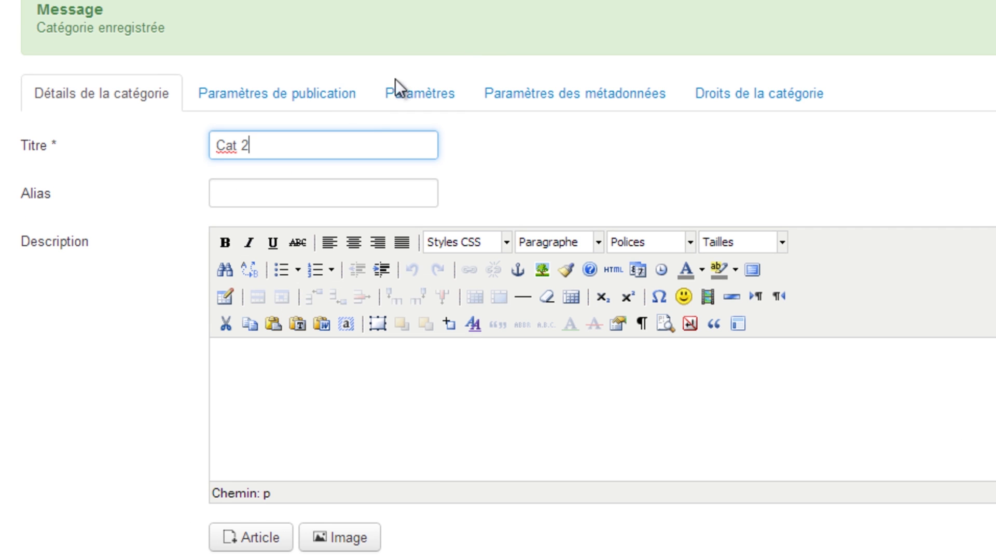
{"action": "key", "text": "BackSpace"}
{"action": "key", "text": "BackSpace"}
{"action": "type", "text": "2"}
{"action": "left_click", "coordinate": [795, 371]}
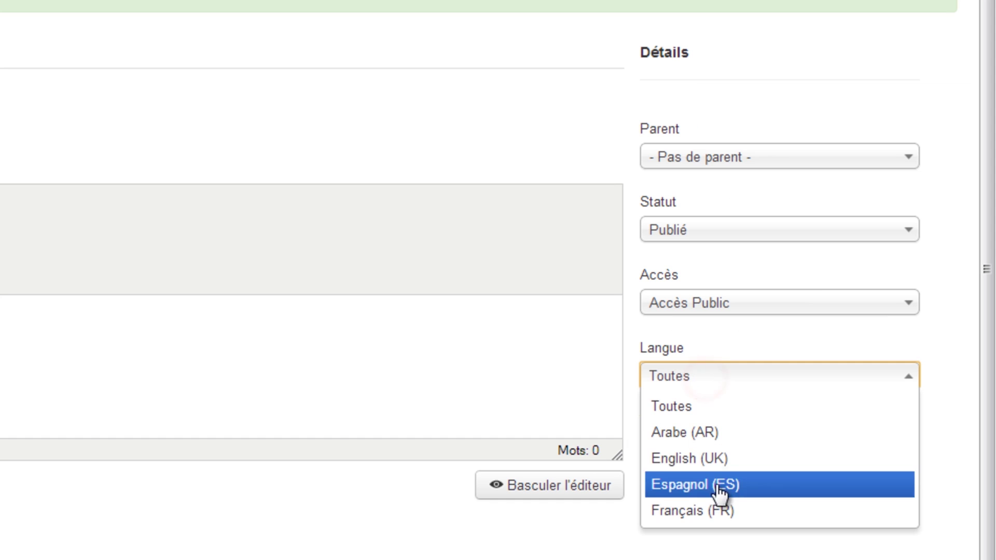
{"action": "left_click", "coordinate": [715, 511]}
{"action": "left_click", "coordinate": [699, 154]}
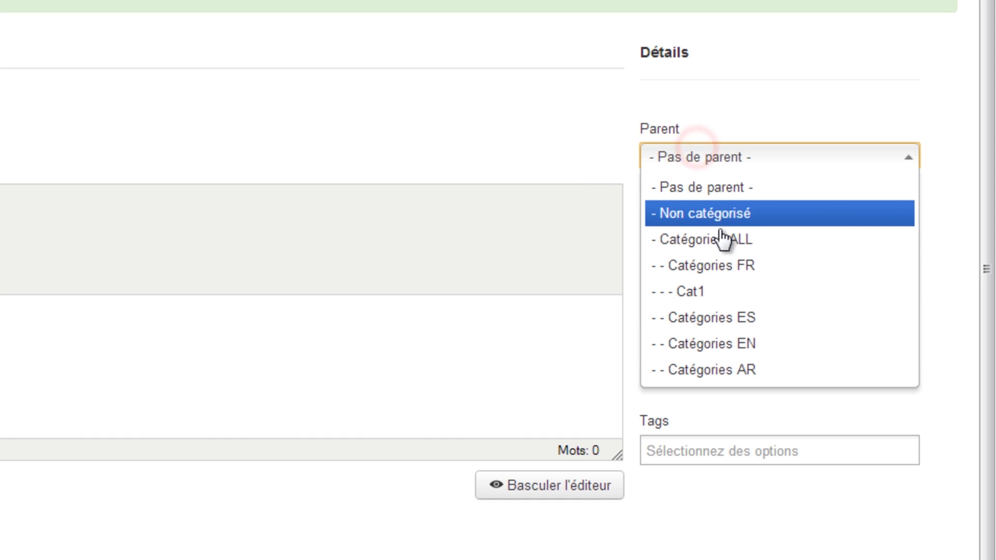
{"action": "left_click", "coordinate": [720, 267]}
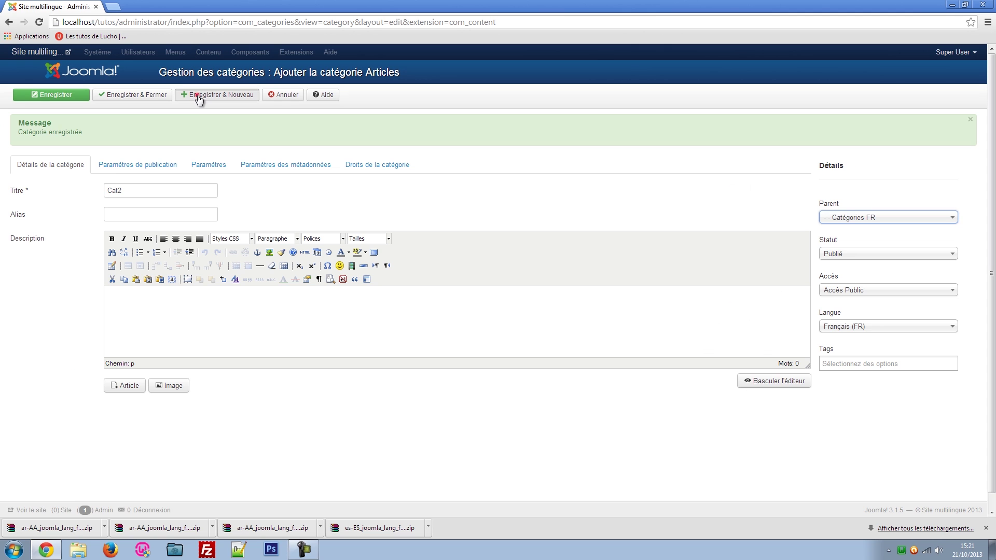
{"action": "left_click", "coordinate": [199, 99]}
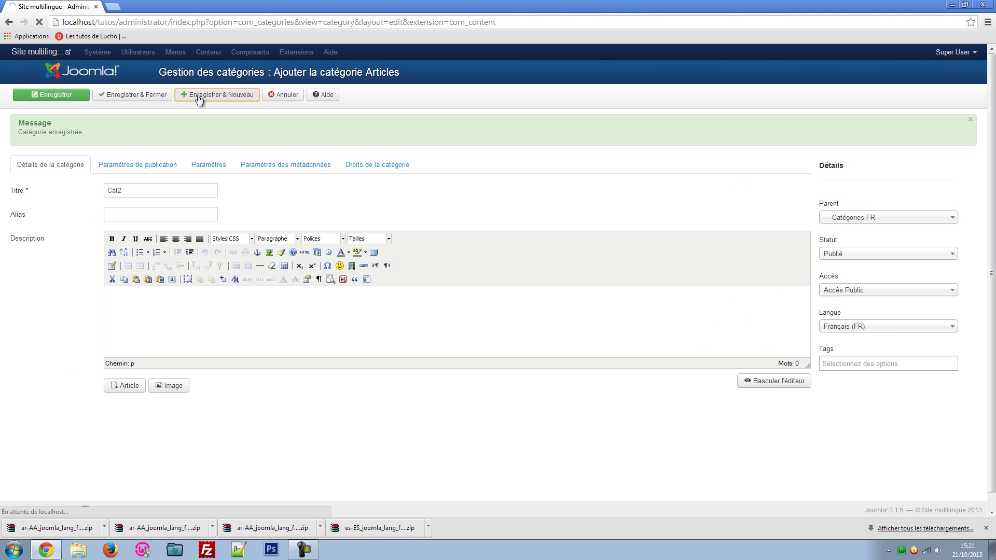
Create an English (UK) 'Cat1' category under Catégories EN
{"action": "left_click", "coordinate": [169, 194]}
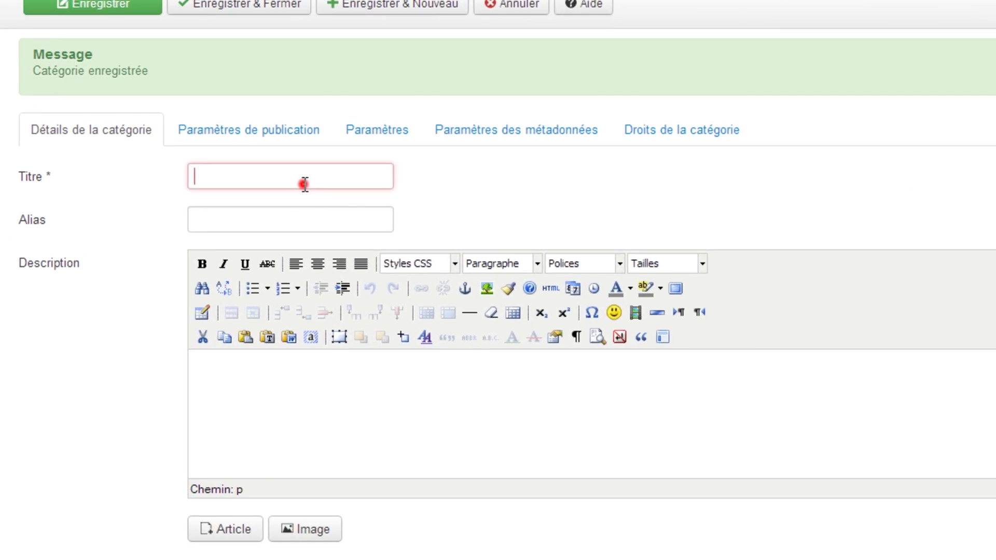
{"action": "type", "text": "Cat1"}
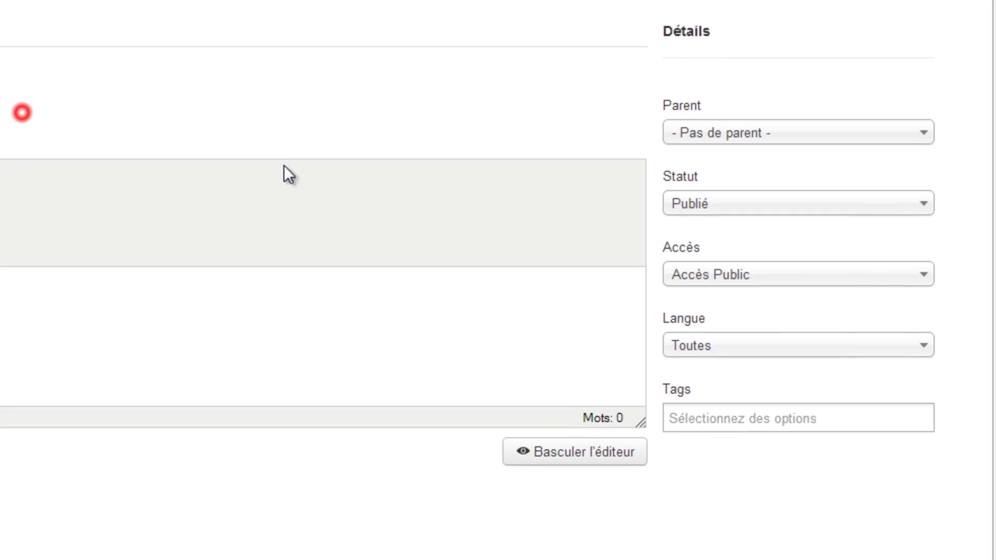
{"action": "left_click", "coordinate": [724, 345]}
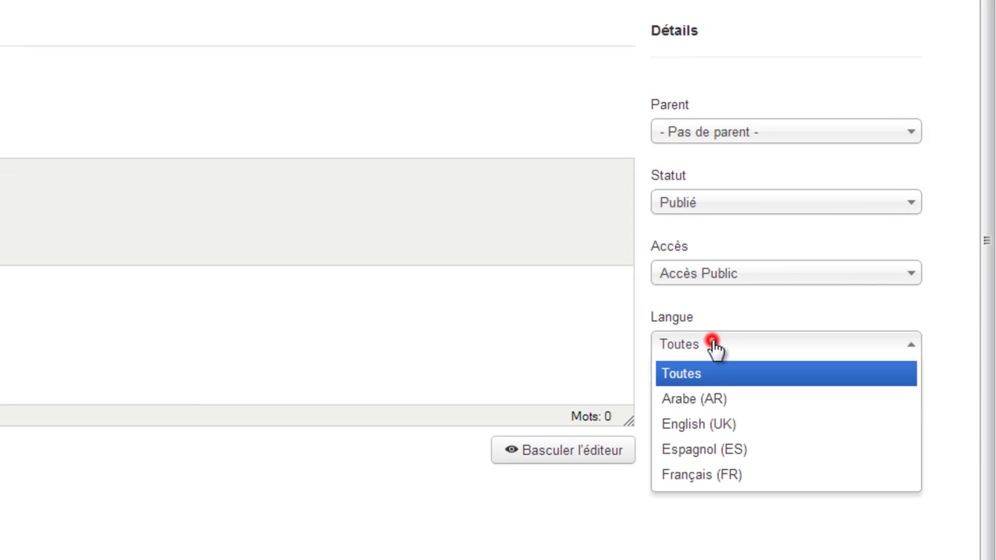
{"action": "left_click", "coordinate": [708, 425]}
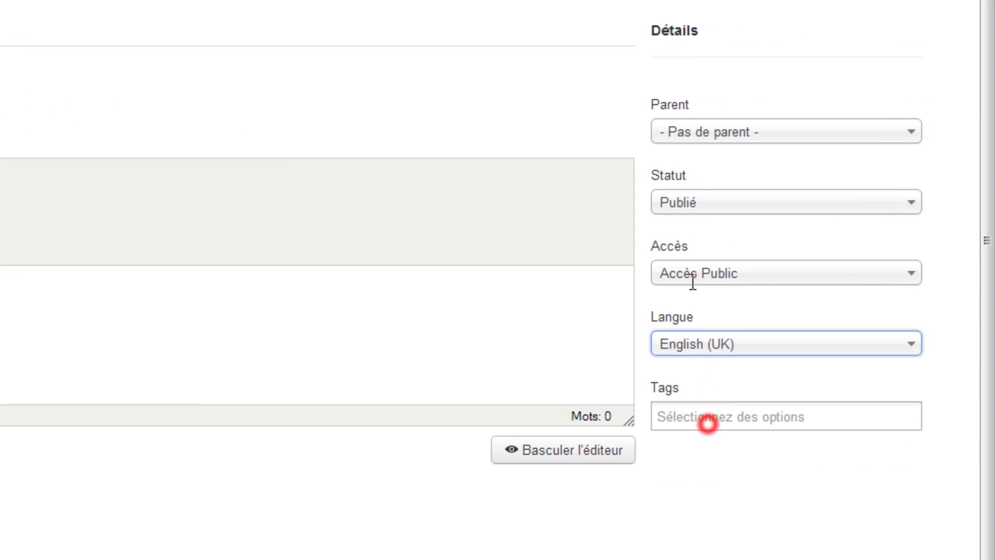
{"action": "left_click", "coordinate": [689, 132]}
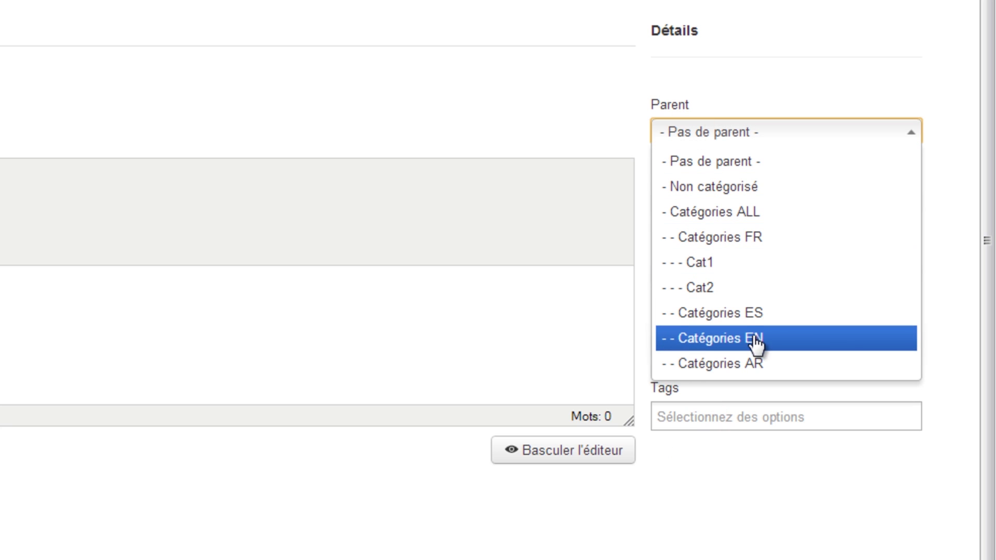
{"action": "left_click", "coordinate": [736, 342]}
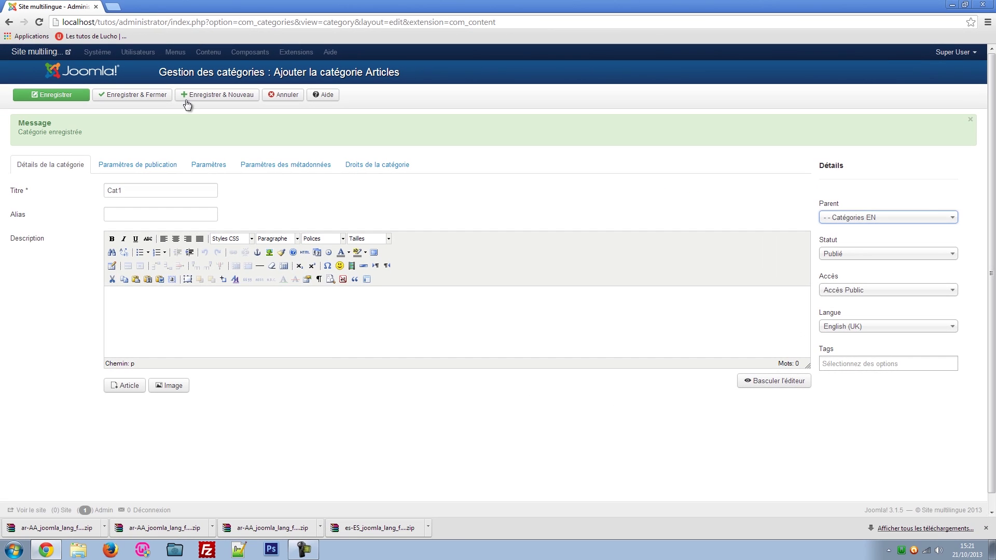
{"action": "left_click", "coordinate": [192, 99]}
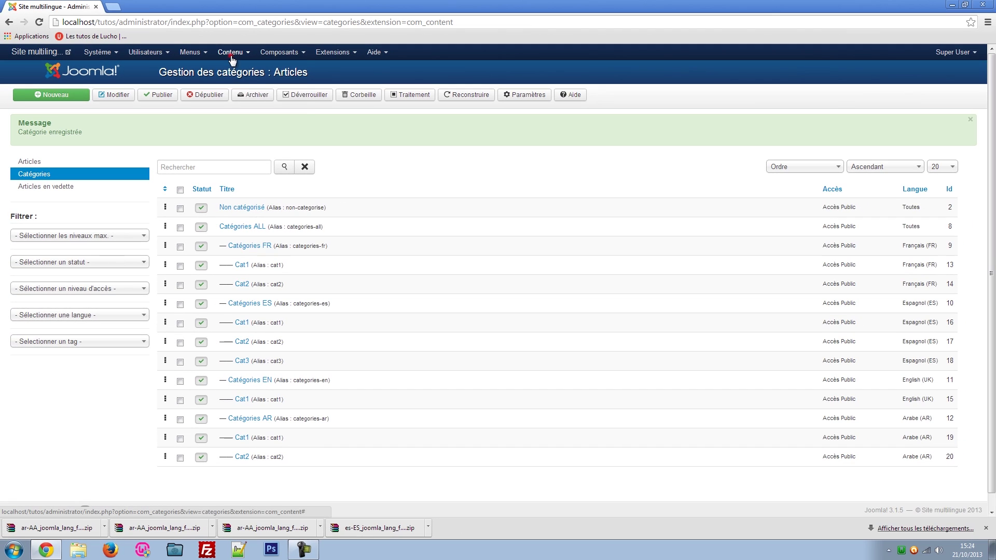
Start a new article from the article manager
{"action": "left_click", "coordinate": [231, 55]}
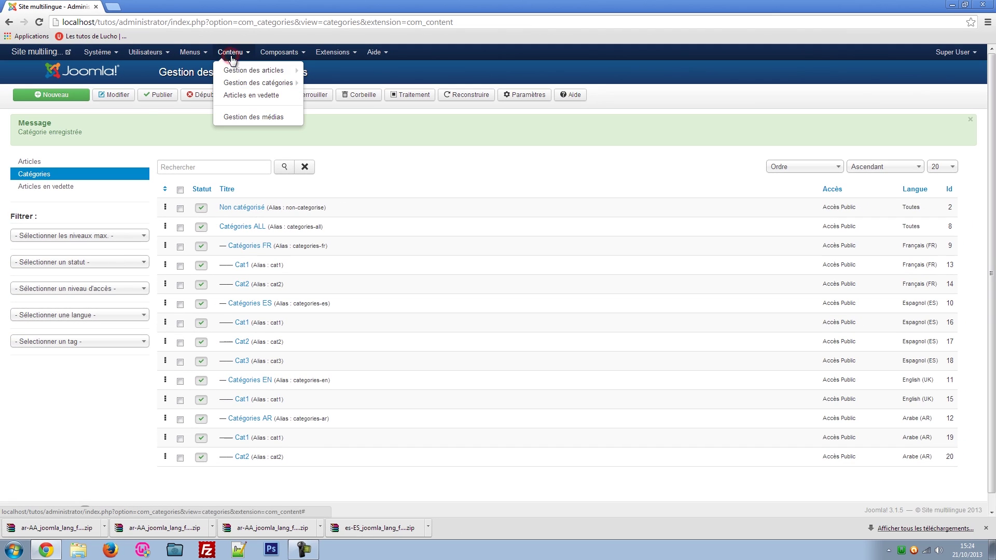
{"action": "left_click", "coordinate": [253, 70]}
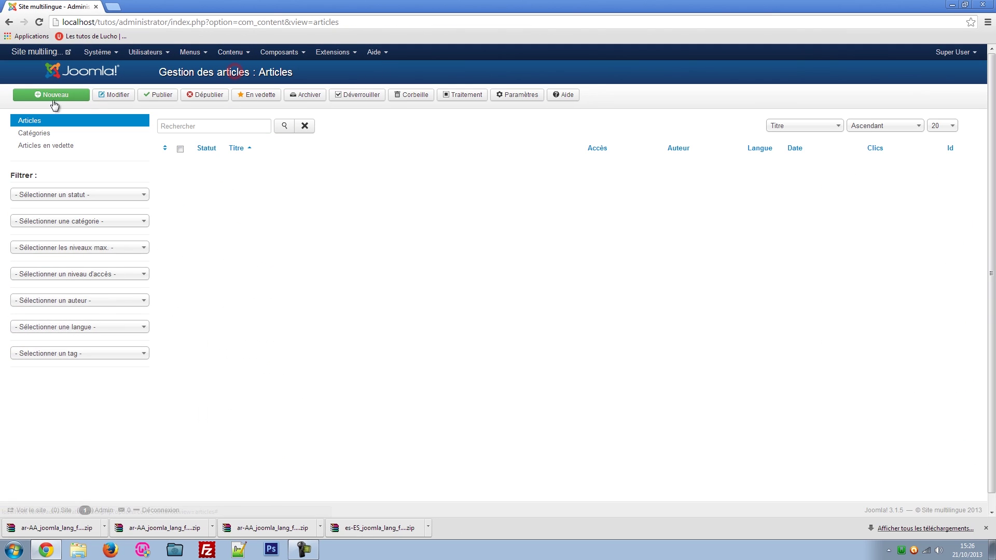
{"action": "left_click", "coordinate": [52, 94]}
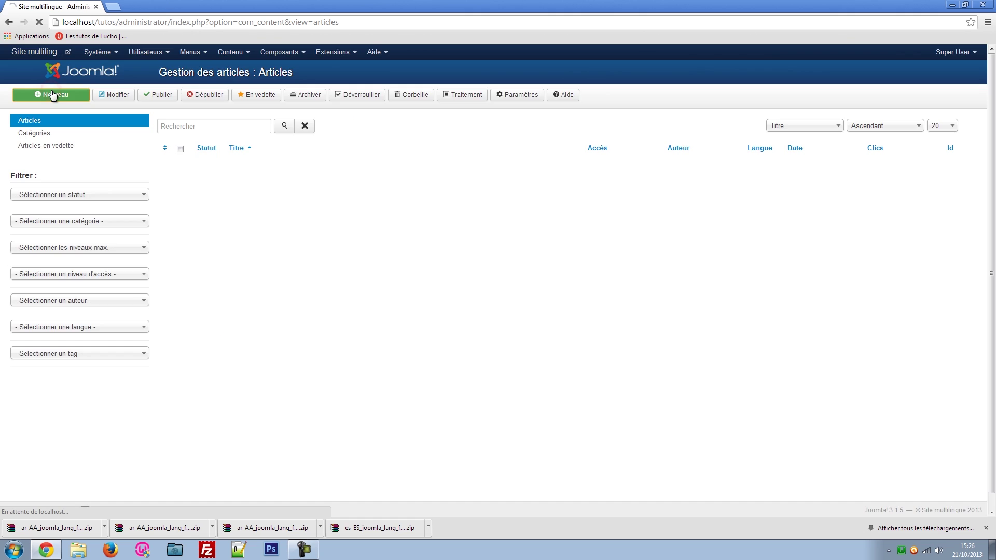
{"action": "left_click", "coordinate": [111, 10]}
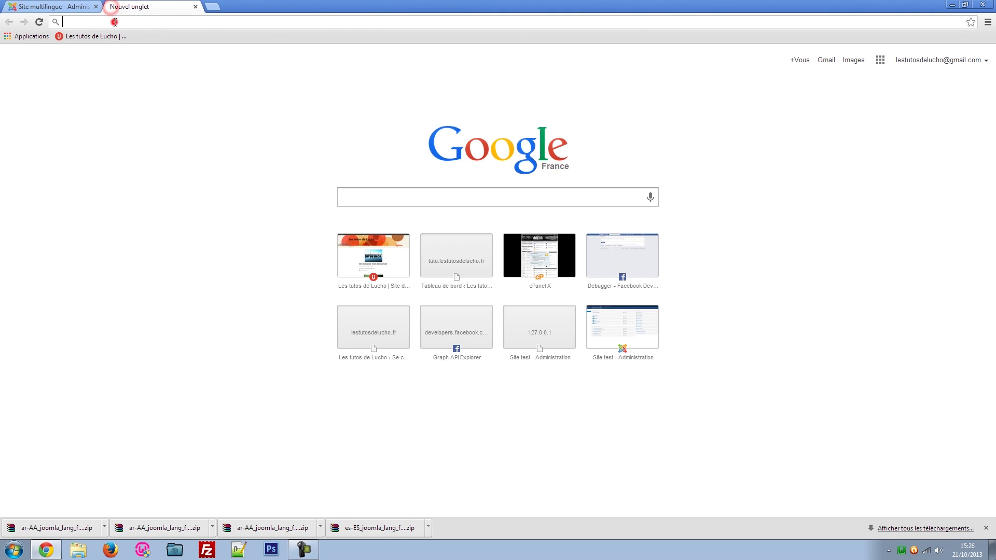
Search Google for 'faux texte' and select the intro of Wikipédia's Faux-texte article
{"action": "type", "text": "faux texte"}
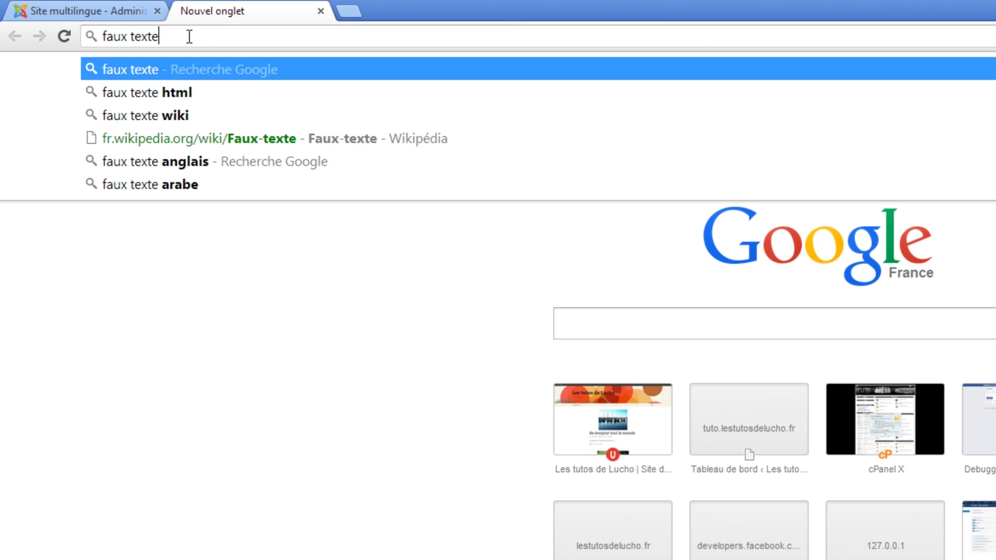
{"action": "key", "text": "Return"}
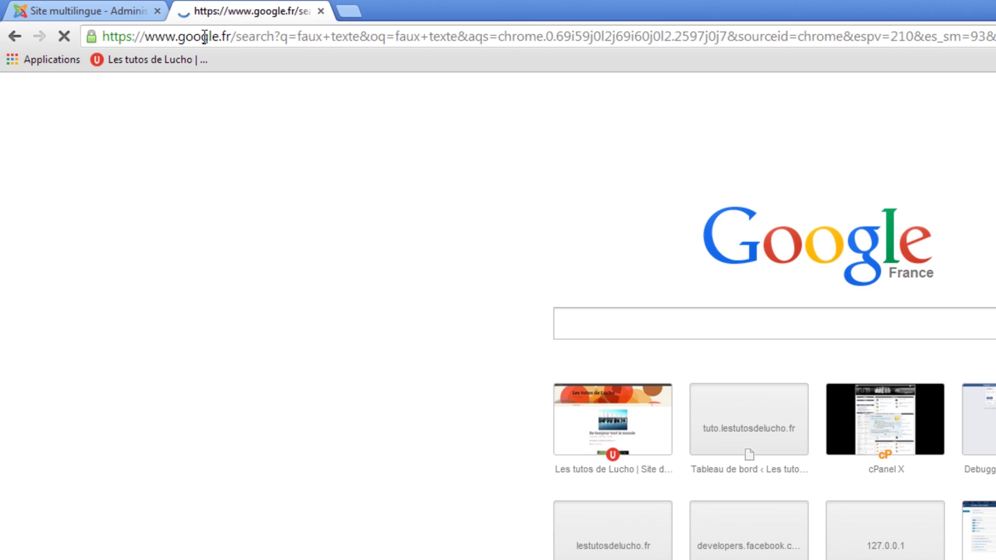
{"action": "left_click", "coordinate": [161, 467]}
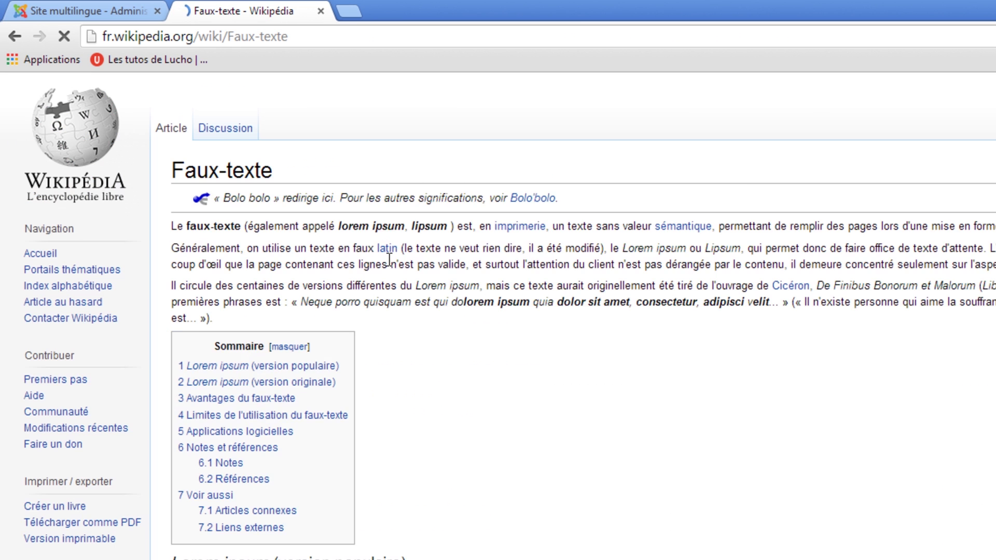
{"action": "left_click_drag", "start_coordinate": [170, 291], "coordinate": [270, 386]}
{"action": "key", "text": "ctrl+c"}
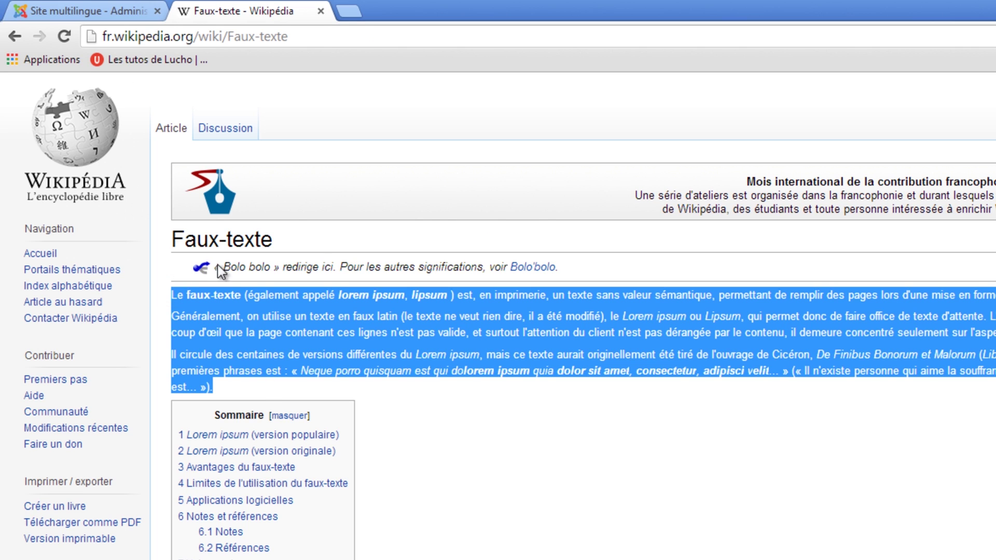
{"action": "left_click", "coordinate": [77, 7]}
{"action": "left_click", "coordinate": [183, 242]}
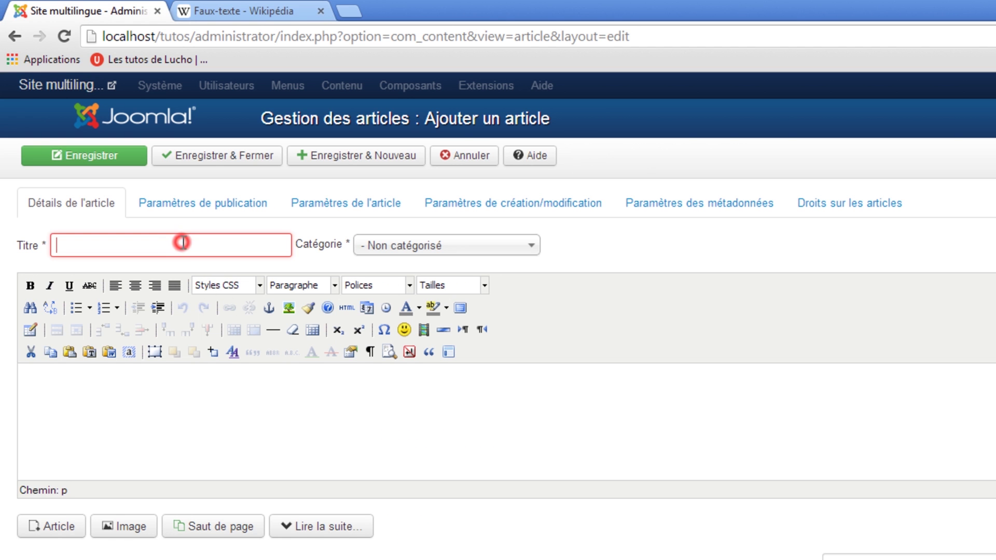
Save article 'Faux texte' with the pasted passage, category Cat1 (FR) and language Français (FR)
{"action": "type", "text": "Faux t"}
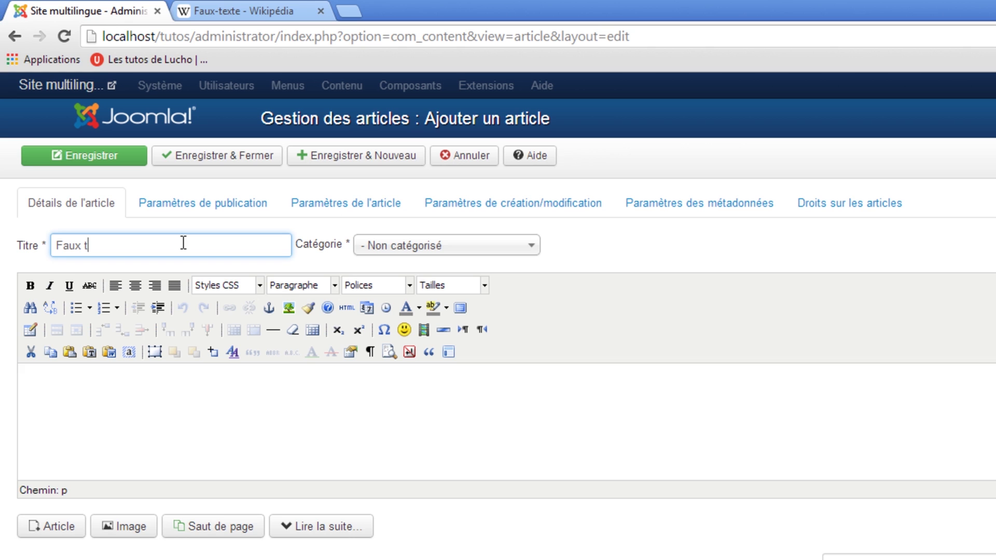
{"action": "type", "text": "exte"}
{"action": "left_click", "coordinate": [177, 373]}
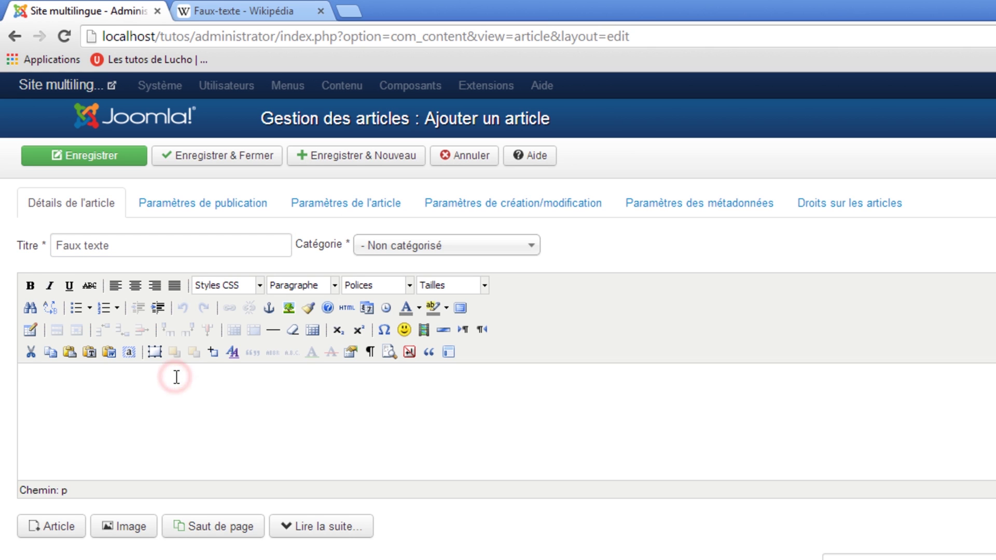
{"action": "key", "text": "ctrl+v"}
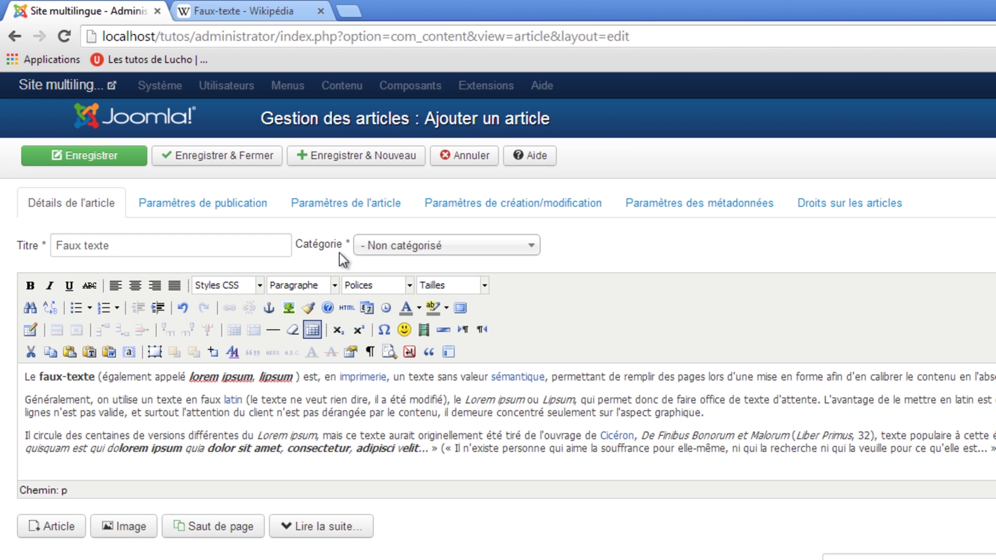
{"action": "mouse_move", "coordinate": [330, 255]}
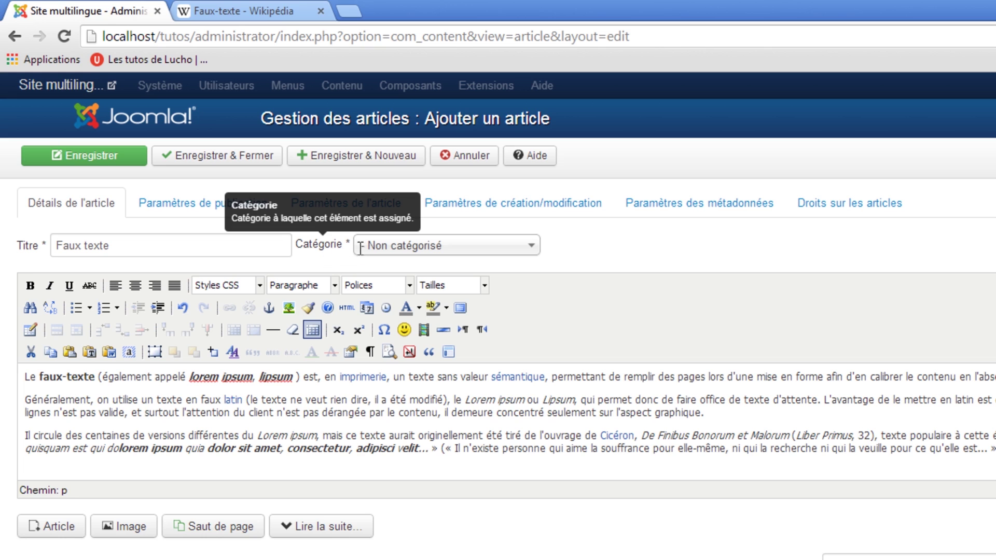
{"action": "left_click", "coordinate": [421, 246]}
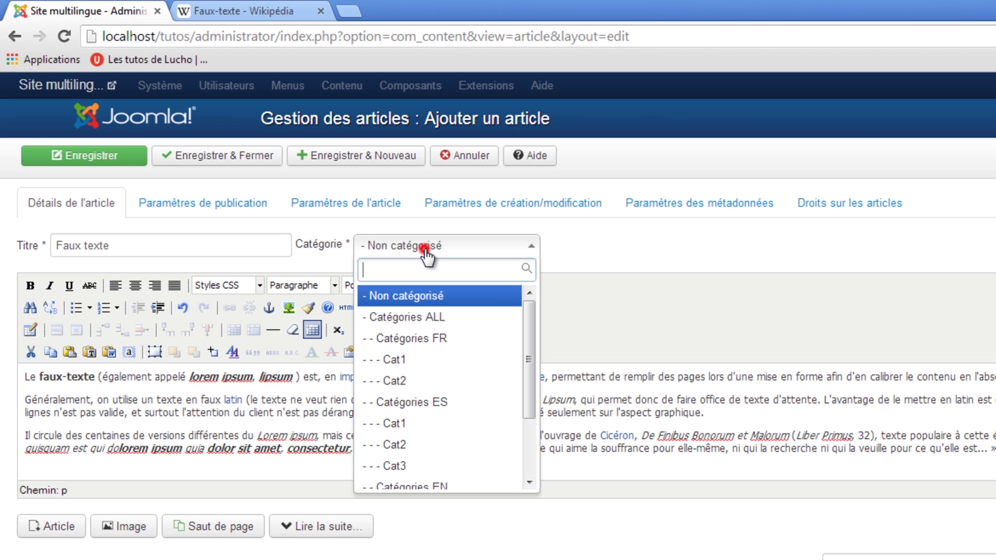
{"action": "left_click", "coordinate": [414, 360]}
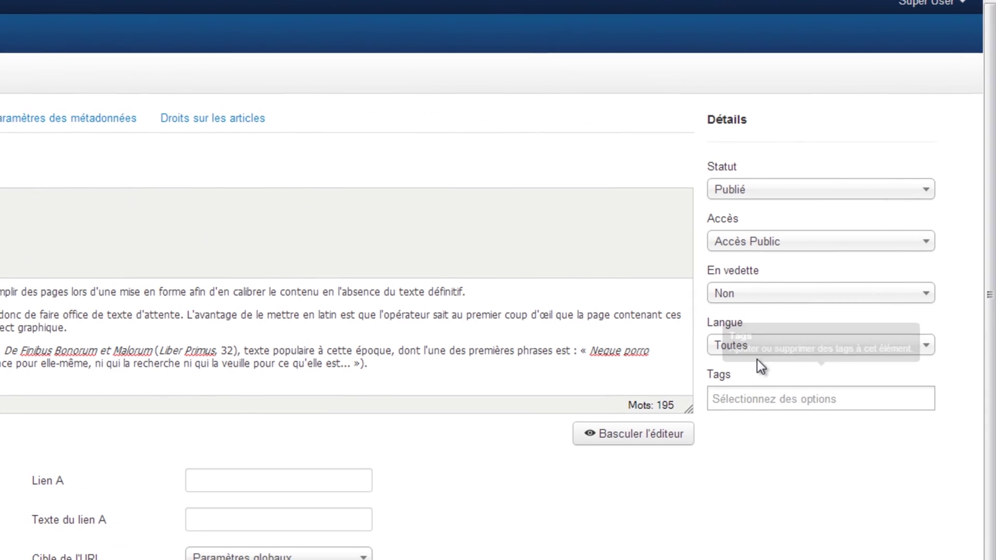
{"action": "left_click", "coordinate": [995, 431]}
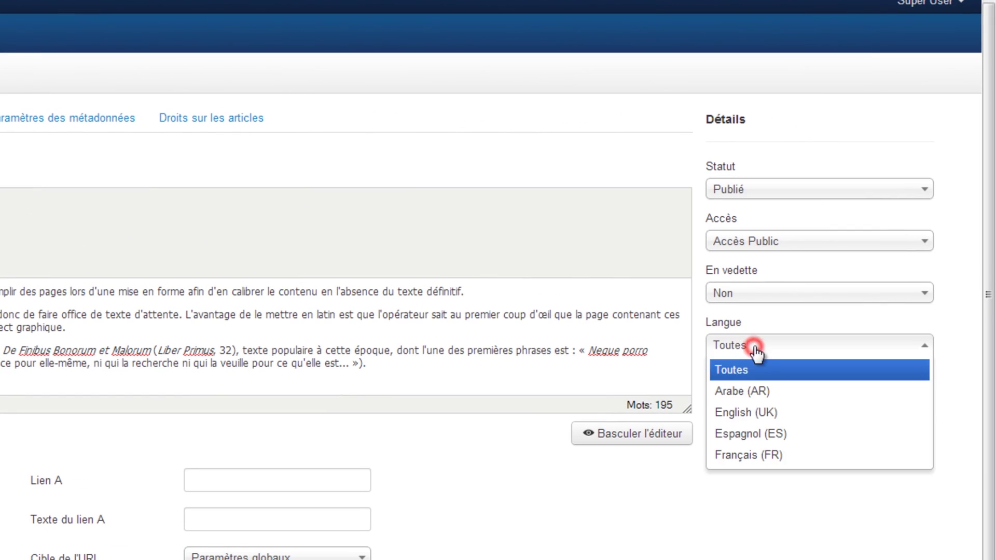
{"action": "left_click", "coordinate": [755, 455]}
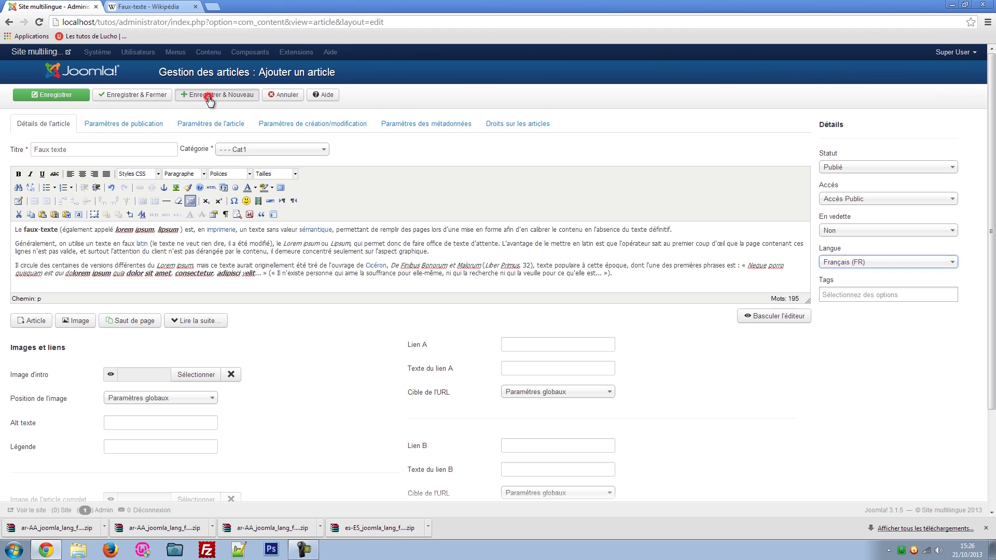
{"action": "left_click", "coordinate": [209, 99]}
{"action": "left_click", "coordinate": [214, 8]}
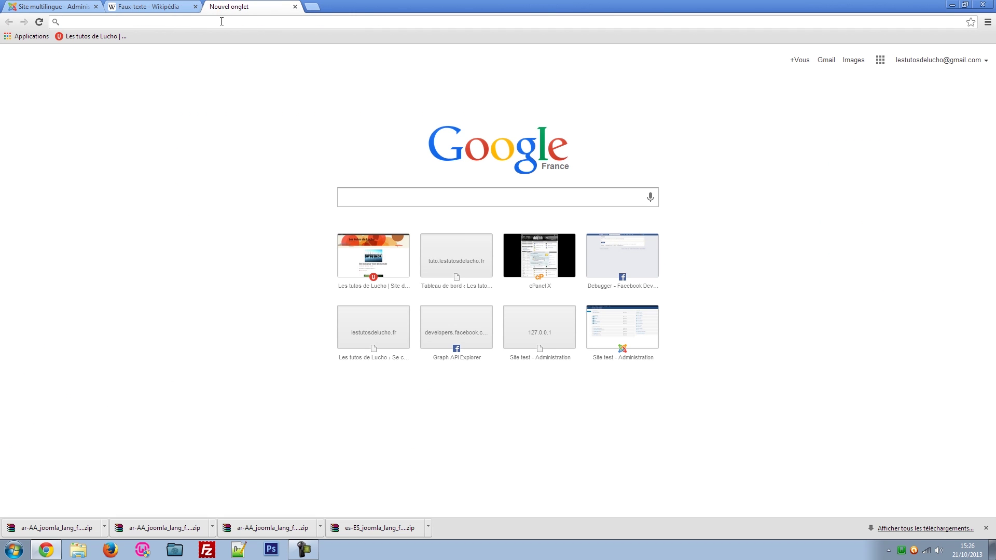
Translate the French faux-texte passage to English in Google Translate and select the result
{"action": "type", "text": "traduction"}
{"action": "key", "text": "Return"}
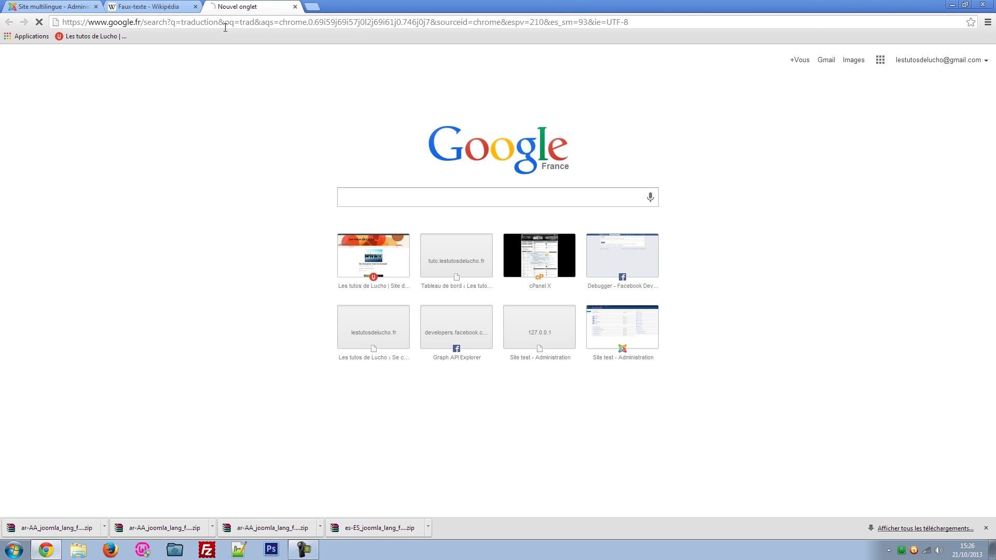
{"action": "left_click", "coordinate": [106, 194]}
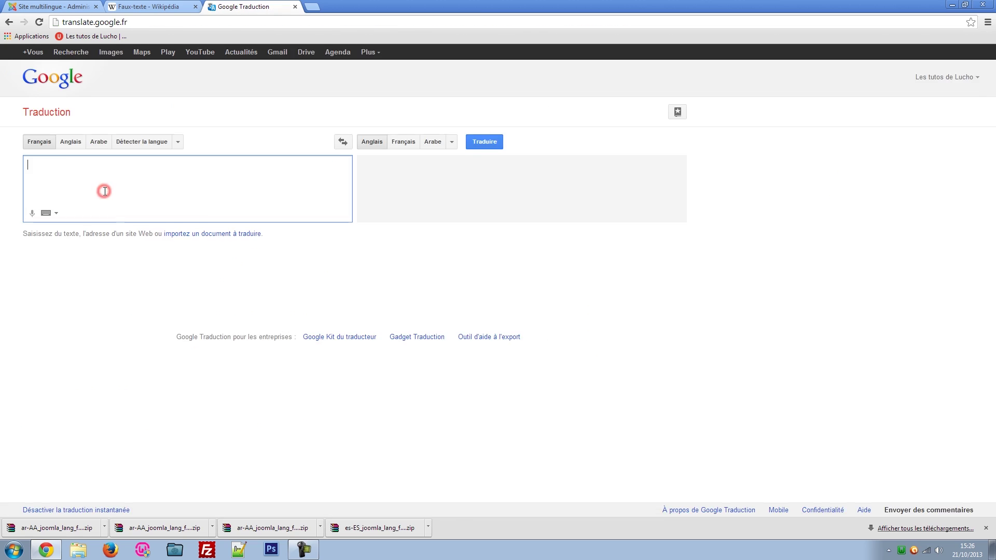
{"action": "type", "text": "Le faux-texte (également appelé lorem ipsum, lipsum ) est, en imprimerie, un texte sans valeur sémantique, permettant de remplir des pages lors d'une mise en forme afin d'en calibrer le contenu en l'absence du texte définitif. Généralement, on utilise un texte en faux latin (le texte ne veut rien dire, il a été modifié), le Lorem ipsum ou Lipsum, qui permet donc de faire office de texte d'attente. L'avantage de le mettre en latin est que l'opérateur sait au premier coup d'œil que la page contenant ces lignes n'est pas valide, et surtout l'attention du client n'est pas dérangée par le contenu, il demeure concentré seulement sur l'aspect graphique. Il circule des centaines de versions différentes du Lorem ipsum, mais ce texte aurait originellement été tiré de l'ouvrage de Cicéron, De Finibus Bonorum et Malorum (Liber Primus, 32), texte populaire à cette époque, dont l'une des premières phrases est : « Neque porro quisquam est qui dolorem ipsum quia dolor sit amet, consectetur, adipisci velit... » (« Il n'existe personne qui aime la souffrance pour elle-même, ni qui la recherche ni qui la veuille pour ce qu'elle est... »)."}
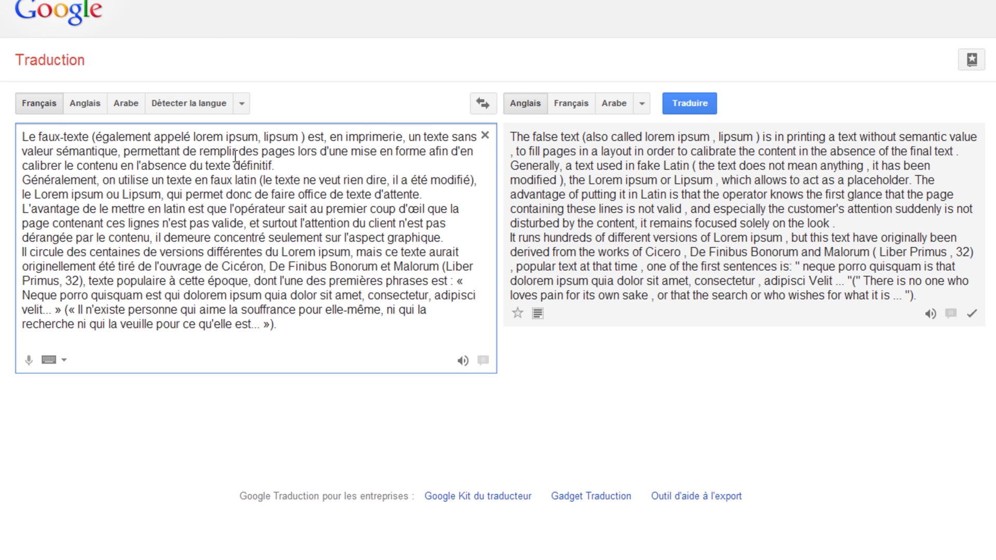
{"action": "left_click_drag", "start_coordinate": [928, 307], "coordinate": [508, 131]}
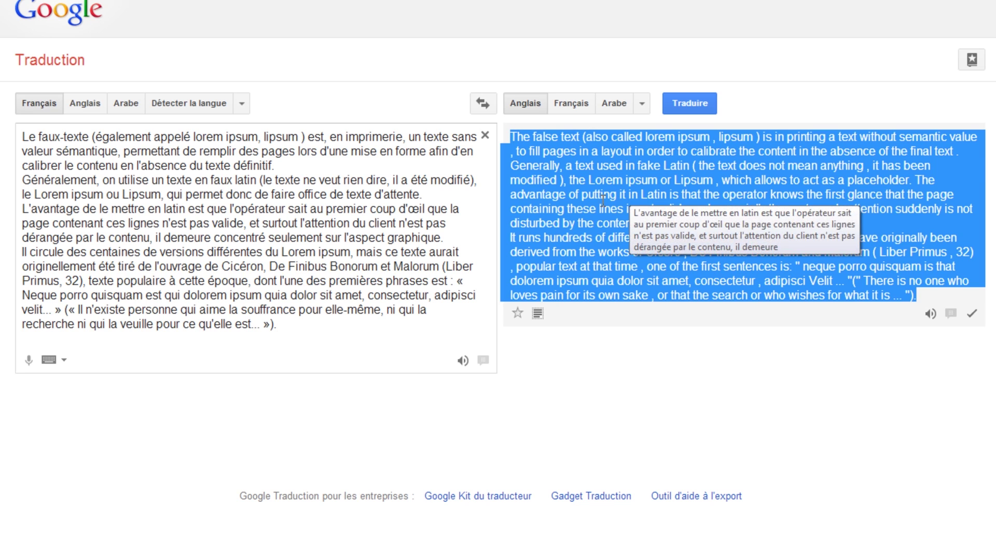
{"action": "right_click", "coordinate": [617, 183]}
Save English article 'Text false' with the translated body, category Cat1 (EN) and English (UK)
{"action": "left_click", "coordinate": [656, 193]}
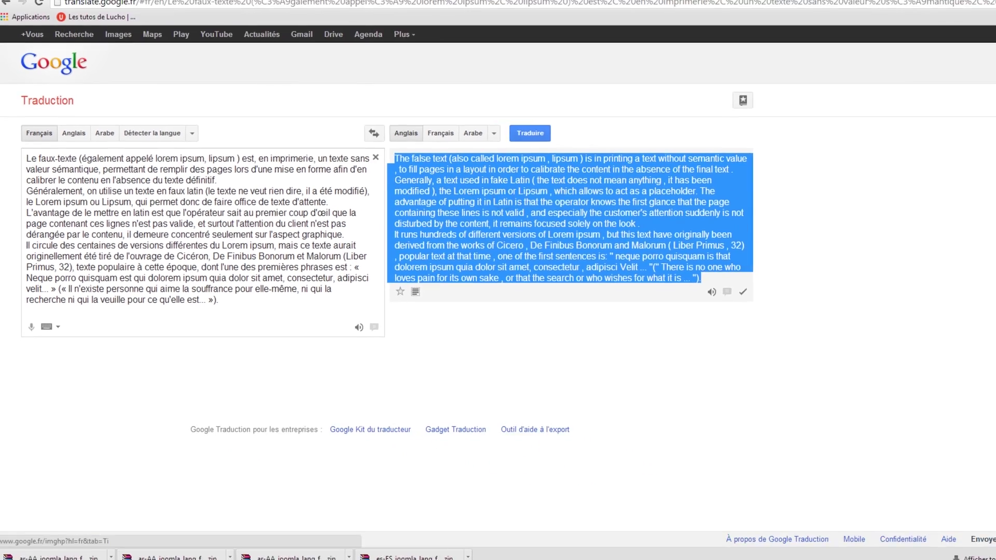
{"action": "left_click", "coordinate": [70, 6]}
{"action": "left_click", "coordinate": [86, 191]}
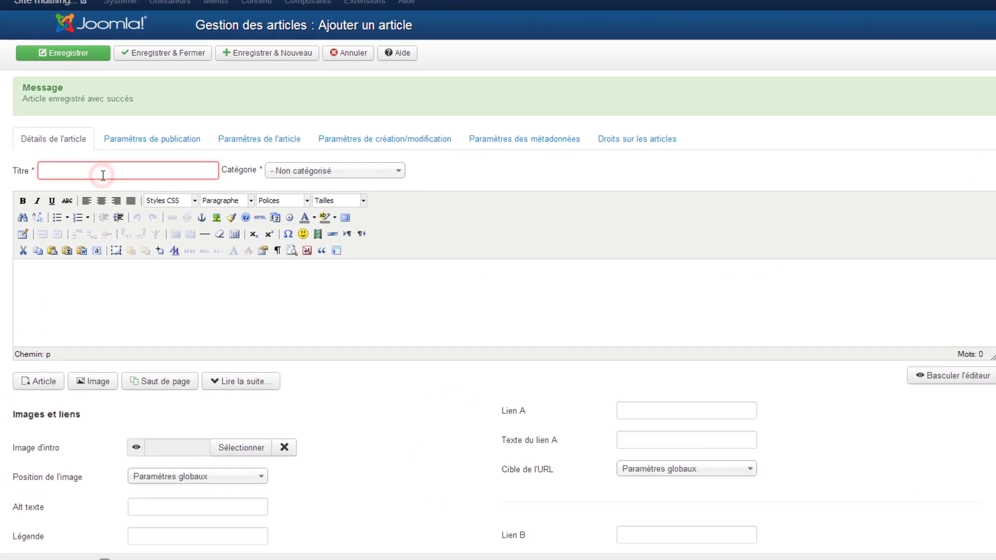
{"action": "type", "text": "Text false"}
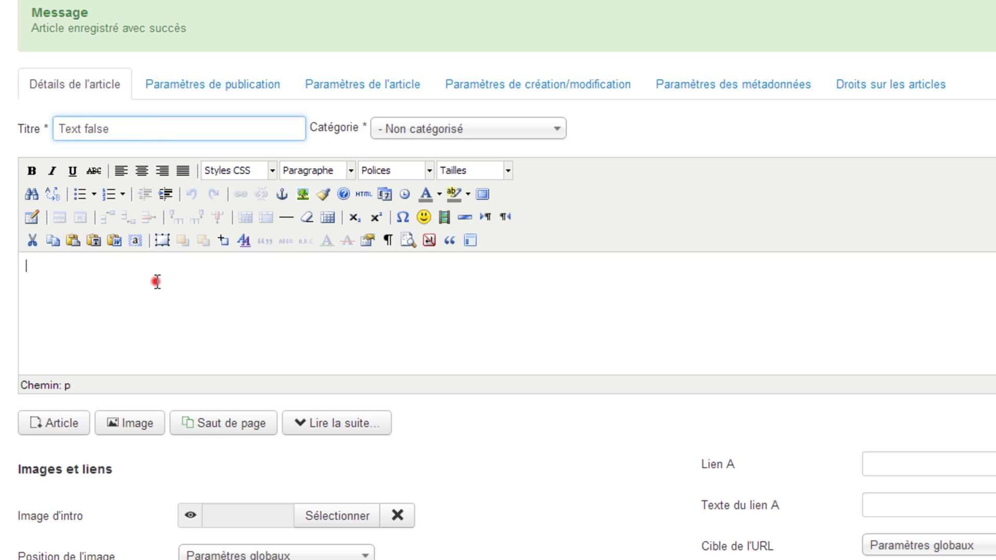
{"action": "left_click", "coordinate": [156, 281]}
{"action": "key", "text": "ctrl+v"}
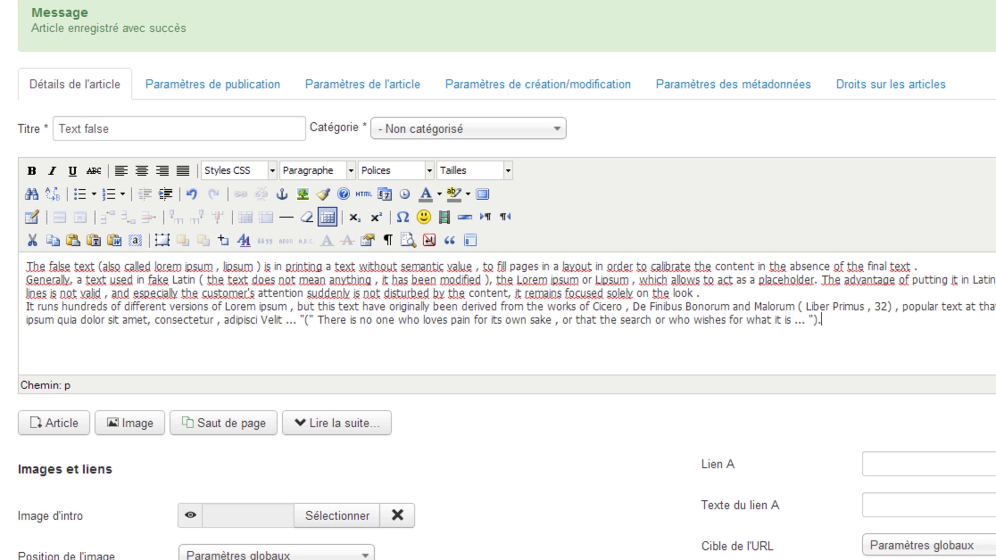
{"action": "left_click", "coordinate": [447, 130]}
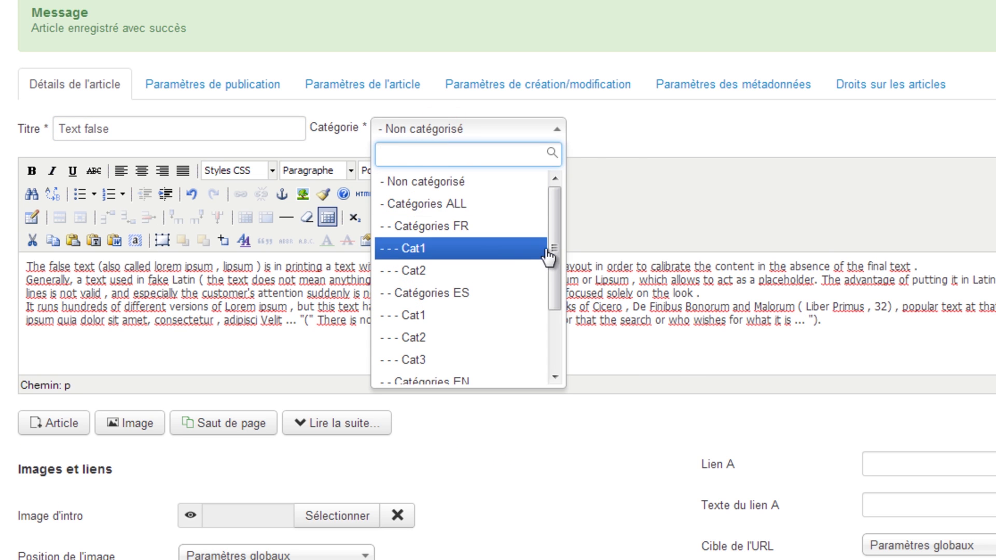
{"action": "left_click_drag", "start_coordinate": [554, 236], "coordinate": [554, 299]}
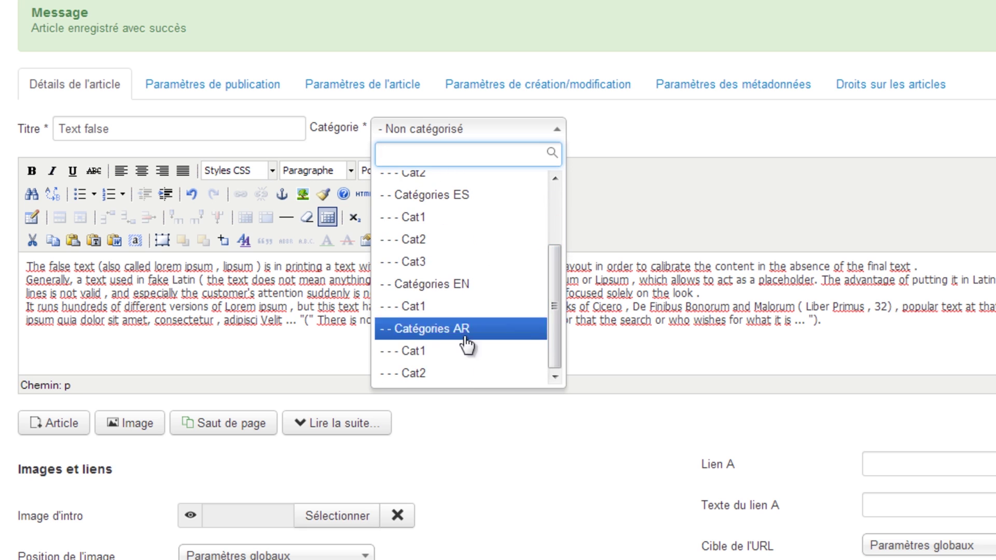
{"action": "left_click", "coordinate": [415, 307]}
{"action": "left_click", "coordinate": [980, 320]}
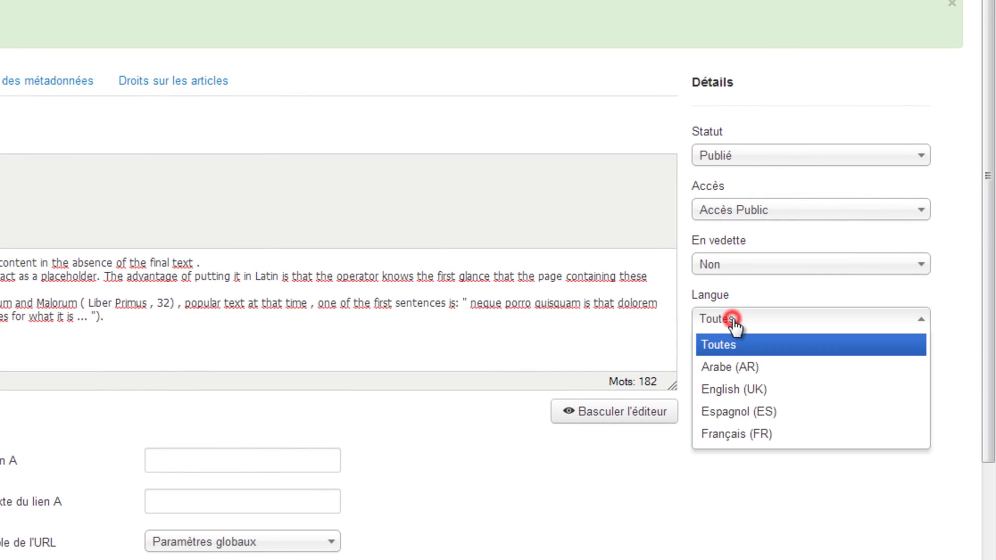
{"action": "left_click", "coordinate": [743, 390]}
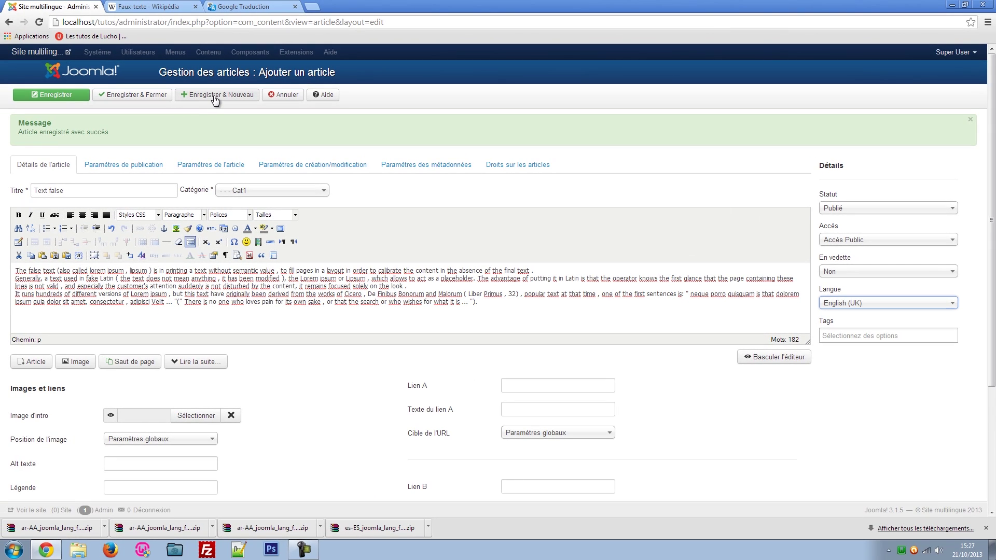
{"action": "left_click", "coordinate": [215, 96]}
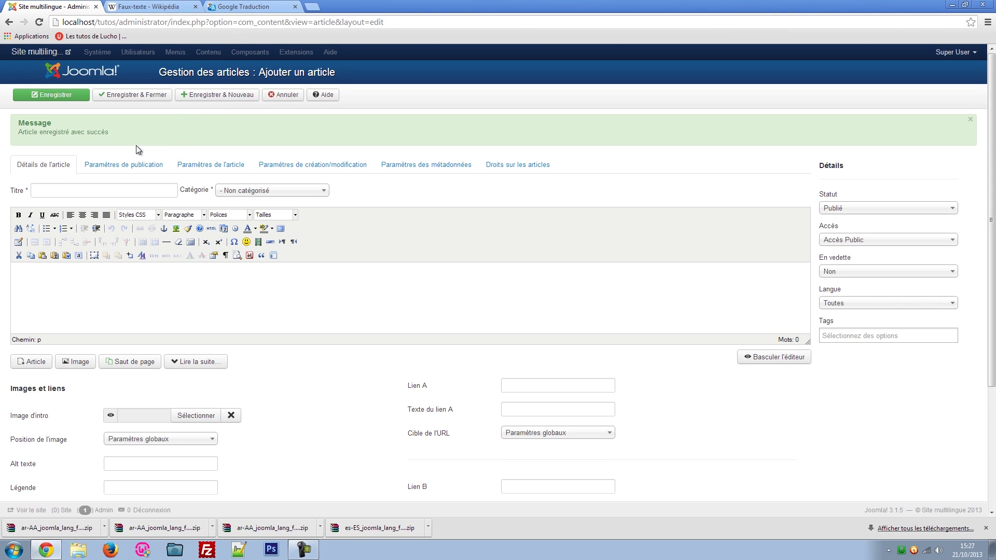
Translate the passage into Arabic and paste it into the new Joomla article body
{"action": "left_click", "coordinate": [241, 6]}
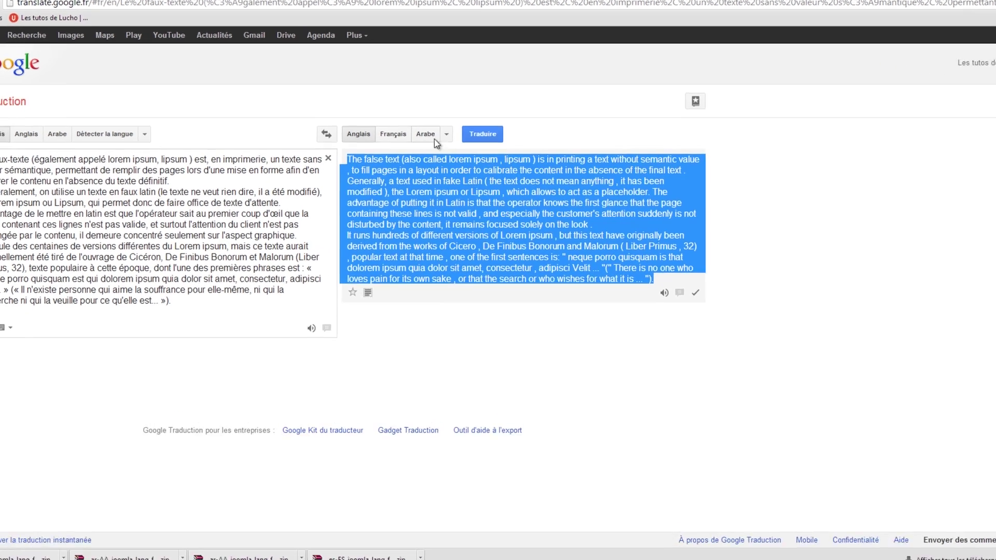
{"action": "left_click", "coordinate": [452, 142]}
{"action": "left_click", "coordinate": [452, 142]}
{"action": "left_click", "coordinate": [384, 89]}
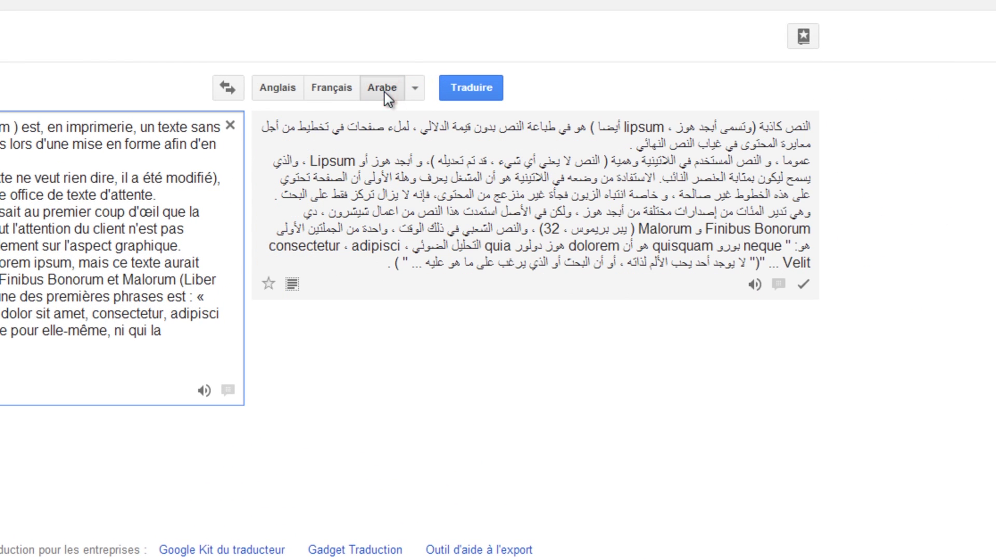
{"action": "left_click_drag", "start_coordinate": [812, 128], "coordinate": [402, 265]}
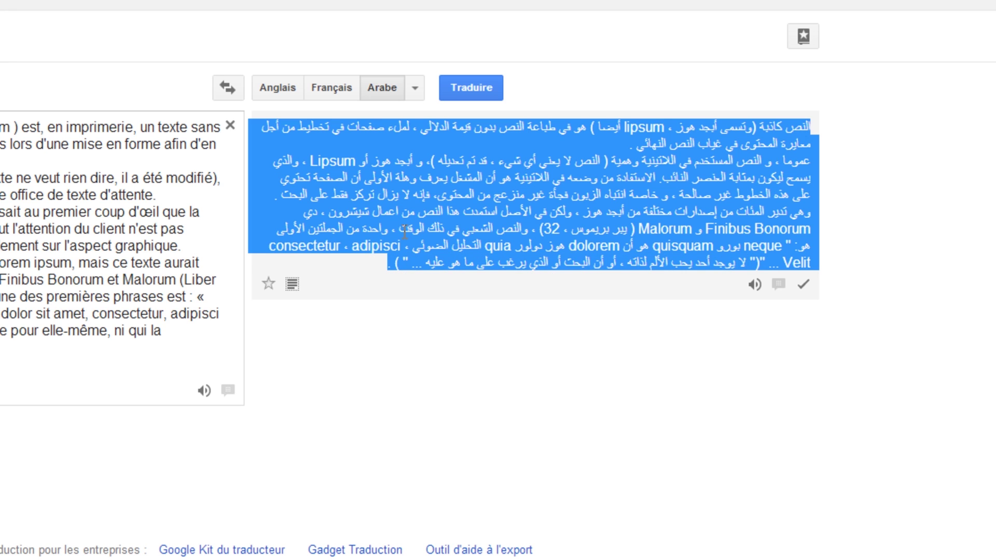
{"action": "right_click", "coordinate": [487, 140]}
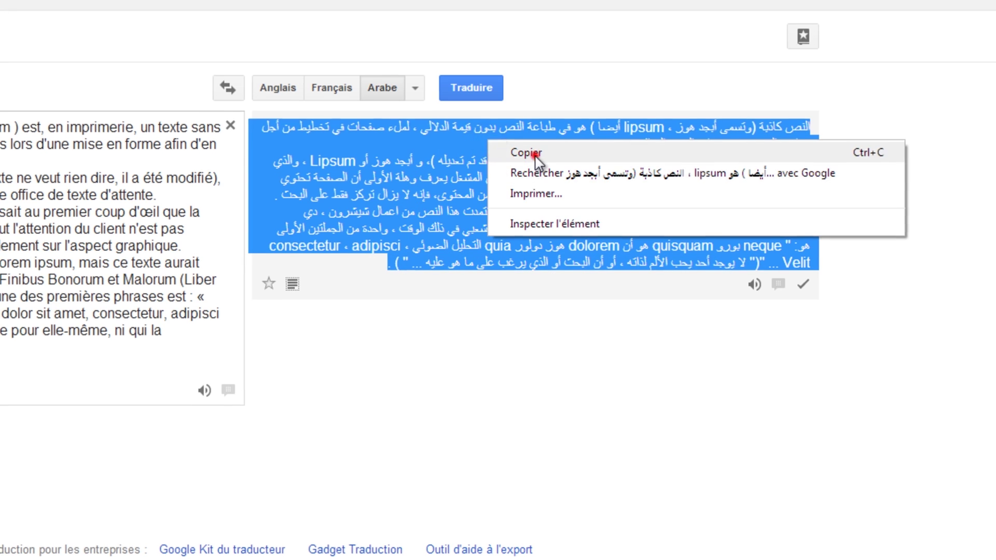
{"action": "left_click", "coordinate": [529, 151]}
{"action": "left_click", "coordinate": [124, 6]}
{"action": "left_click", "coordinate": [69, 7]}
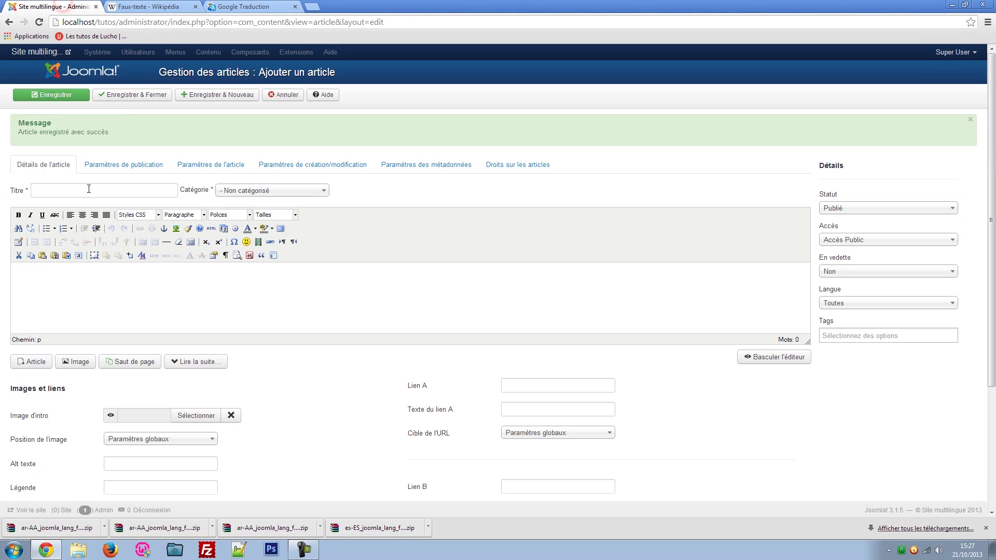
{"action": "key", "text": "ctrl+v"}
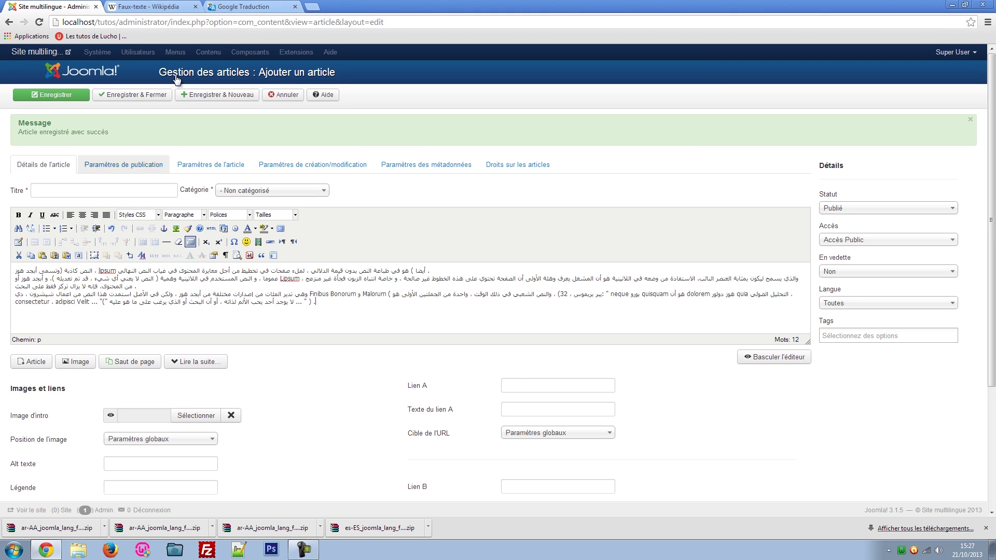
Translate 'faux texte' into Arabic and select the Arabic result
{"action": "left_click", "coordinate": [236, 6]}
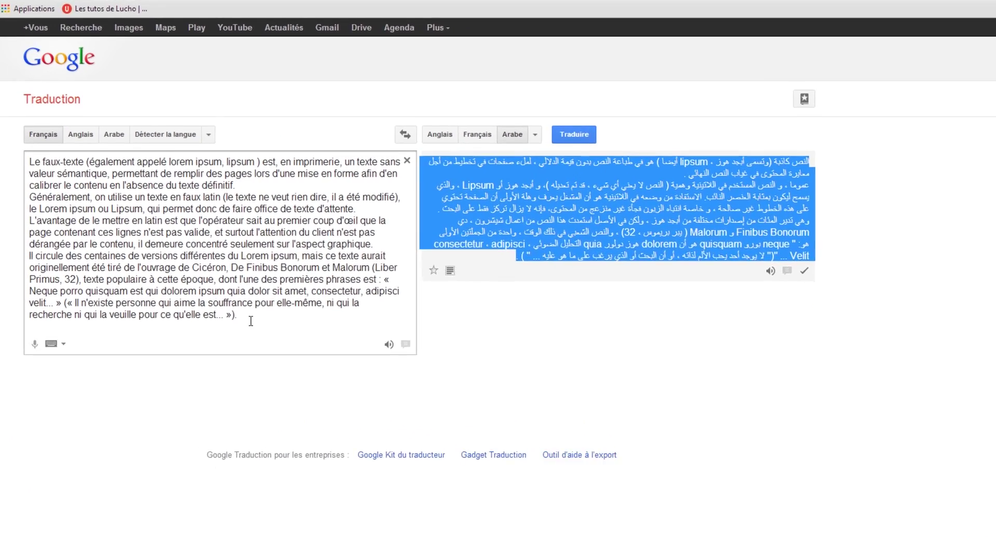
{"action": "left_click_drag", "start_coordinate": [204, 293], "coordinate": [24, 162]}
{"action": "type", "text": "faux texte"}
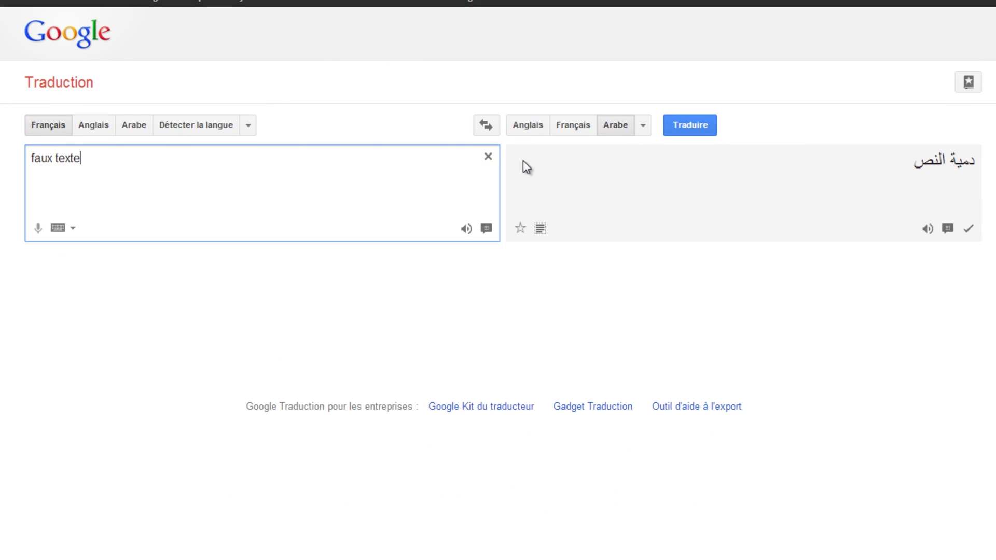
{"action": "left_click_drag", "start_coordinate": [905, 161], "coordinate": [977, 161]}
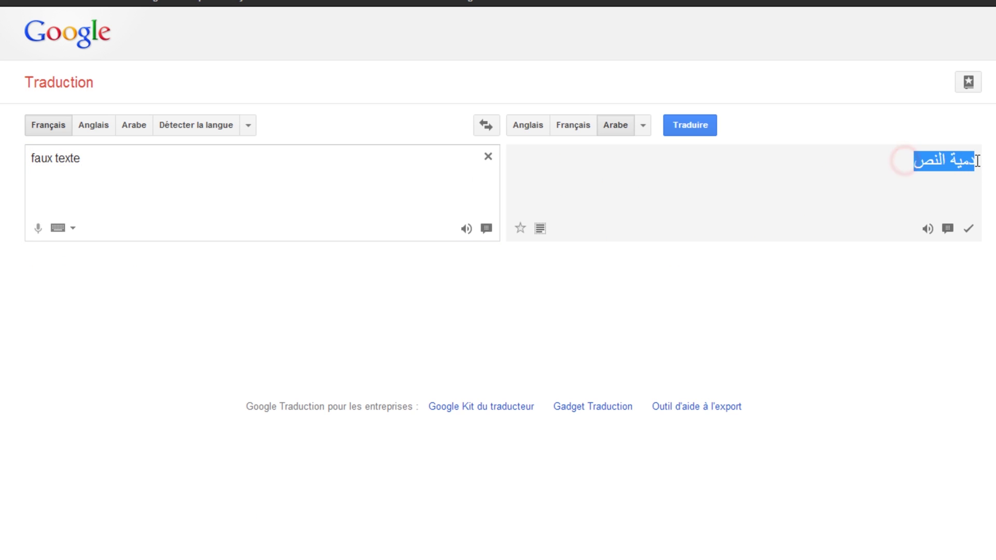
{"action": "left_click", "coordinate": [70, 8]}
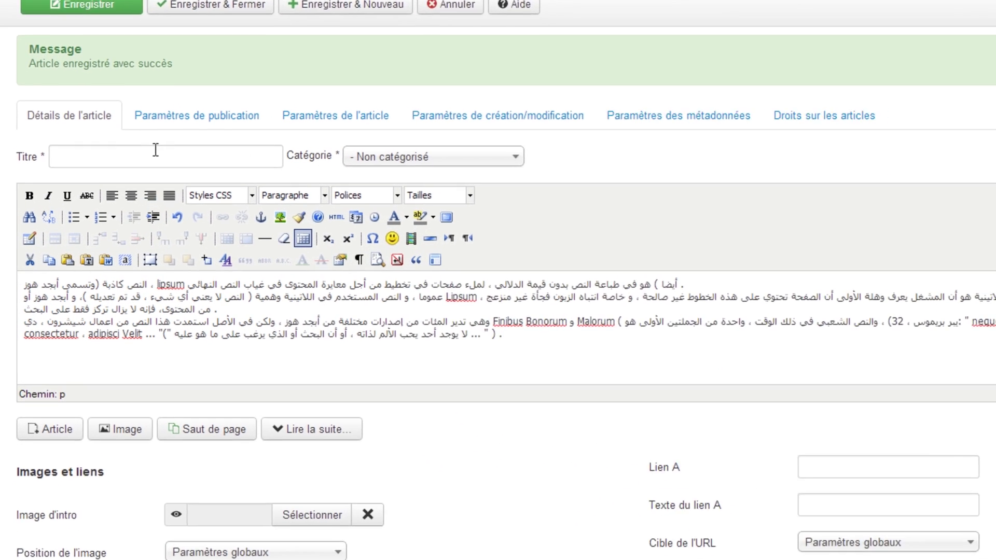
Title the article 'دمية النص', file it under Arabic Cat1, and set language Arabe (AR)
{"action": "left_click", "coordinate": [99, 190]}
{"action": "key", "text": "ctrl+v"}
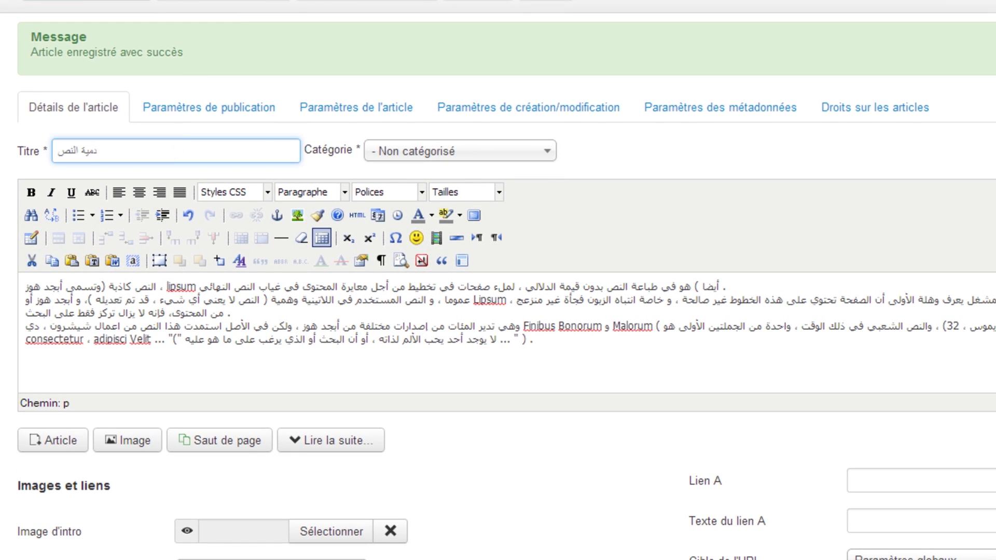
{"action": "left_click", "coordinate": [456, 153]}
{"action": "left_click_drag", "start_coordinate": [544, 255], "coordinate": [548, 363]}
{"action": "left_click", "coordinate": [415, 369]}
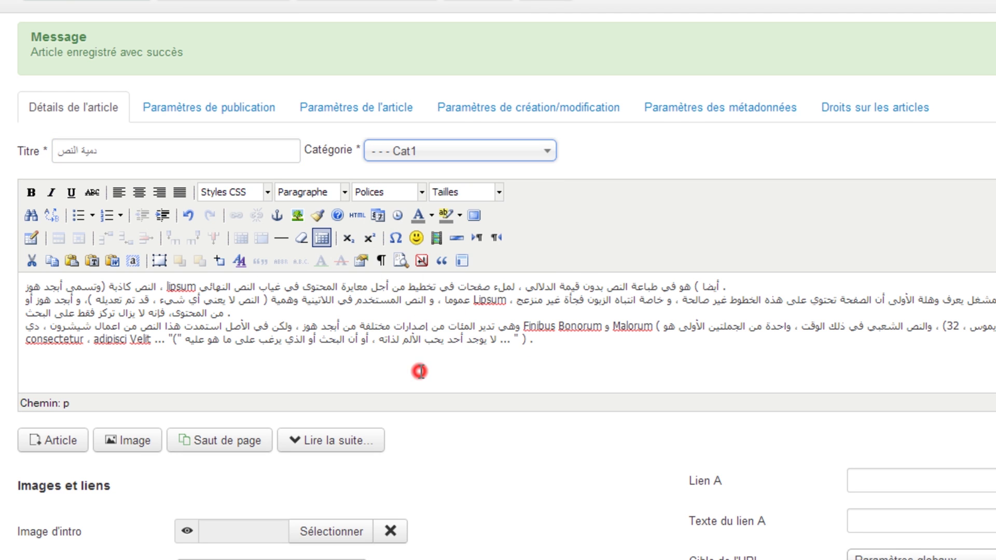
{"action": "left_click", "coordinate": [752, 330]}
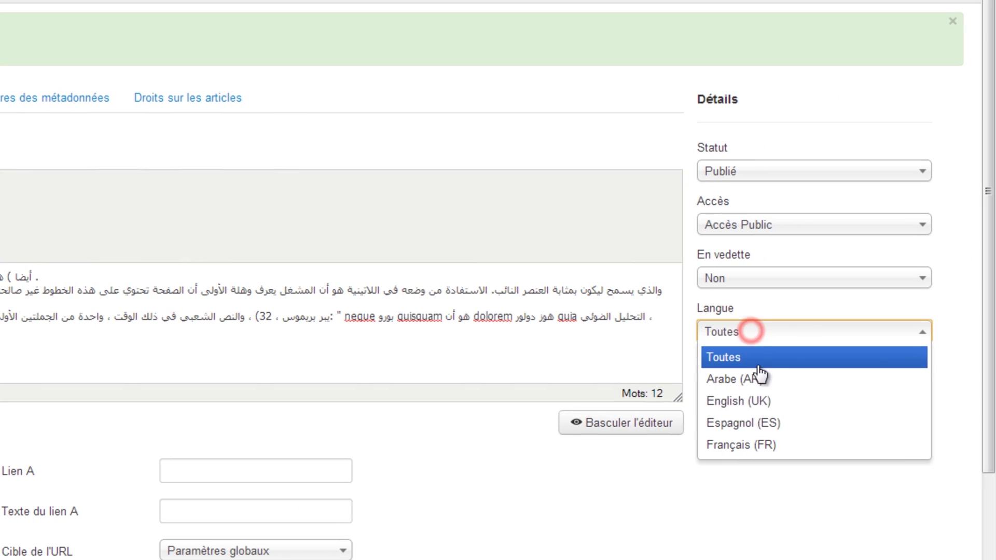
{"action": "left_click", "coordinate": [755, 384]}
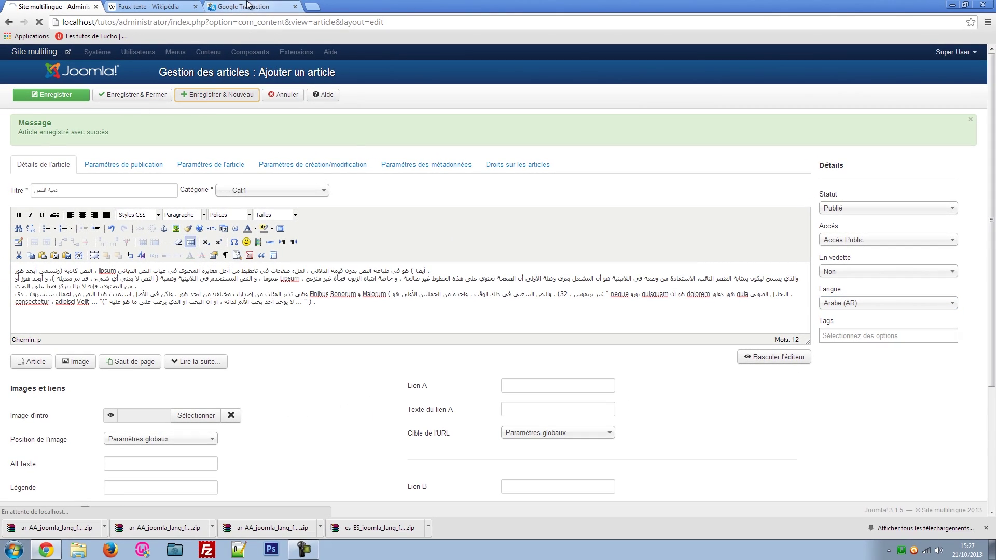
{"action": "left_click", "coordinate": [246, 7]}
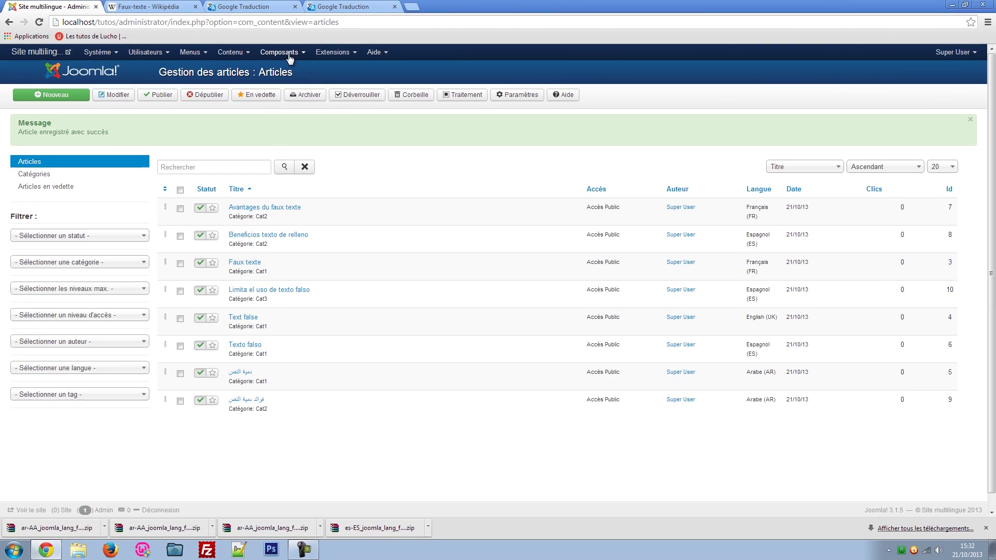
Create a new contact with the person's full name, linked to the Super User account
{"action": "left_click", "coordinate": [292, 52]}
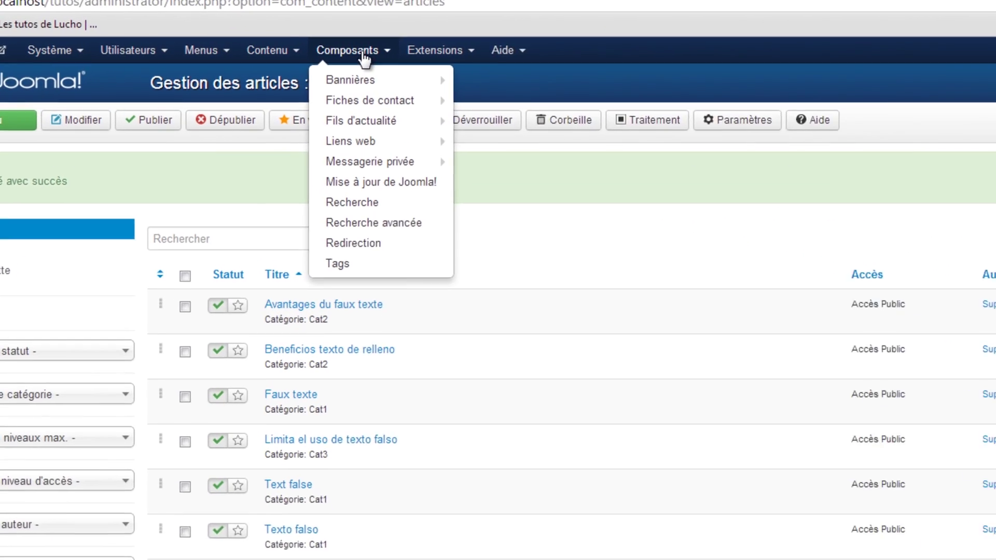
{"action": "mouse_move", "coordinate": [318, 84]}
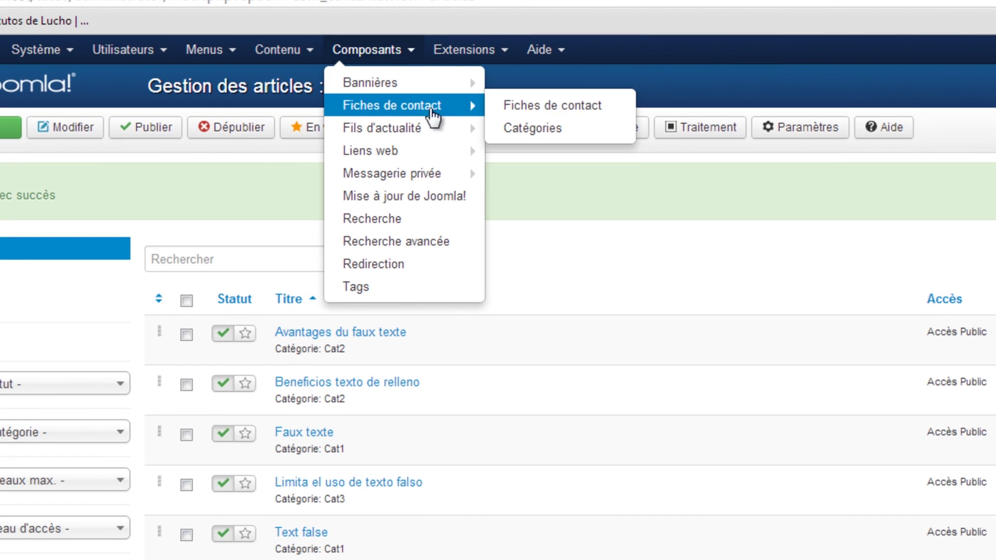
{"action": "left_click", "coordinate": [542, 110]}
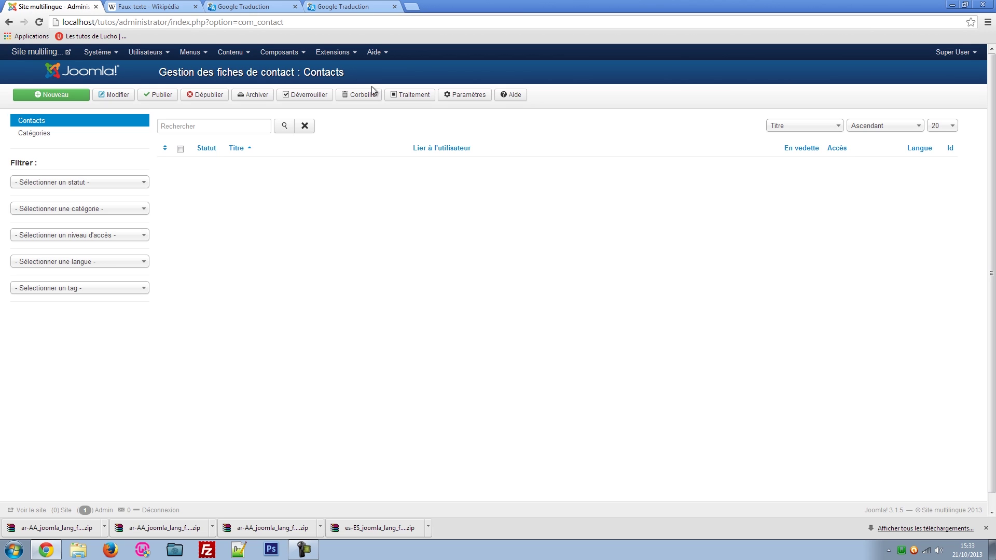
{"action": "left_click", "coordinate": [40, 100]}
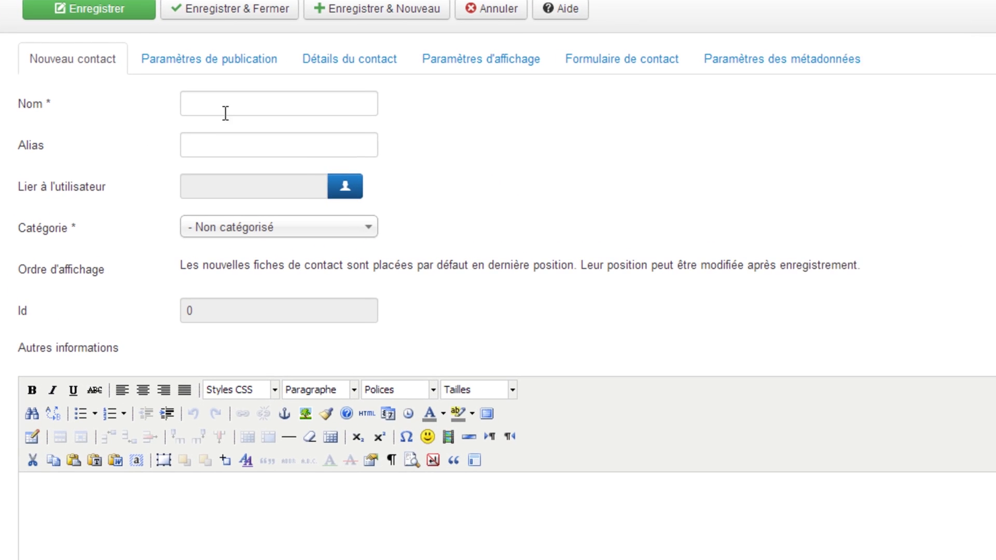
{"action": "left_click", "coordinate": [224, 109]}
{"action": "type", "text": "Luc Villal"}
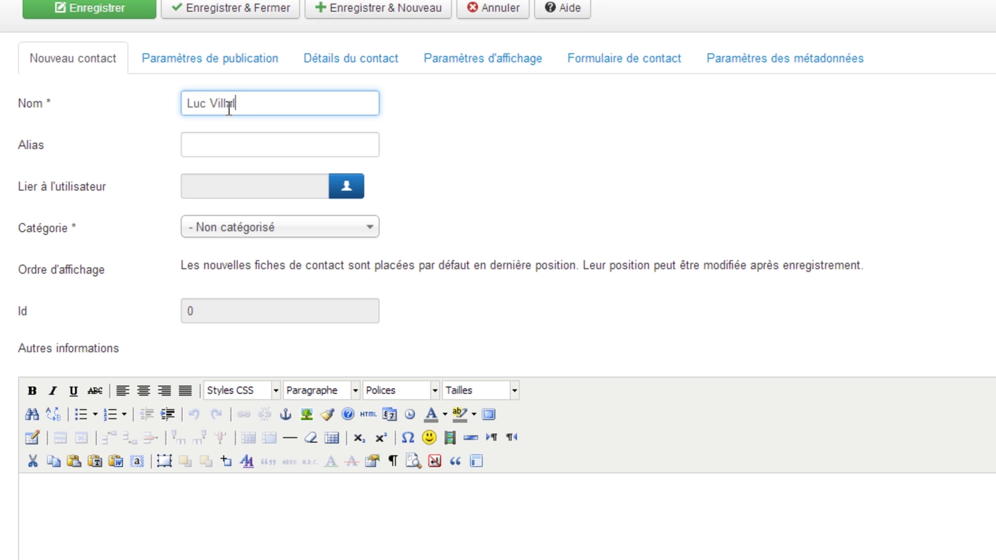
{"action": "type", "text": "ba"}
{"action": "left_click", "coordinate": [348, 187]}
{"action": "left_click", "coordinate": [531, 188]}
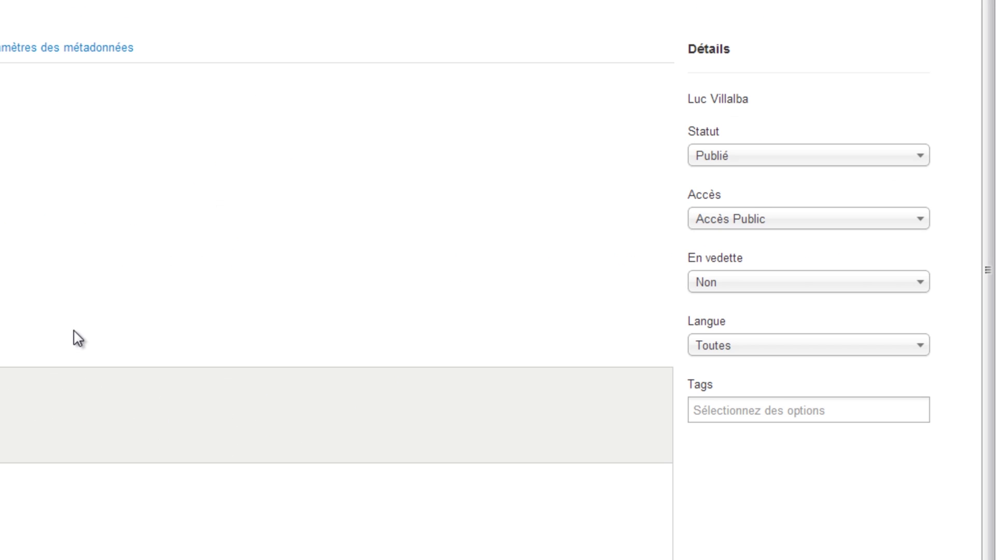
Keep the contact's language as All, review its settings tabs, and save it
{"action": "left_click", "coordinate": [770, 348]}
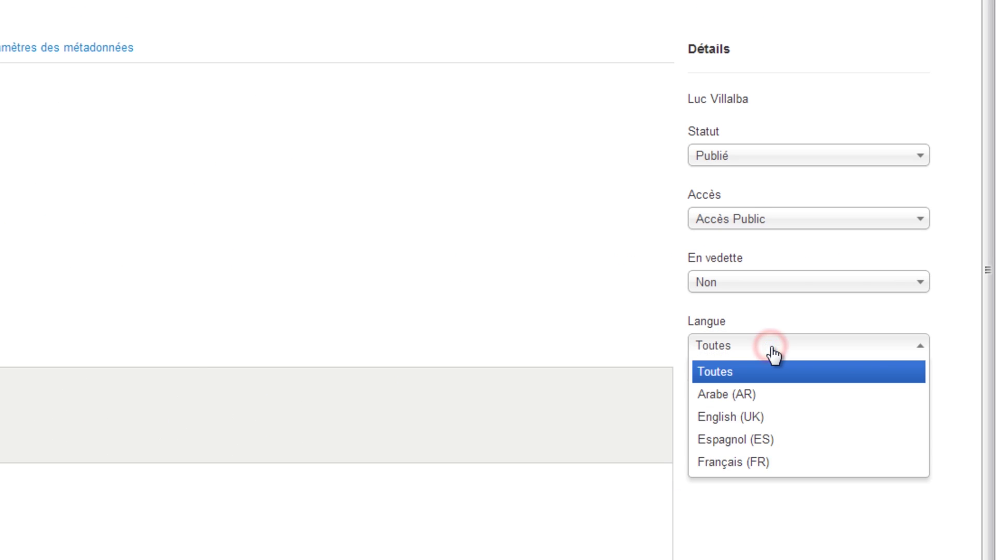
{"action": "left_click", "coordinate": [771, 348]}
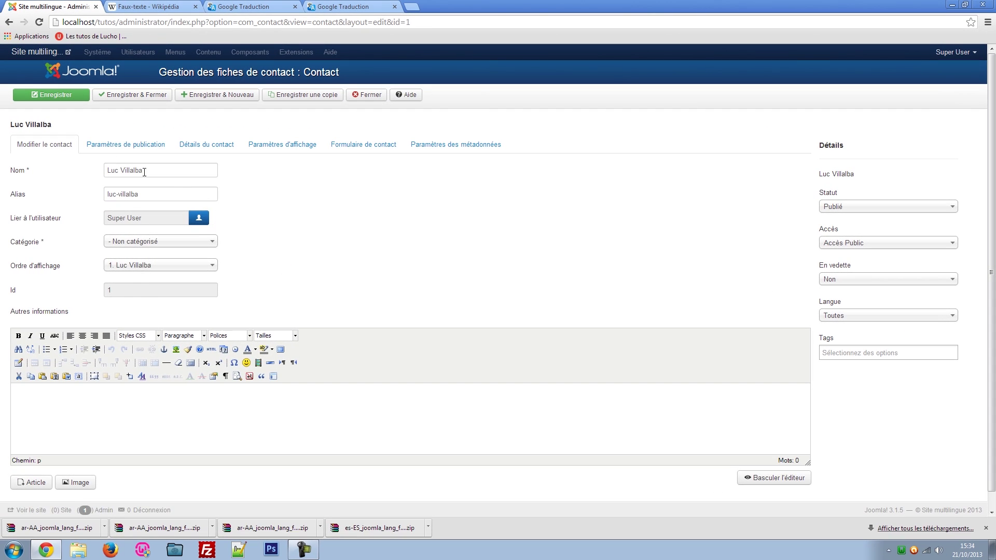
{"action": "left_click", "coordinate": [48, 134]}
{"action": "left_click", "coordinate": [145, 133]}
{"action": "left_click", "coordinate": [262, 147]}
{"action": "left_click", "coordinate": [359, 144]}
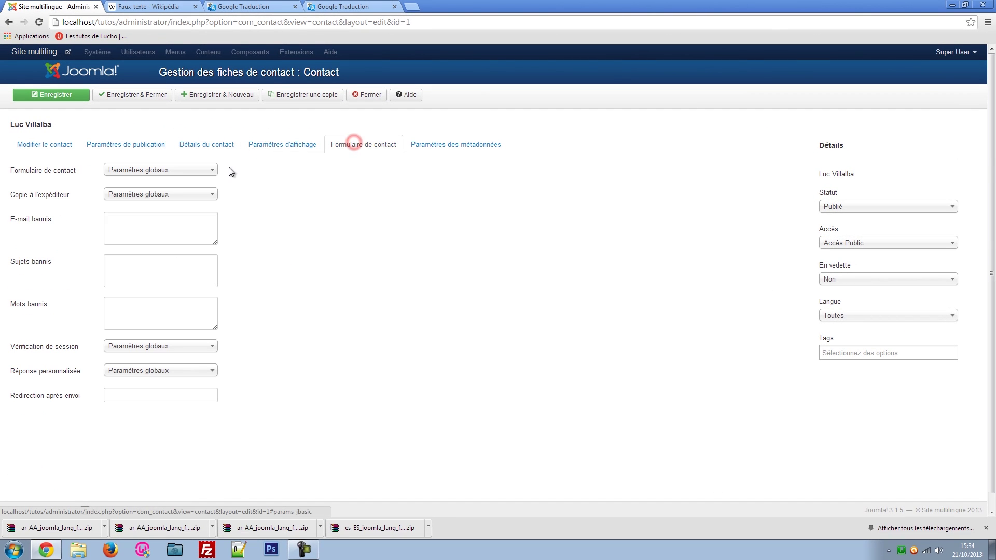
{"action": "left_click", "coordinate": [118, 99]}
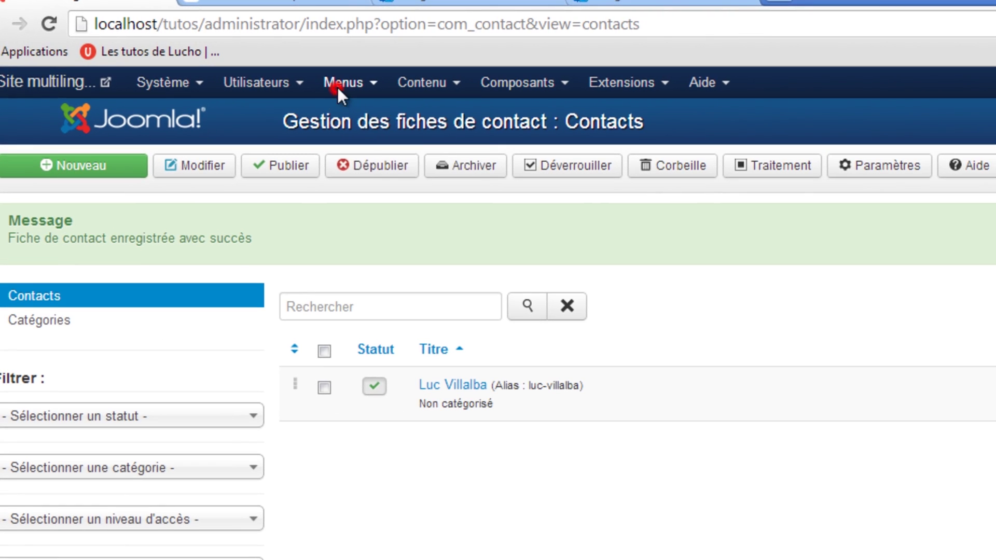
{"action": "left_click", "coordinate": [189, 52]}
Create the menu 'Menu principal FR' with menu type mainmenu-fr and save it
{"action": "mouse_move", "coordinate": [199, 68]}
{"action": "left_click", "coordinate": [362, 119]}
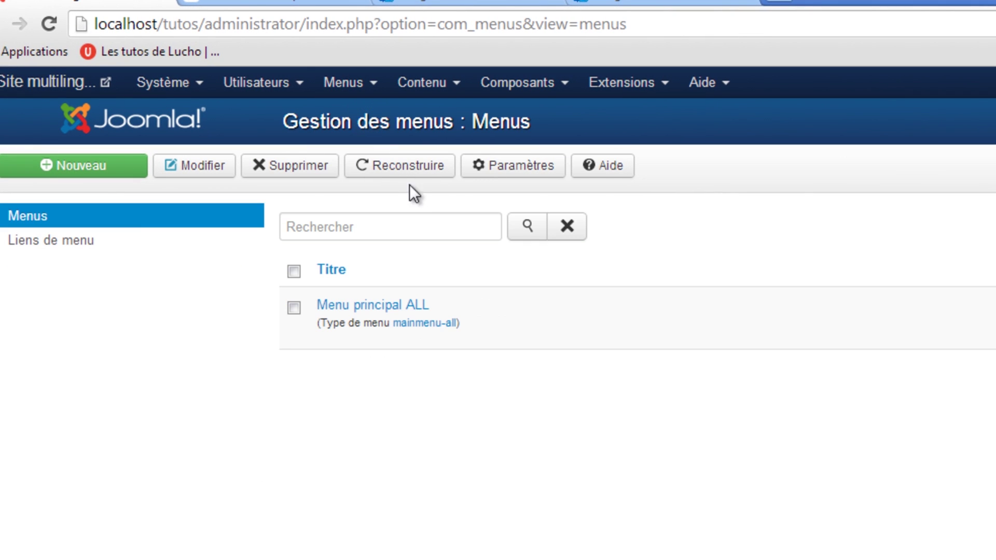
{"action": "left_click", "coordinate": [119, 184]}
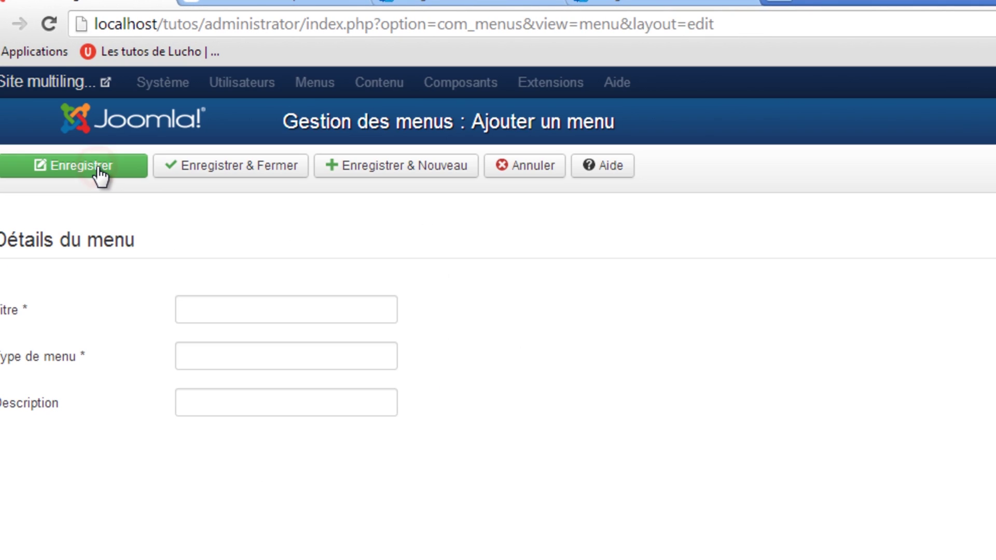
{"action": "left_click", "coordinate": [229, 271]}
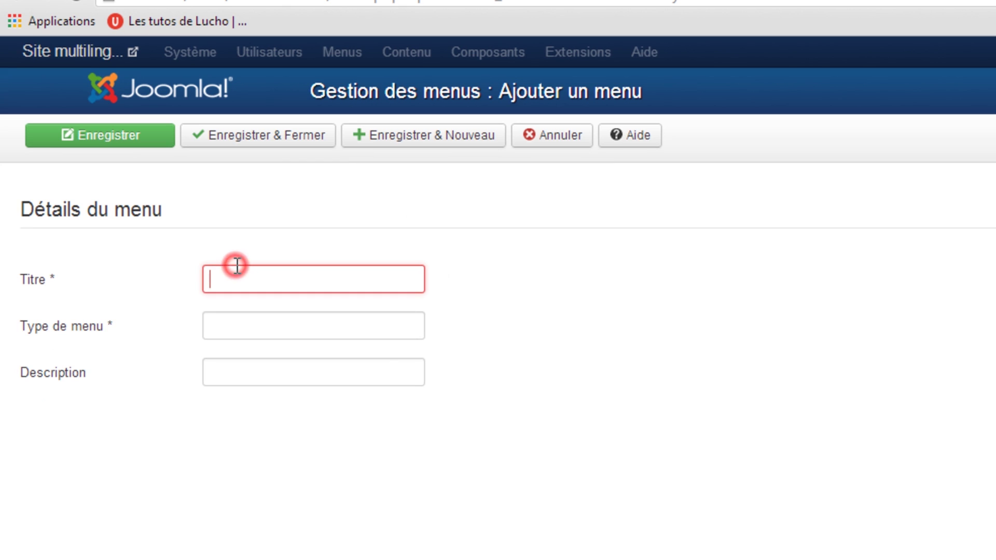
{"action": "type", "text": "Menu pr"}
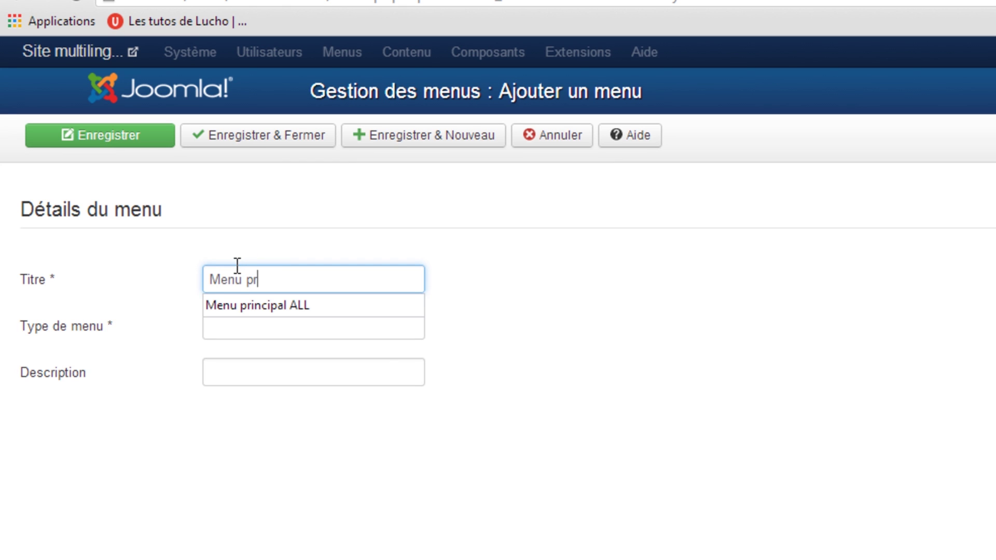
{"action": "type", "text": "incipal FR"}
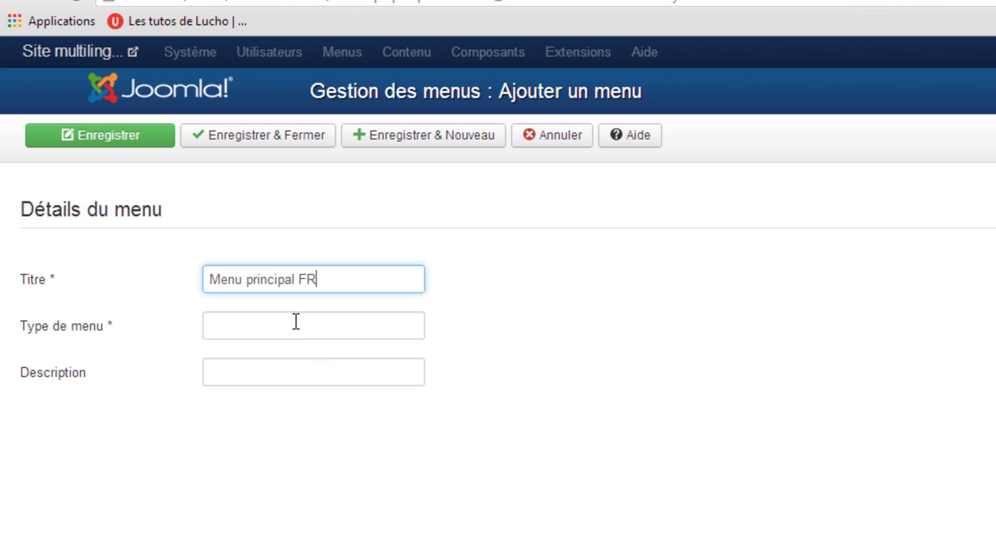
{"action": "left_click", "coordinate": [296, 322]}
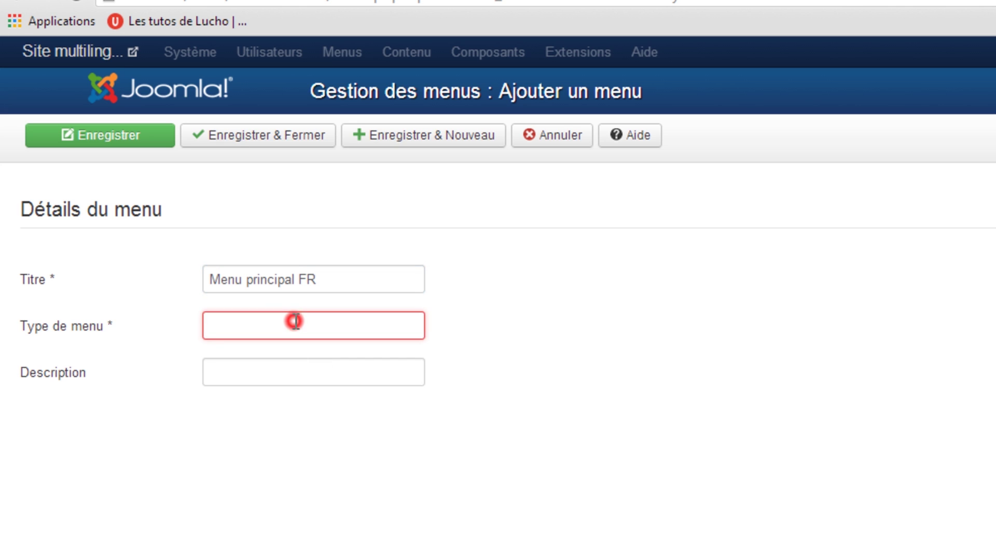
{"action": "type", "text": "mainmenu-"}
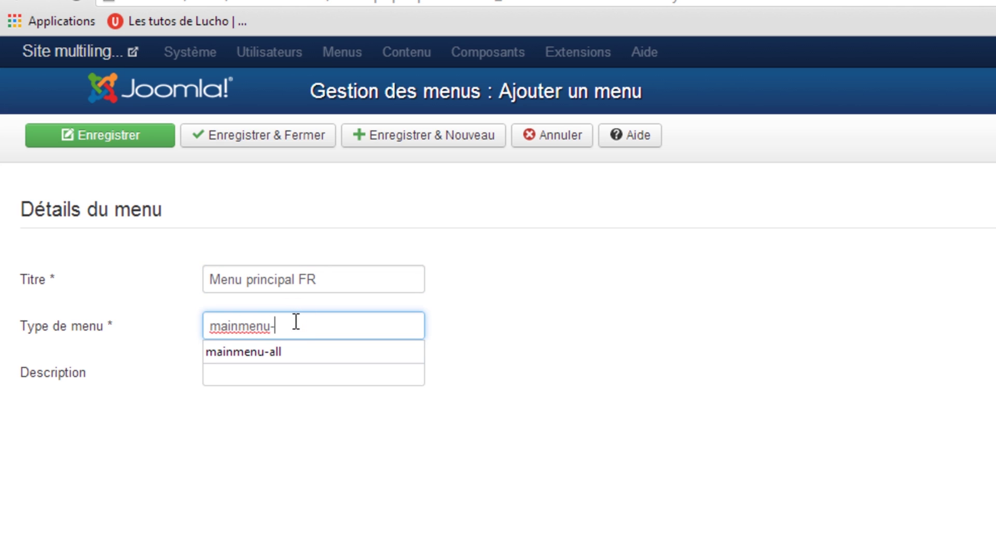
{"action": "type", "text": "fr"}
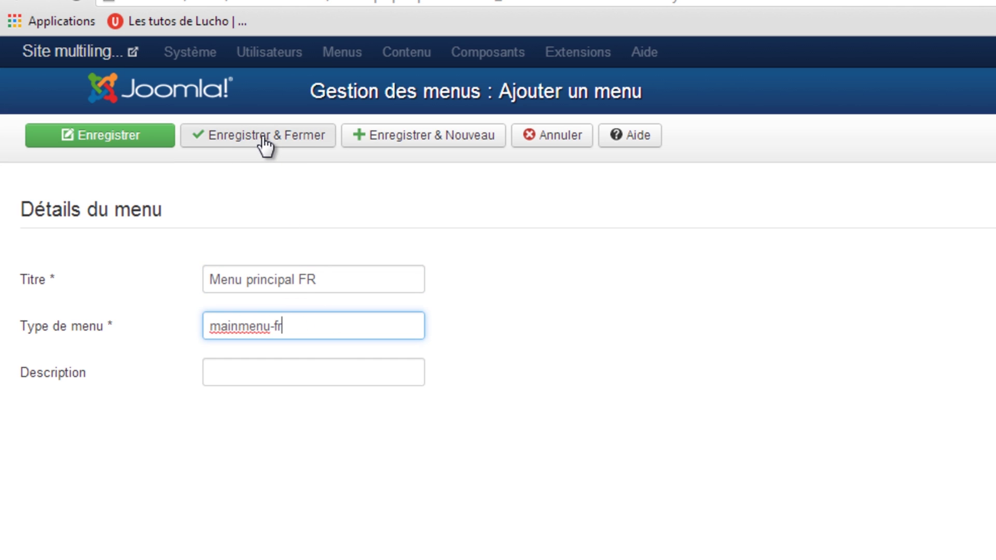
{"action": "left_click", "coordinate": [434, 138]}
Create the menu 'Menu prinsipal ES' with menu type mainmenu-es
{"action": "left_click", "coordinate": [281, 336]}
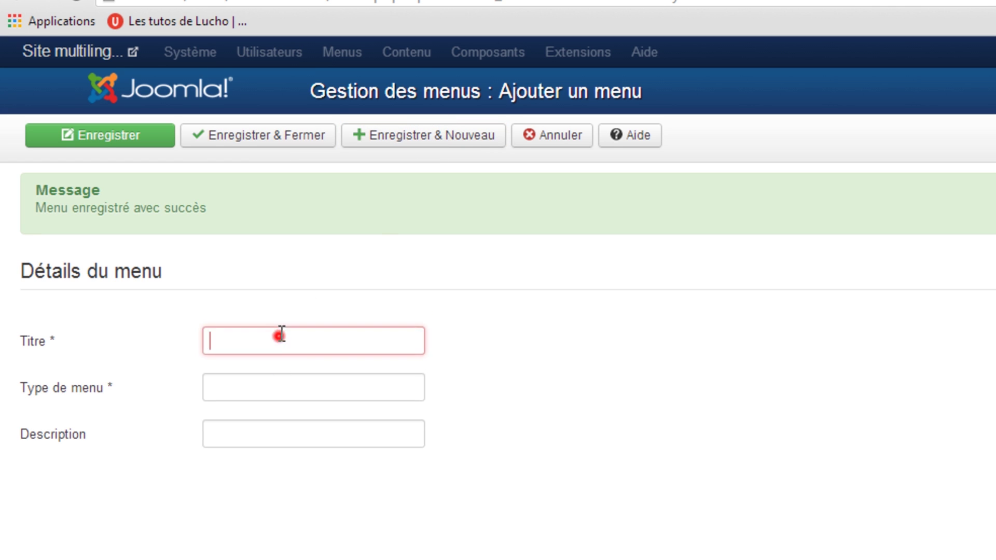
{"action": "type", "text": "Menu"}
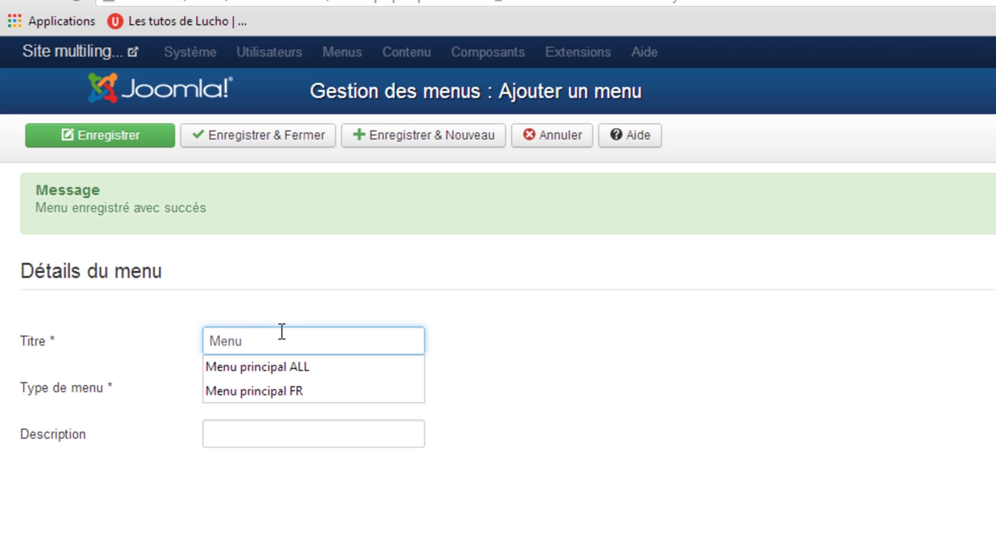
{"action": "type", "text": " prinsipal ES"}
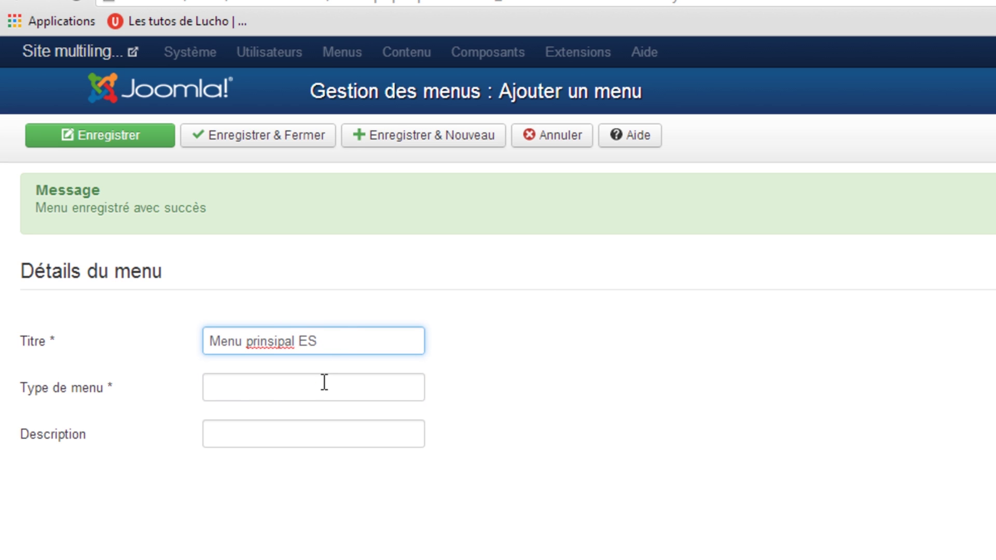
{"action": "left_click", "coordinate": [324, 383]}
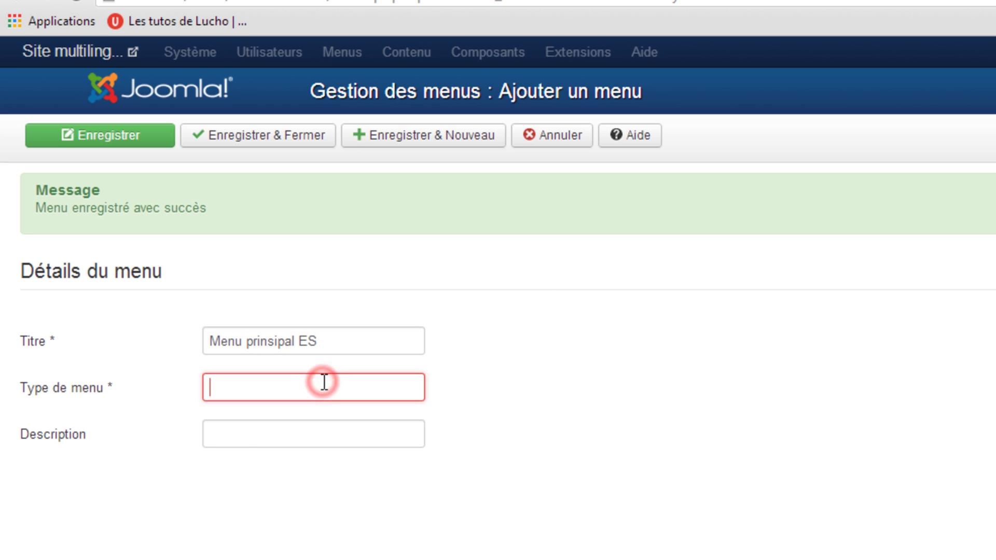
{"action": "type", "text": "mainmenu-es"}
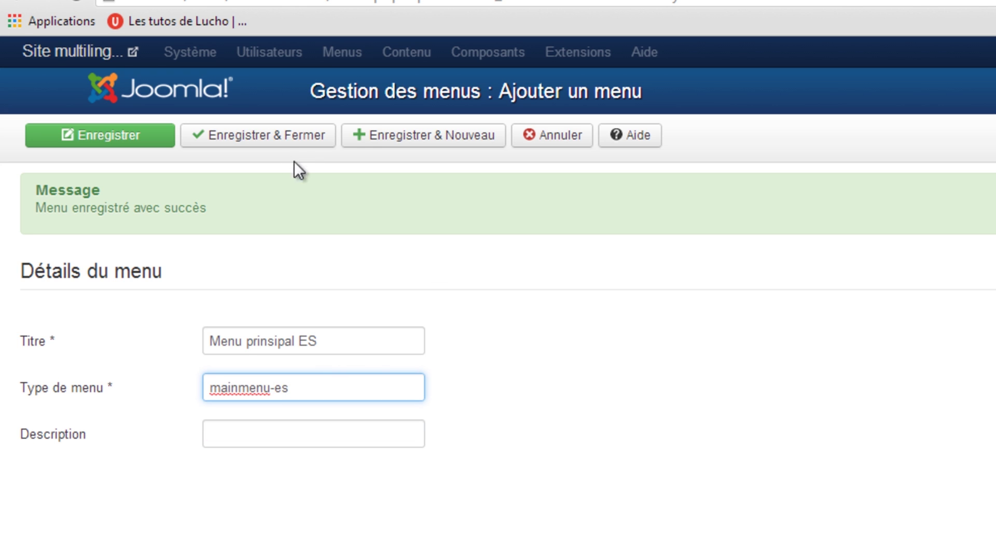
{"action": "left_click", "coordinate": [395, 138]}
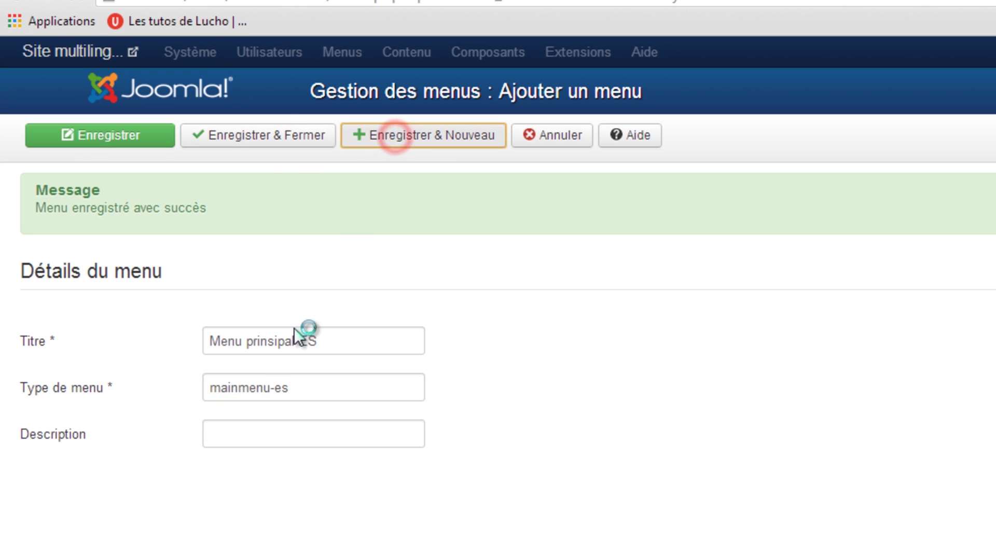
Create the menu 'Menu principal EN' with menu type mainmenu-en
{"action": "left_click", "coordinate": [285, 338]}
{"action": "type", "text": "Men"}
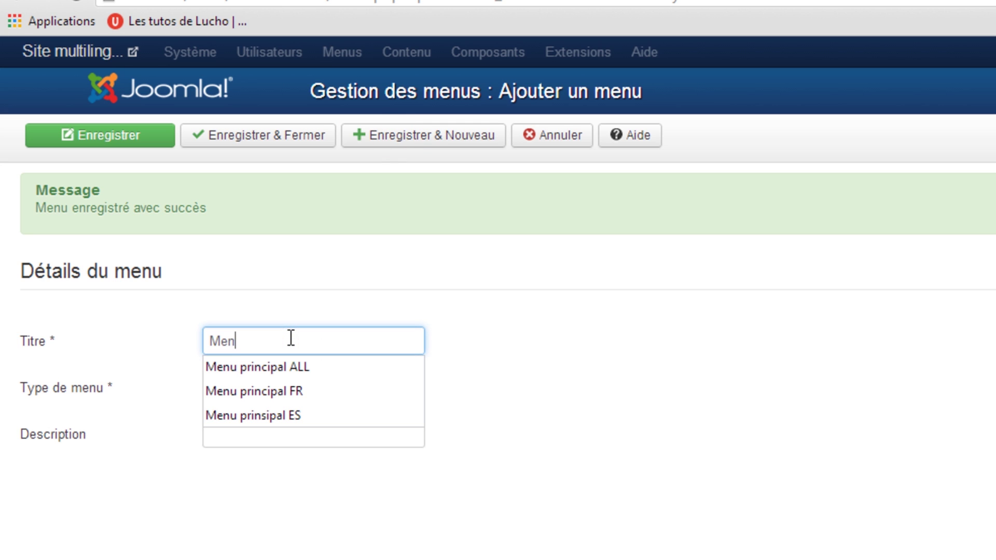
{"action": "type", "text": "u princ"}
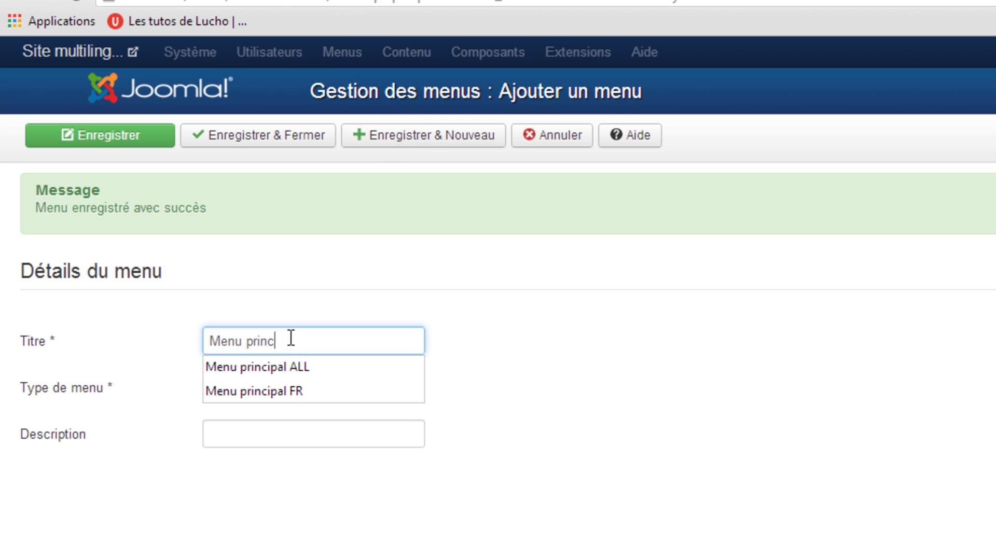
{"action": "type", "text": "ipal EN"}
{"action": "left_click", "coordinate": [242, 394]}
{"action": "type", "text": "man"}
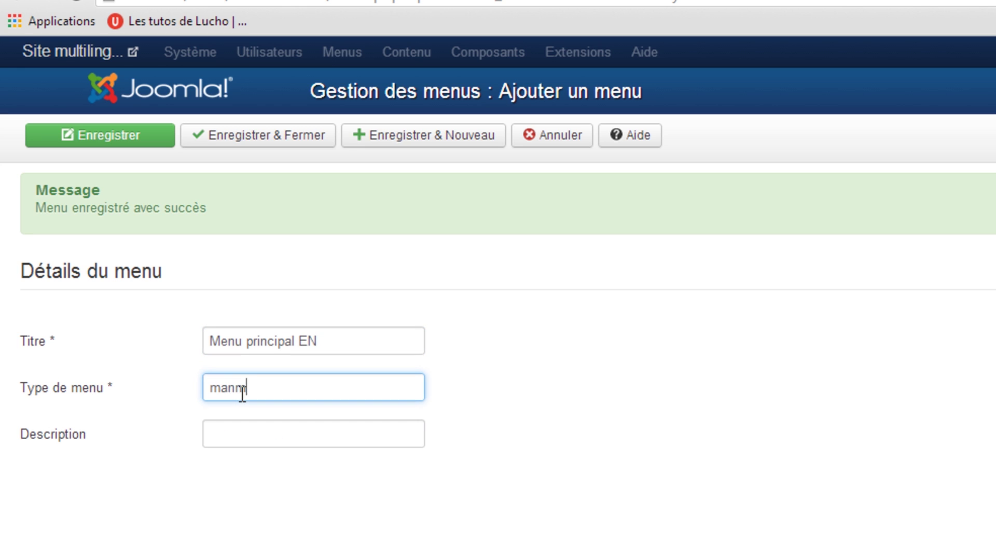
{"action": "key", "text": "BackSpace"}
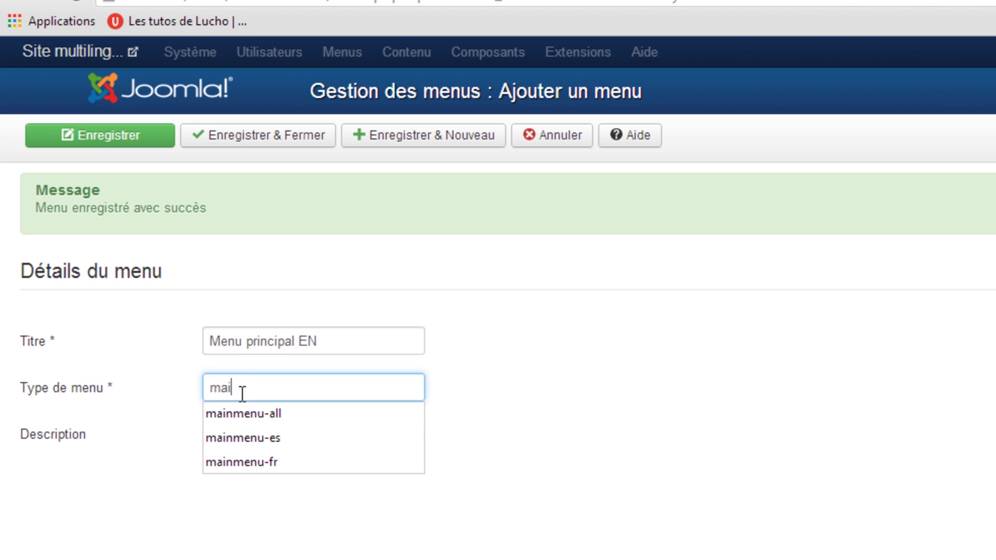
{"action": "type", "text": "inmenu-en"}
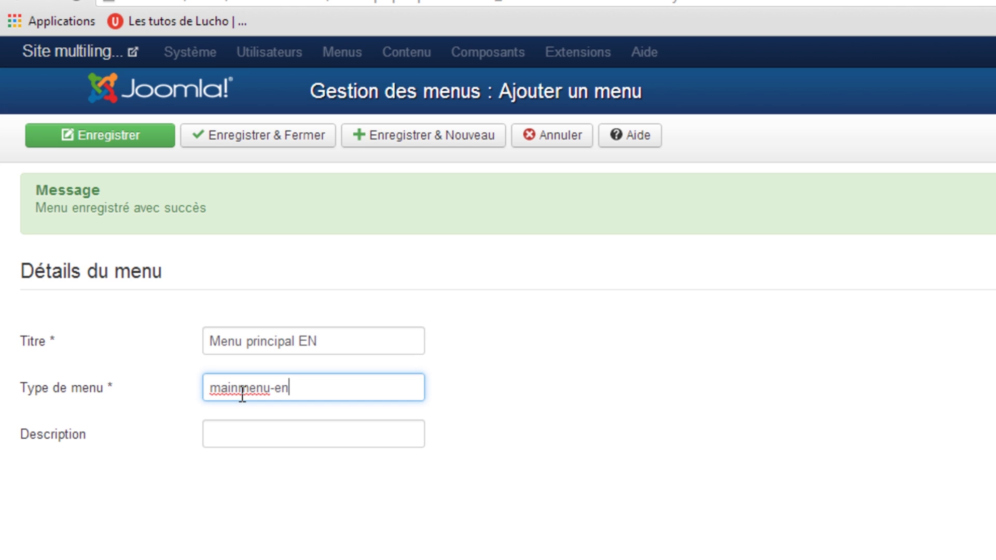
{"action": "left_click", "coordinate": [397, 139]}
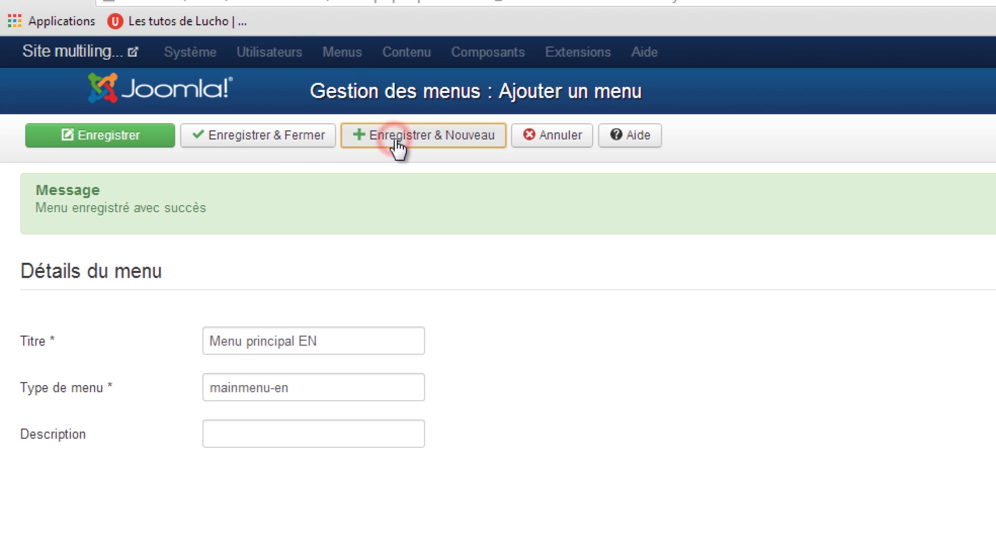
Create 'Menu principal AR' with menu type mainmenu-ar and close the editor
{"action": "left_click", "coordinate": [327, 346]}
{"action": "type", "text": "Me"}
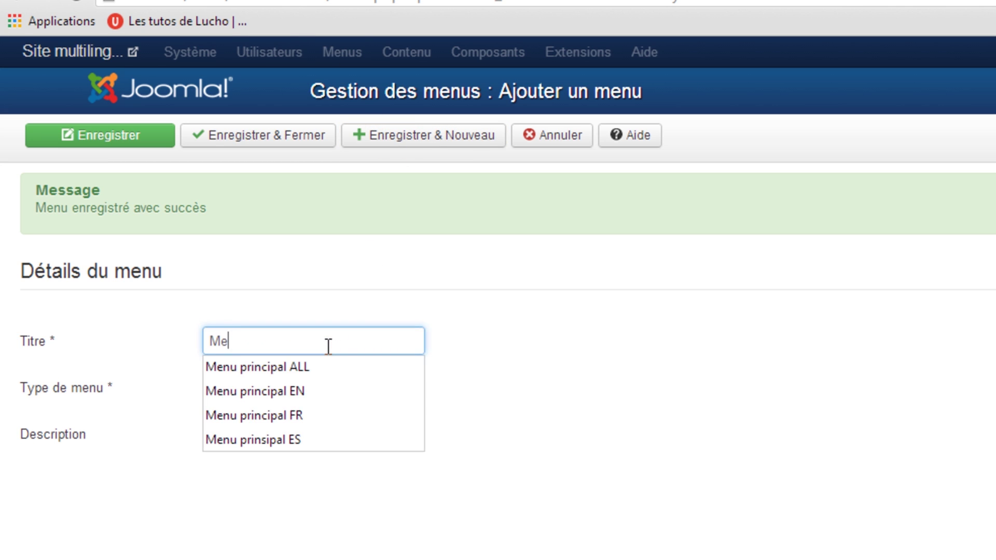
{"action": "type", "text": "nu princi"}
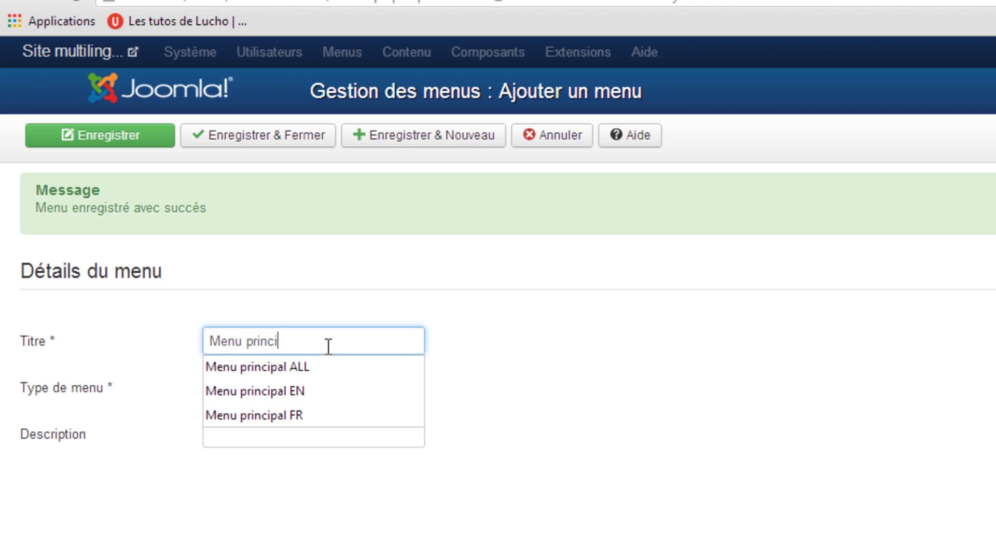
{"action": "type", "text": "pal AR"}
{"action": "left_click", "coordinate": [305, 382]}
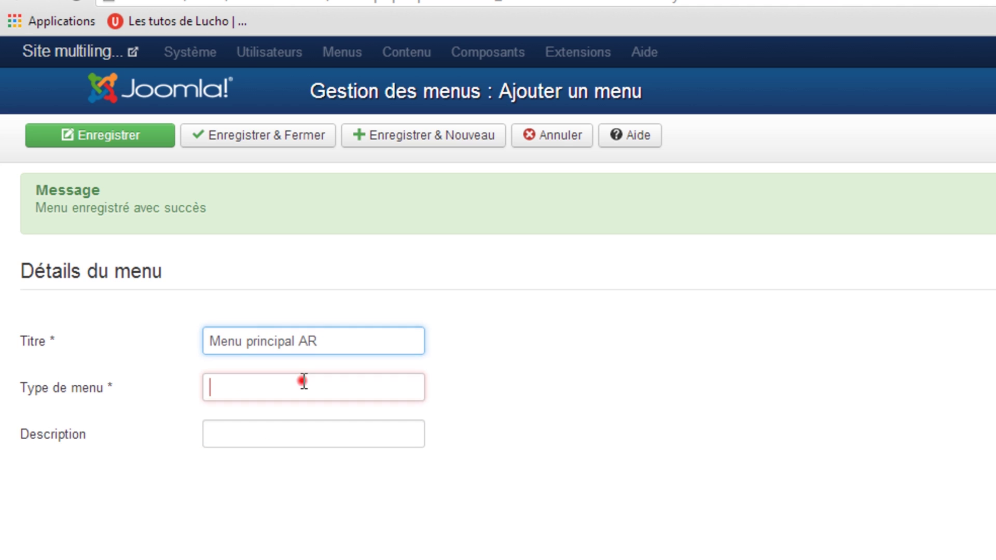
{"action": "type", "text": "mainmenu-ar"}
{"action": "left_click", "coordinate": [274, 137]}
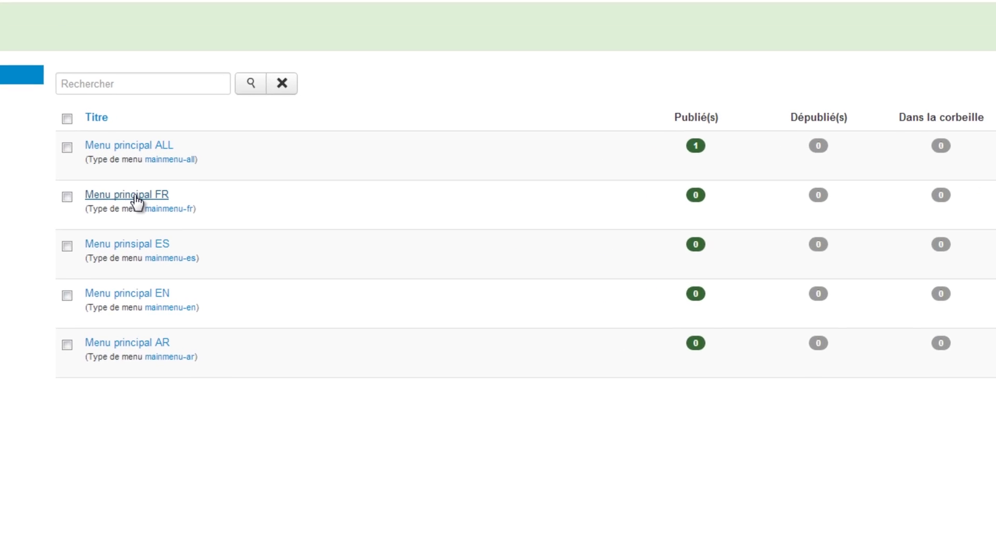
In Menu principal FR, start a single-article link to the French Faux texte article
{"action": "left_click", "coordinate": [210, 242]}
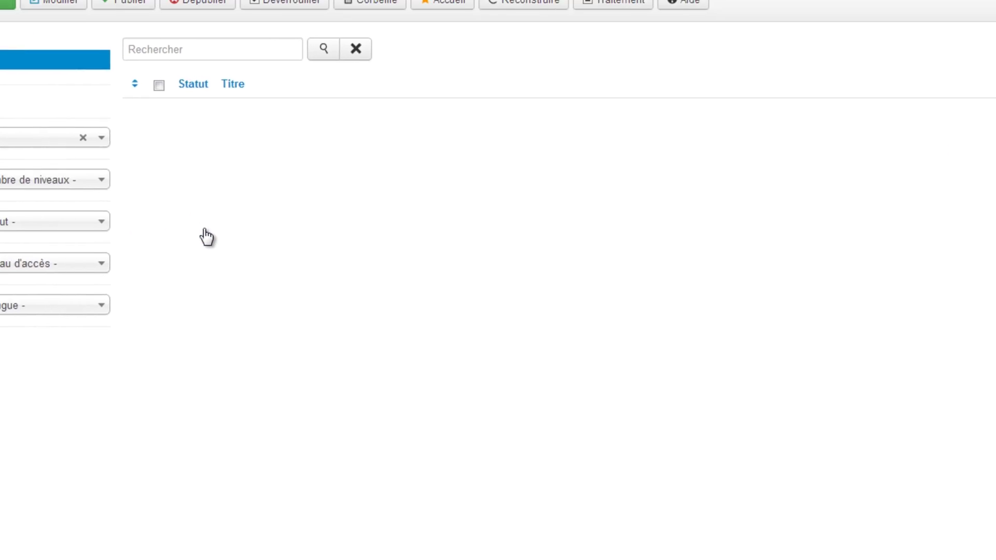
{"action": "left_click", "coordinate": [88, 64]}
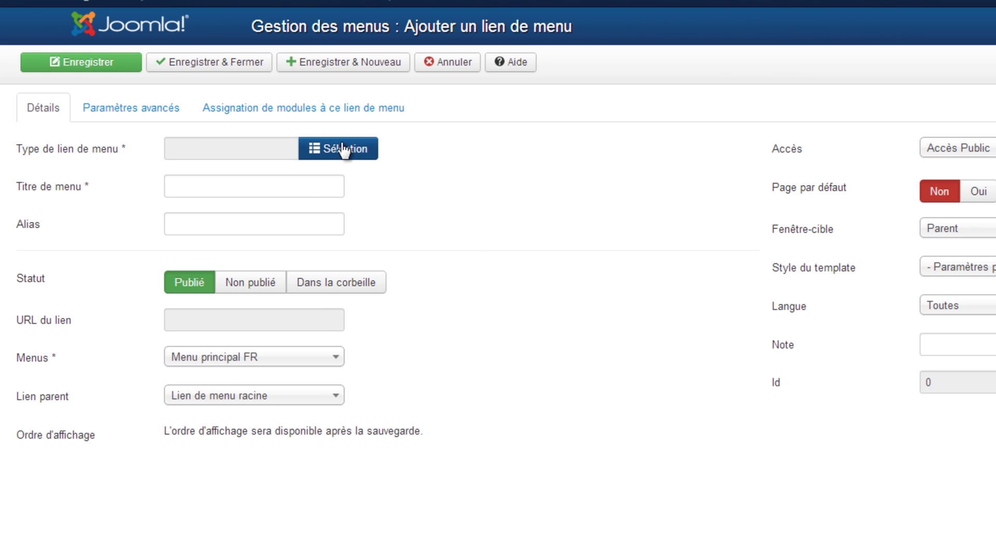
{"action": "left_click", "coordinate": [343, 149]}
{"action": "left_click", "coordinate": [590, 219]}
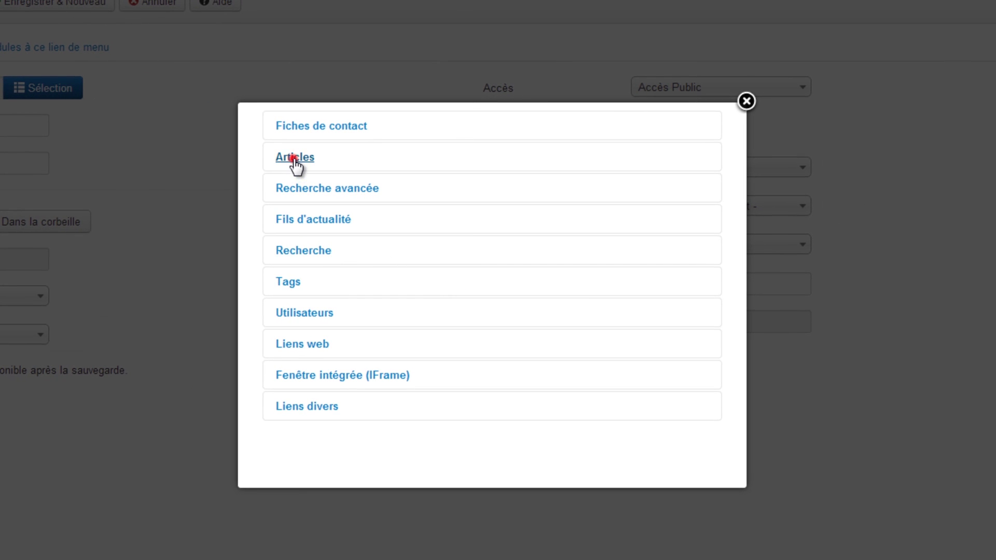
{"action": "left_click", "coordinate": [305, 227]}
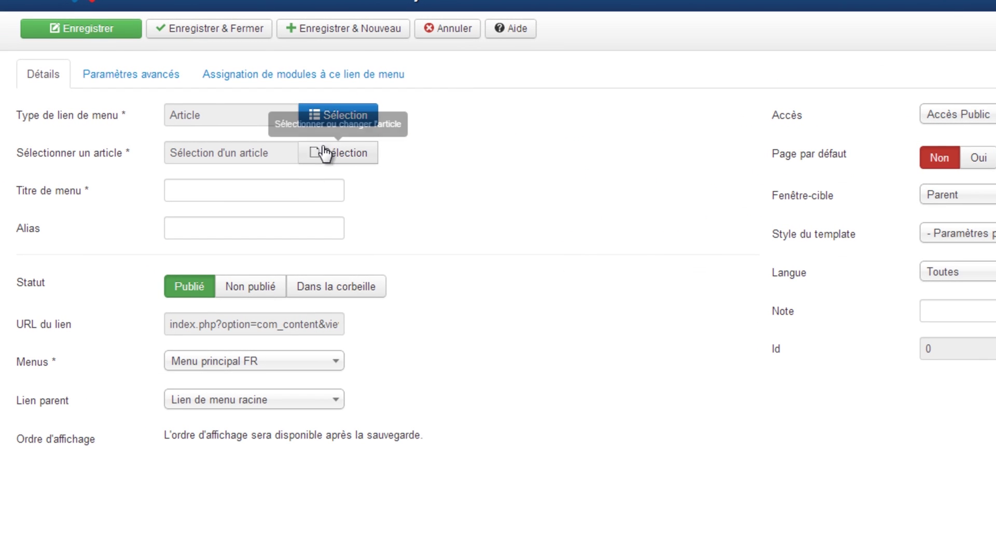
{"action": "left_click", "coordinate": [333, 151]}
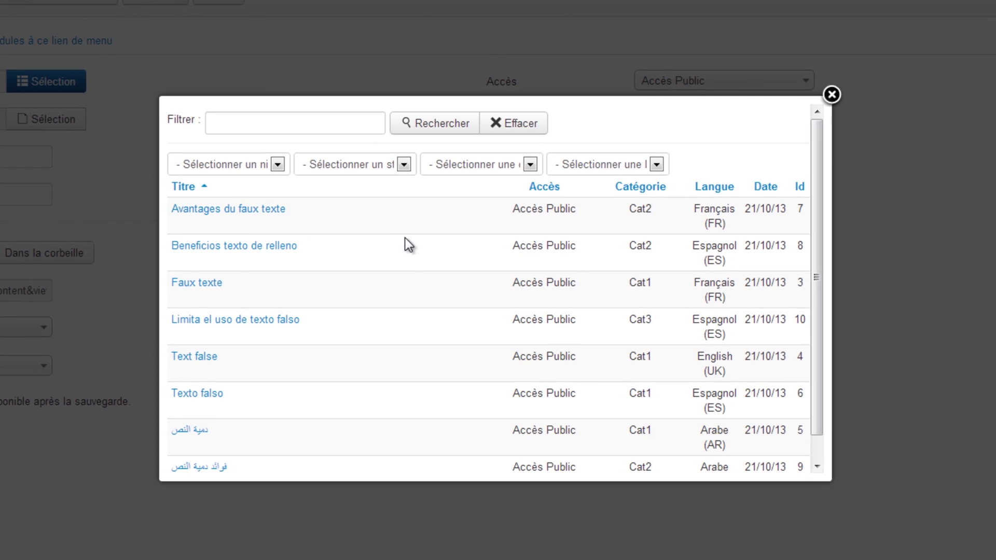
{"action": "left_click", "coordinate": [629, 164]}
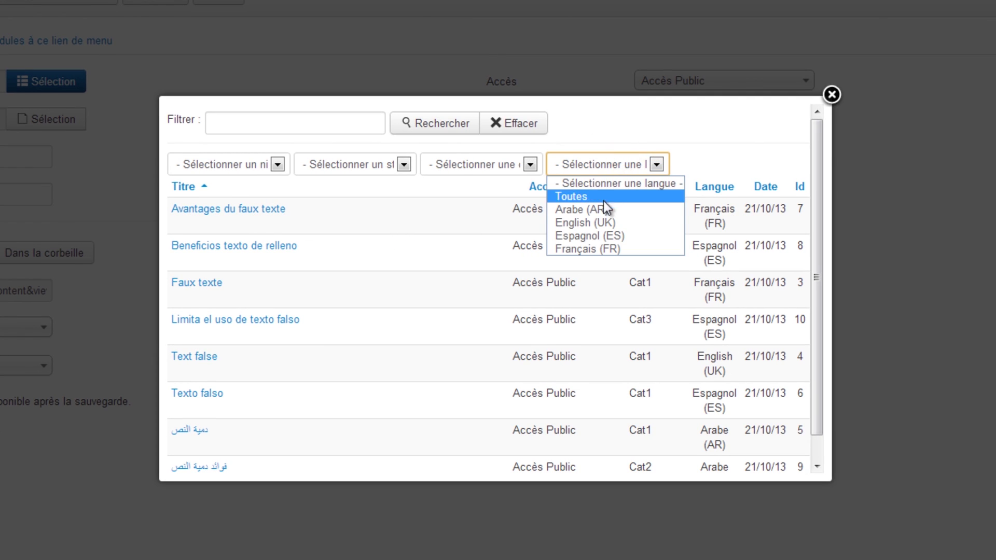
{"action": "left_click", "coordinate": [601, 248]}
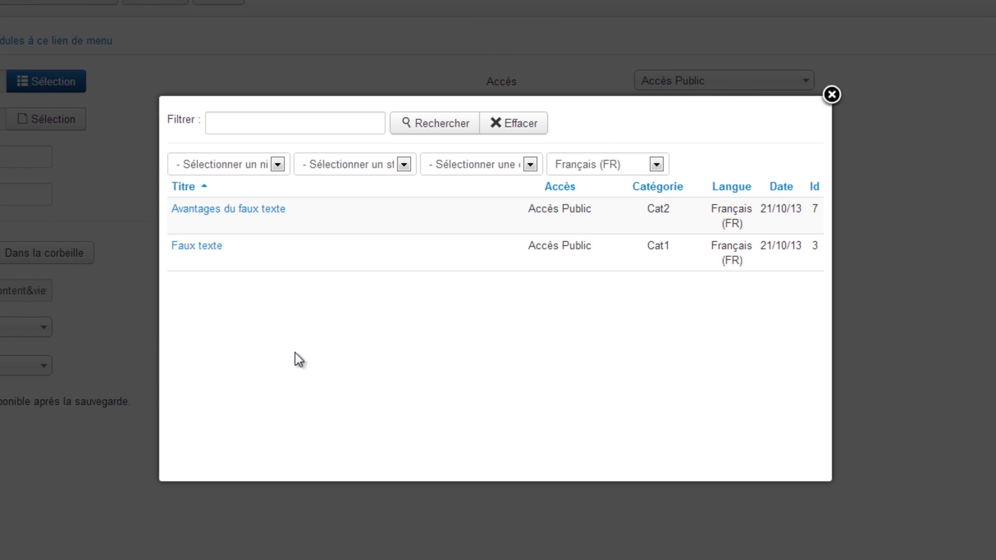
{"action": "left_click", "coordinate": [198, 247]}
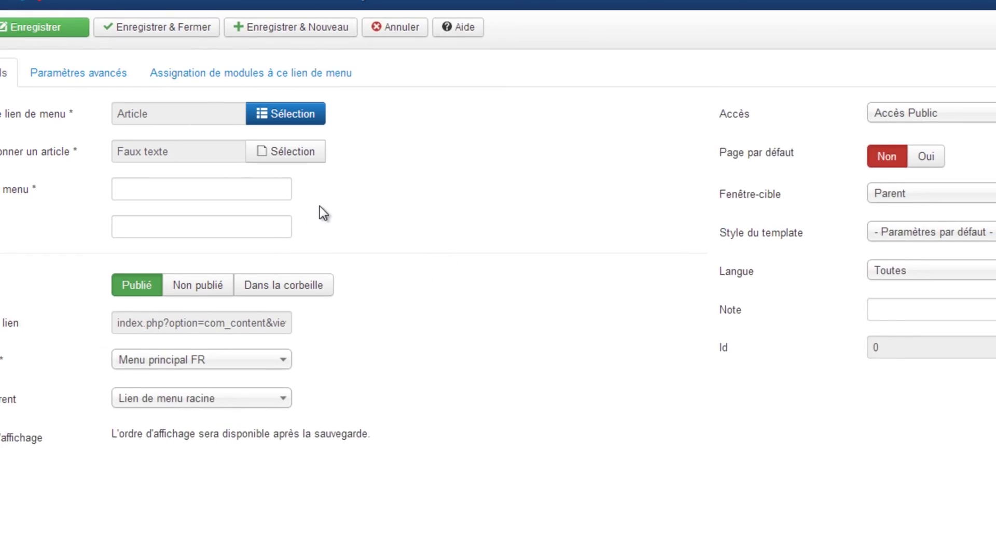
Title the link Faux texte, set language Français (FR), make it the default page, and save
{"action": "left_click", "coordinate": [227, 196]}
{"action": "type", "text": "Fa"}
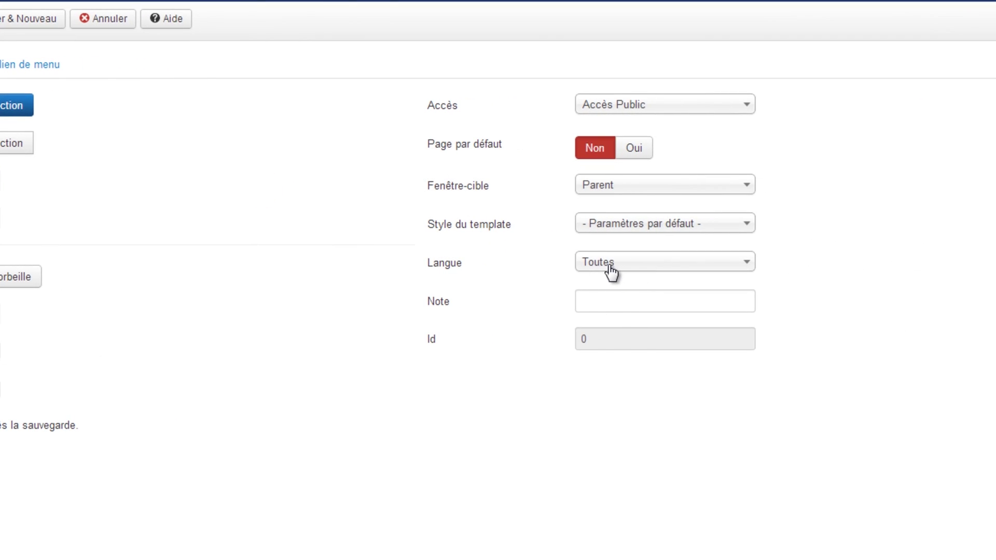
{"action": "left_click", "coordinate": [611, 270]}
{"action": "left_click", "coordinate": [617, 369]}
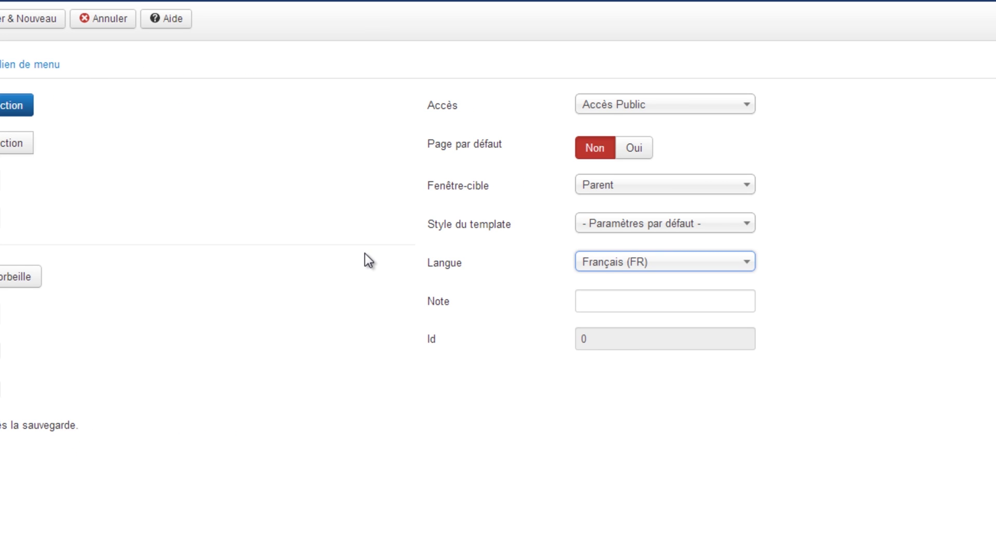
{"action": "left_click", "coordinate": [634, 150]}
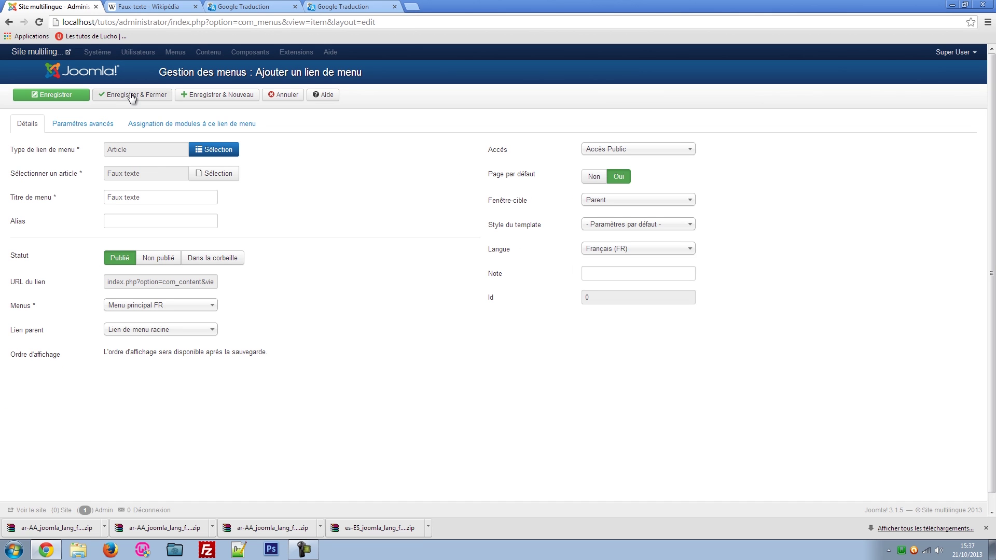
{"action": "left_click", "coordinate": [131, 96]}
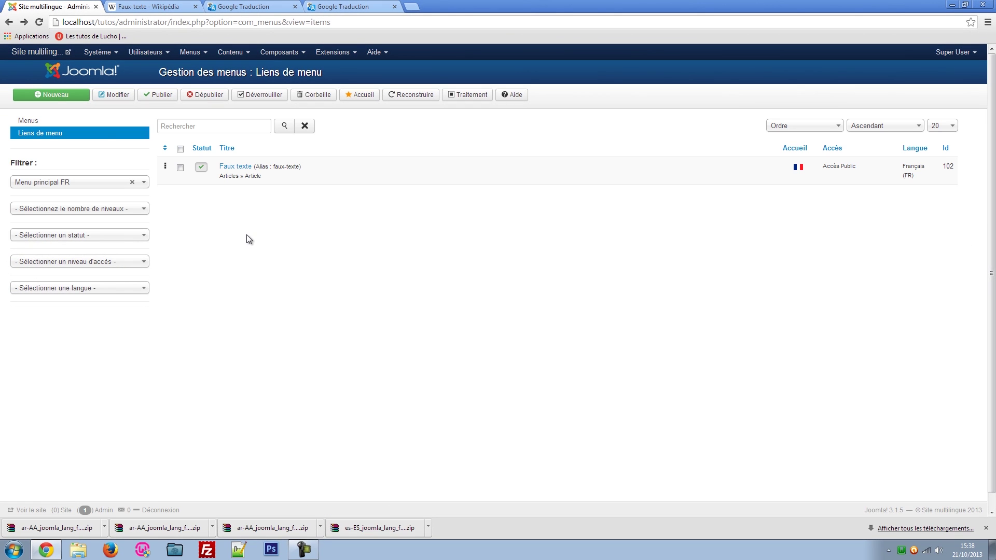
Start a new single-contact link in Menu principal FR and select the contact
{"action": "left_click", "coordinate": [51, 94]}
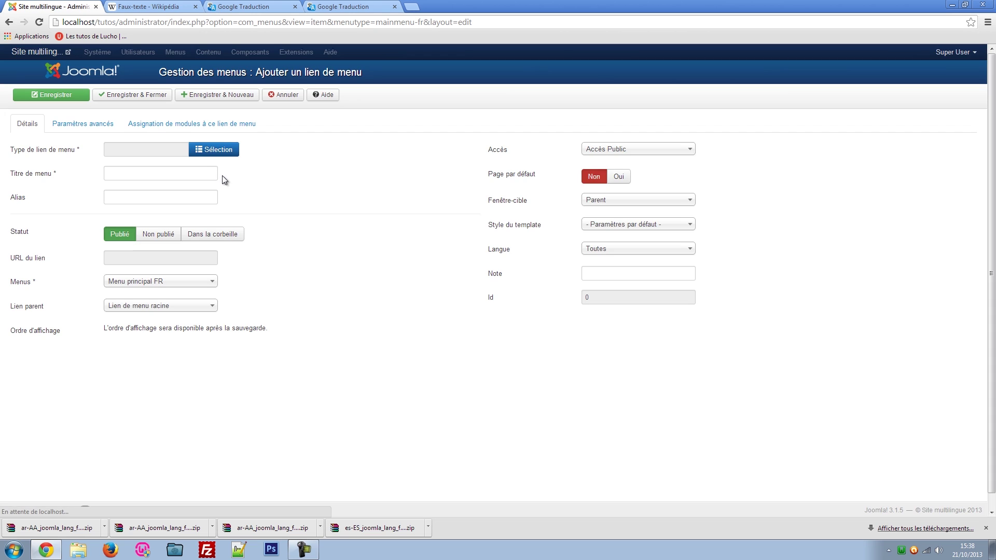
{"action": "left_click", "coordinate": [218, 151]}
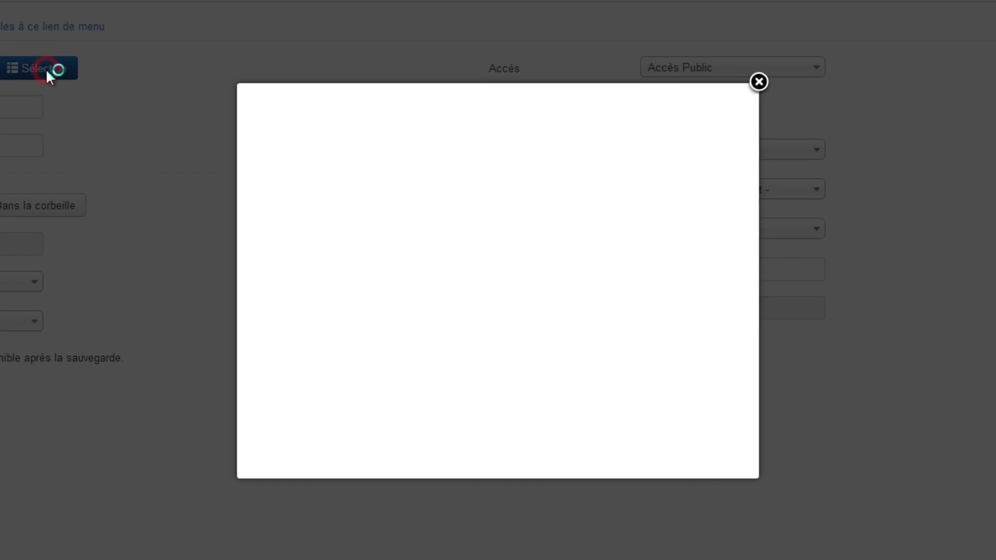
{"action": "left_click", "coordinate": [289, 92]}
{"action": "left_click", "coordinate": [296, 231]}
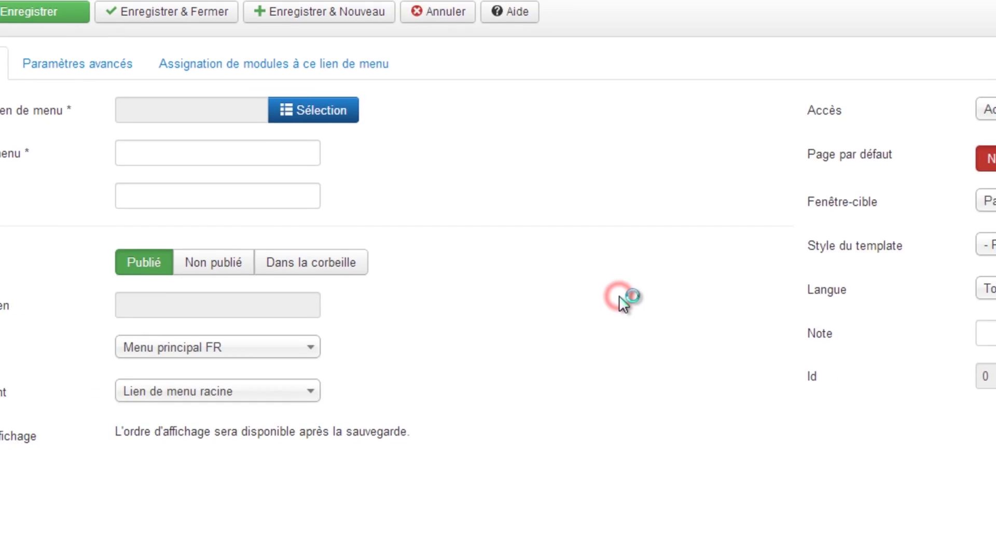
{"action": "left_click", "coordinate": [378, 160]}
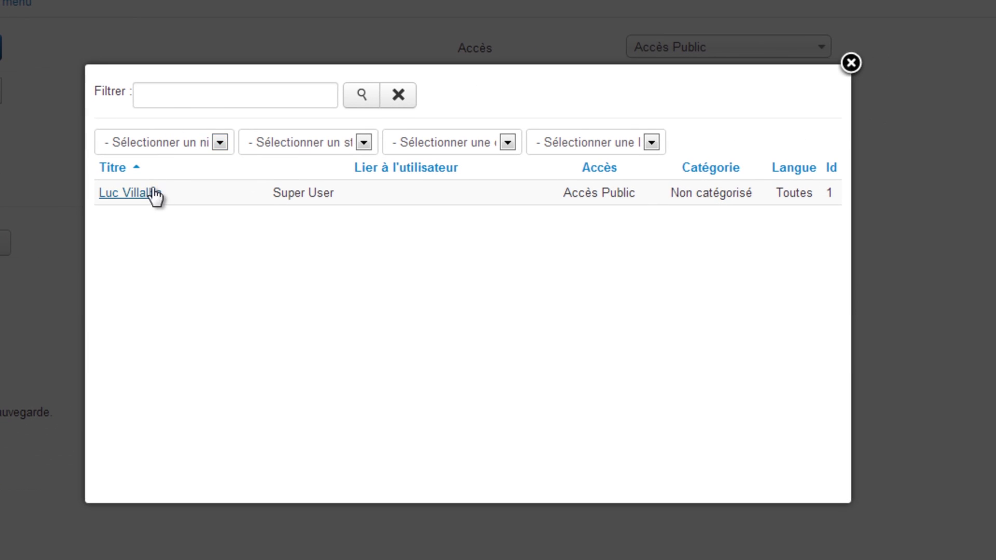
{"action": "left_click", "coordinate": [365, 231]}
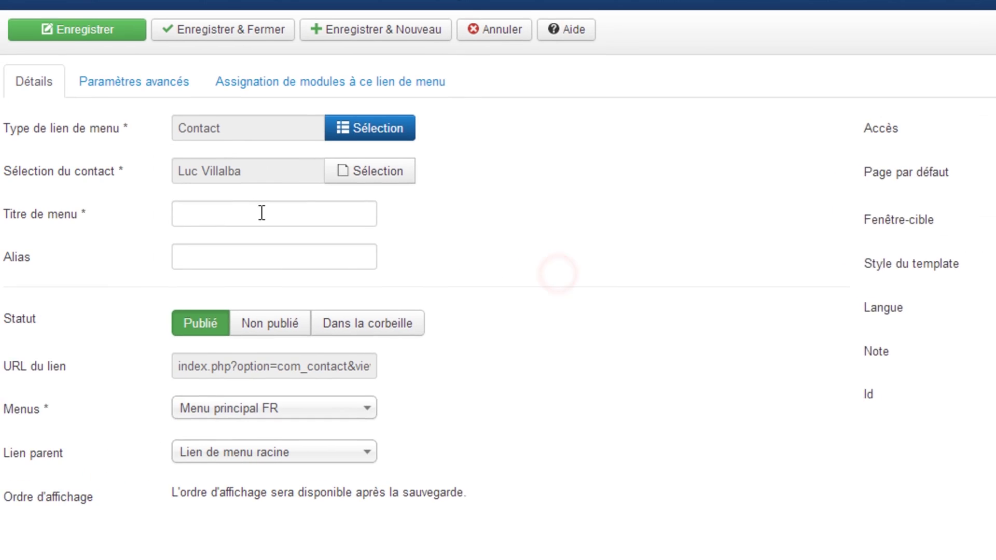
Title the link with the contact's name, set Français (FR), save, and begin another link
{"action": "left_click", "coordinate": [262, 213]}
{"action": "type", "text": "Luc"}
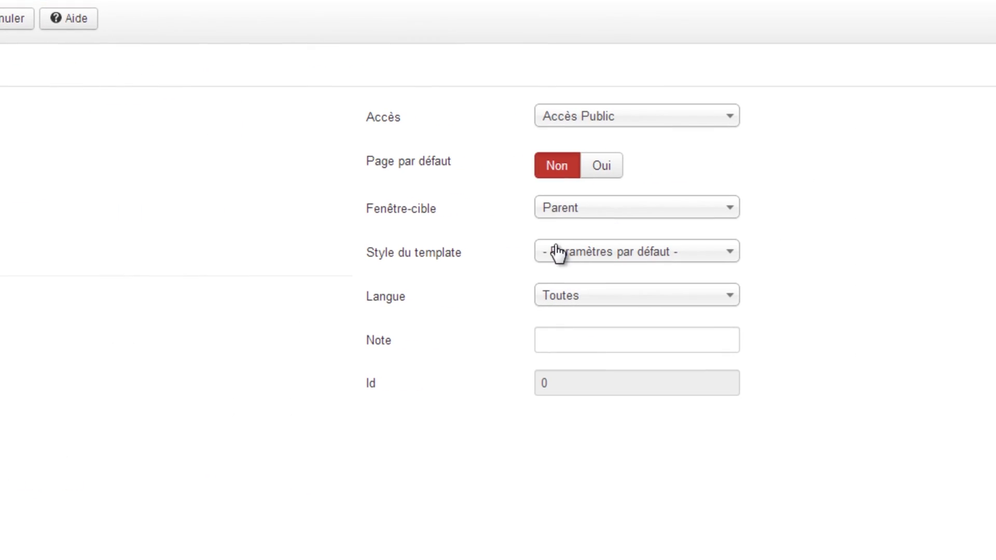
{"action": "left_click", "coordinate": [610, 295]}
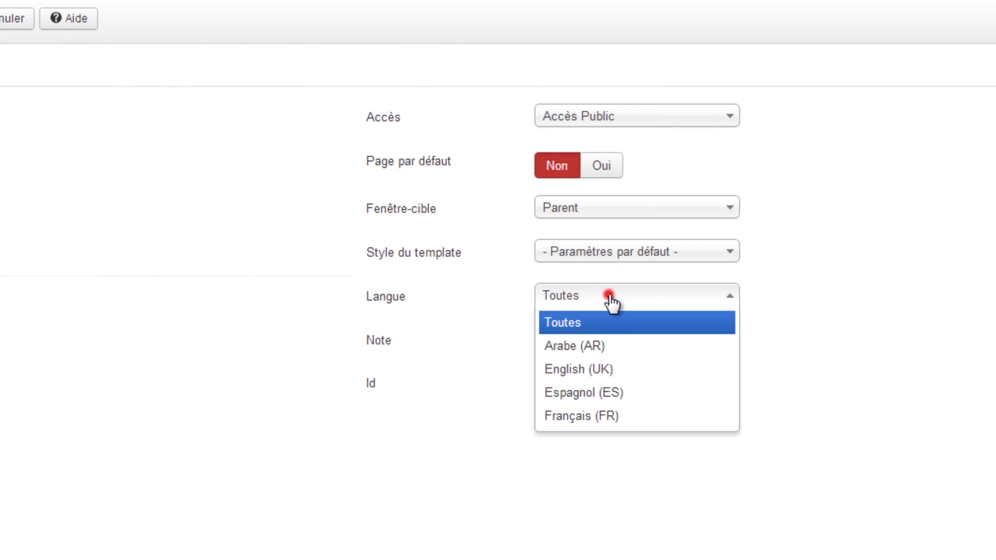
{"action": "left_click", "coordinate": [594, 417]}
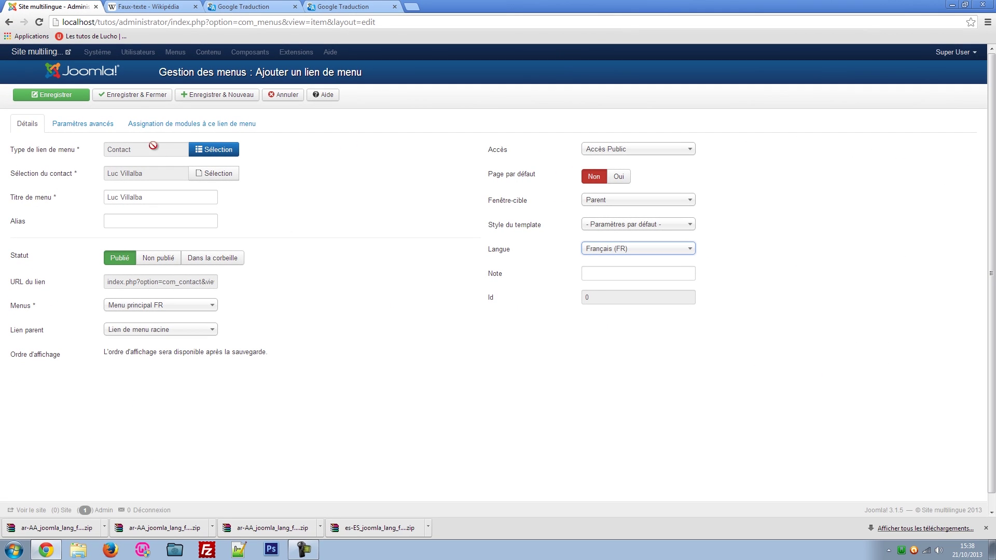
{"action": "left_click", "coordinate": [132, 94]}
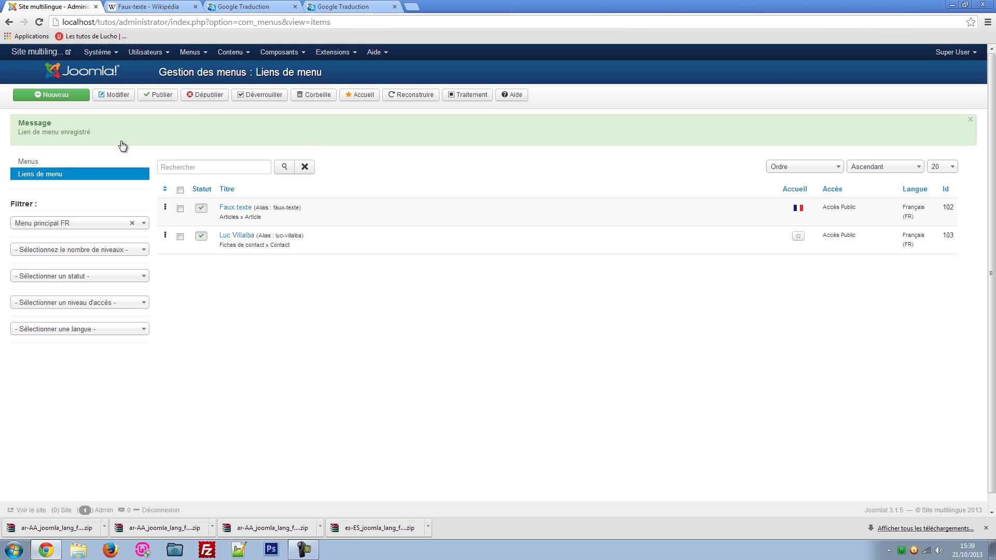
{"action": "left_click", "coordinate": [63, 99]}
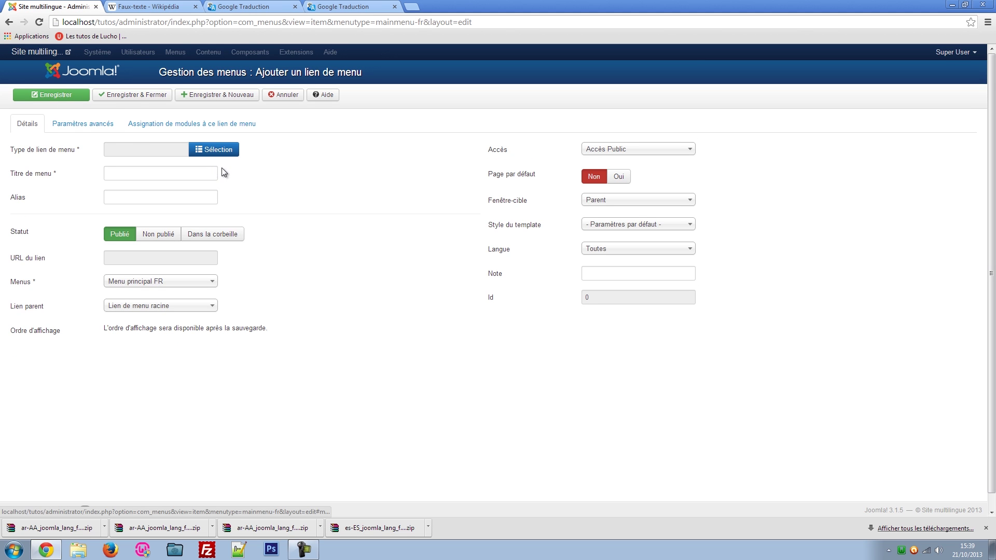
Make the new link a single article pointing to Avantages du faux texte
{"action": "left_click", "coordinate": [200, 146]}
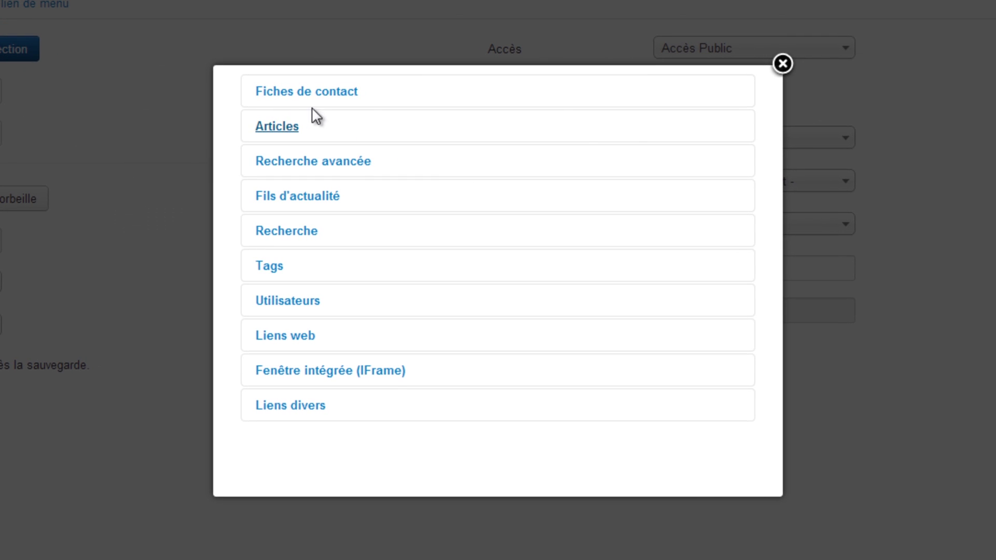
{"action": "left_click", "coordinate": [292, 137]}
{"action": "left_click", "coordinate": [311, 204]}
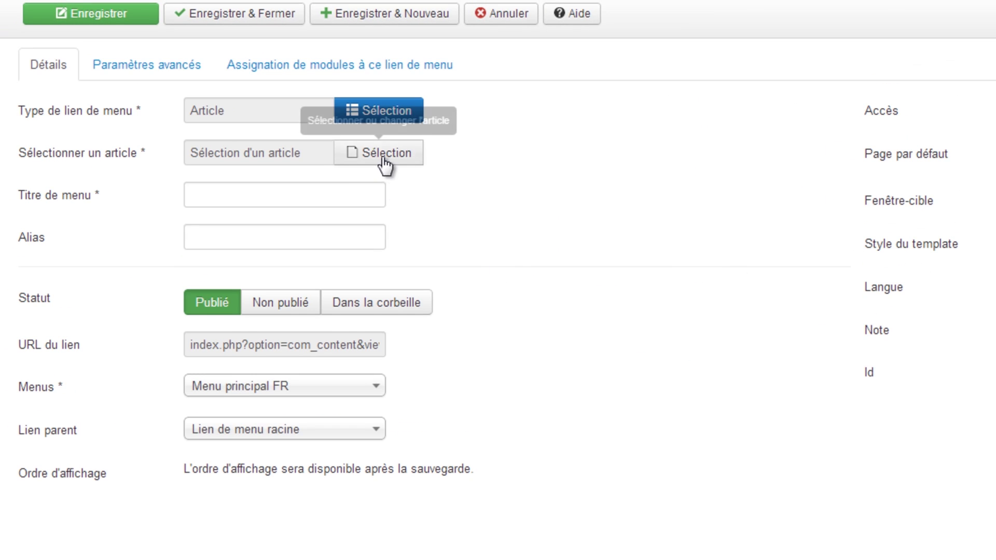
{"action": "left_click", "coordinate": [412, 156]}
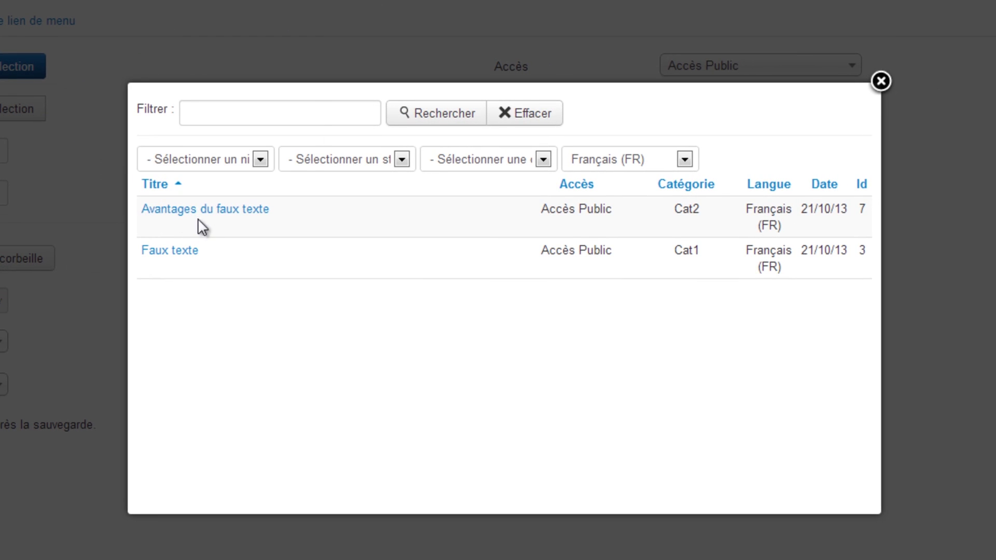
{"action": "left_click", "coordinate": [199, 211]}
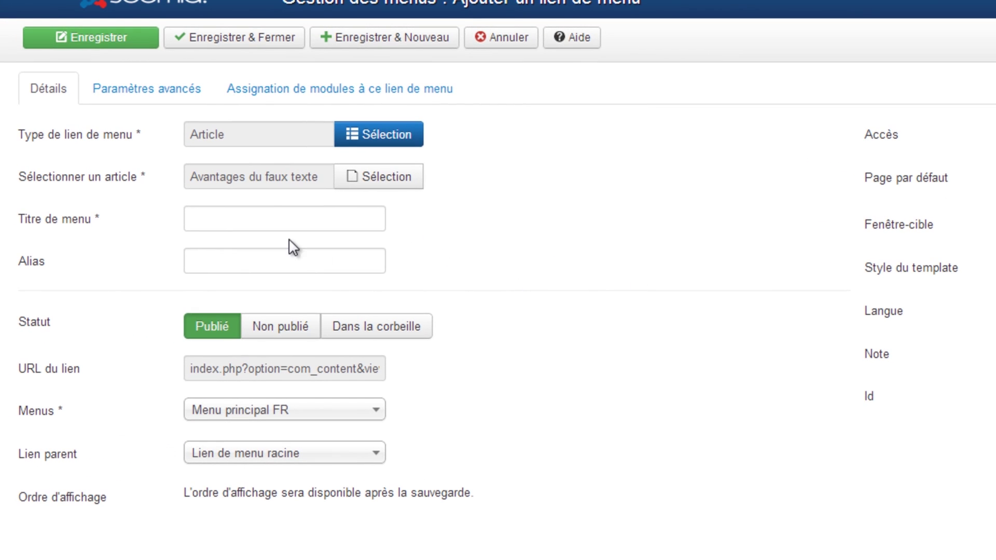
Title it Avantages du faux texte in Français (FR), save, then list Menu prinsipal ES items
{"action": "left_click", "coordinate": [272, 208]}
{"action": "type", "text": "Avantages du faux texte"}
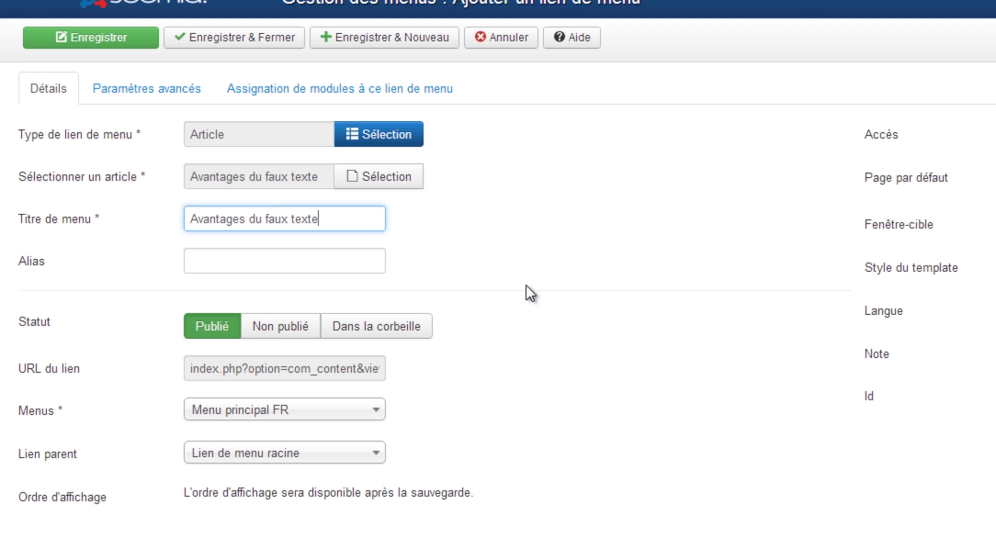
{"action": "left_click", "coordinate": [995, 314]}
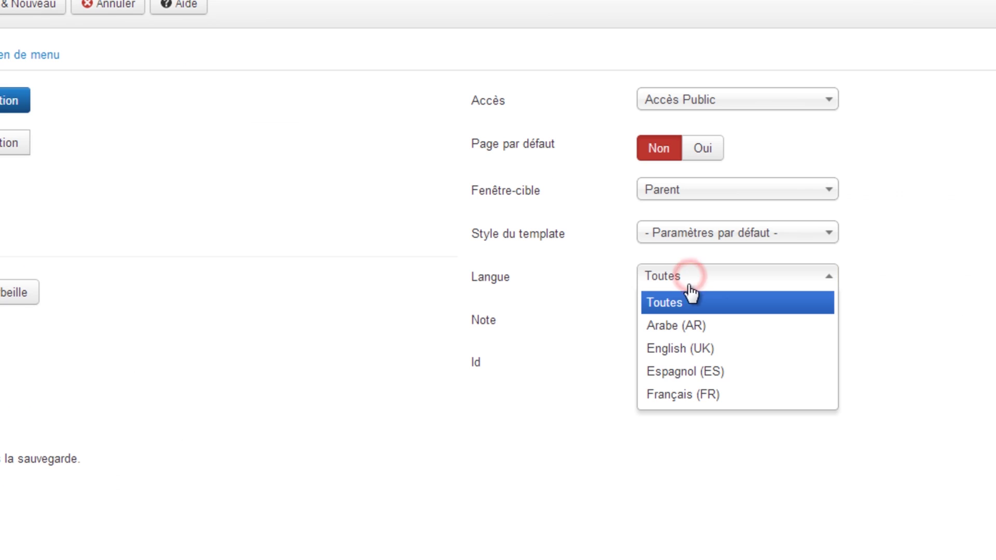
{"action": "left_click", "coordinate": [705, 396]}
{"action": "left_click", "coordinate": [0, 3]}
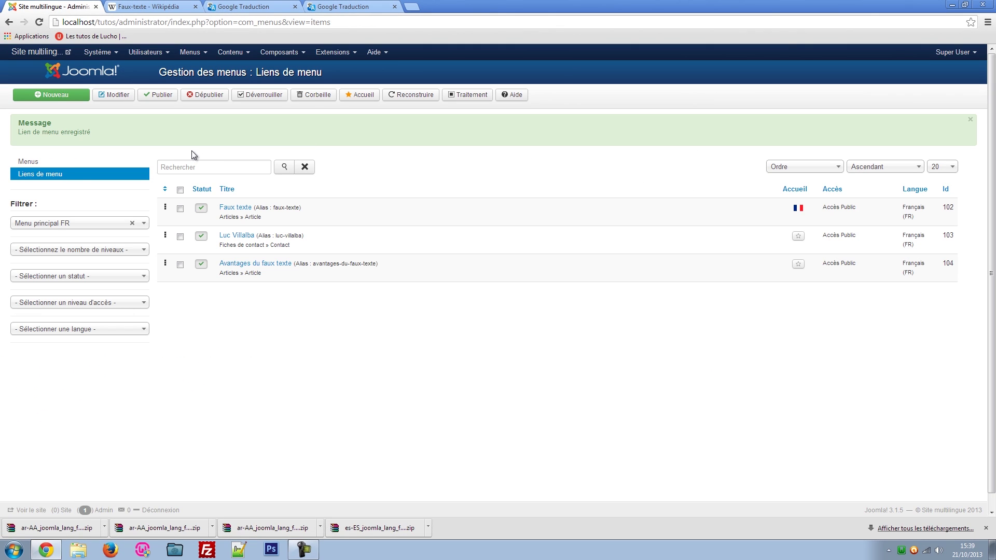
{"action": "left_click", "coordinate": [113, 225]}
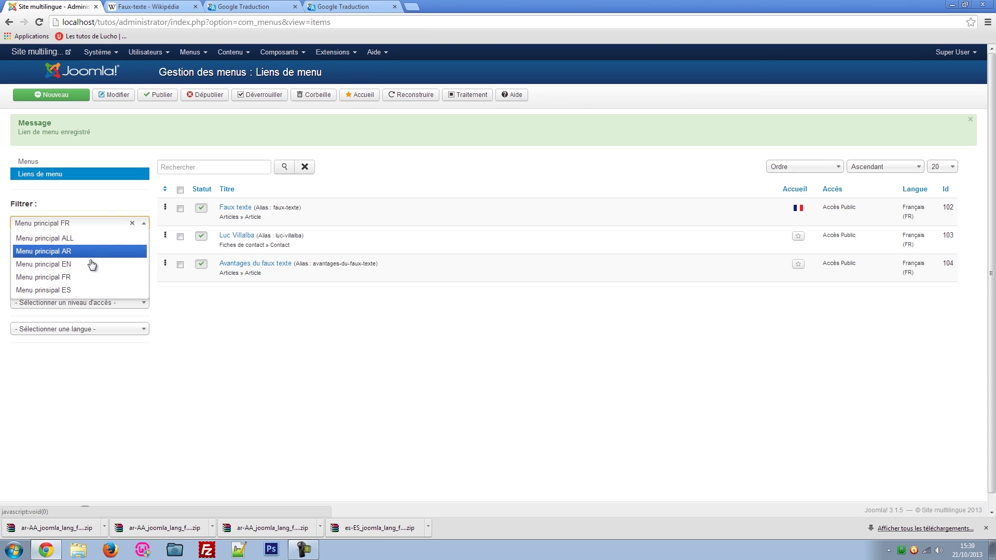
{"action": "left_click", "coordinate": [73, 289]}
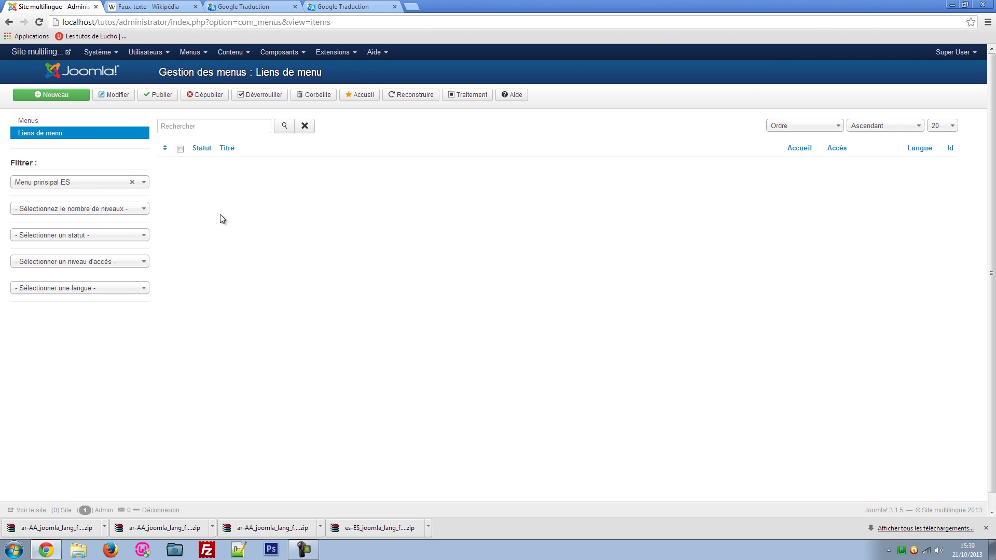
Start a single-article link in Menu prinsipal ES to the Spanish Texto falso article
{"action": "left_click", "coordinate": [61, 94]}
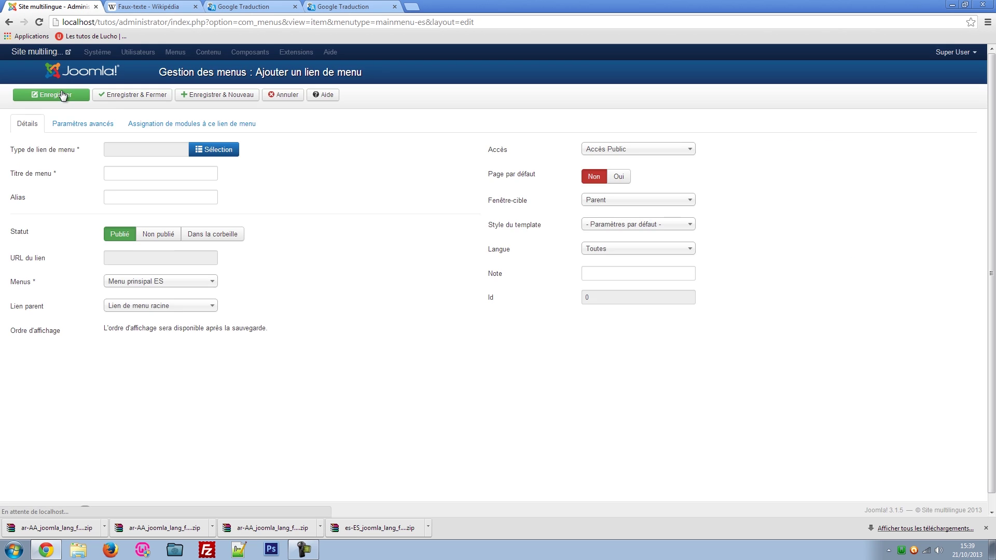
{"action": "left_click", "coordinate": [221, 151]}
{"action": "left_click", "coordinate": [361, 187]}
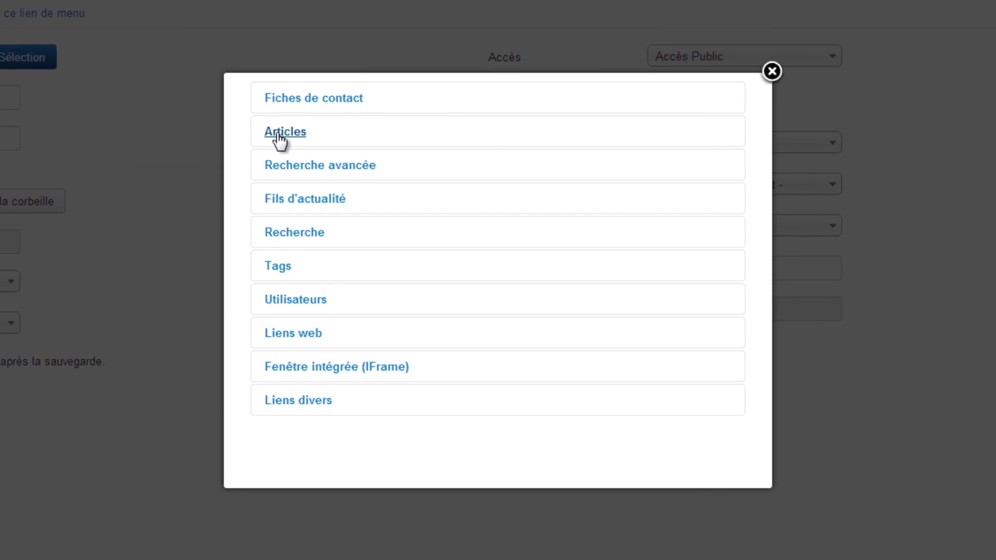
{"action": "left_click", "coordinate": [279, 205]}
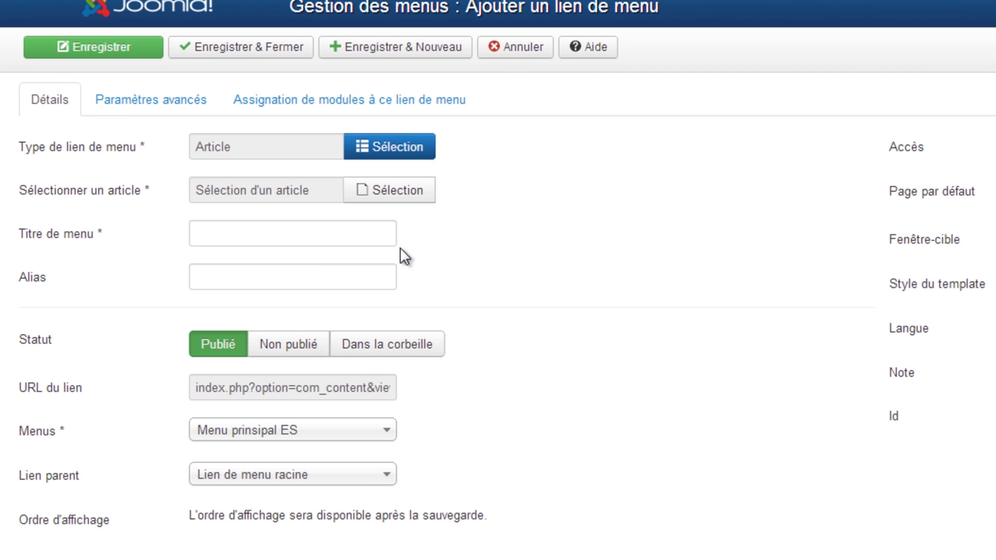
{"action": "left_click", "coordinate": [351, 197]}
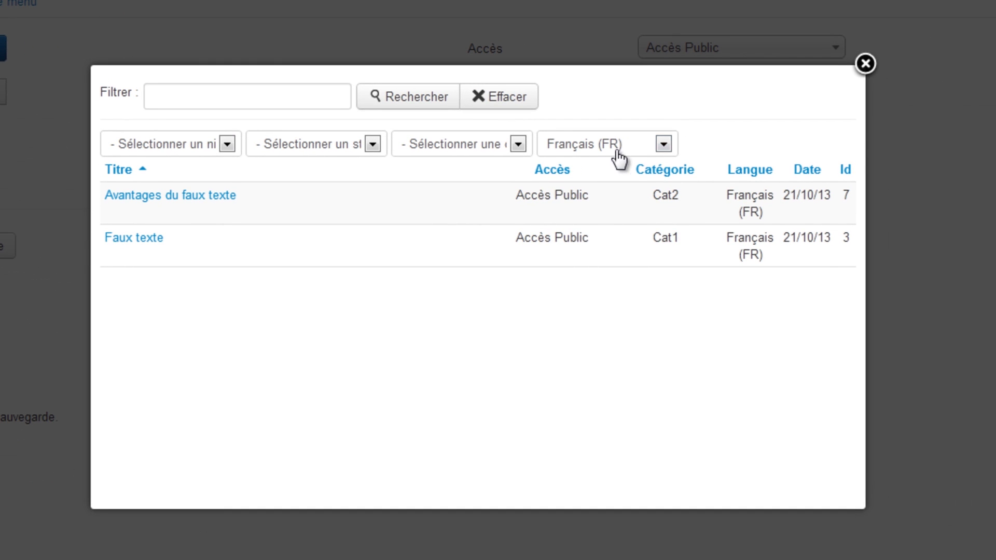
{"action": "left_click", "coordinate": [625, 145]}
{"action": "left_click", "coordinate": [607, 225]}
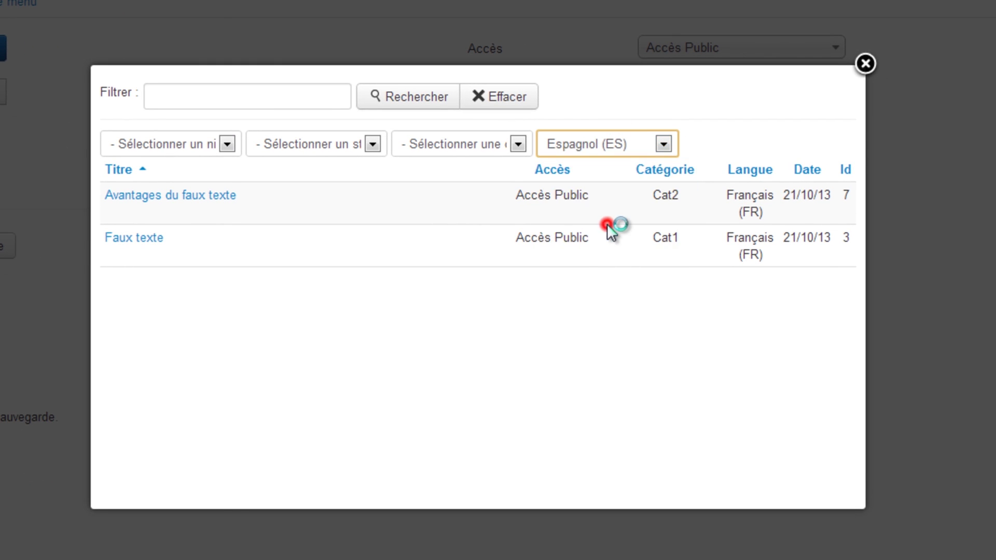
{"action": "left_click", "coordinate": [136, 282]}
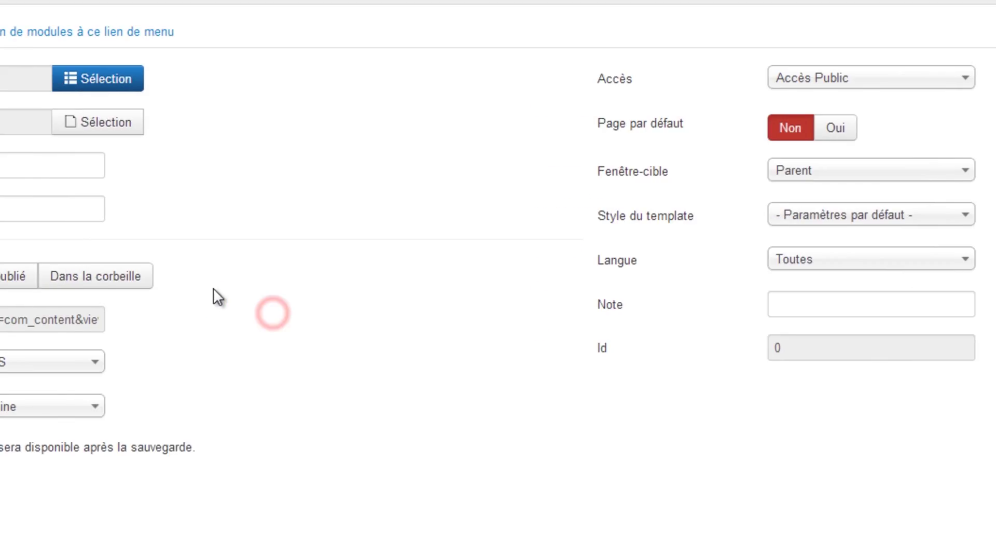
Title the link Texto falso, set language Espagnol (ES), and save it and open a new one
{"action": "left_click", "coordinate": [0, 131]}
{"action": "type", "text": "Te"}
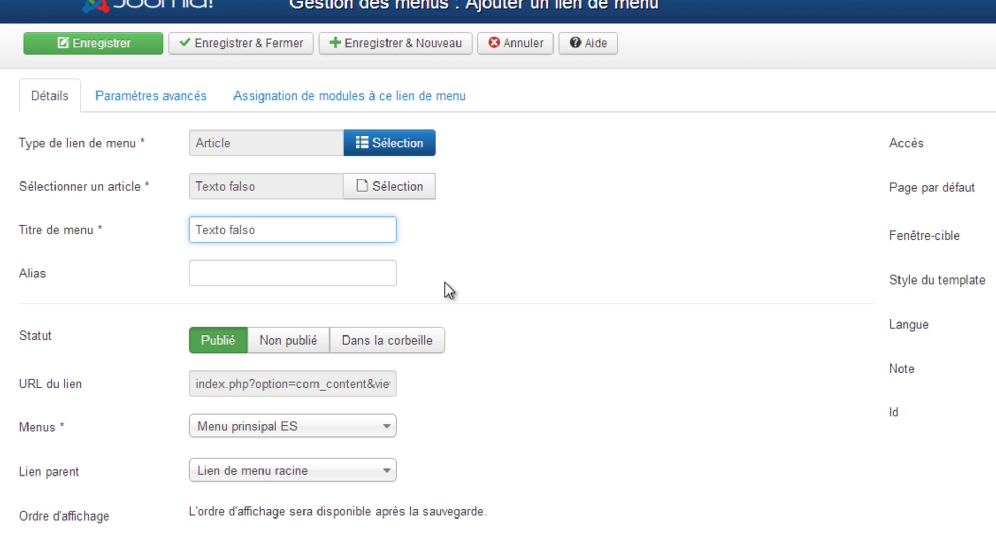
{"action": "left_click", "coordinate": [739, 273]}
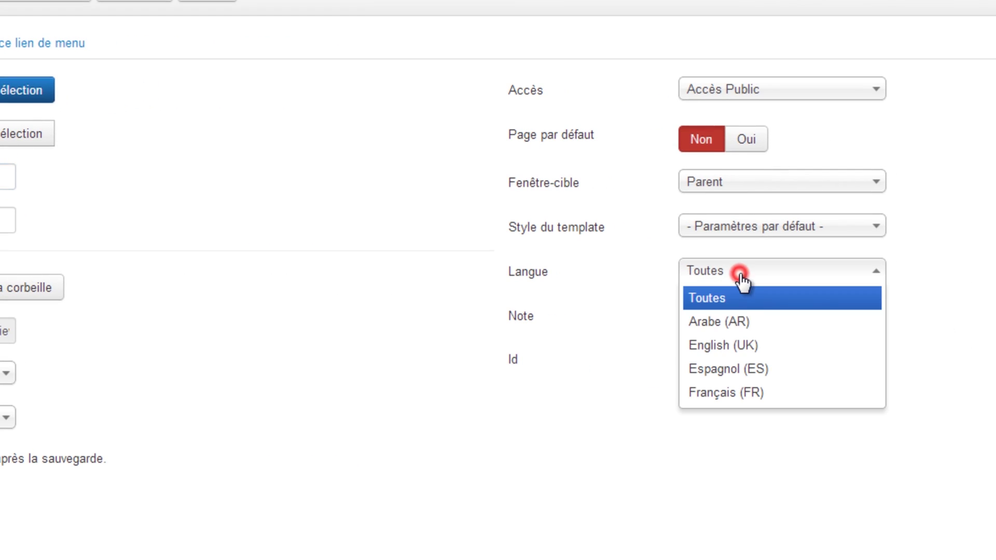
{"action": "left_click", "coordinate": [742, 368]}
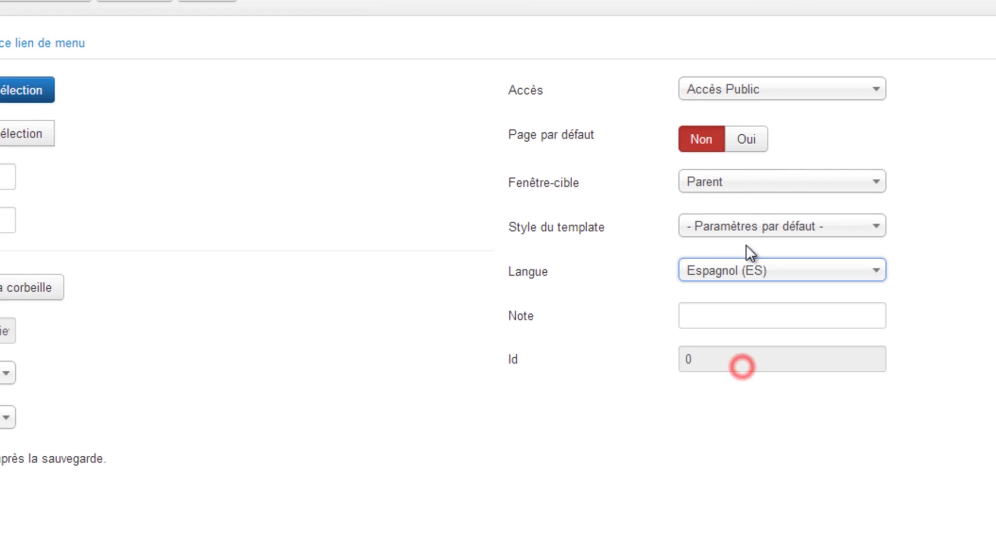
{"action": "left_click", "coordinate": [750, 149]}
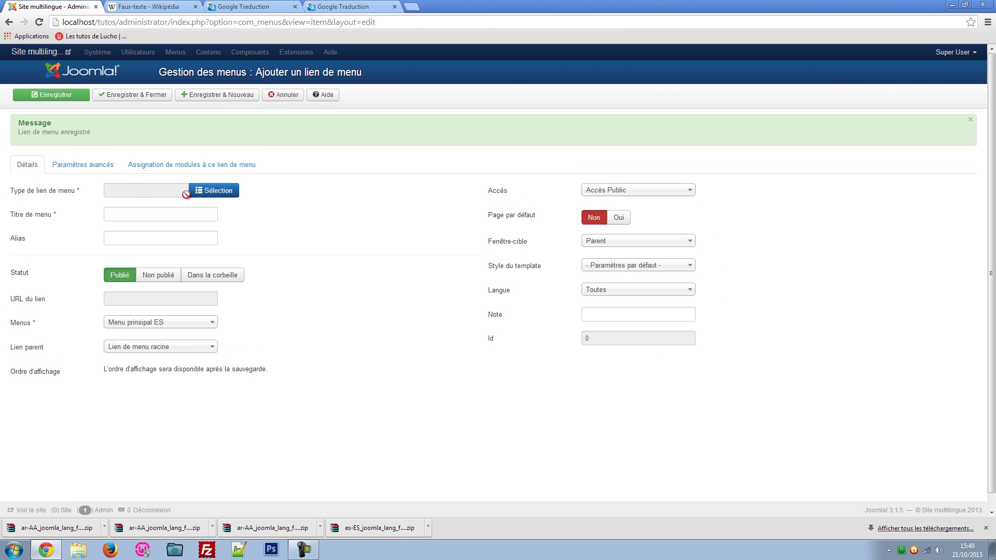
Point the new single-article link at Beneficios texto de relleno, copying its title
{"action": "left_click", "coordinate": [213, 192]}
{"action": "left_click", "coordinate": [371, 192]}
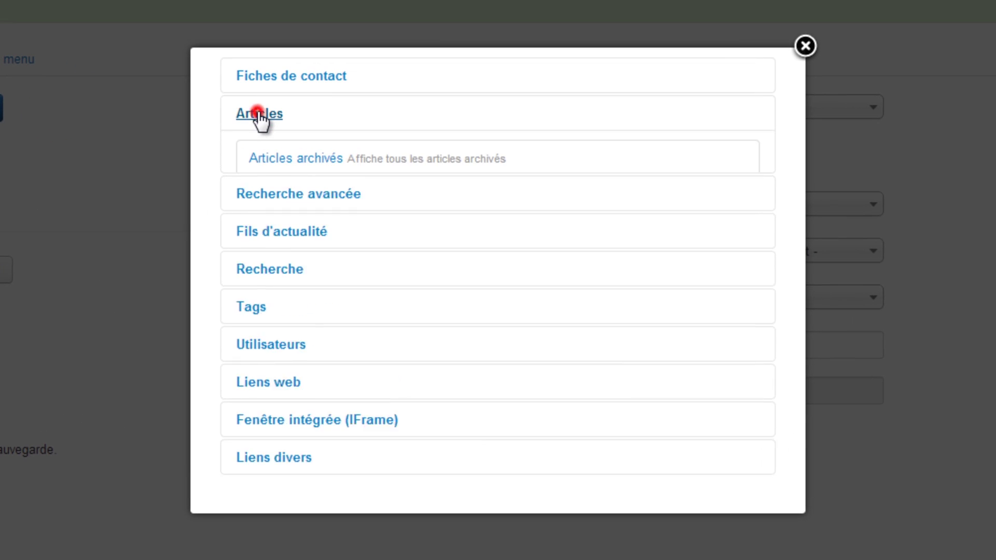
{"action": "left_click", "coordinate": [272, 193]}
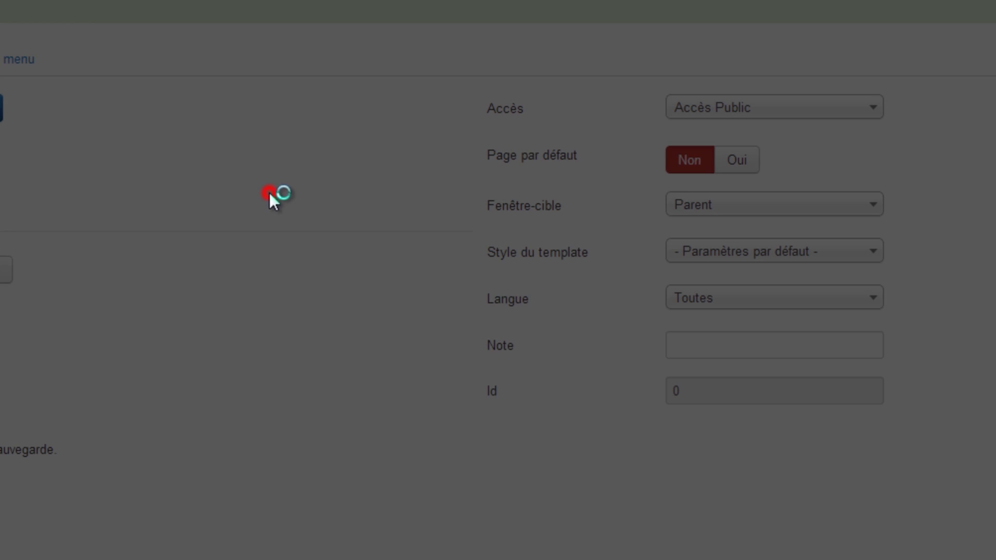
{"action": "left_click", "coordinate": [420, 202]}
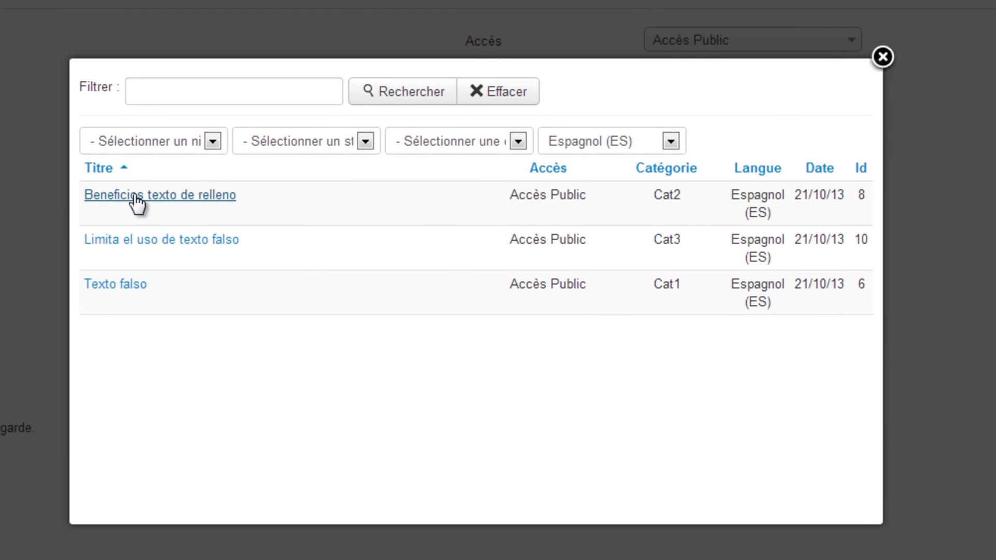
{"action": "left_click_drag", "start_coordinate": [198, 196], "coordinate": [95, 199]}
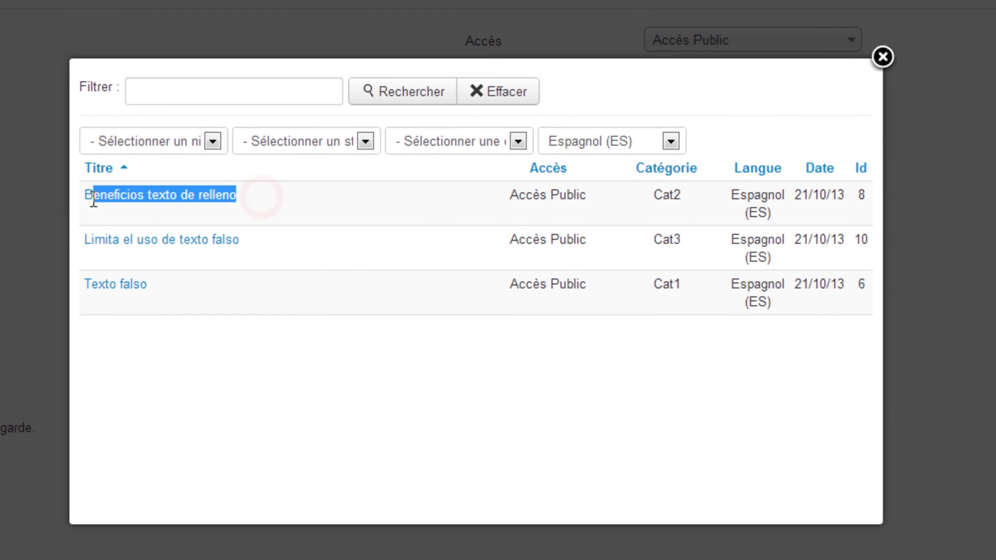
{"action": "right_click", "coordinate": [118, 197]}
{"action": "left_click", "coordinate": [159, 318]}
{"action": "left_click", "coordinate": [148, 197]}
Paste Beneficios texto de relleno as the menu title and set language Espagnol (ES)
{"action": "left_click", "coordinate": [251, 234]}
{"action": "right_click", "coordinate": [252, 232]}
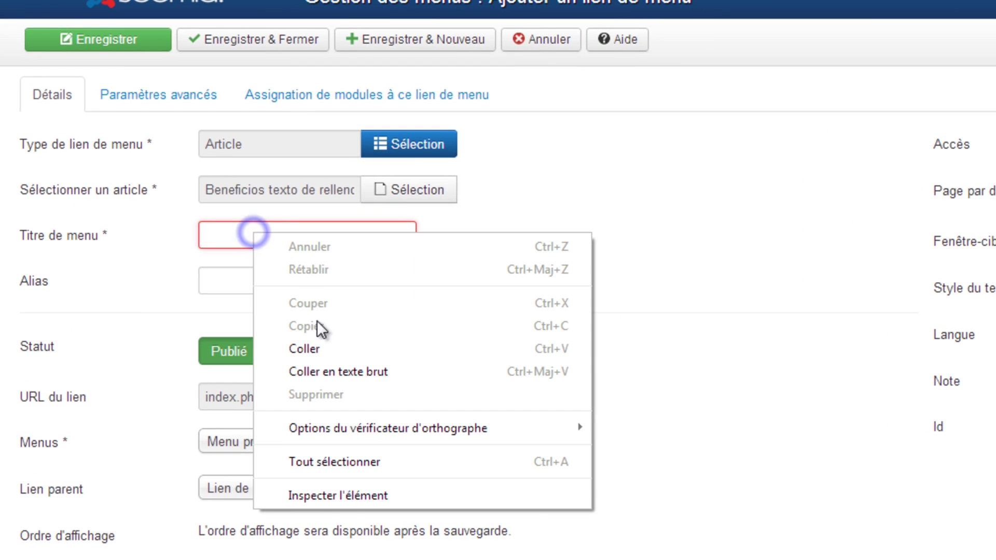
{"action": "left_click", "coordinate": [317, 352]}
{"action": "left_click", "coordinate": [877, 307]}
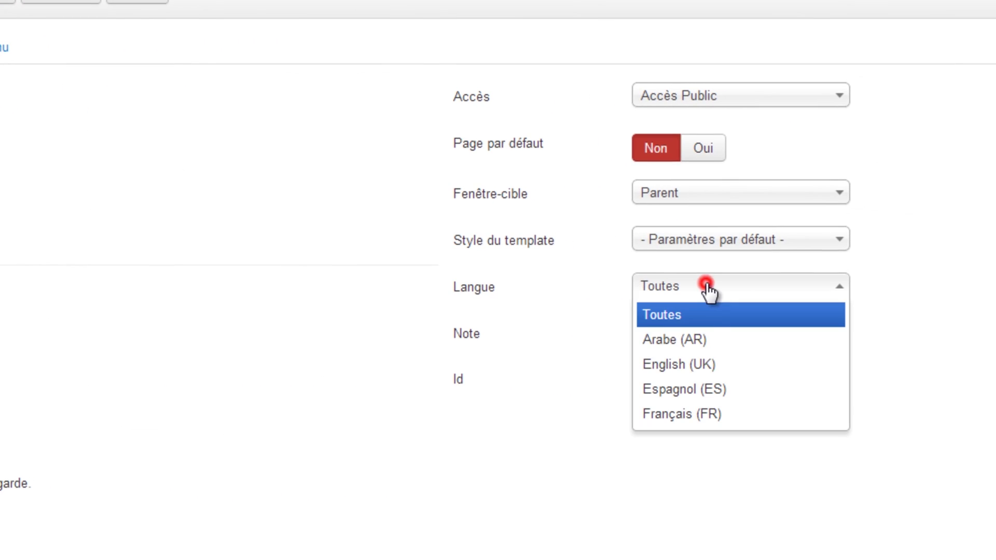
{"action": "left_click", "coordinate": [695, 389]}
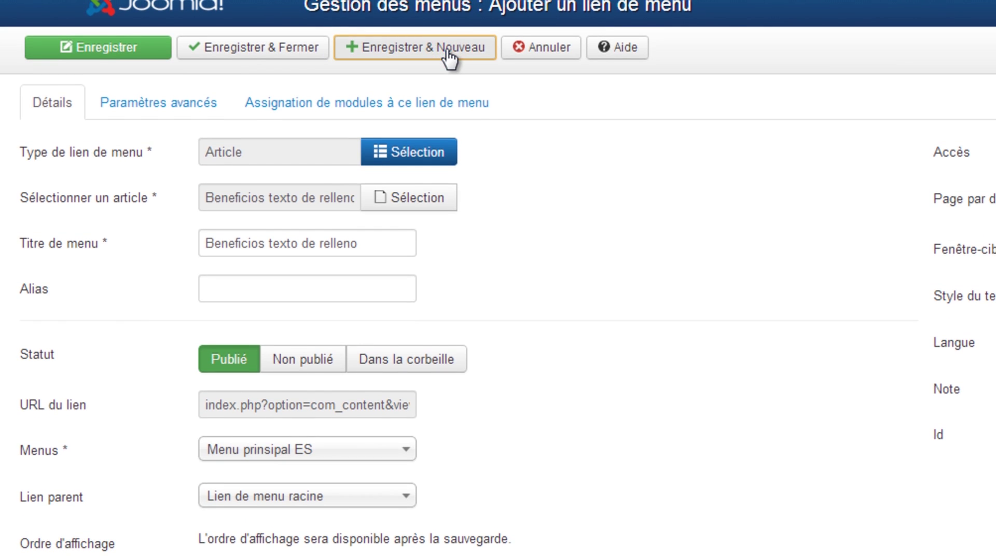
Save the Beneficios link and start a new single-article link
{"action": "left_click", "coordinate": [449, 59]}
{"action": "left_click", "coordinate": [411, 231]}
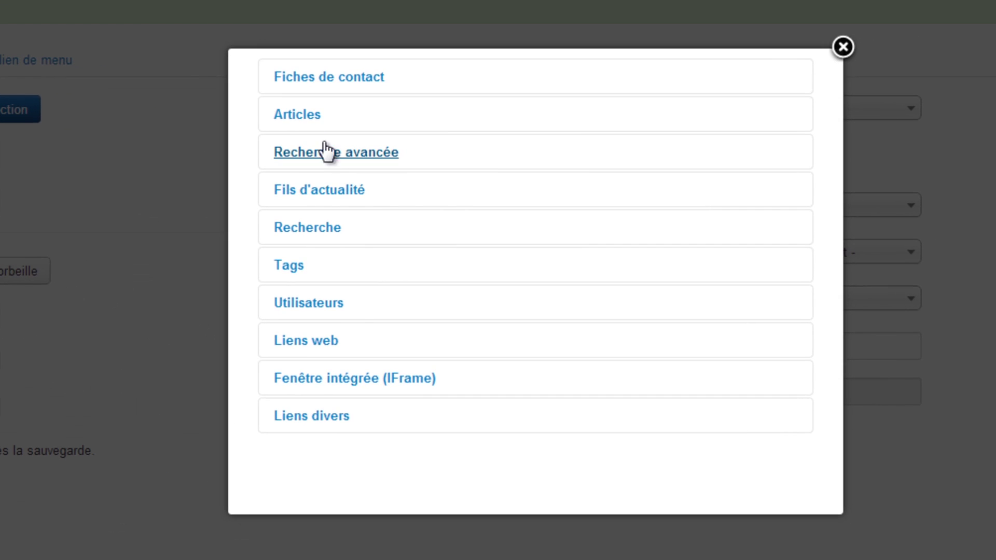
{"action": "left_click", "coordinate": [298, 115]}
{"action": "left_click", "coordinate": [310, 195]}
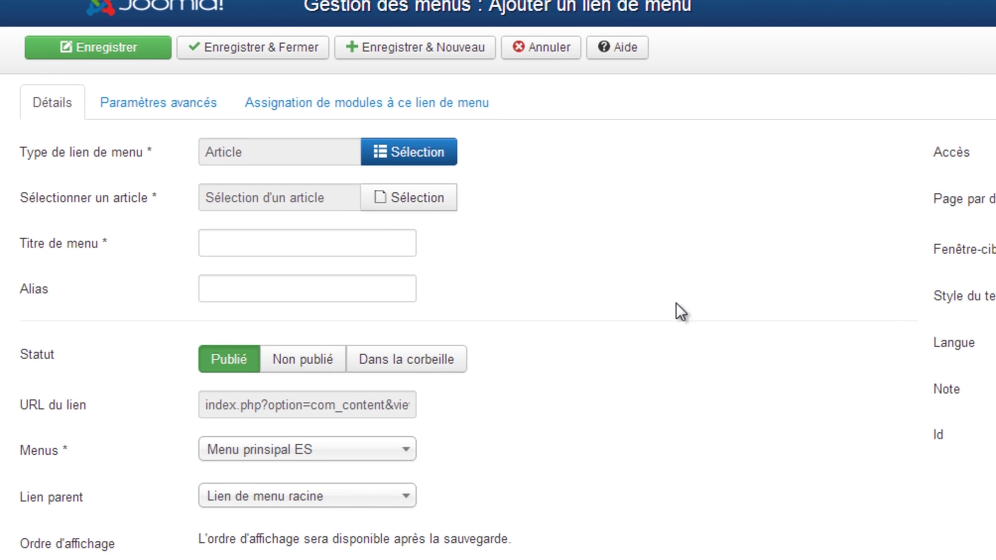
{"action": "left_click", "coordinate": [201, 138]}
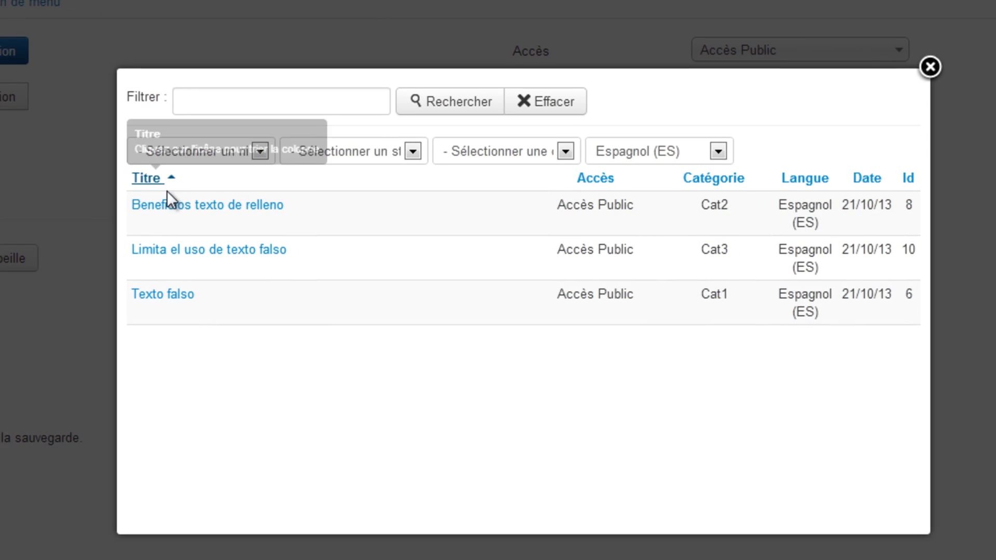
Link the Limita el uso de texto falso article, reuse its title, and set Espagnol (ES)
{"action": "left_click_drag", "start_coordinate": [296, 251], "coordinate": [158, 248]}
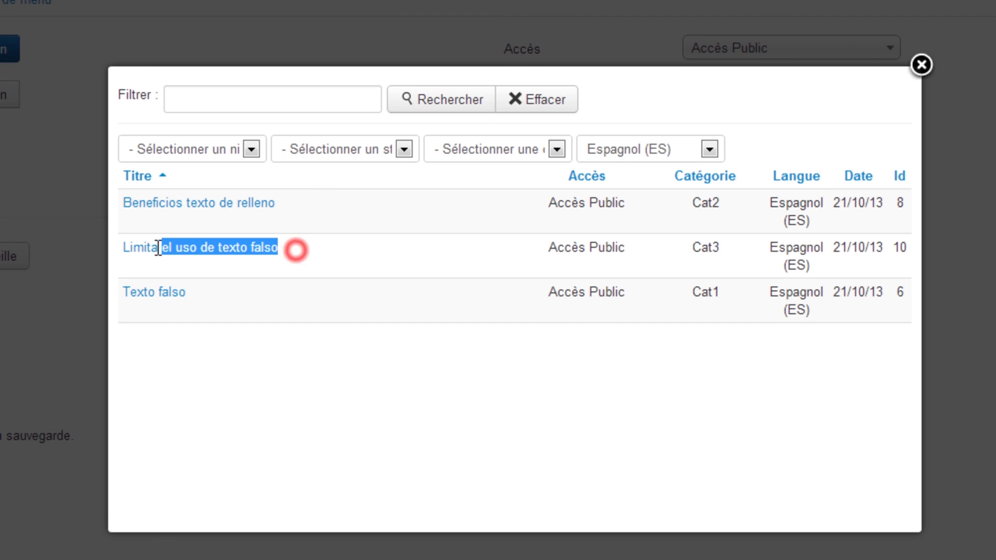
{"action": "right_click", "coordinate": [133, 244]}
{"action": "left_click", "coordinate": [183, 370]}
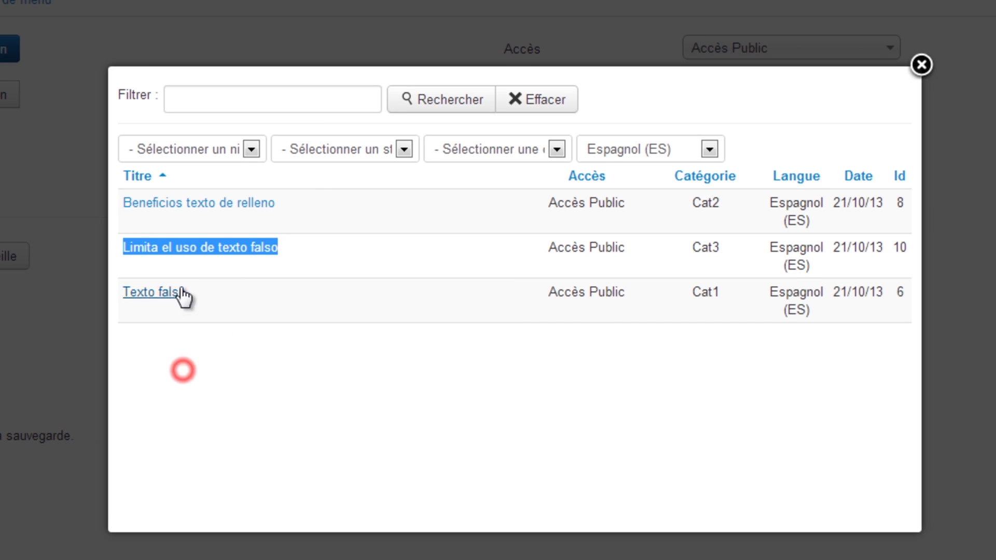
{"action": "left_click", "coordinate": [191, 249]}
{"action": "right_click", "coordinate": [362, 239]}
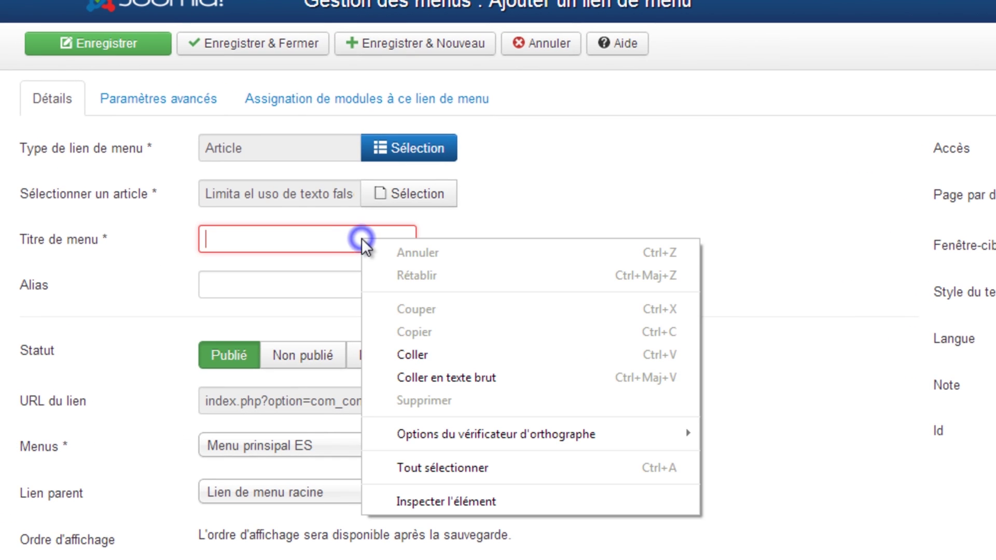
{"action": "left_click", "coordinate": [422, 376]}
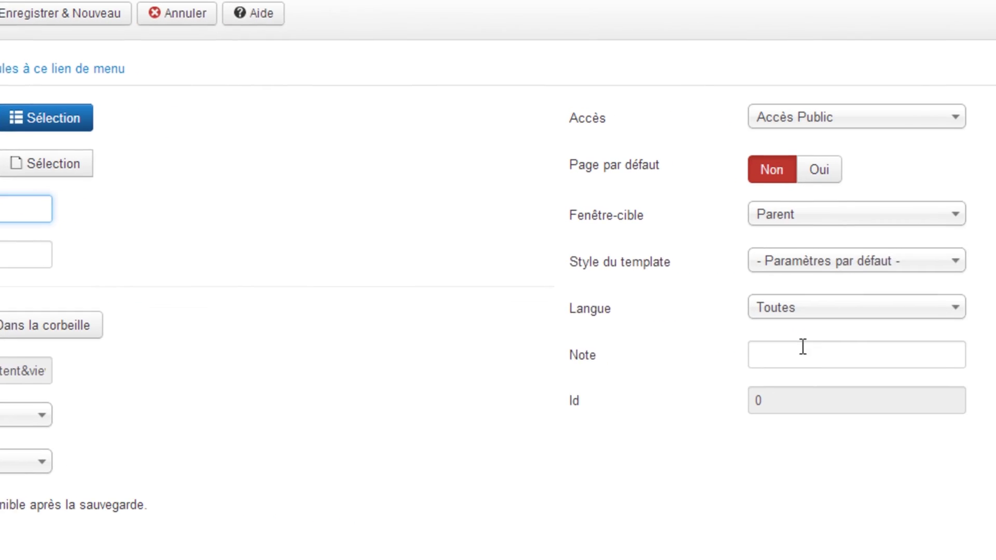
{"action": "left_click", "coordinate": [776, 307]}
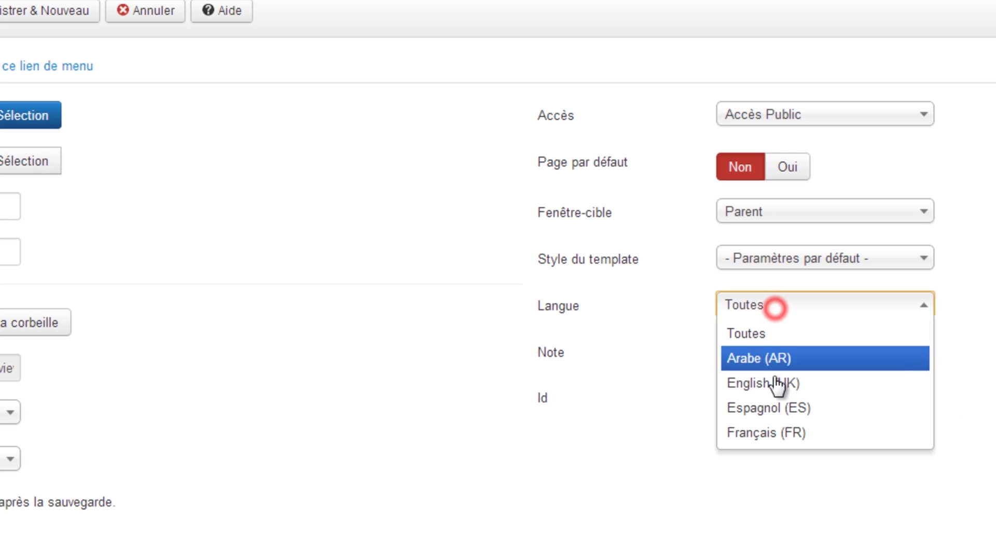
{"action": "left_click", "coordinate": [776, 411]}
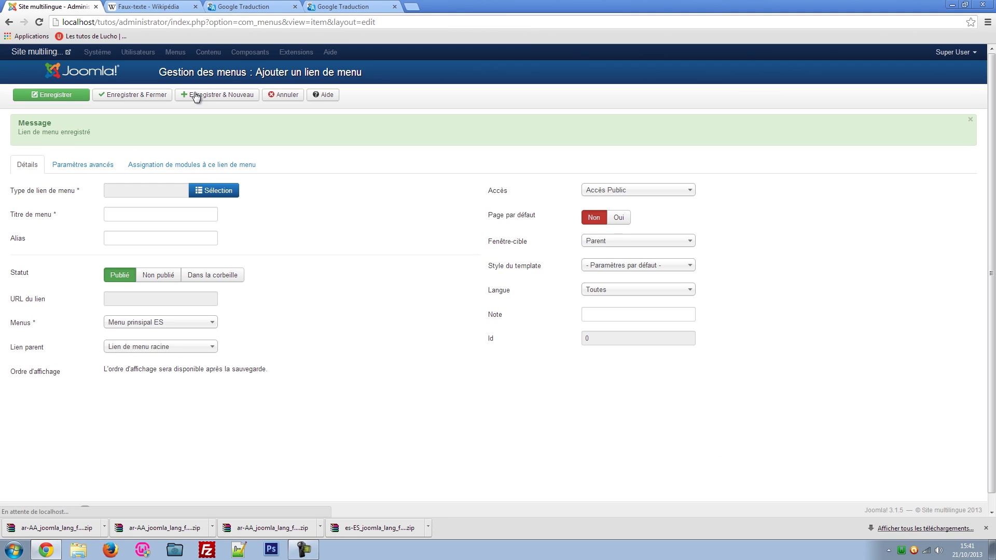
Make the new link a category blog of Catégories AR
{"action": "left_click", "coordinate": [216, 191]}
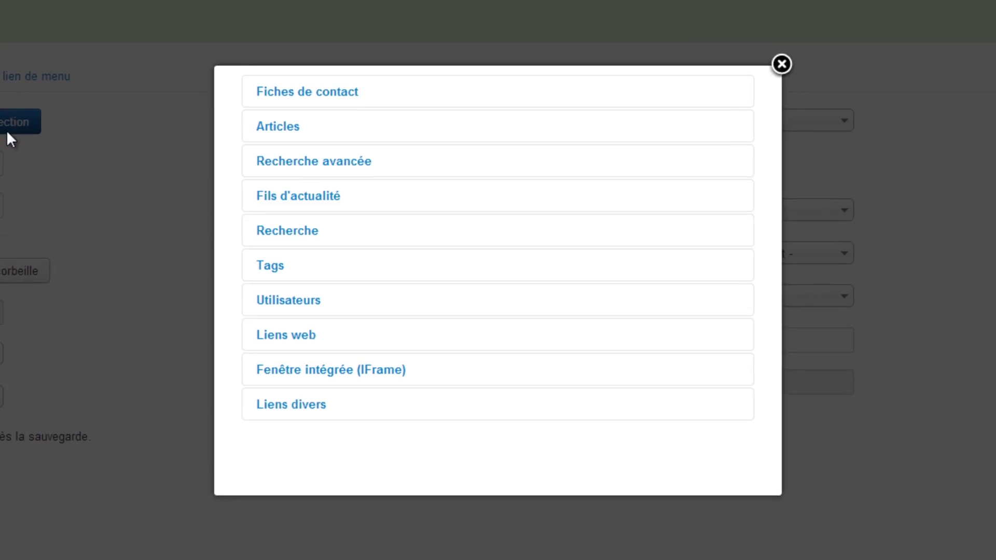
{"action": "left_click", "coordinate": [252, 109]}
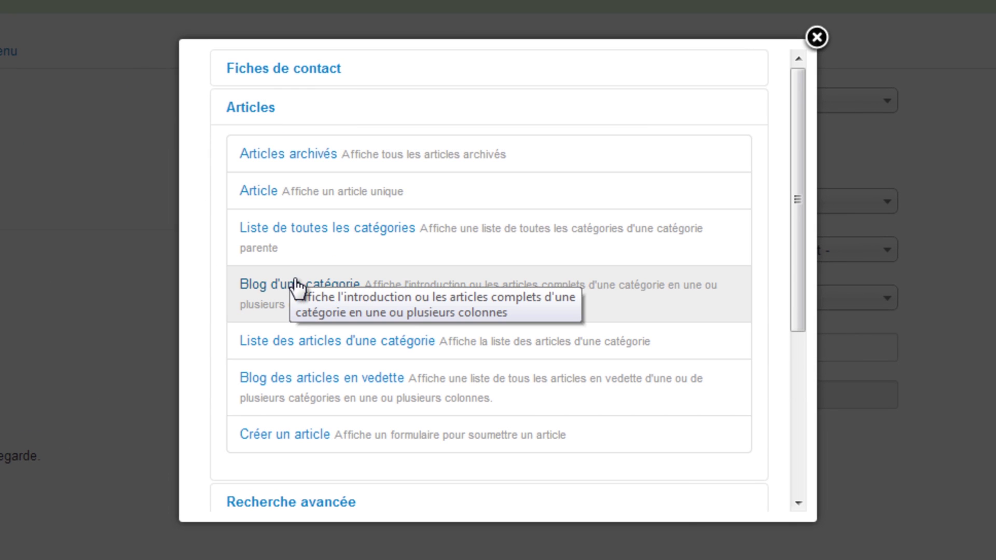
{"action": "left_click", "coordinate": [296, 285]}
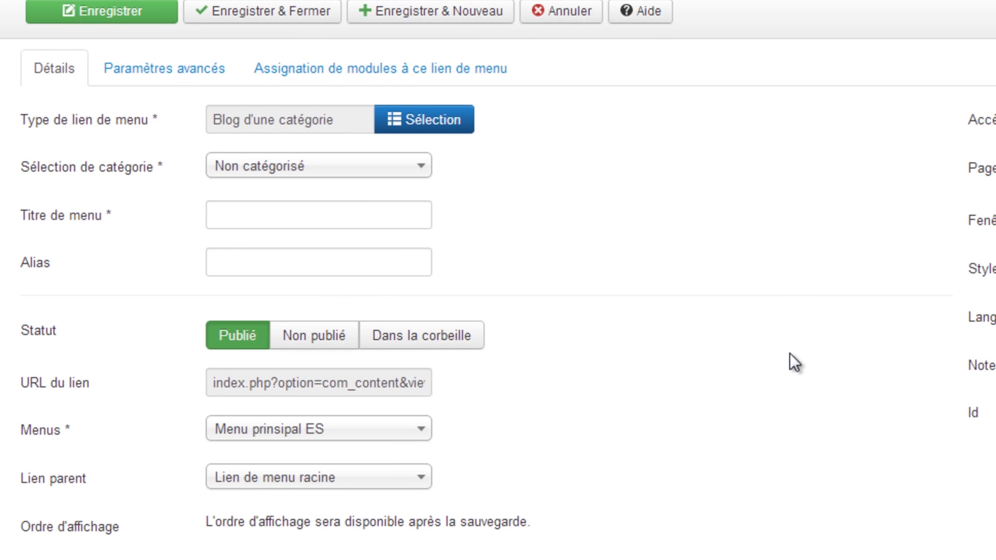
{"action": "left_click", "coordinate": [335, 167]}
{"action": "left_click_drag", "start_coordinate": [417, 265], "coordinate": [418, 364]}
{"action": "left_click", "coordinate": [306, 397]}
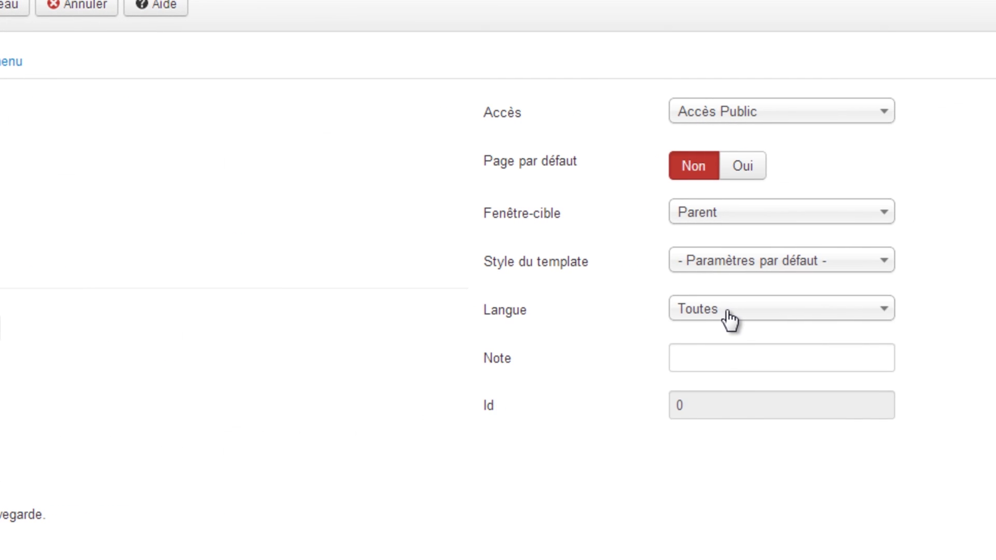
Set language Arabe (AR), place it in Menu principal AR as the default page, and save
{"action": "left_click", "coordinate": [728, 319]}
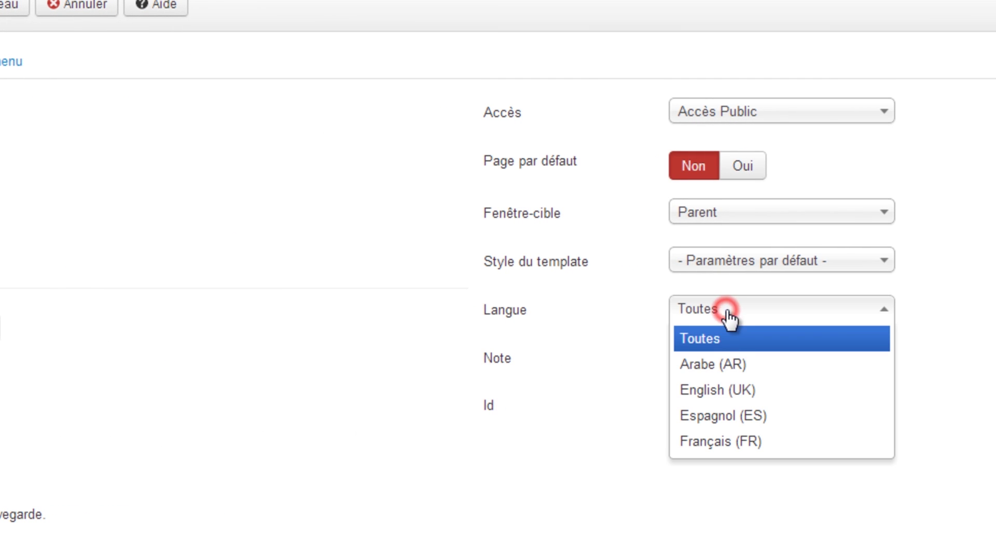
{"action": "left_click", "coordinate": [729, 359]}
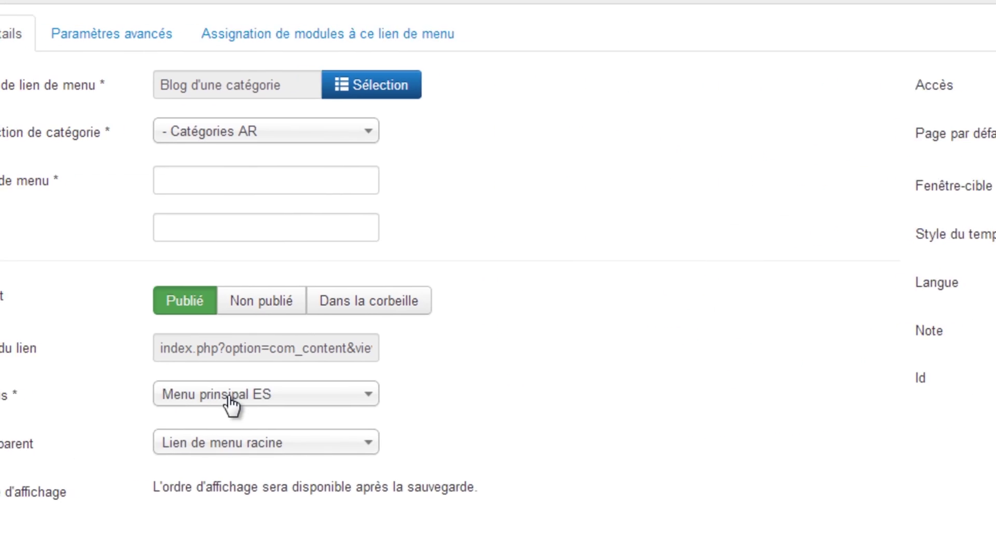
{"action": "left_click", "coordinate": [418, 342]}
{"action": "left_click", "coordinate": [339, 451]}
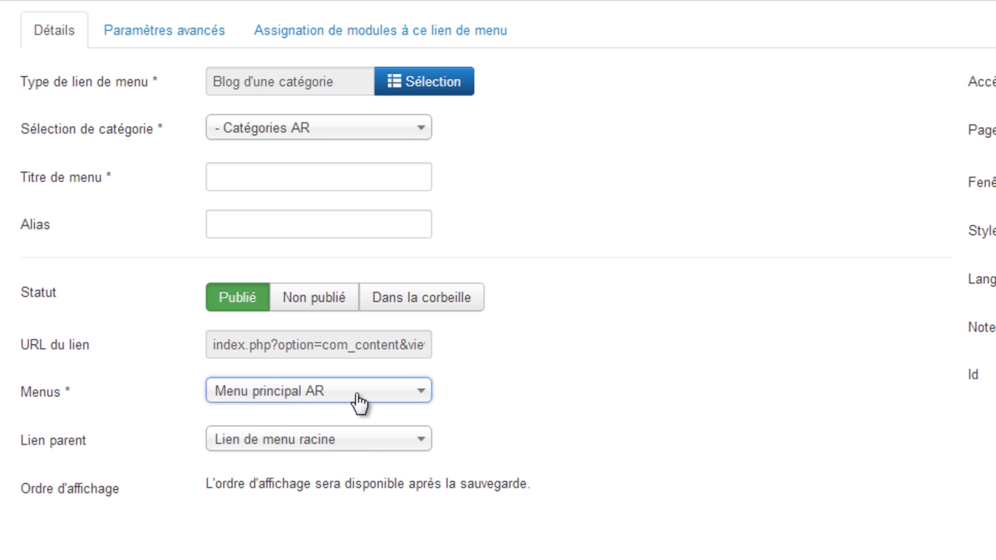
{"action": "left_click", "coordinate": [787, 183]}
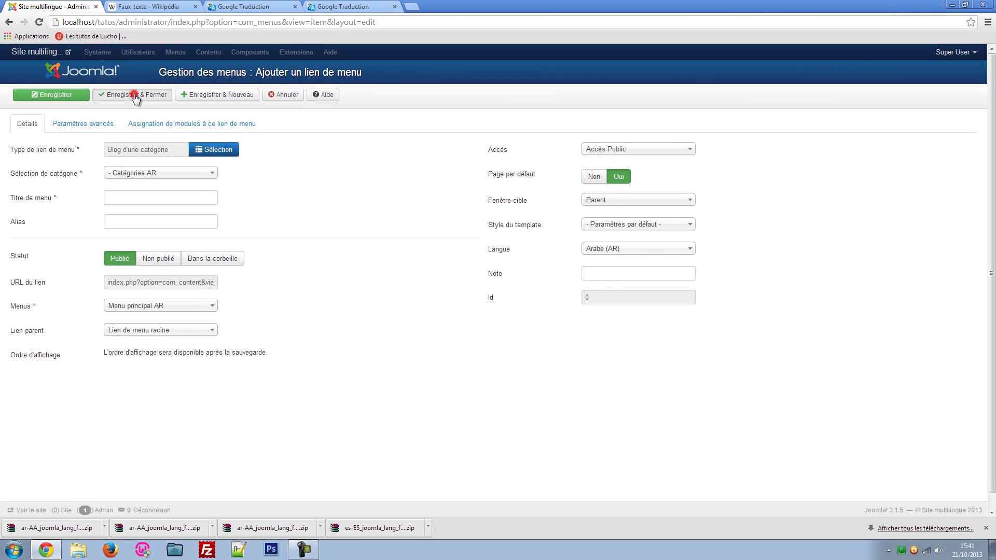
{"action": "left_click", "coordinate": [134, 96]}
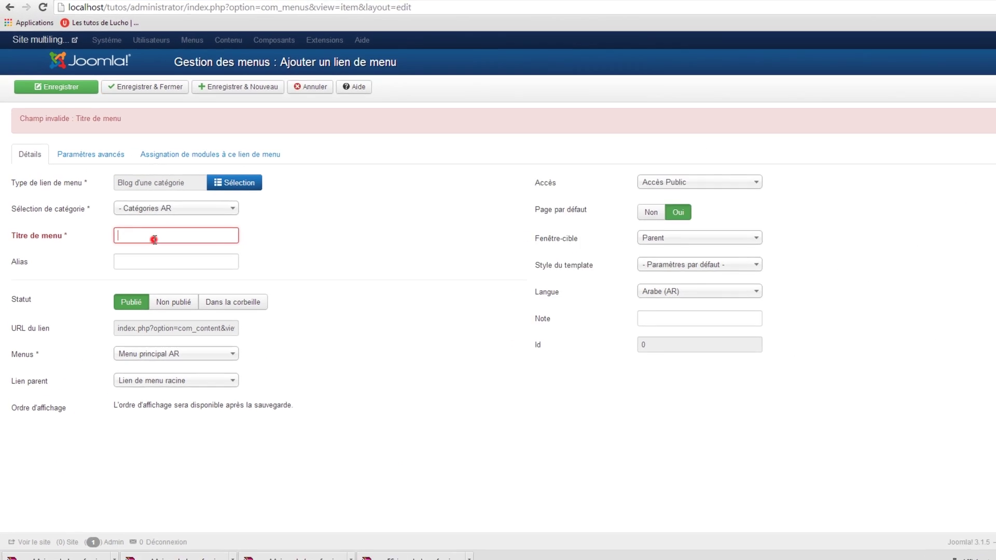
Title the link Accueil, then list only the Menu principal AR links
{"action": "left_click", "coordinate": [142, 234]}
{"action": "type", "text": "Ac"}
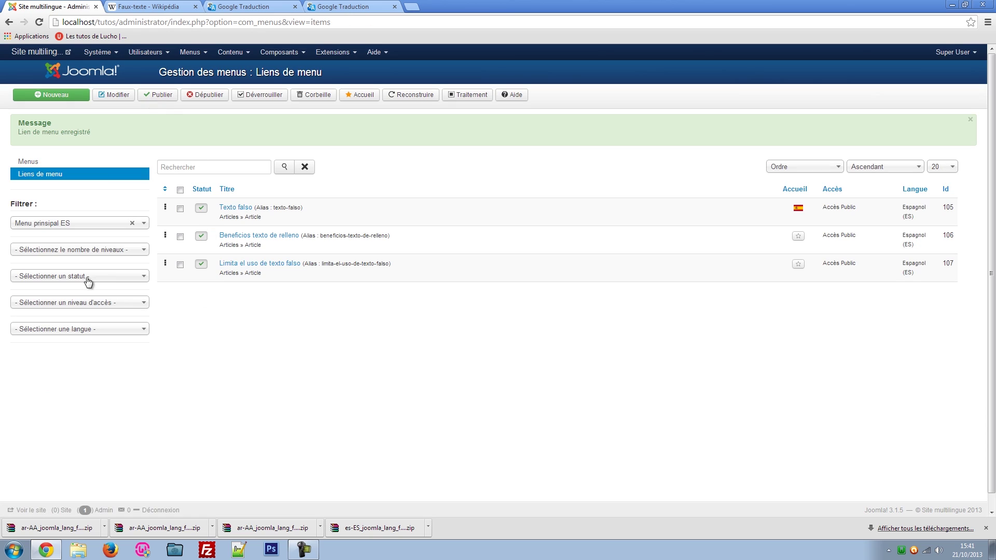
{"action": "left_click", "coordinate": [69, 224]}
{"action": "left_click", "coordinate": [68, 252]}
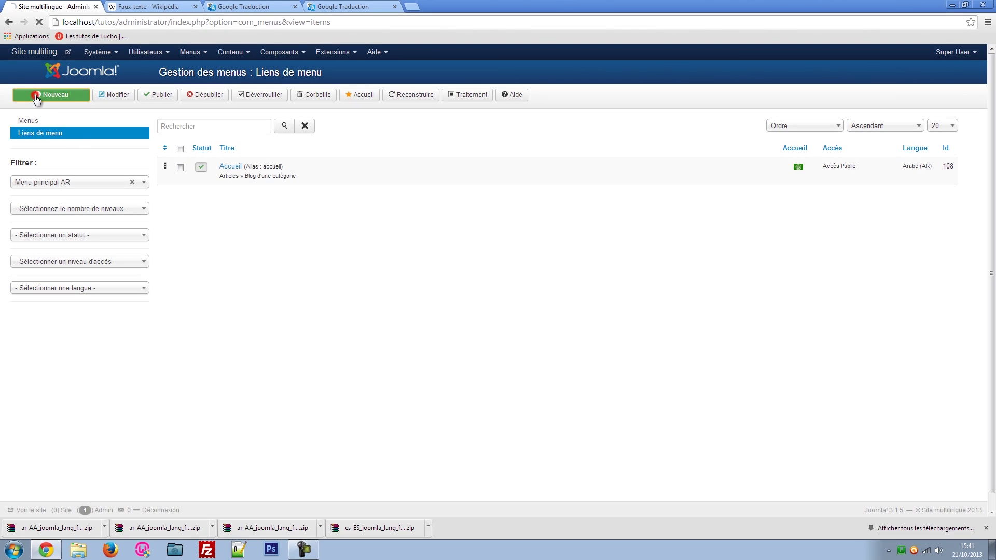
Start a single-contact link in Arabe (AR) and select the contact to show
{"action": "left_click", "coordinate": [210, 150]}
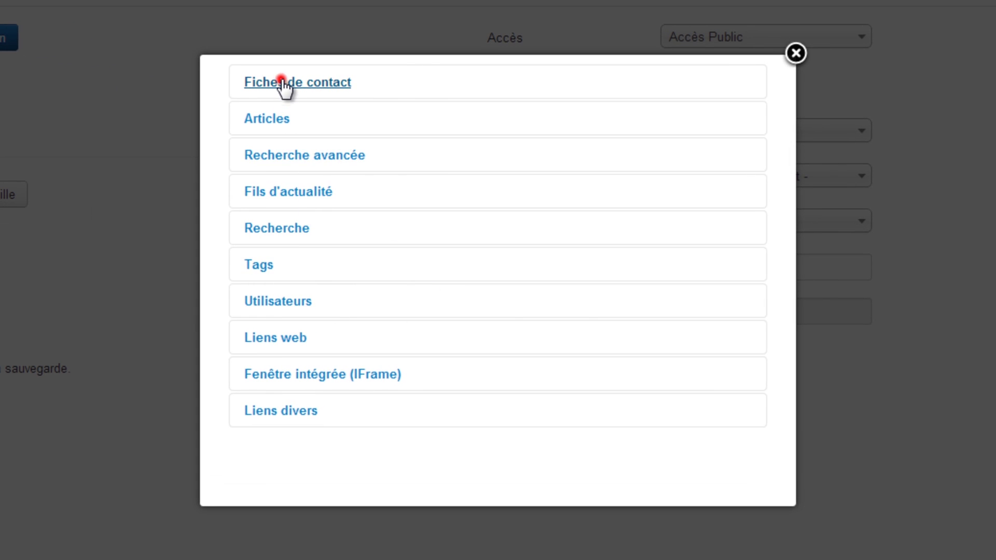
{"action": "left_click", "coordinate": [282, 81]}
{"action": "left_click", "coordinate": [279, 235]}
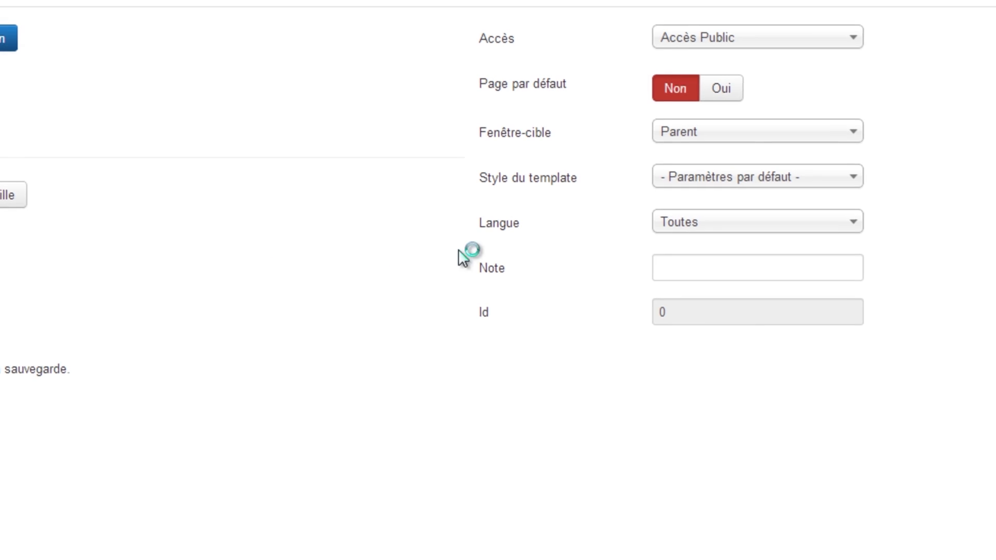
{"action": "left_click", "coordinate": [701, 228]}
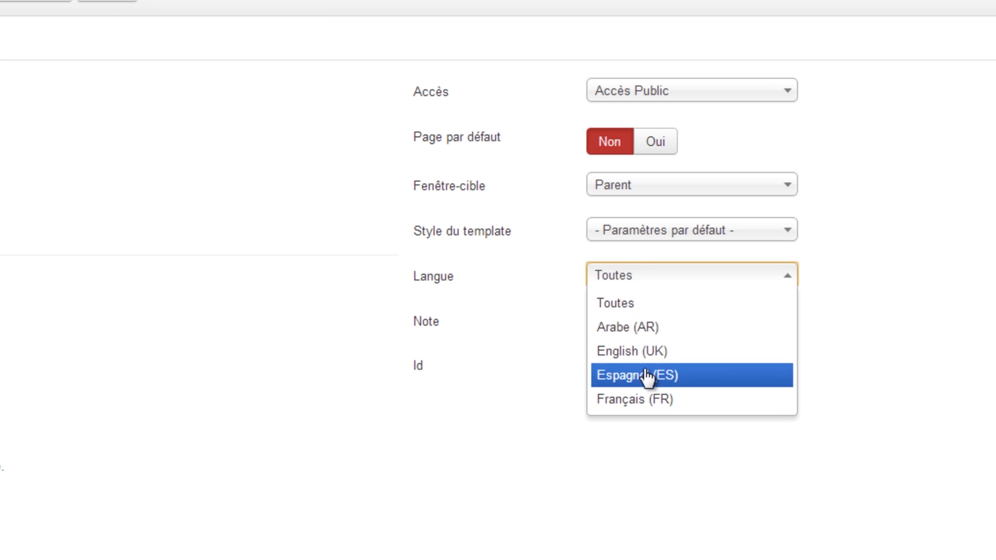
{"action": "left_click", "coordinate": [643, 328]}
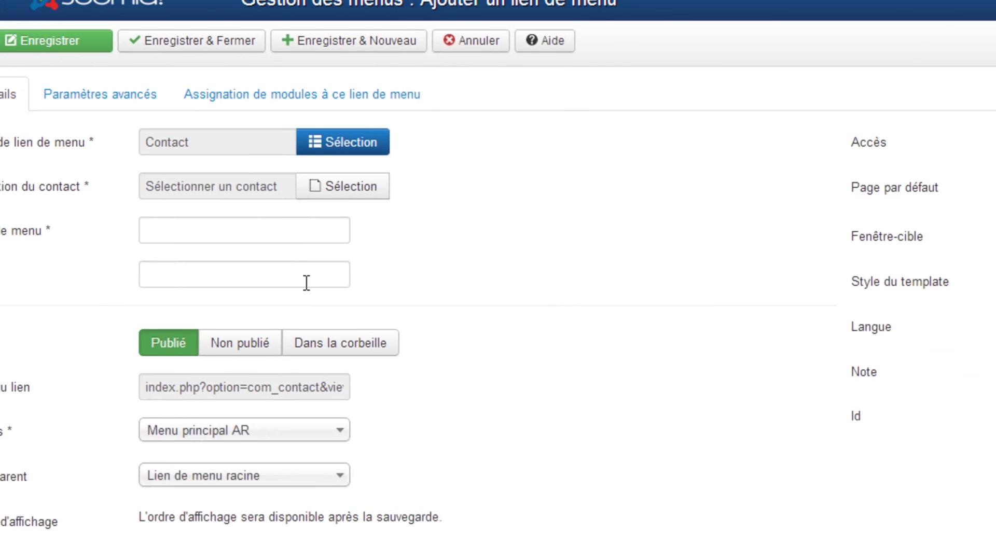
{"action": "left_click", "coordinate": [340, 193]}
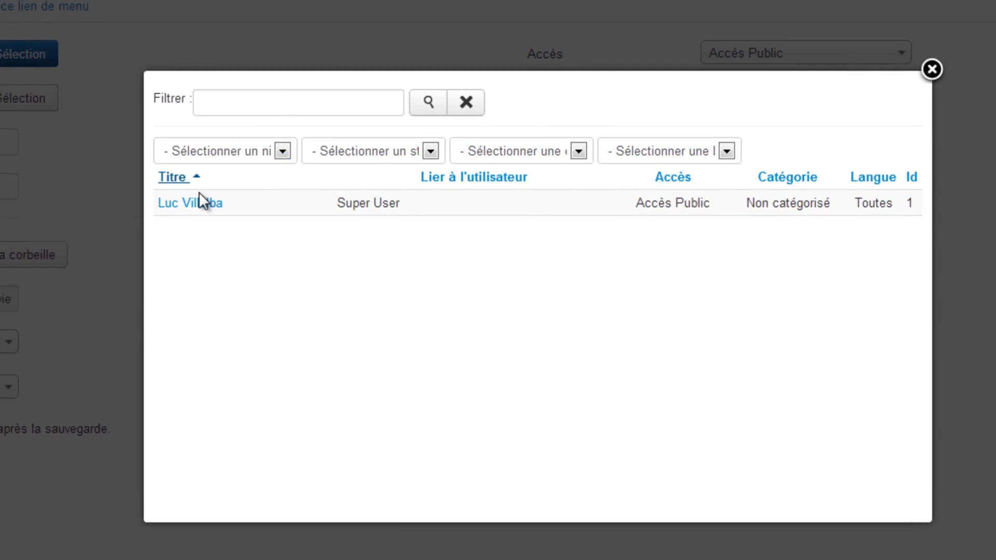
{"action": "left_click", "coordinate": [536, 294]}
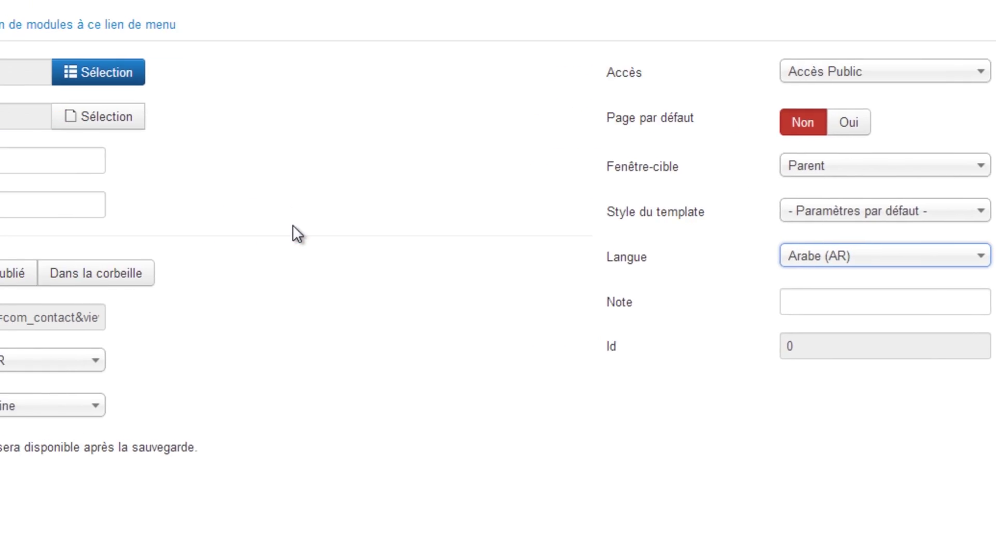
Title the link with the contact's name and save it
{"action": "left_click", "coordinate": [225, 223]}
{"action": "type", "text": "Luc Villalba"}
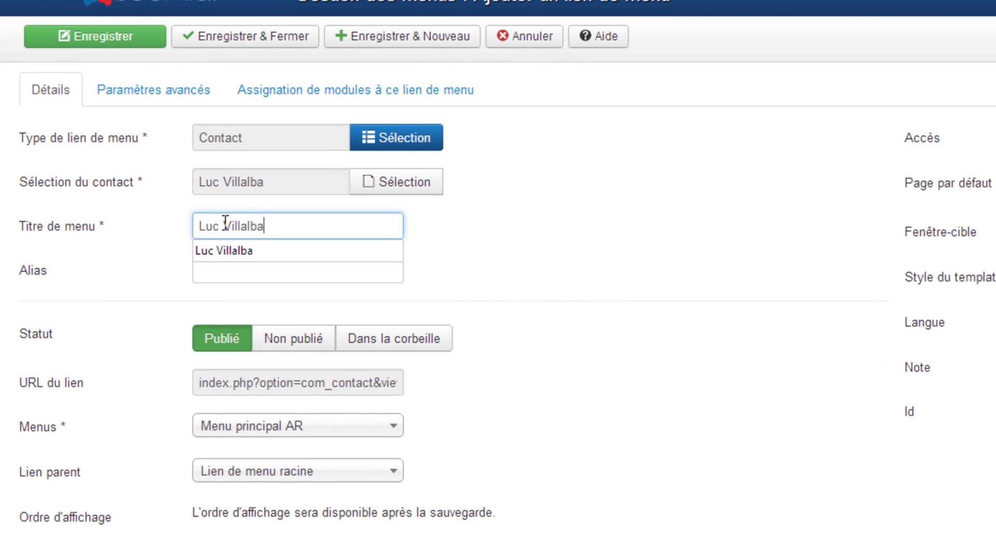
{"action": "left_click", "coordinate": [746, 311]}
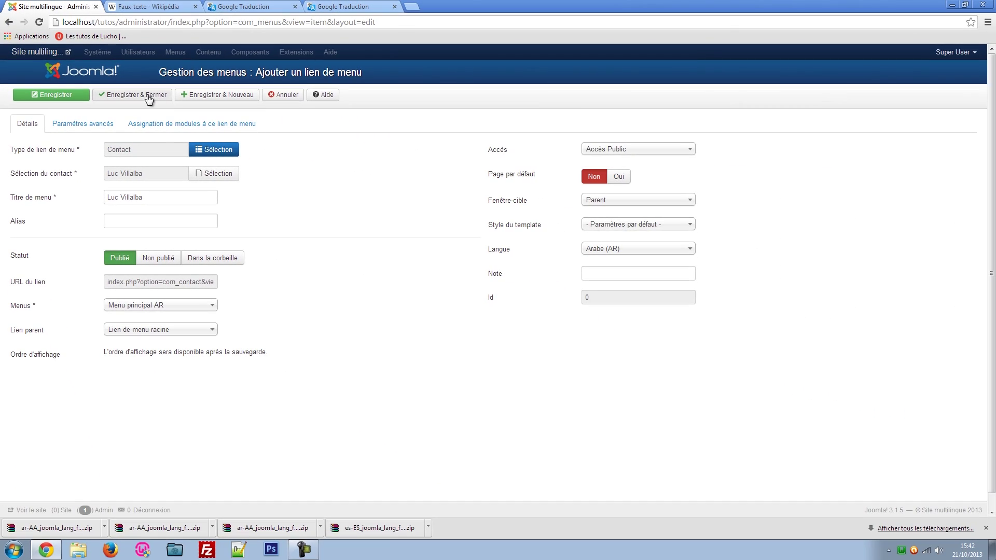
{"action": "left_click", "coordinate": [133, 96]}
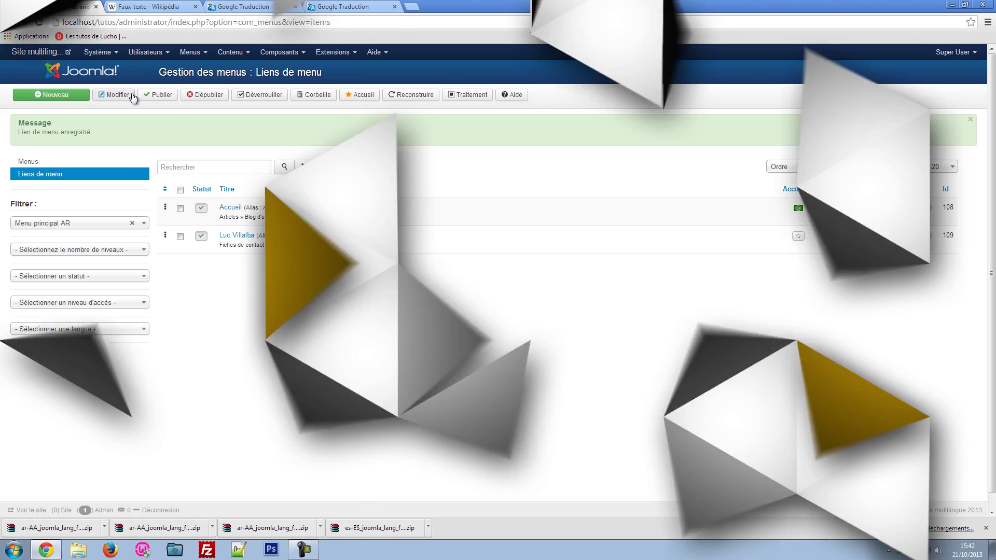
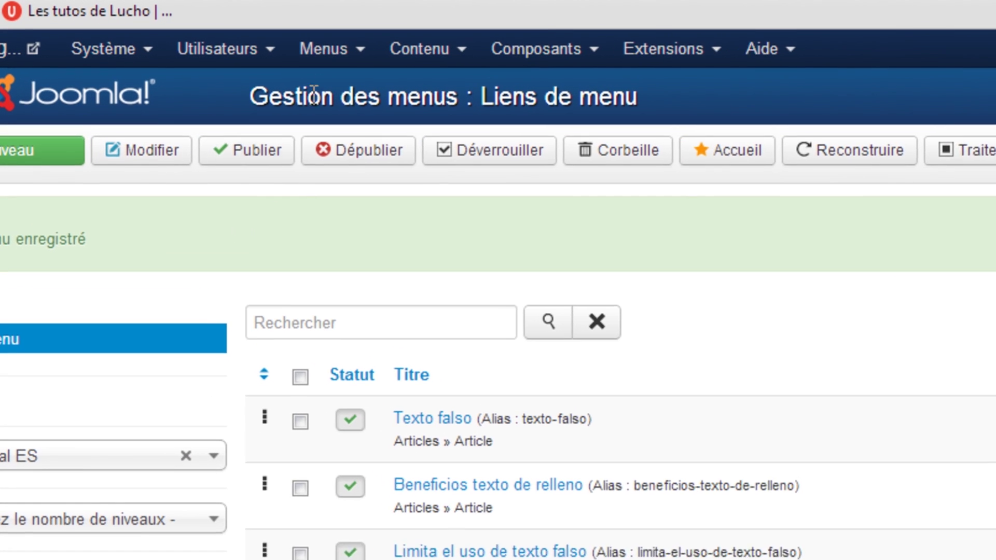
Go to the site modules list after glancing at the menus list
{"action": "left_click", "coordinate": [340, 43]}
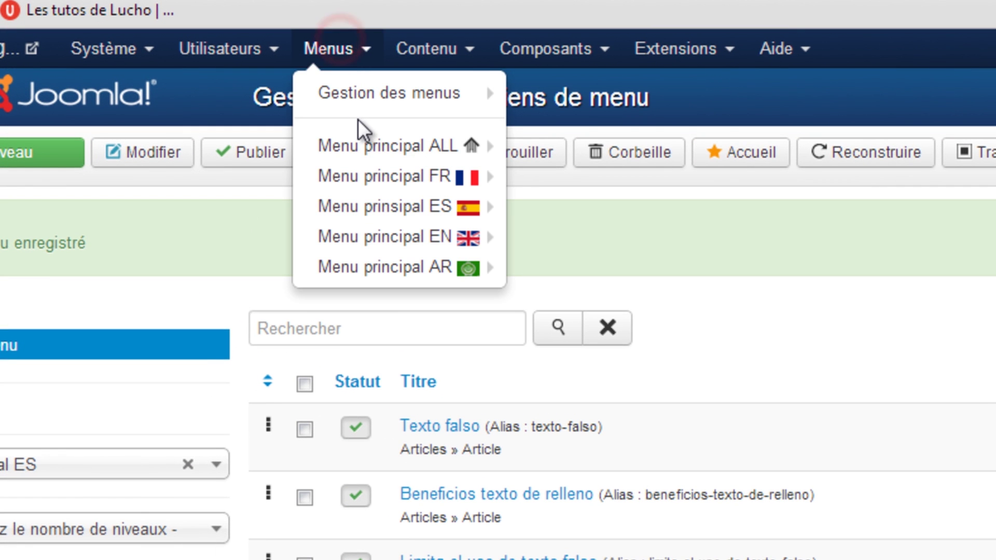
{"action": "mouse_move", "coordinate": [383, 214]}
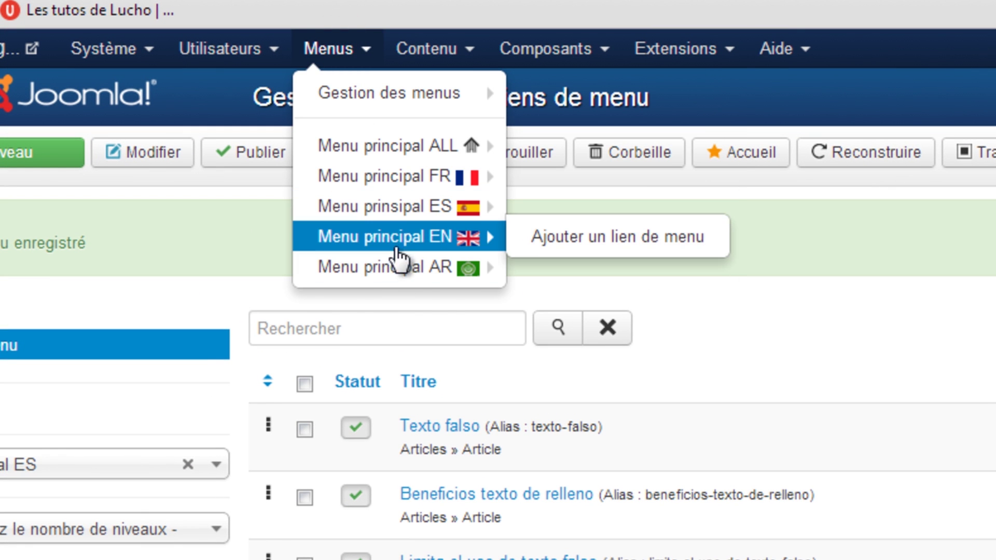
{"action": "mouse_move", "coordinate": [409, 178]}
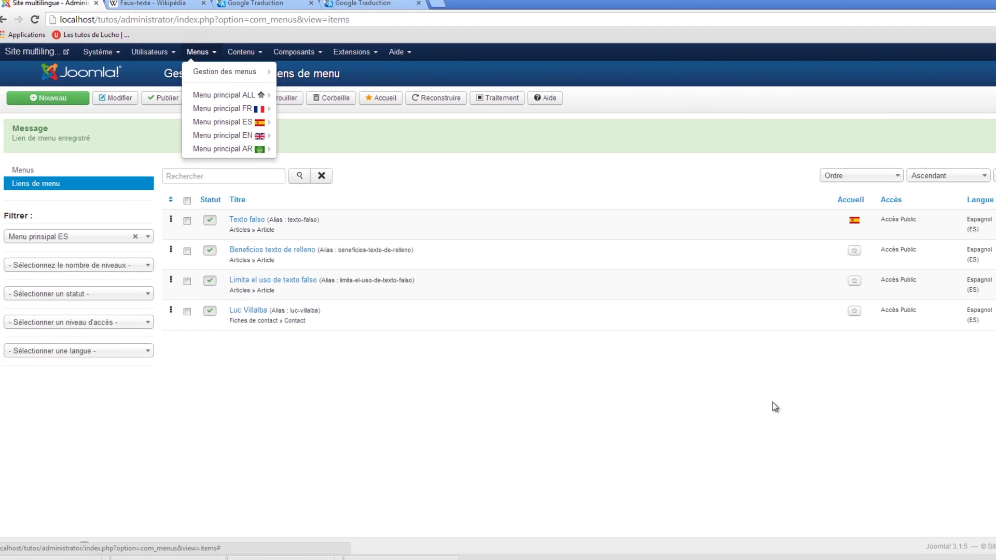
{"action": "left_click", "coordinate": [718, 372]}
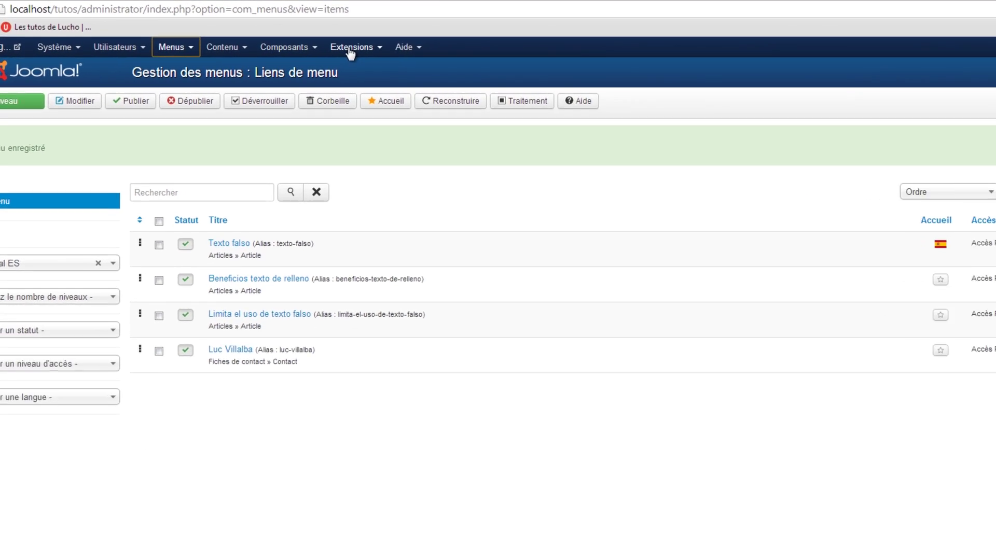
{"action": "left_click", "coordinate": [332, 52]}
{"action": "left_click", "coordinate": [415, 114]}
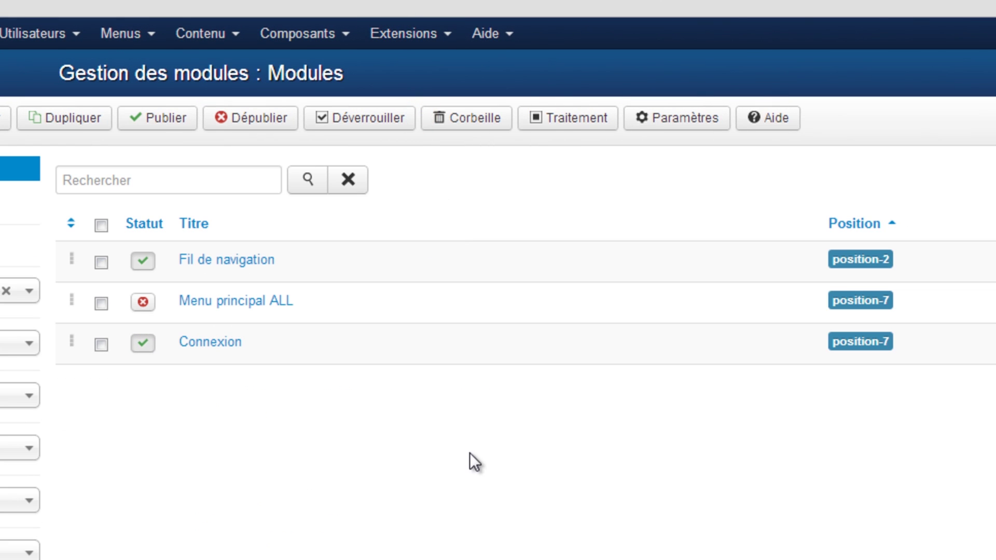
Duplicate Menu principal ALL, rename it Menu principal FR, publish it and set language Français (FR)
{"action": "left_click", "coordinate": [101, 303]}
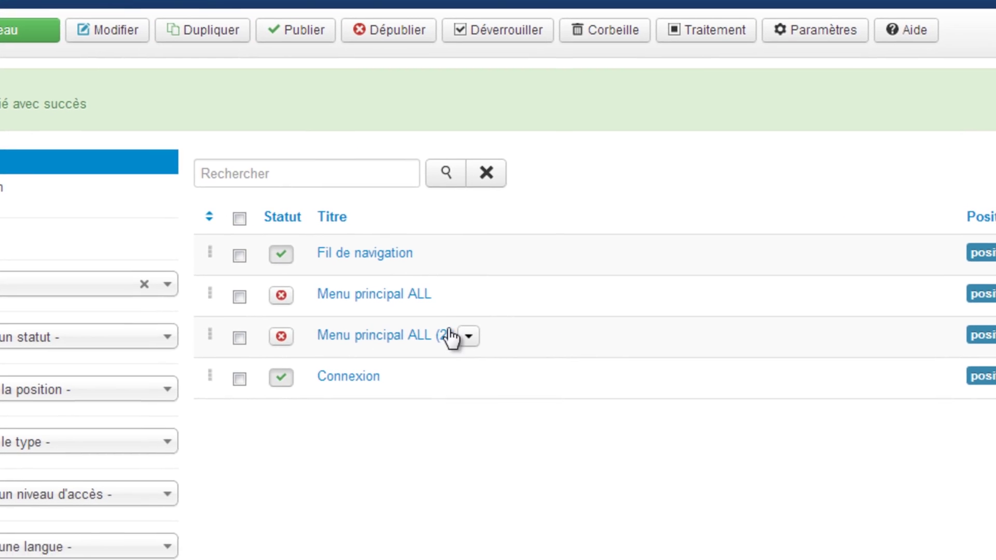
{"action": "left_click", "coordinate": [377, 328]}
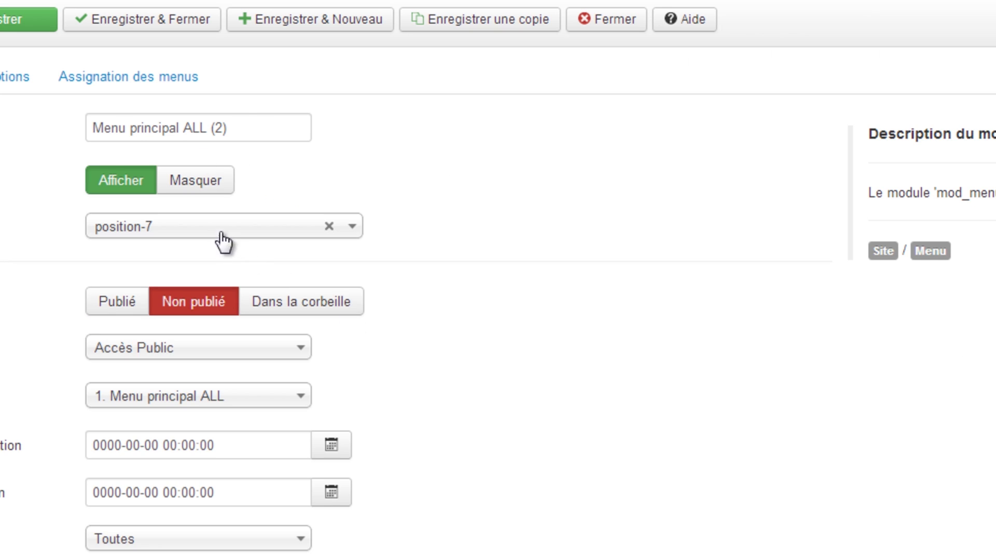
{"action": "left_click_drag", "start_coordinate": [242, 126], "coordinate": [182, 126]}
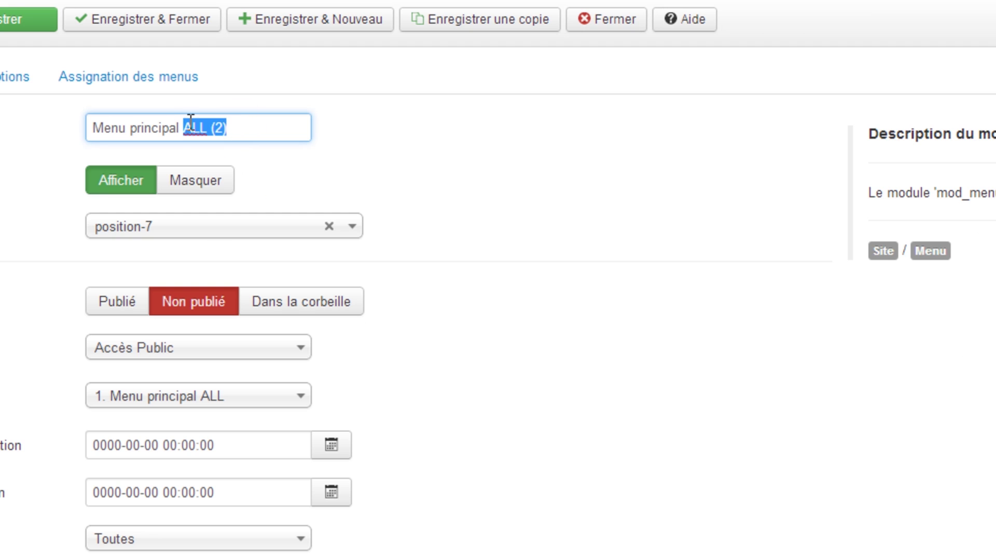
{"action": "type", "text": "FR"}
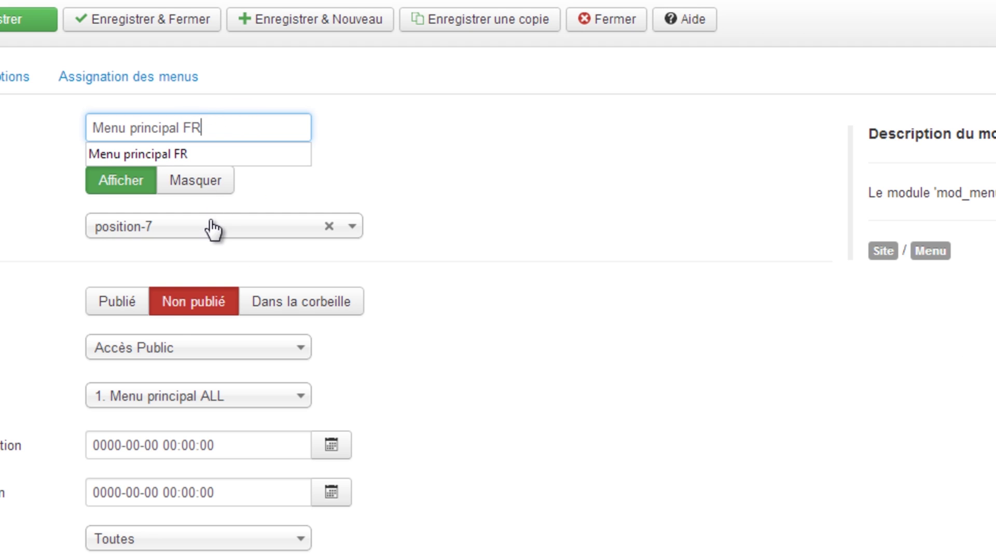
{"action": "left_click", "coordinate": [119, 302]}
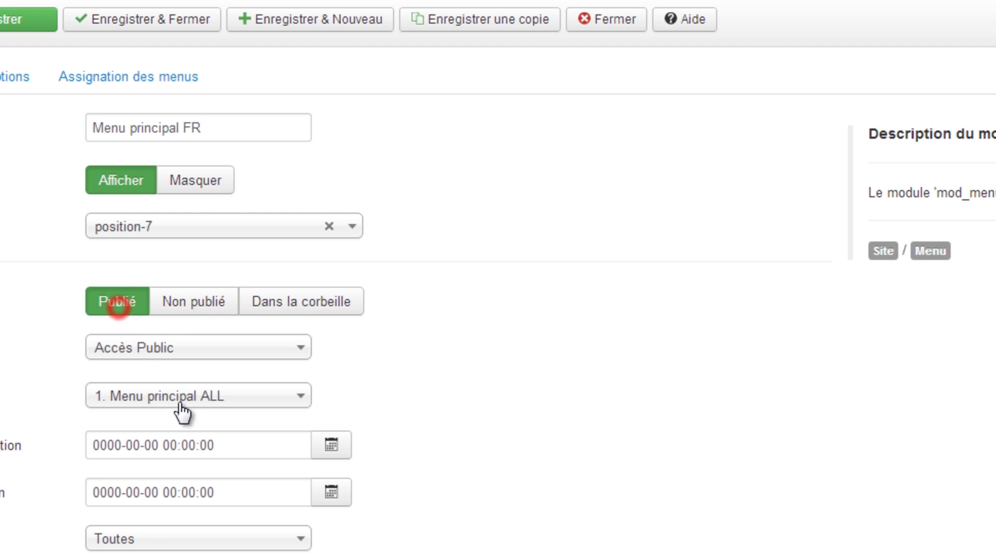
{"action": "left_click", "coordinate": [324, 467]}
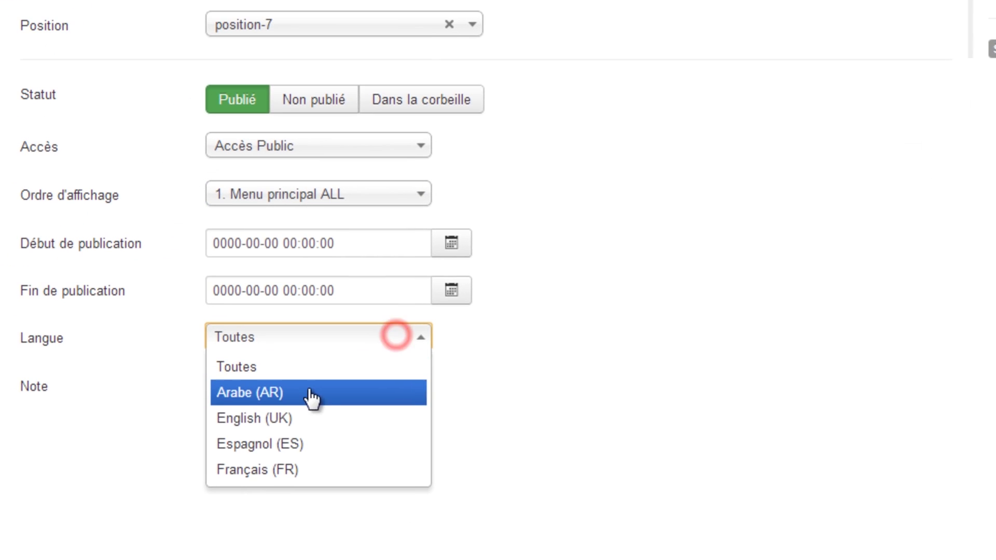
{"action": "left_click", "coordinate": [351, 473]}
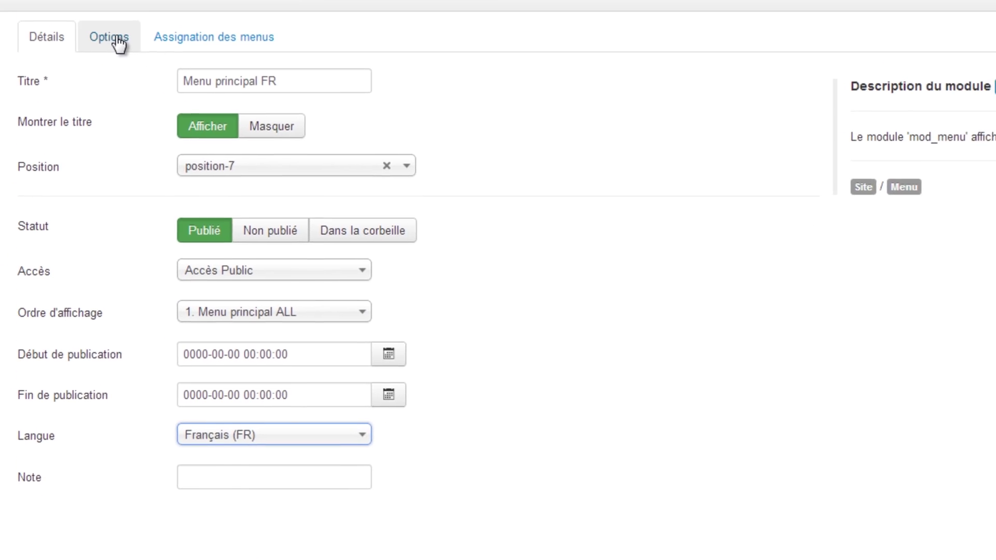
Make the module display Menu principal FR and save it as a copy
{"action": "left_click", "coordinate": [116, 35]}
{"action": "left_click", "coordinate": [248, 141]}
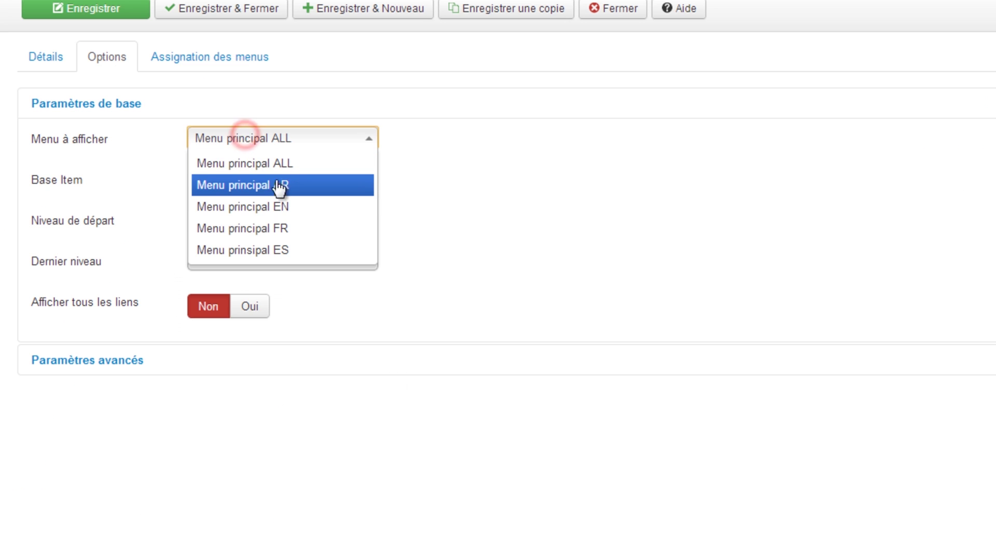
{"action": "left_click", "coordinate": [289, 231]}
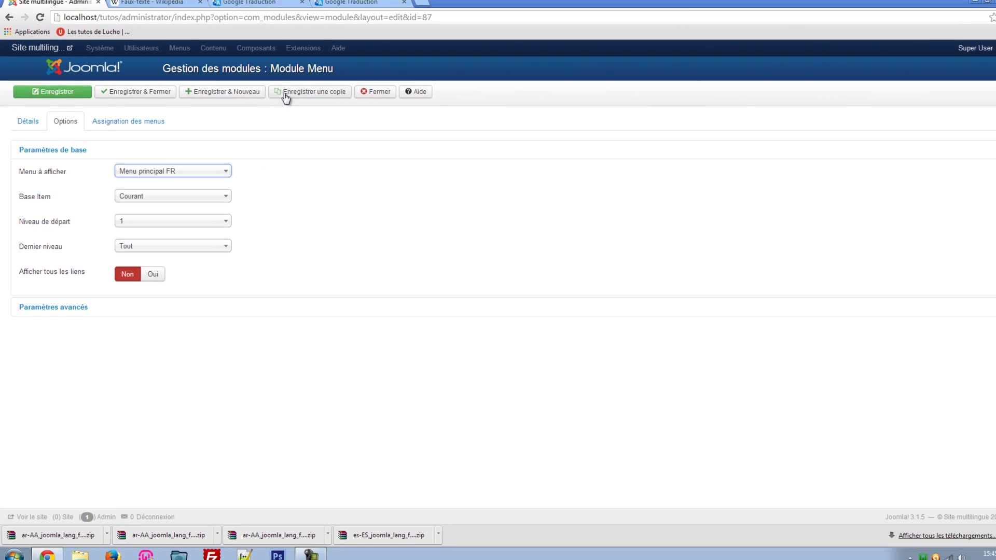
{"action": "left_click", "coordinate": [476, 13]}
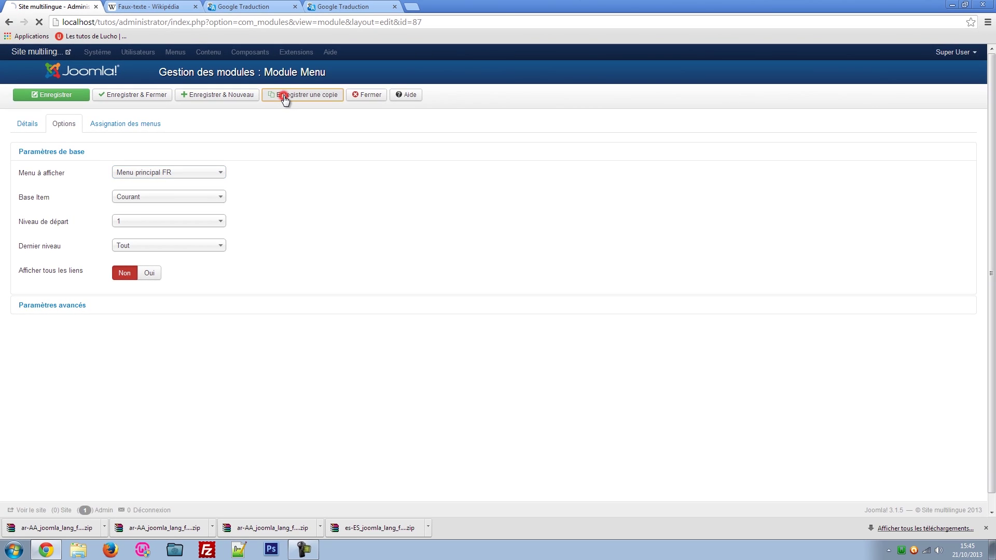
Retitle the module Menu principal EN, set English (UK) and display Menu principal EN
{"action": "left_click_drag", "start_coordinate": [191, 187], "coordinate": [165, 188]}
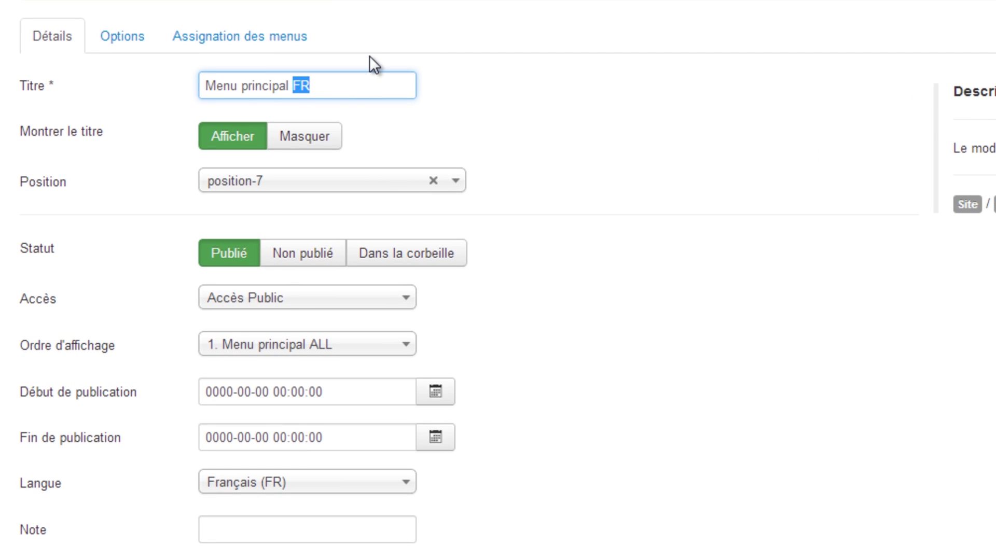
{"action": "type", "text": "EN"}
{"action": "left_click", "coordinate": [552, 133]}
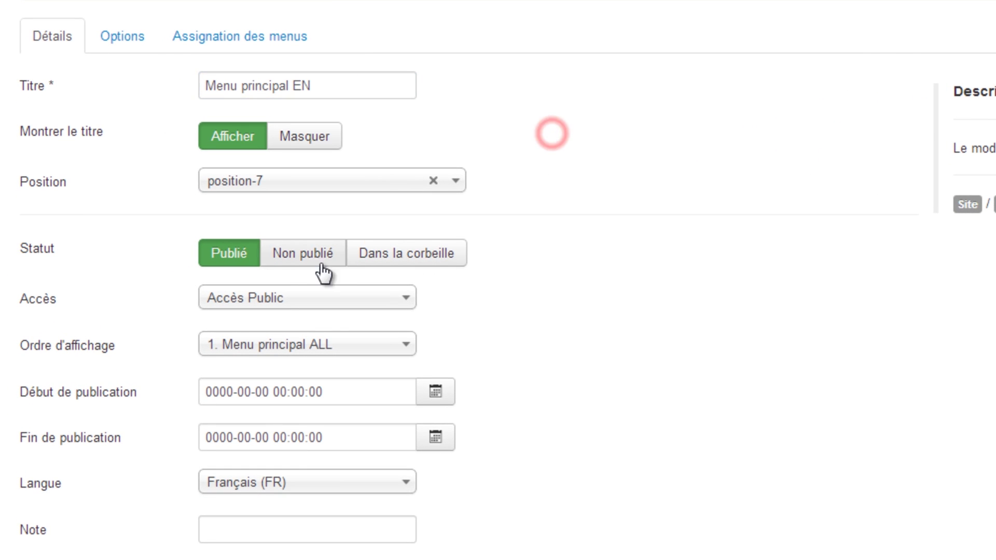
{"action": "scroll", "coordinate": [280, 410], "scroll_direction": "down", "scroll_amount": 2}
{"action": "left_click", "coordinate": [285, 369]}
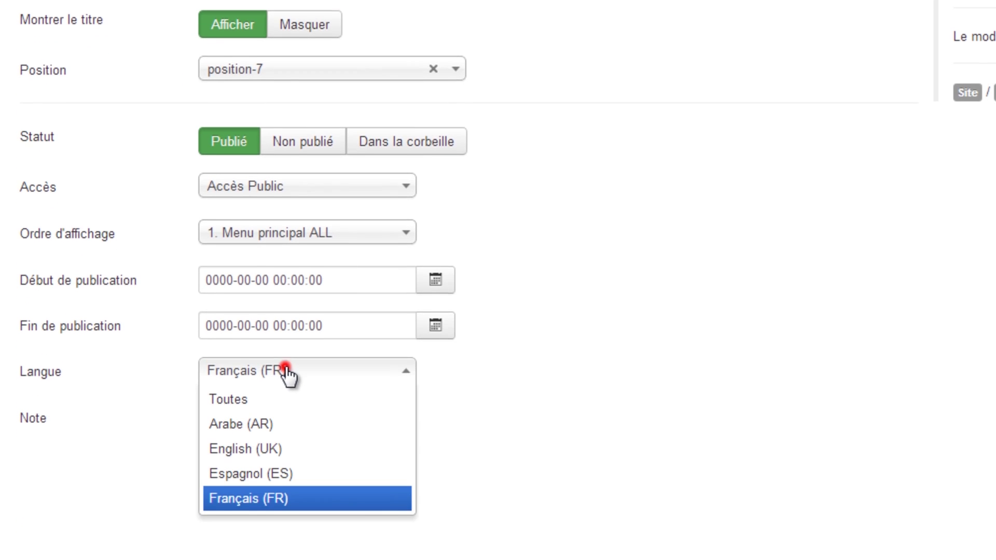
{"action": "left_click", "coordinate": [273, 456]}
{"action": "scroll", "coordinate": [167, 42], "scroll_direction": "up", "scroll_amount": 2}
{"action": "left_click", "coordinate": [206, 29]}
{"action": "left_click", "coordinate": [119, 31]}
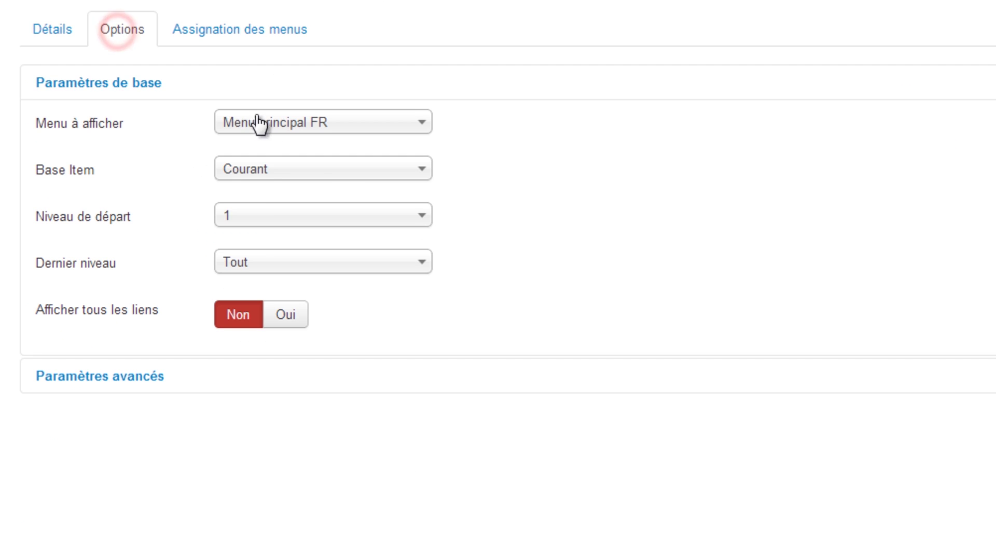
{"action": "left_click", "coordinate": [280, 123]}
{"action": "left_click", "coordinate": [325, 205]}
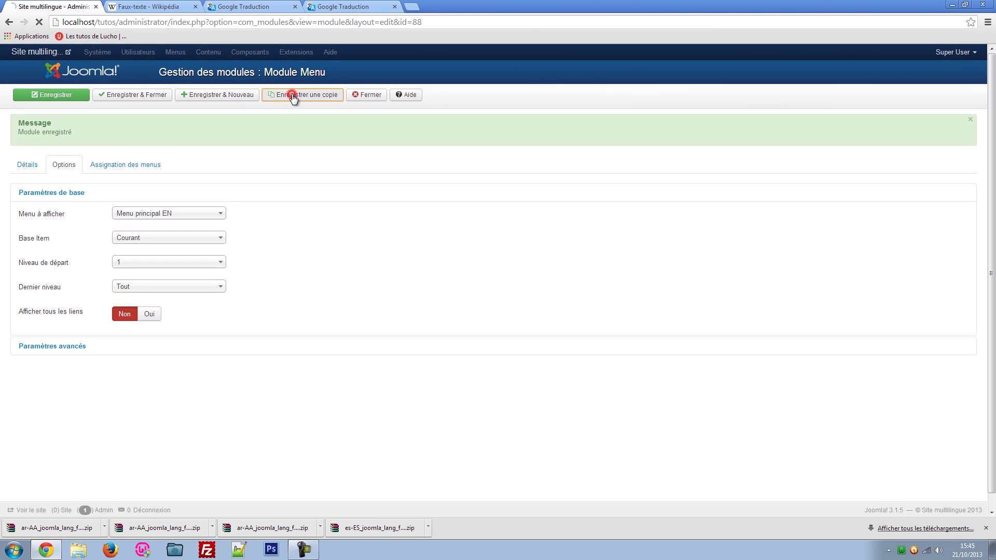
Retitle it Menu principal ES, set Espagnol (ES), display the ES menu, and save as copy
{"action": "left_click_drag", "start_coordinate": [184, 191], "coordinate": [155, 192]}
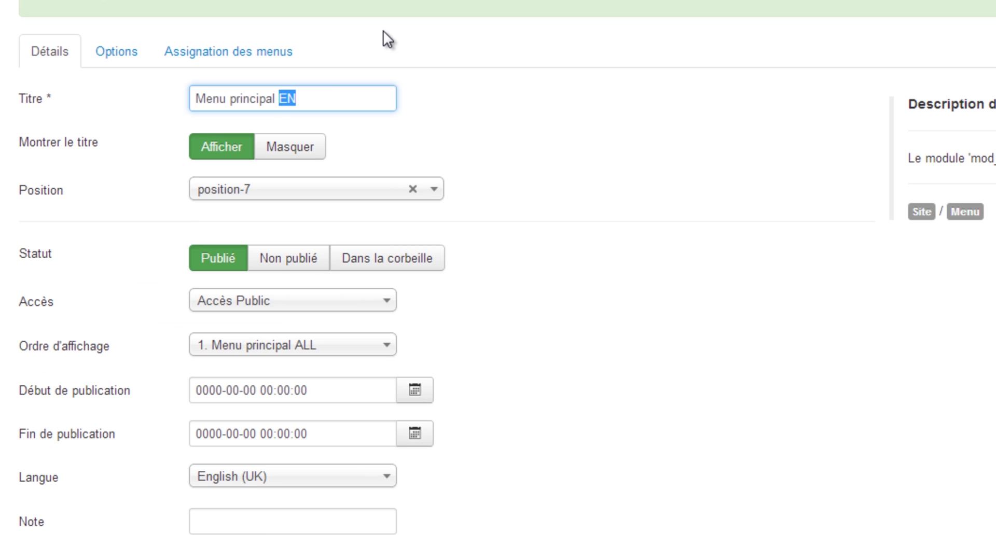
{"action": "type", "text": "ES"}
{"action": "left_click", "coordinate": [300, 356]}
{"action": "left_click", "coordinate": [300, 356]}
{"action": "left_click", "coordinate": [300, 356]}
{"action": "left_click", "coordinate": [279, 481]}
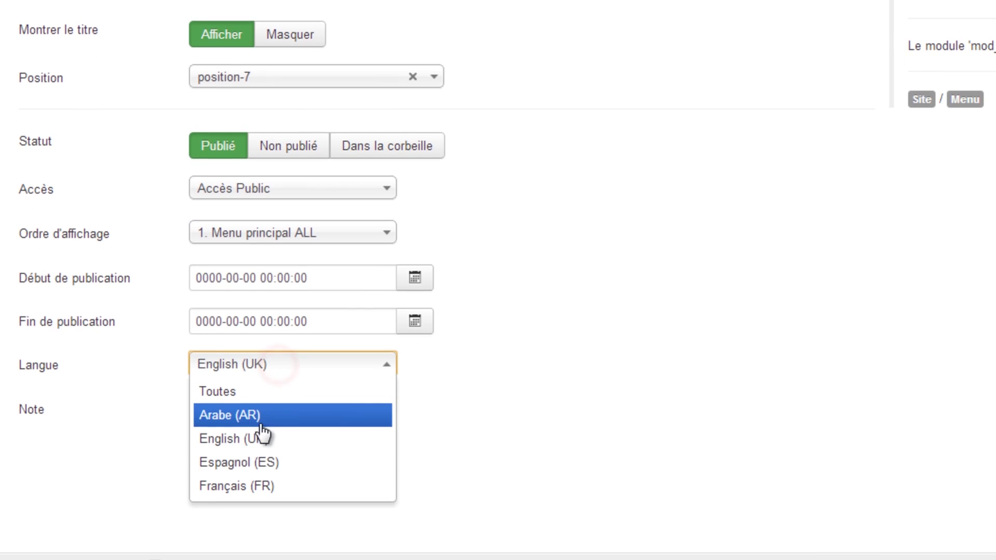
{"action": "left_click", "coordinate": [259, 465]}
{"action": "left_click", "coordinate": [116, 47]}
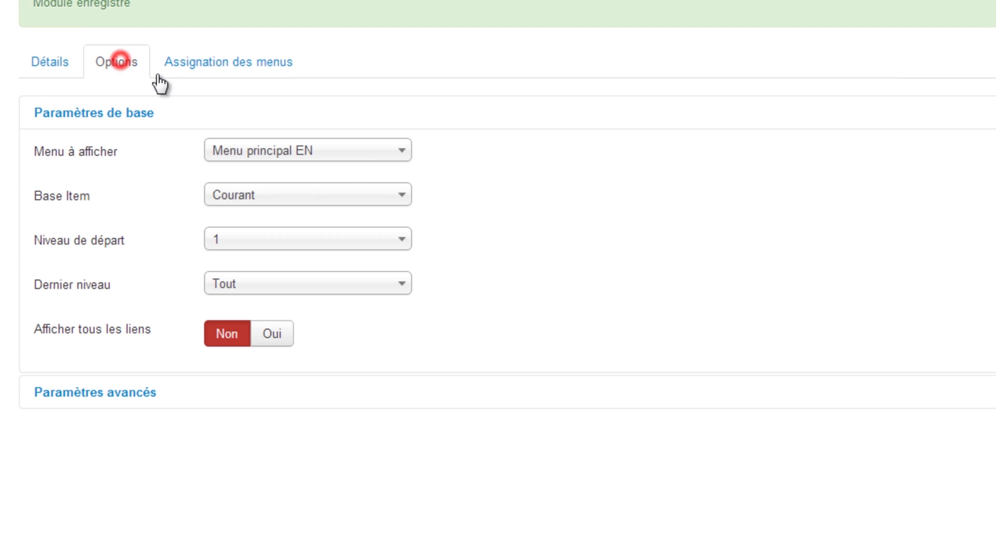
{"action": "left_click", "coordinate": [356, 158]}
{"action": "left_click", "coordinate": [332, 275]}
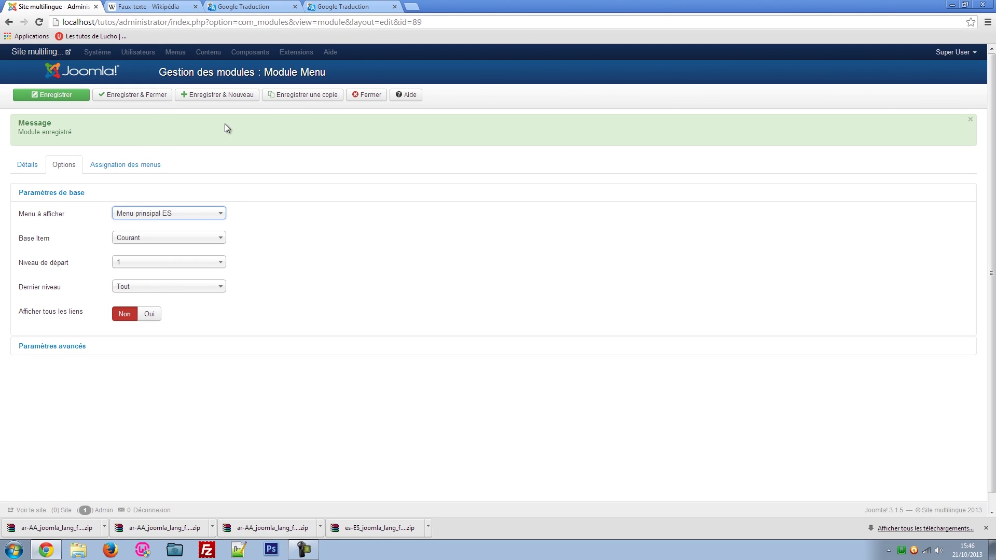
{"action": "left_click", "coordinate": [301, 99]}
Rename the copy Menu principal AR with Arabe (AR) language and Menu principal AR, then save & close
{"action": "left_click", "coordinate": [175, 192]}
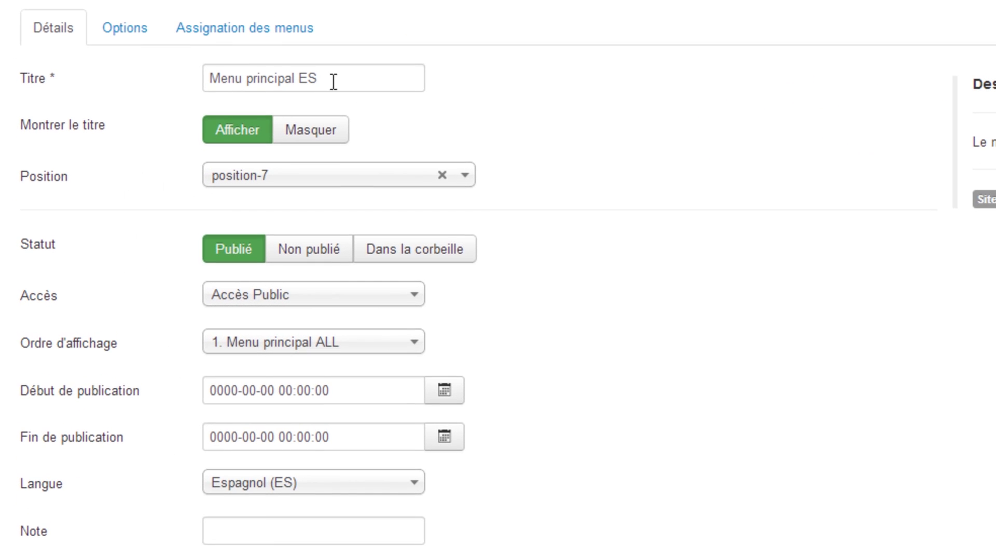
{"action": "left_click_drag", "start_coordinate": [320, 85], "coordinate": [301, 84]}
{"action": "type", "text": "AR"}
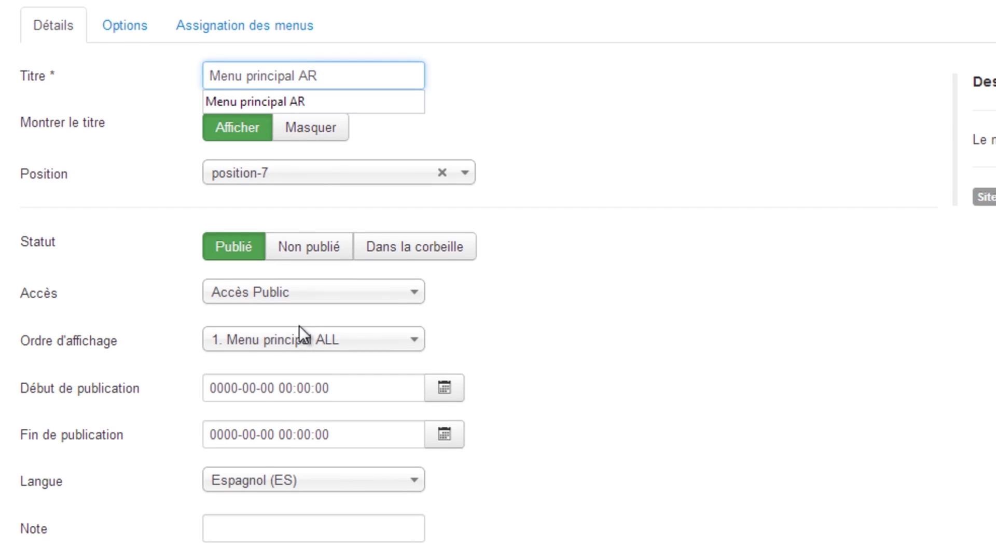
{"action": "scroll", "coordinate": [303, 334], "scroll_direction": "down", "scroll_amount": 2}
{"action": "left_click", "coordinate": [300, 377]}
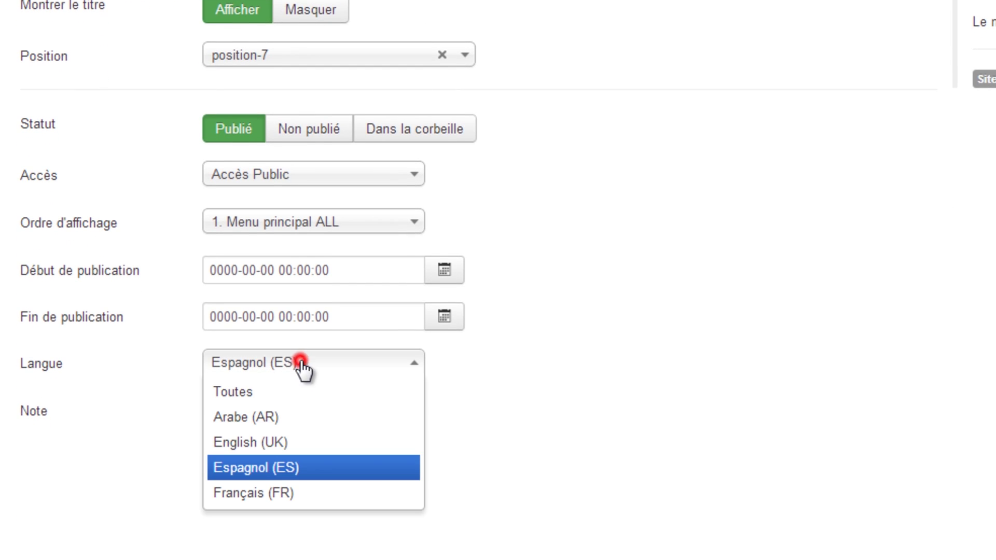
{"action": "left_click", "coordinate": [264, 437]}
{"action": "scroll", "coordinate": [264, 437], "scroll_direction": "up", "scroll_amount": 3}
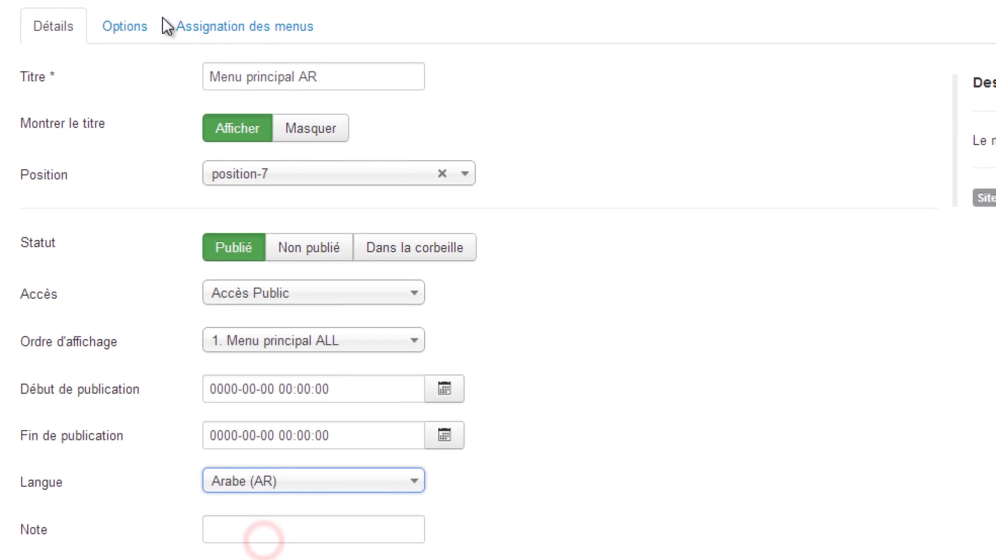
{"action": "left_click", "coordinate": [123, 44]}
{"action": "left_click", "coordinate": [368, 139]}
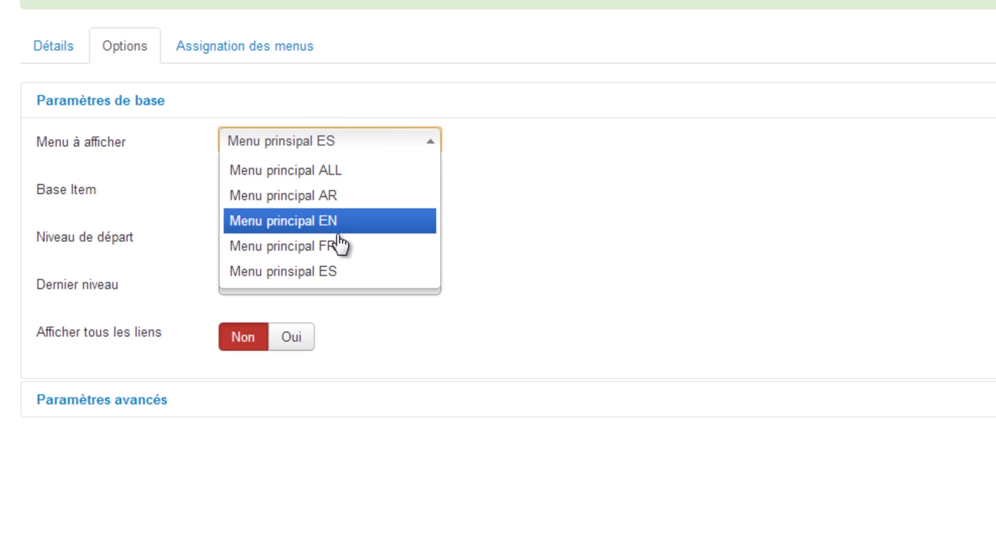
{"action": "left_click", "coordinate": [338, 198]}
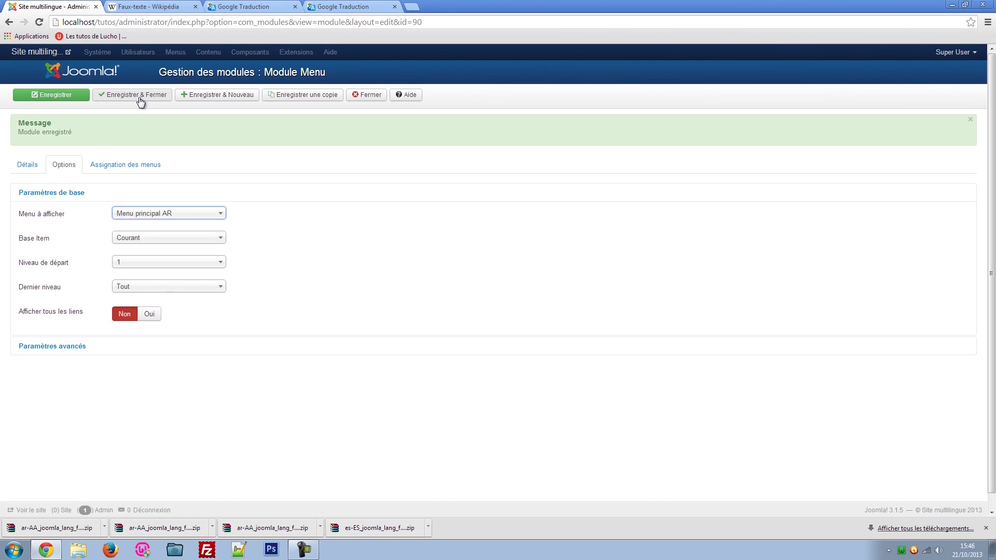
{"action": "left_click", "coordinate": [208, 9]}
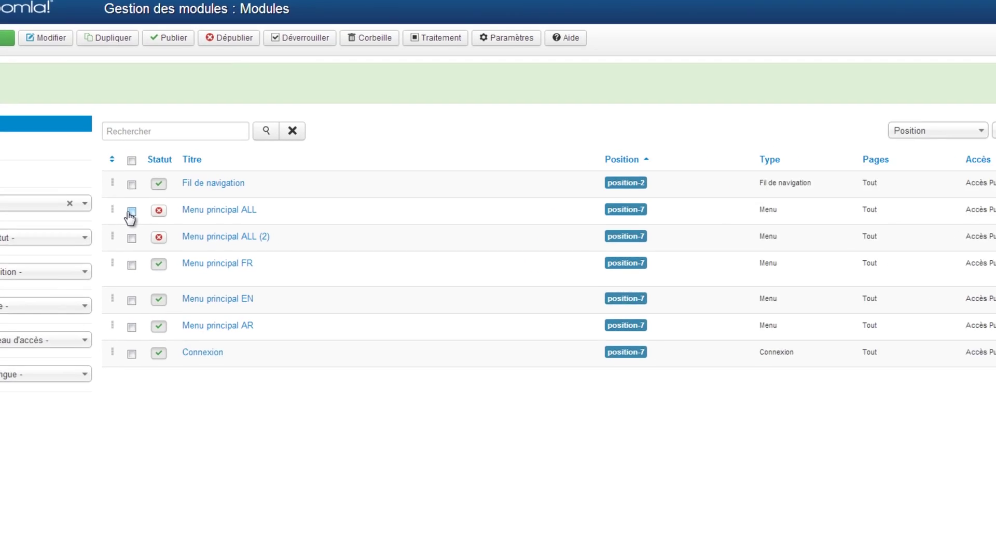
Rename Menu principal ALL (2) to Menu principal ES with language Espagnol (ES)
{"action": "mouse_move", "coordinate": [237, 256]}
{"action": "left_click", "coordinate": [190, 225]}
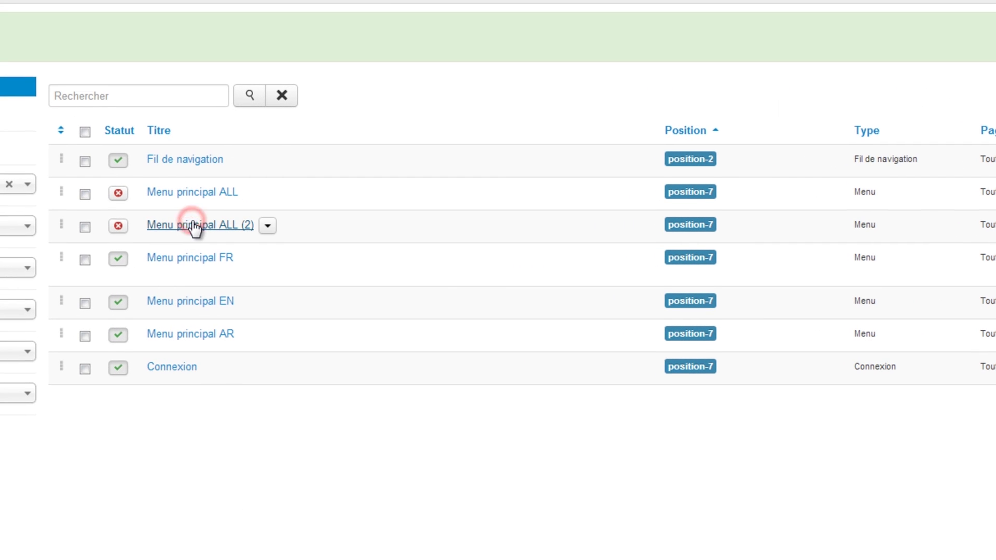
{"action": "left_click_drag", "start_coordinate": [298, 123], "coordinate": [261, 123]}
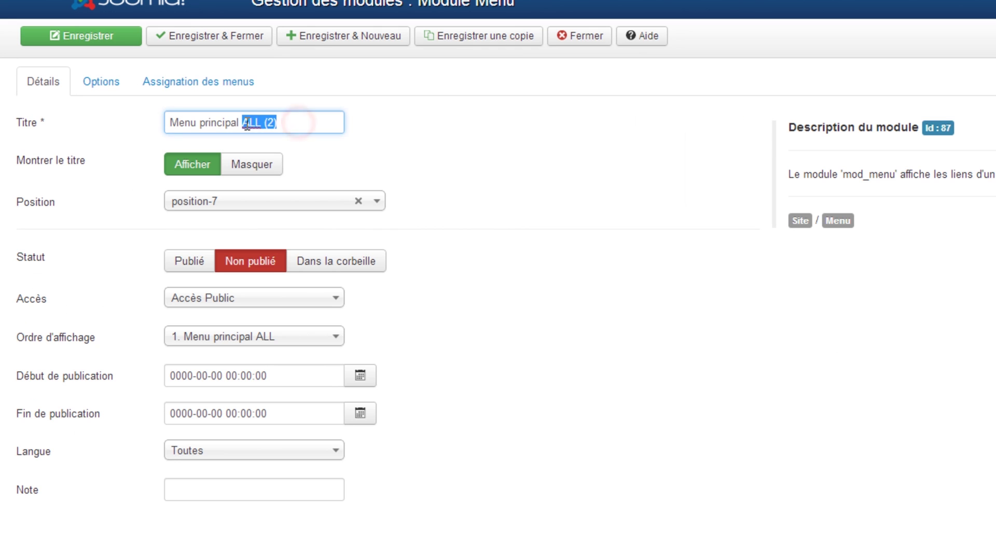
{"action": "type", "text": "ES"}
{"action": "left_click", "coordinate": [400, 147]}
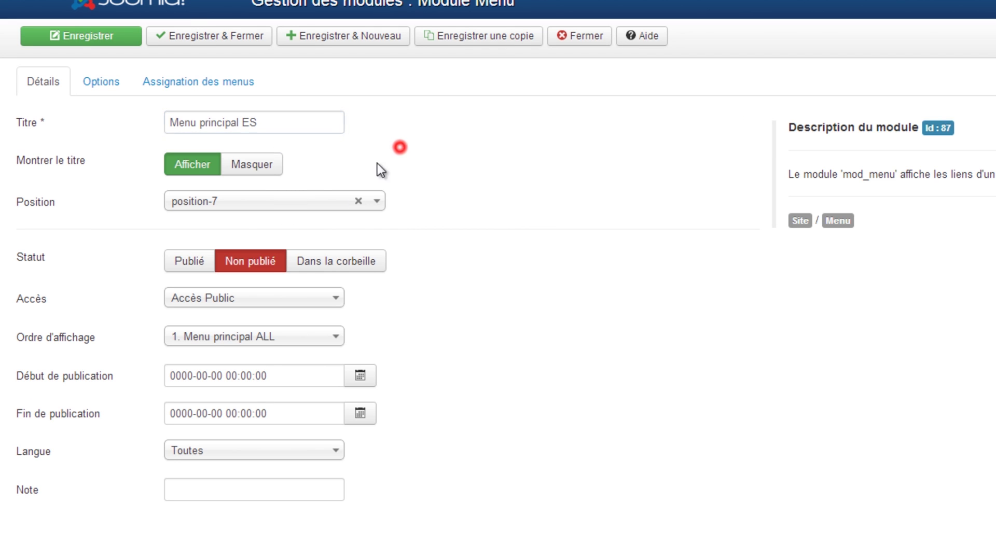
{"action": "scroll", "coordinate": [244, 444], "scroll_direction": "down", "scroll_amount": 2}
{"action": "left_click", "coordinate": [240, 389]}
{"action": "left_click", "coordinate": [244, 466]}
Make it display the Spanish main menu, save & close, and publish it
{"action": "left_click", "coordinate": [114, 12]}
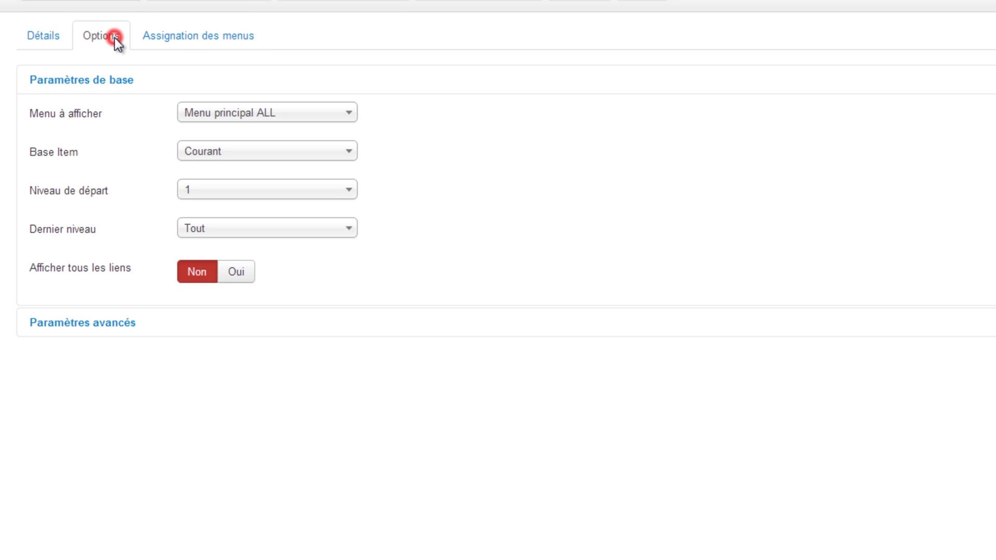
{"action": "left_click", "coordinate": [217, 113]}
{"action": "left_click", "coordinate": [261, 219]}
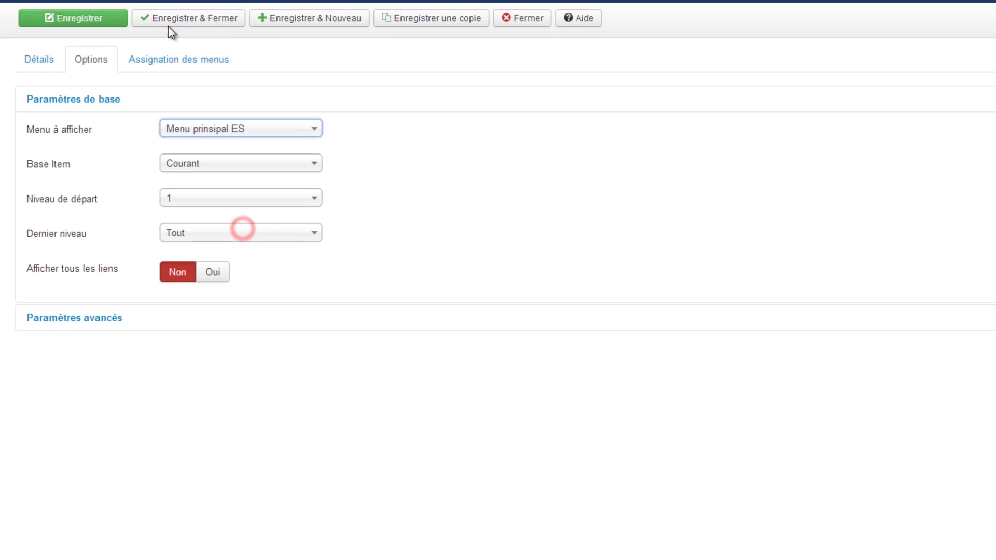
{"action": "left_click", "coordinate": [148, 89]}
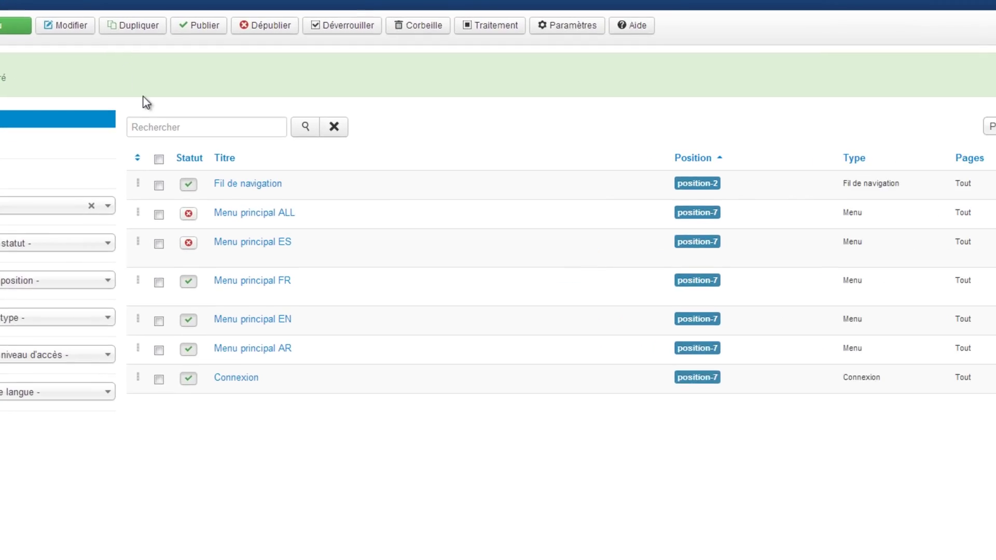
{"action": "left_click", "coordinate": [188, 242]}
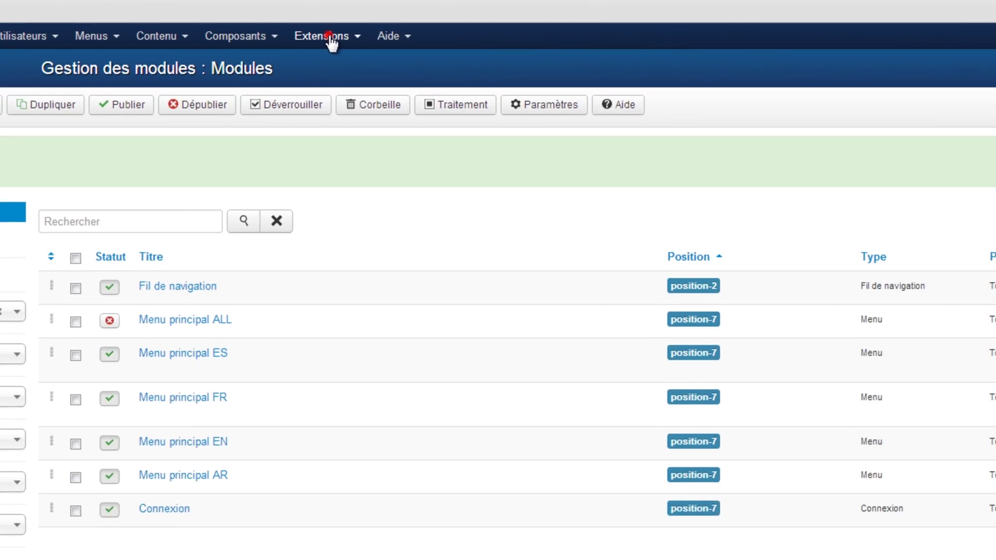
Copy protostar - Default as protostar FR, the default style for Français (FR)
{"action": "left_click", "coordinate": [336, 53]}
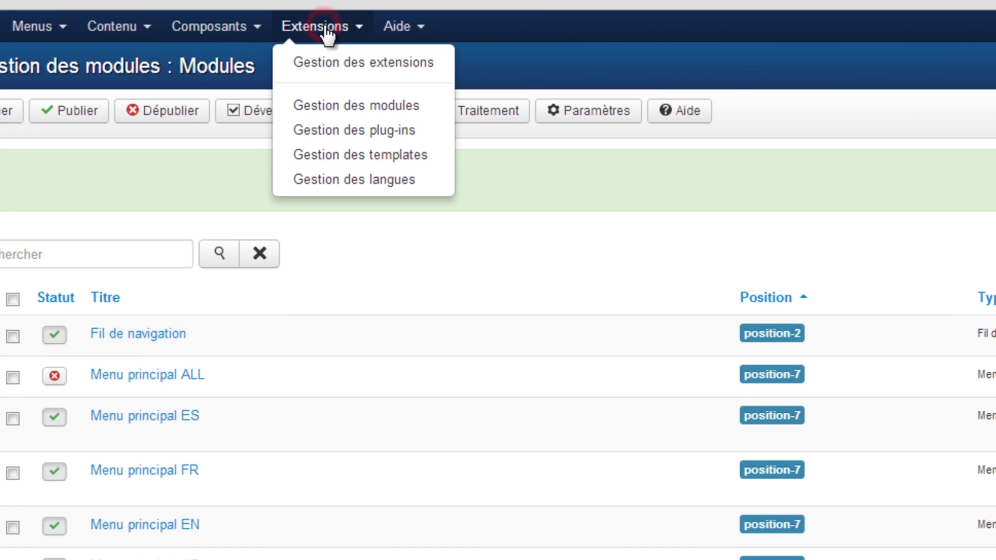
{"action": "left_click", "coordinate": [344, 155]}
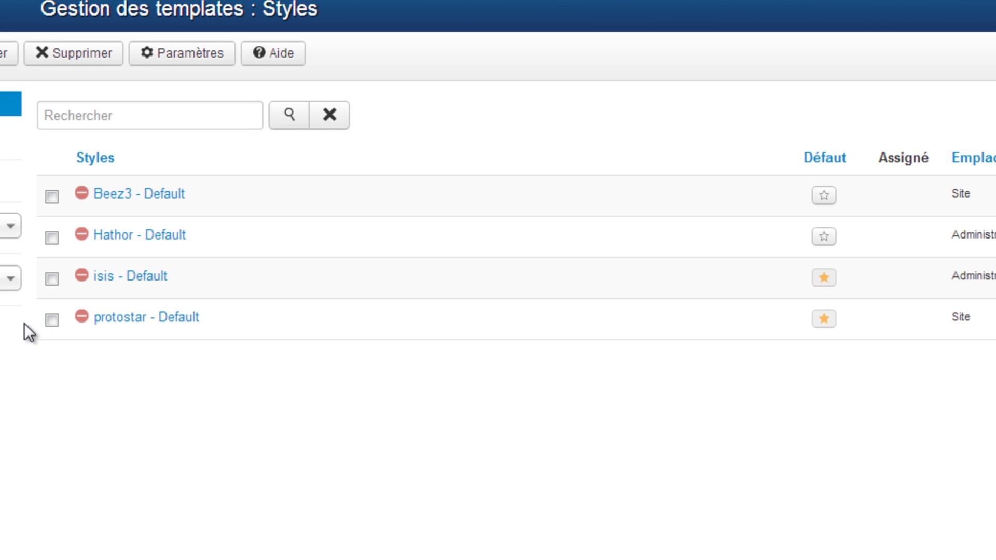
{"action": "left_click", "coordinate": [130, 318]}
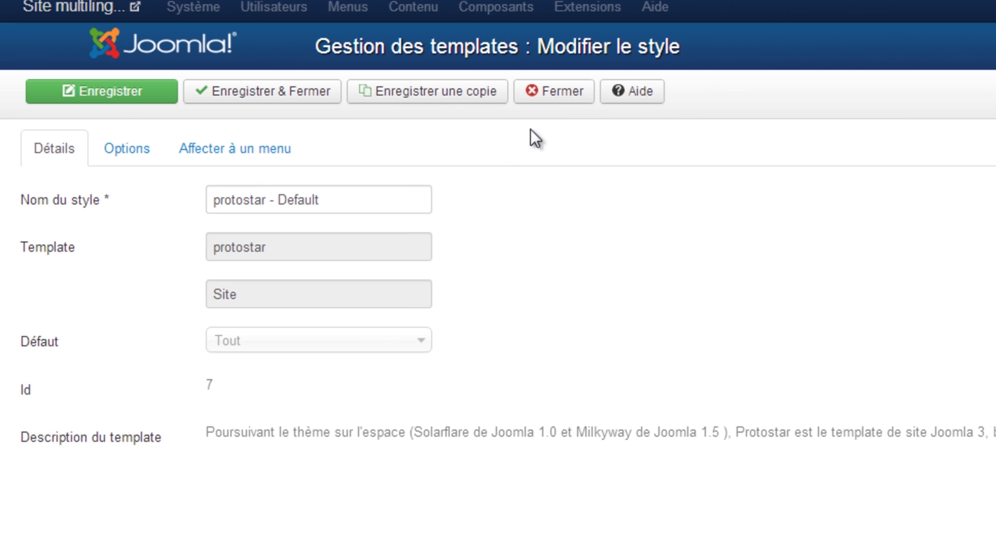
{"action": "left_click", "coordinate": [425, 88]}
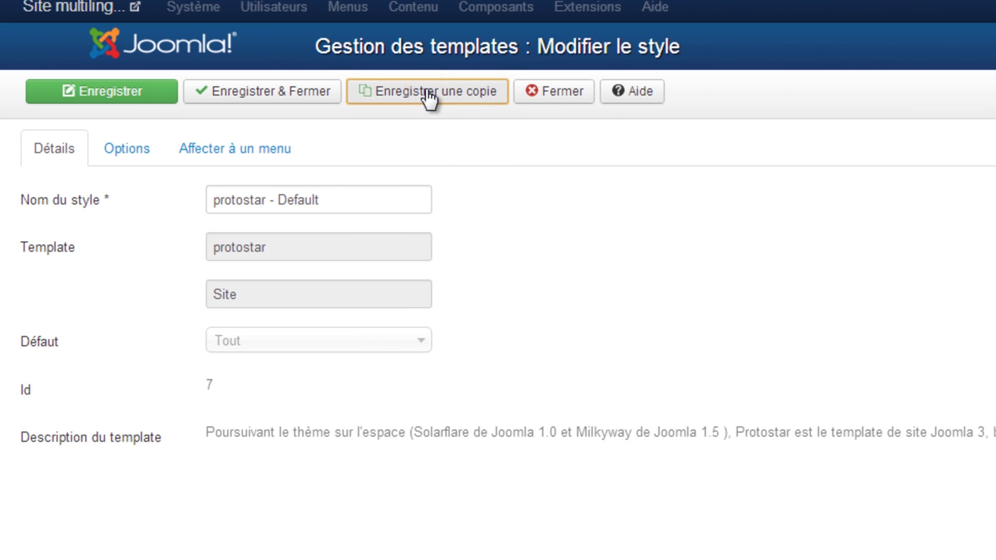
{"action": "left_click_drag", "start_coordinate": [365, 278], "coordinate": [268, 281]}
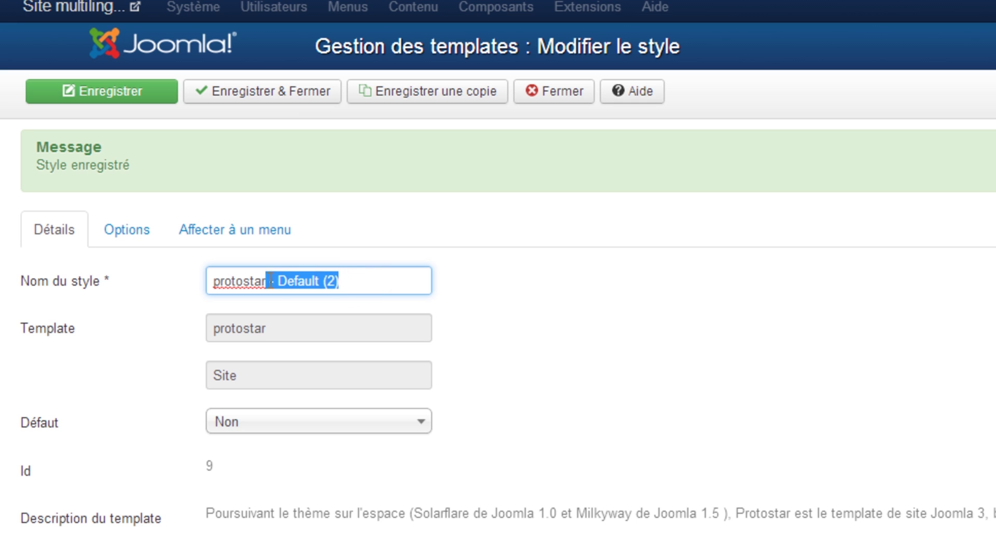
{"action": "type", "text": "FR"}
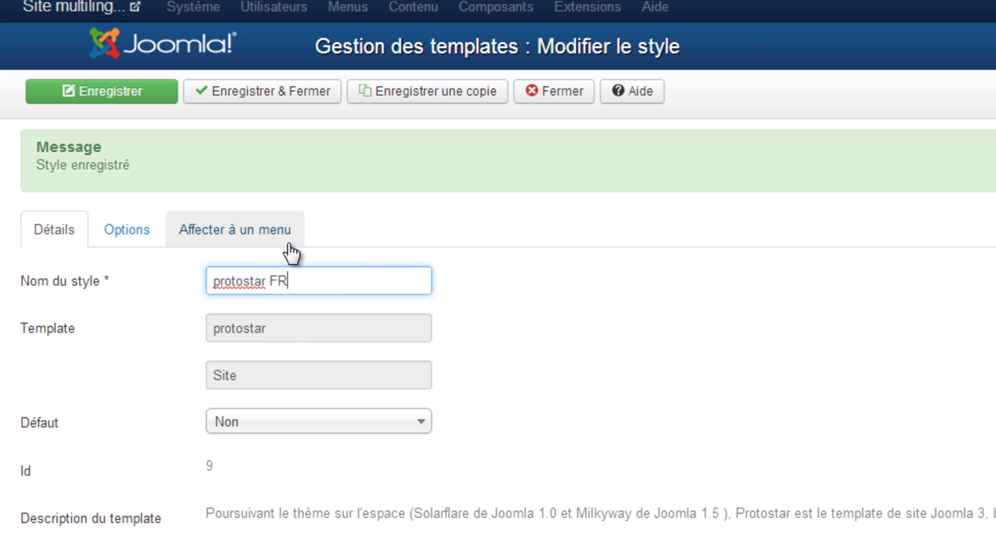
{"action": "scroll", "coordinate": [311, 389], "scroll_direction": "down", "scroll_amount": 2}
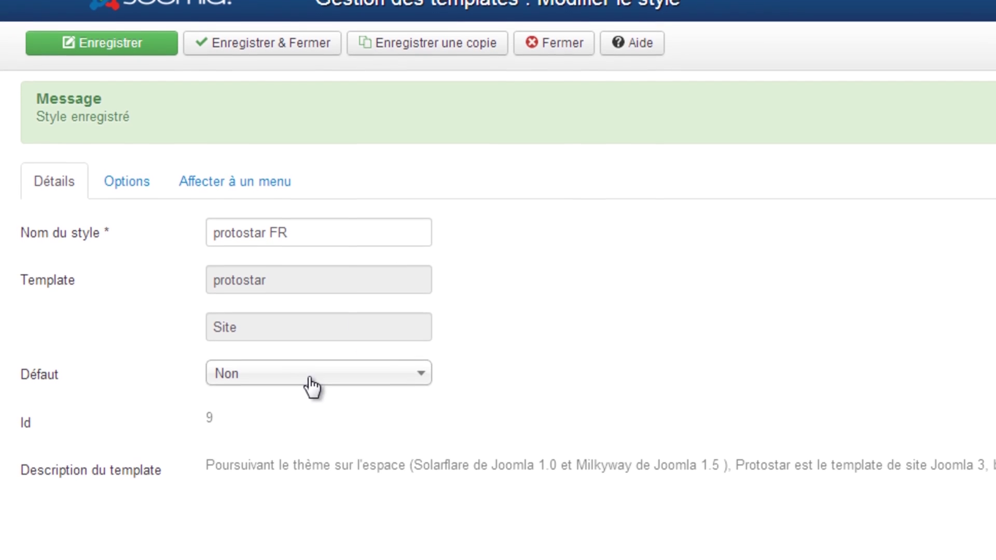
{"action": "left_click", "coordinate": [311, 315]}
{"action": "left_click", "coordinate": [293, 469]}
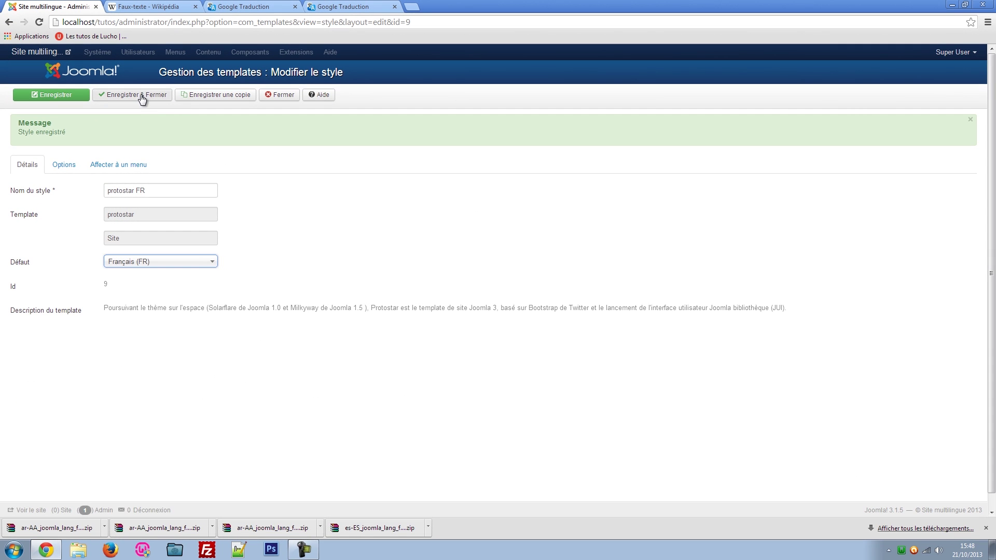
{"action": "left_click", "coordinate": [141, 96]}
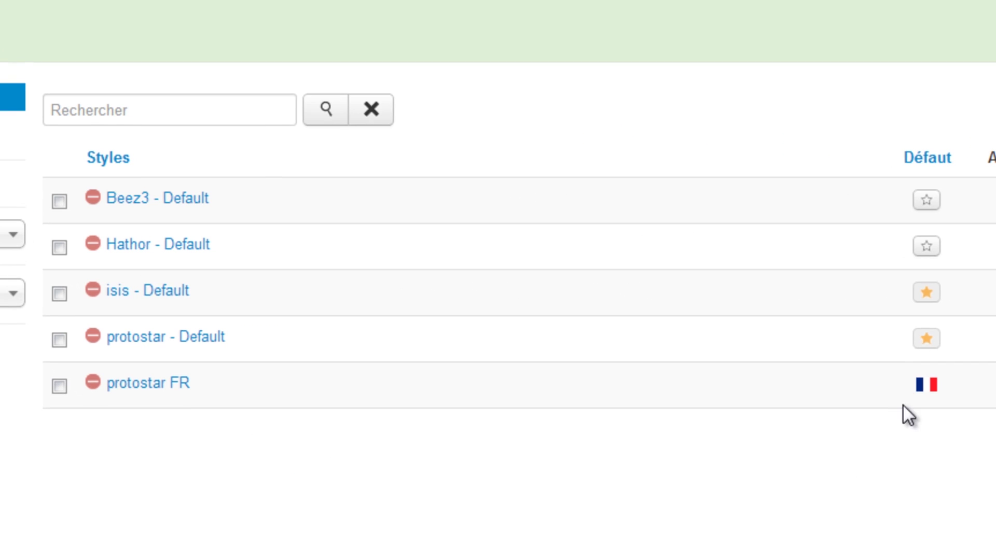
Copy protostar FR into a Spanish style set as default for Espagnol (ES)
{"action": "left_click", "coordinate": [147, 390]}
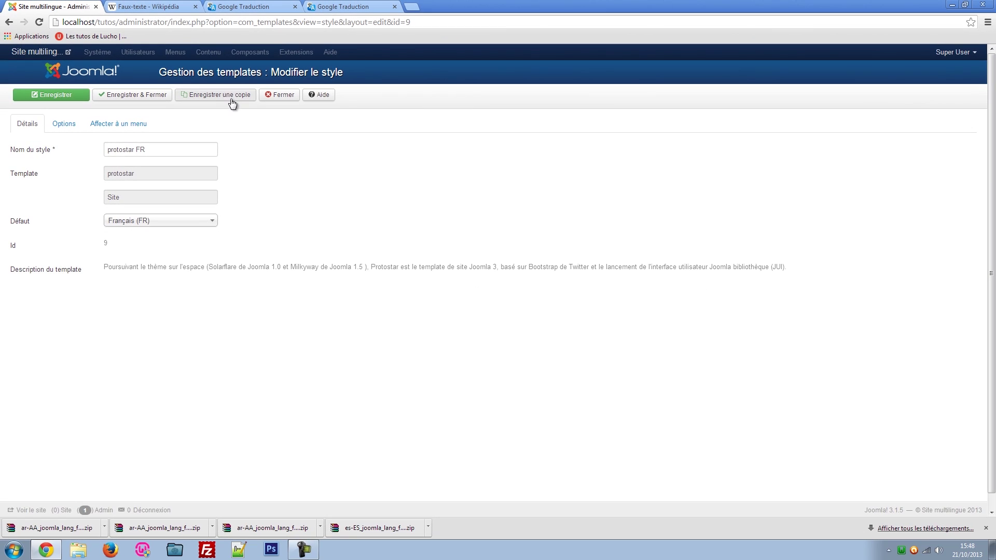
{"action": "left_click", "coordinate": [231, 95]}
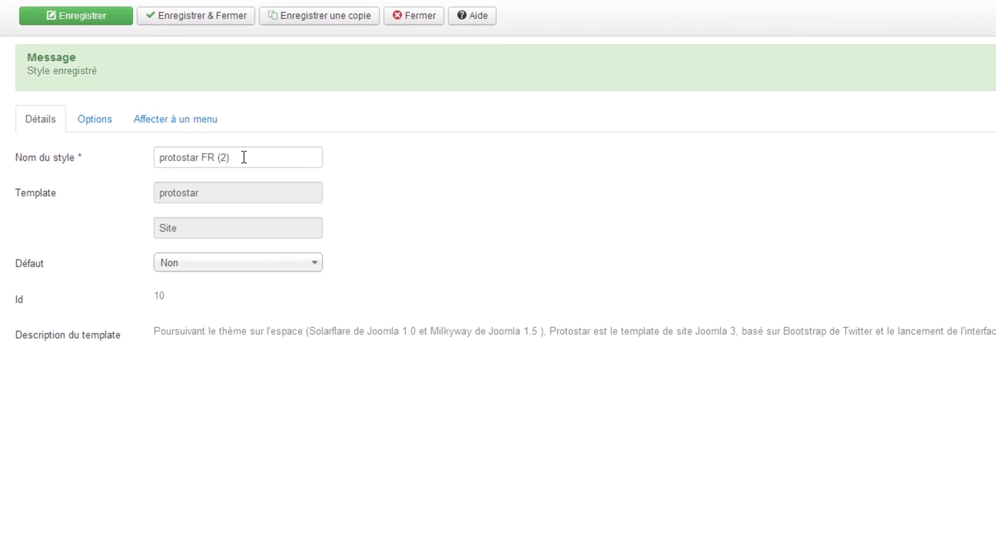
{"action": "left_click_drag", "start_coordinate": [163, 150], "coordinate": [136, 150]}
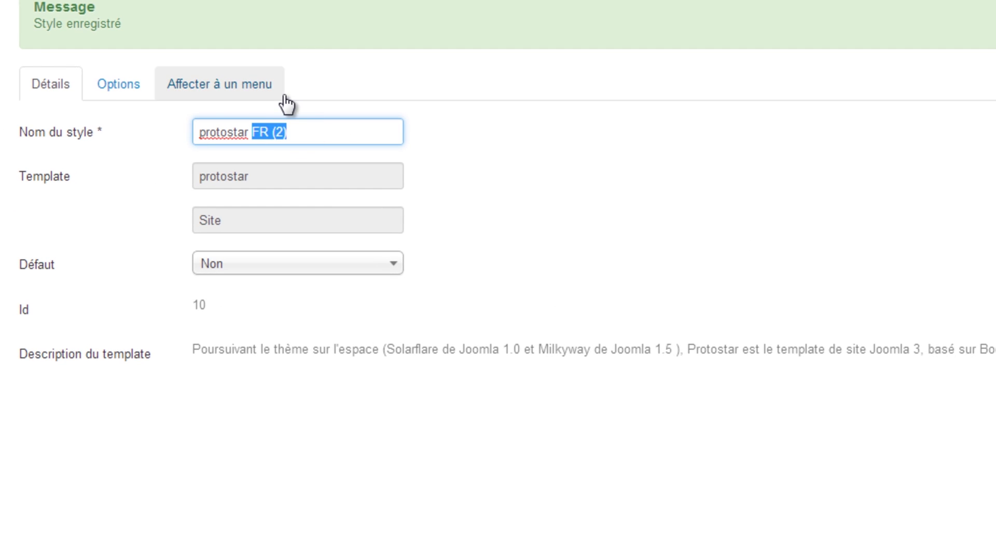
{"action": "left_click", "coordinate": [288, 263]}
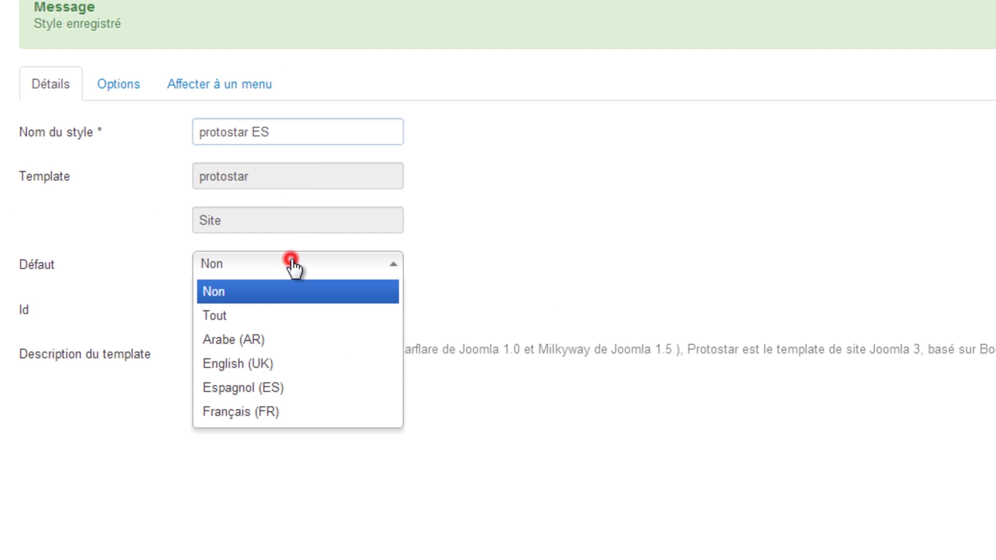
{"action": "left_click", "coordinate": [288, 395]}
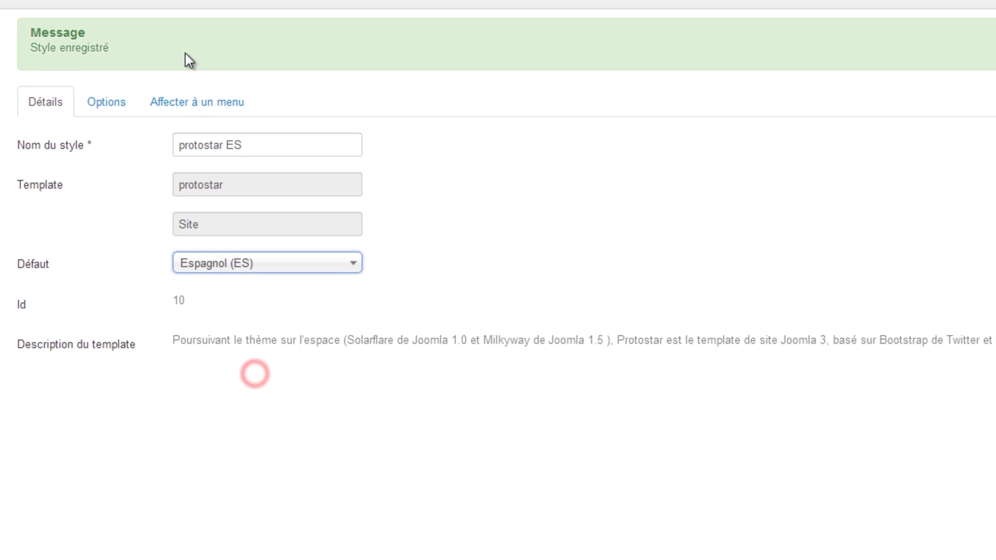
{"action": "left_click", "coordinate": [140, 95]}
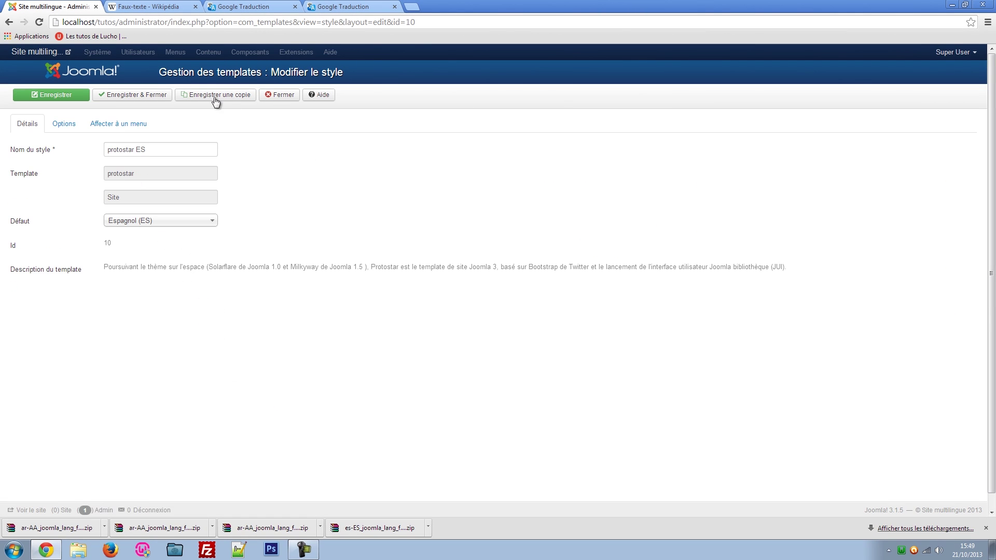
Copy the Spanish style as protostar EN, default for English (UK), and save & close
{"action": "left_click", "coordinate": [210, 95]}
{"action": "left_click_drag", "start_coordinate": [161, 149], "coordinate": [136, 150]}
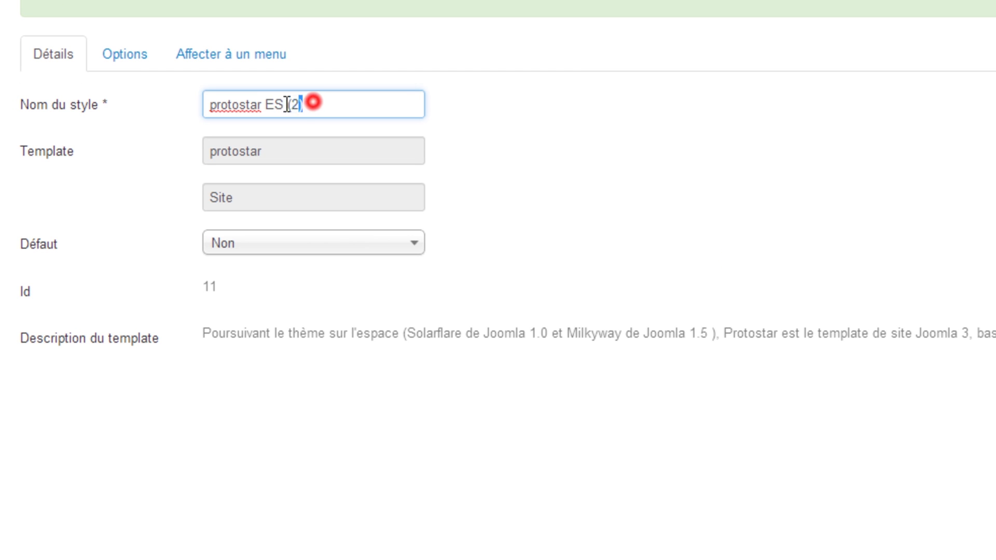
{"action": "type", "text": "EN"}
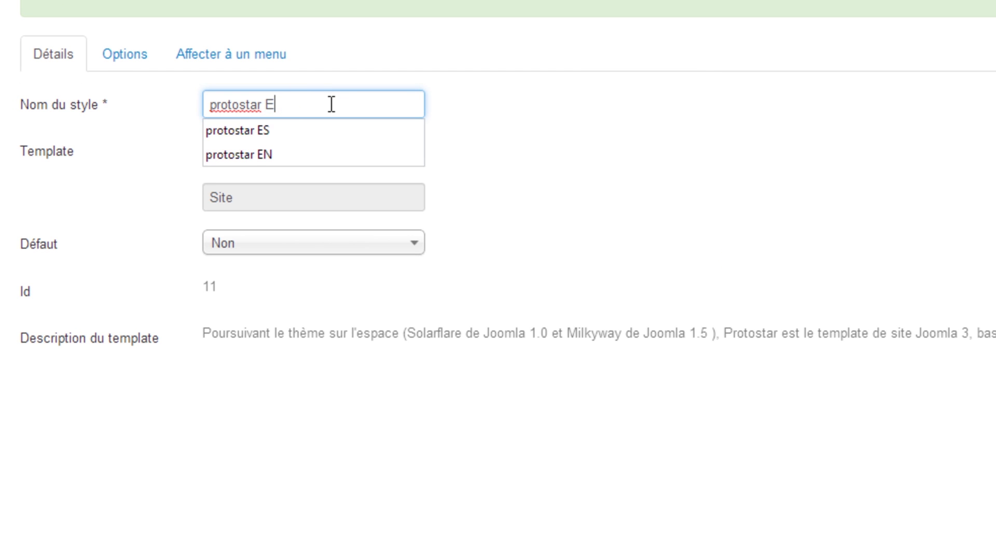
{"action": "left_click", "coordinate": [332, 239]}
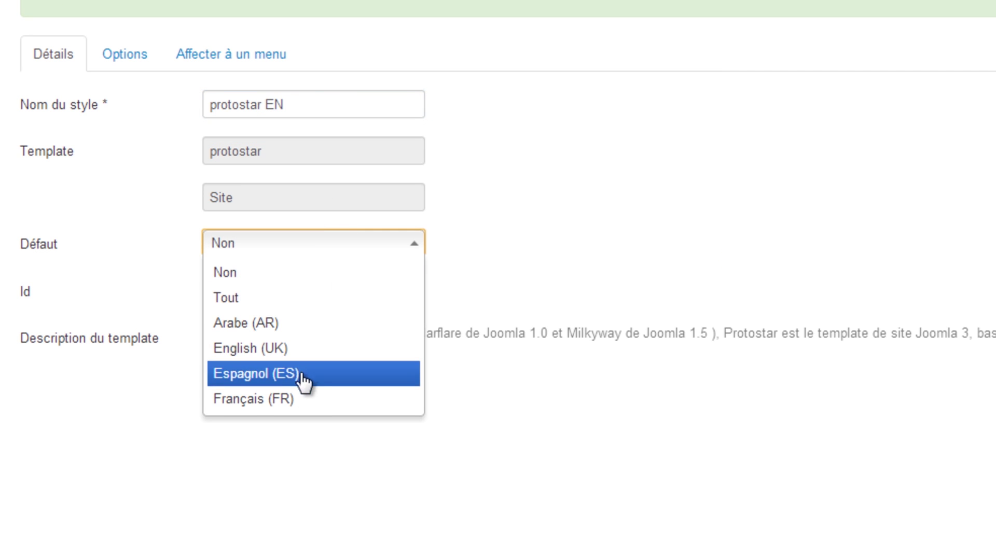
{"action": "left_click", "coordinate": [278, 347]}
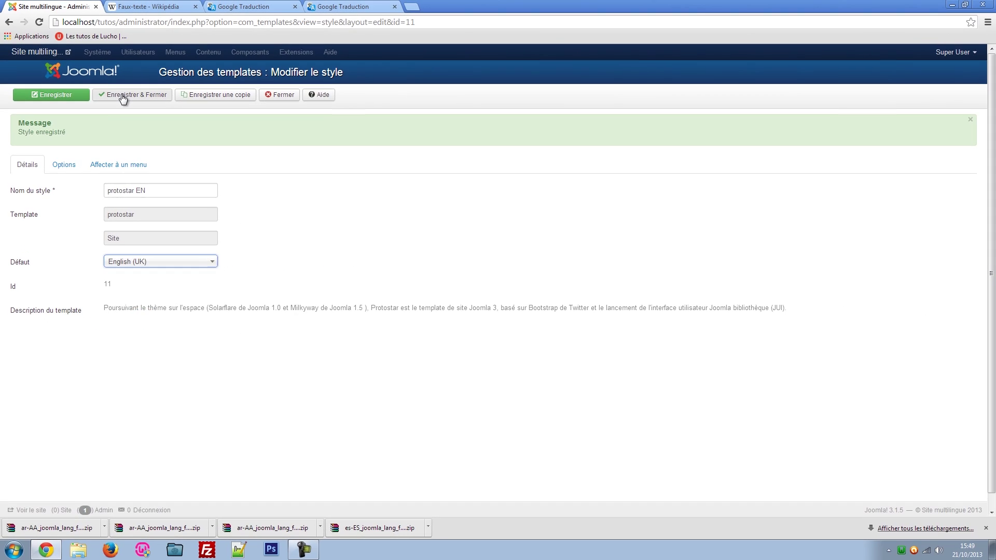
{"action": "left_click", "coordinate": [122, 95]}
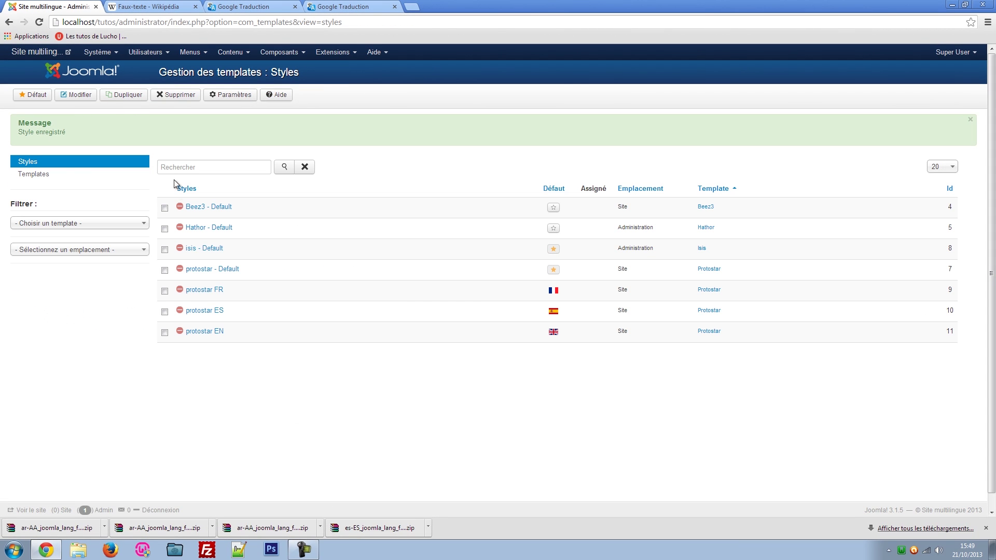
Copy protostar EN as protostar AR, default for Arabe (AR), and save & close
{"action": "left_click", "coordinate": [191, 332]}
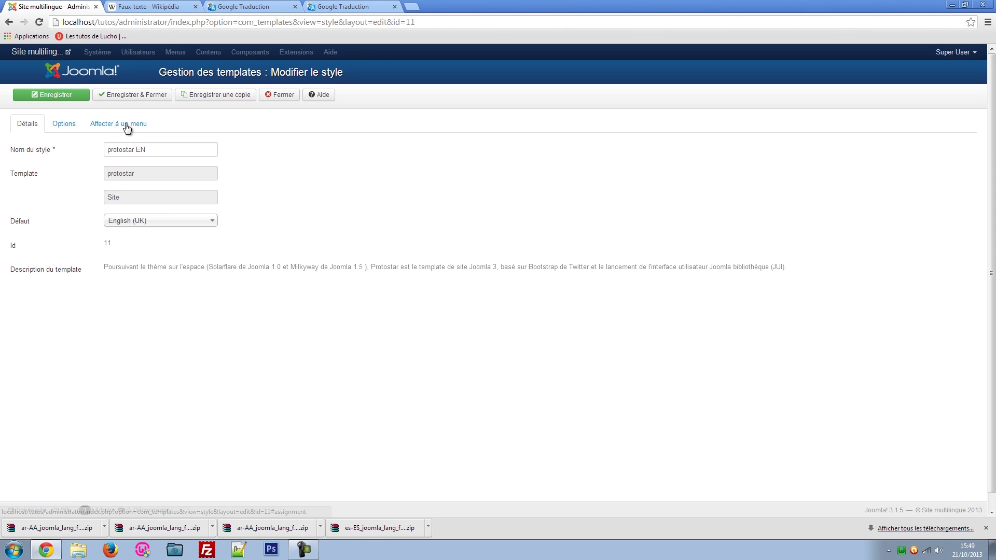
{"action": "left_click", "coordinate": [199, 96]}
{"action": "left_click_drag", "start_coordinate": [167, 177], "coordinate": [141, 177]}
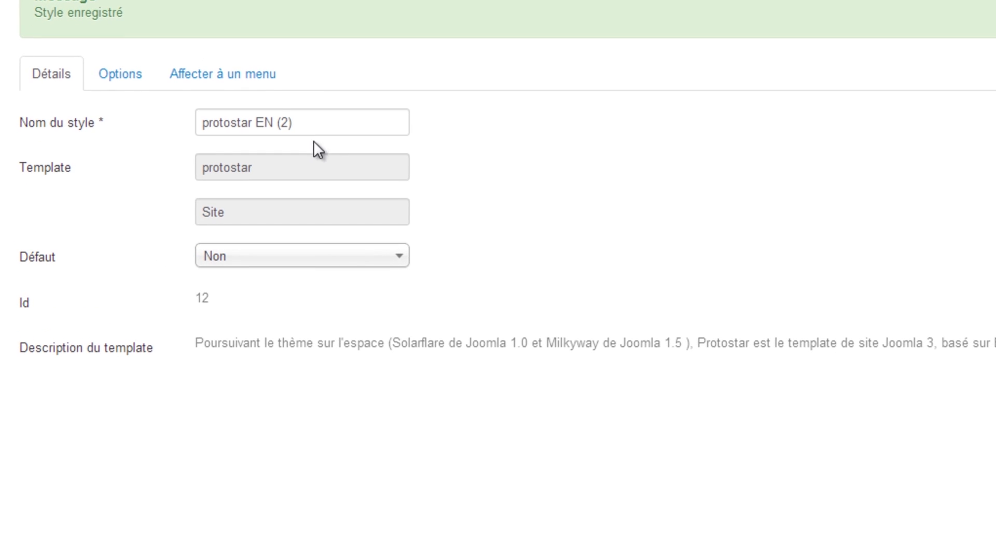
{"action": "left_click_drag", "start_coordinate": [265, 127], "coordinate": [255, 125]}
{"action": "type", "text": "A"}
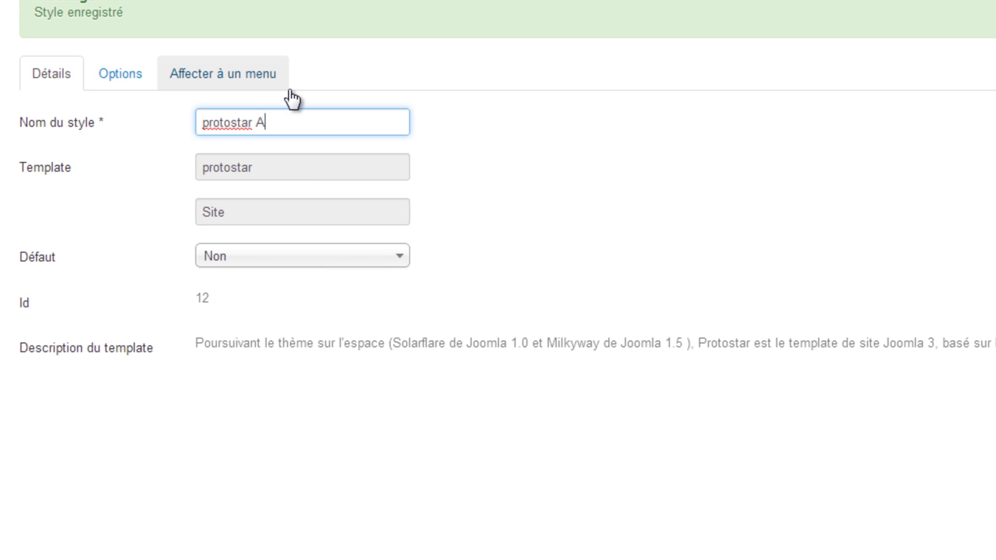
{"action": "type", "text": "R"}
{"action": "left_click", "coordinate": [303, 257]}
{"action": "left_click", "coordinate": [281, 332]}
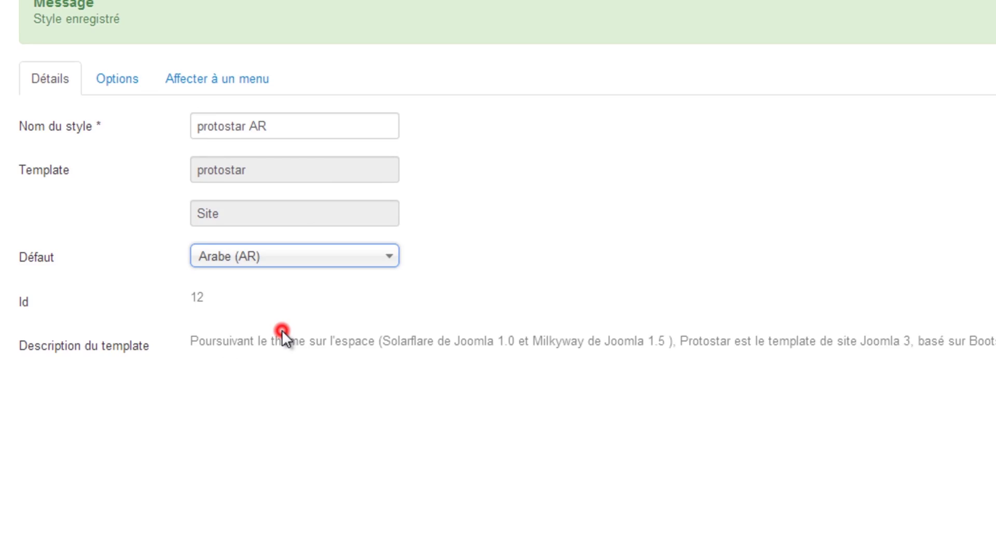
{"action": "left_click", "coordinate": [145, 94]}
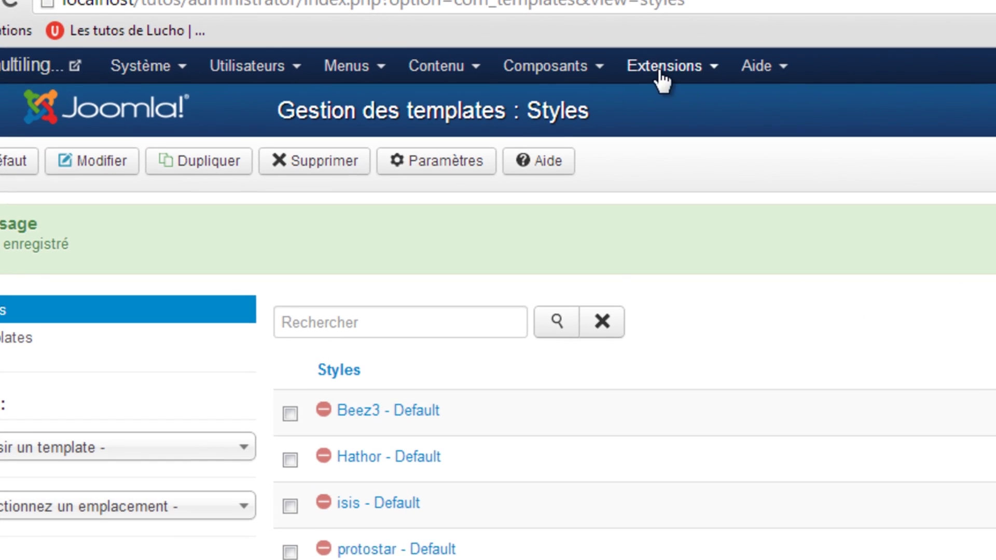
Create a language-switcher module titled Changer la langue in Gauche en bas [position-5]
{"action": "left_click", "coordinate": [663, 80]}
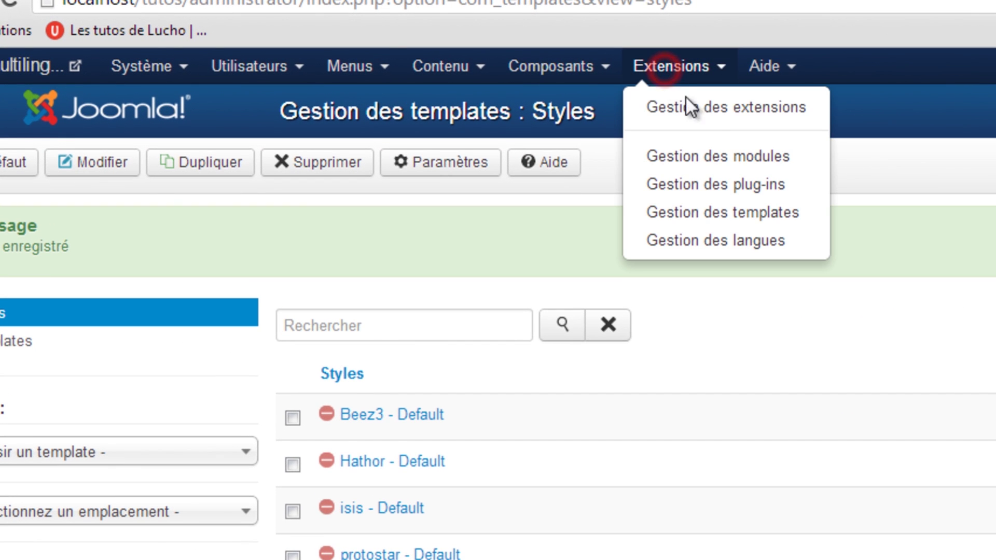
{"action": "left_click", "coordinate": [723, 158]}
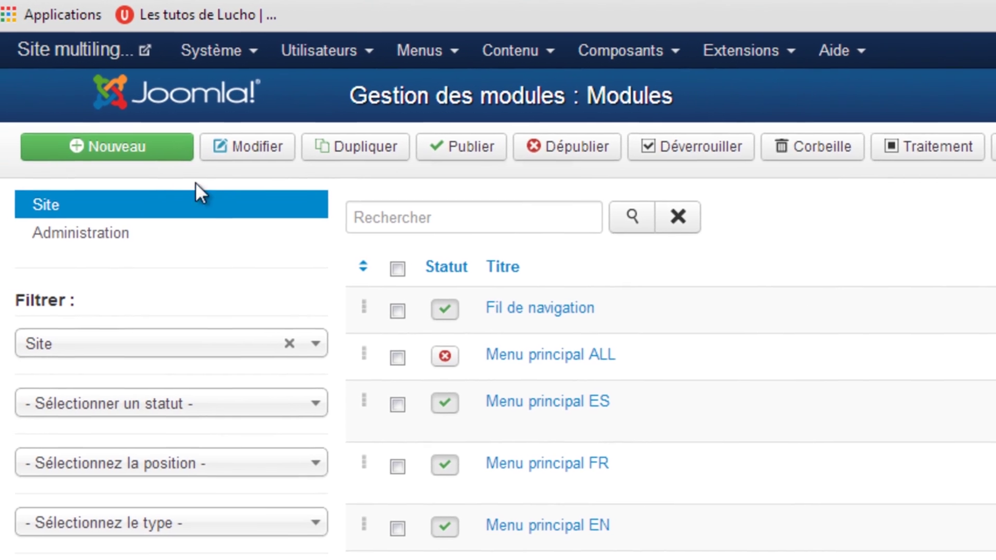
{"action": "left_click", "coordinate": [115, 146]}
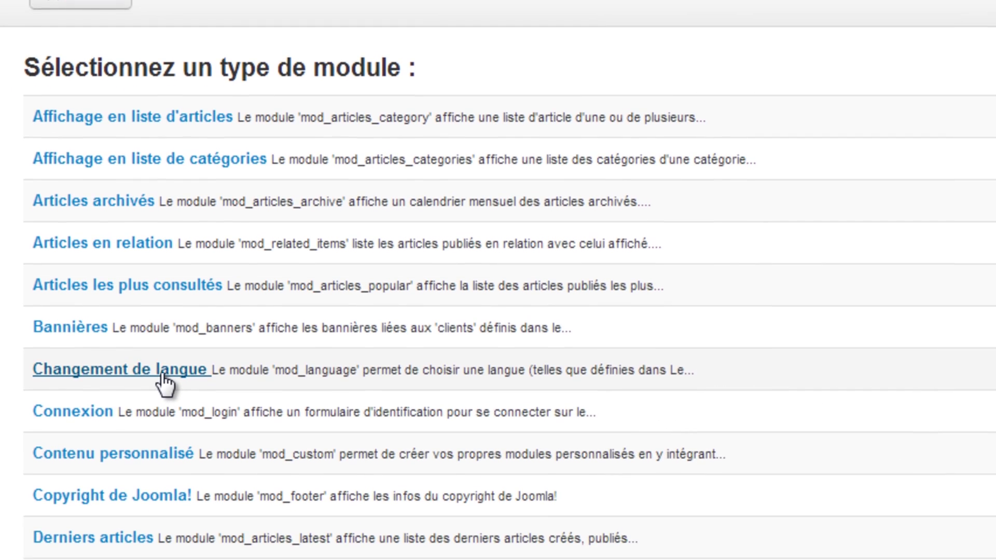
{"action": "left_click", "coordinate": [192, 500]}
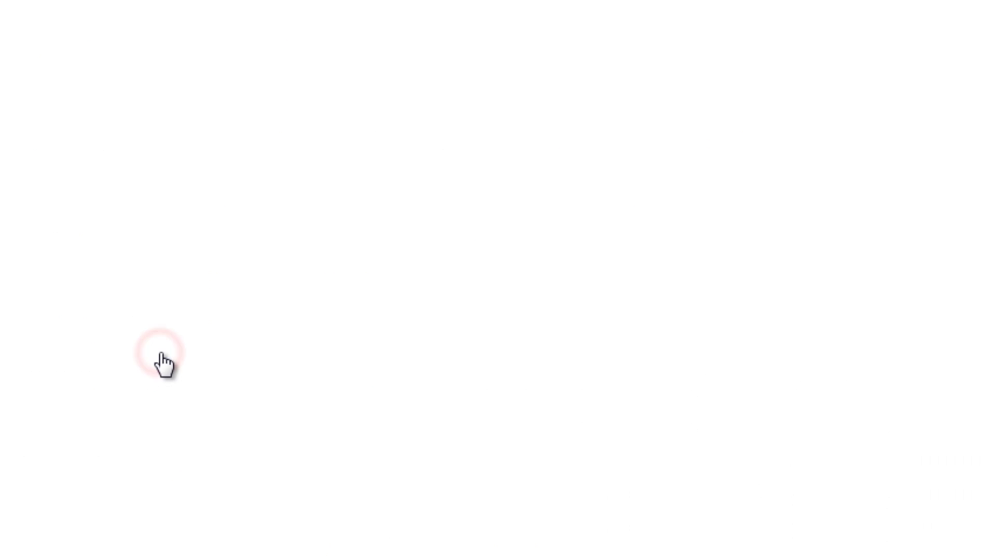
{"action": "left_click", "coordinate": [334, 94]}
{"action": "type", "text": "Changer la langue"}
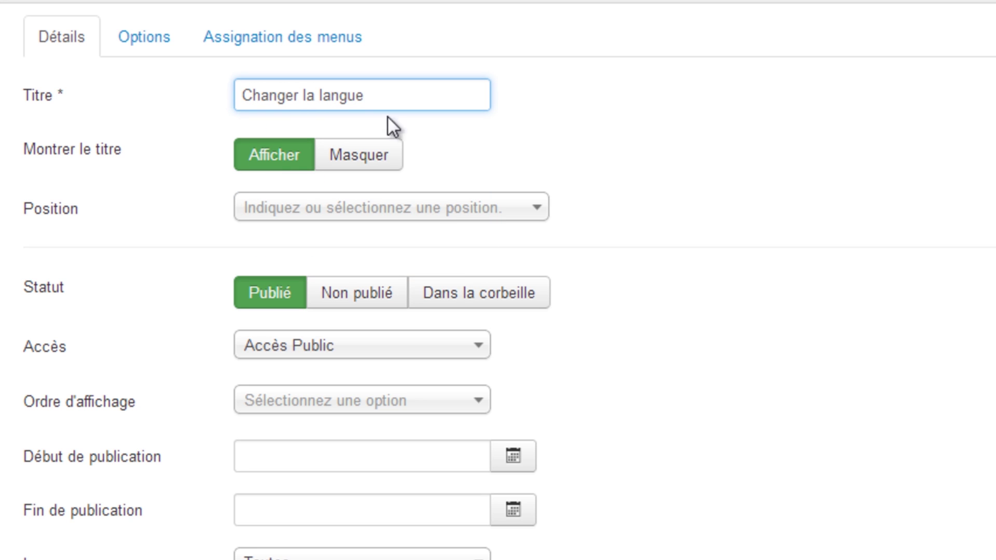
{"action": "left_click", "coordinate": [607, 247]}
{"action": "left_click", "coordinate": [537, 208]}
{"action": "left_click_drag", "start_coordinate": [534, 299], "coordinate": [534, 313]}
{"action": "left_click_drag", "start_coordinate": [534, 313], "coordinate": [536, 341]}
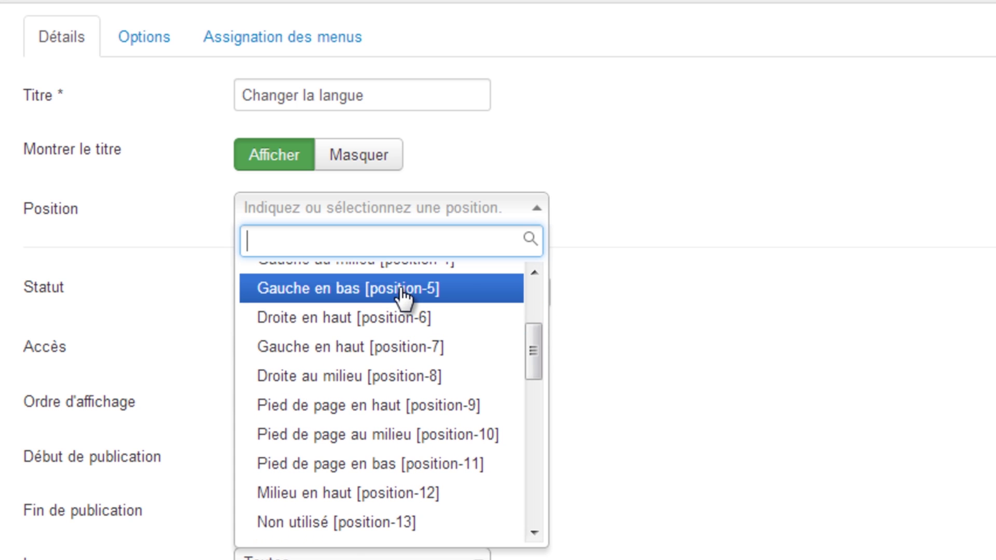
{"action": "left_click", "coordinate": [402, 291]}
Keep the module shown for all languages and save & close it
{"action": "scroll", "coordinate": [726, 519], "scroll_direction": "down", "scroll_amount": 4}
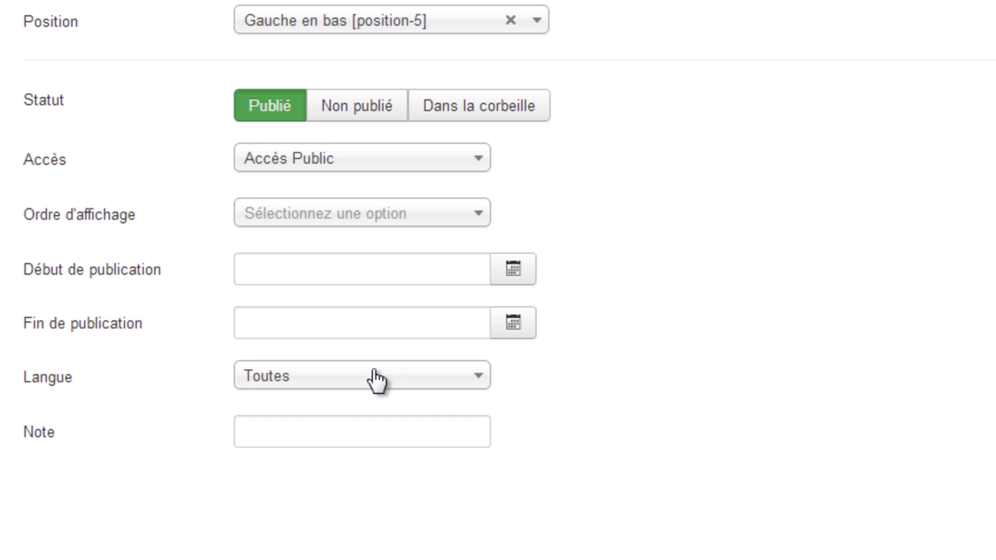
{"action": "left_click_drag", "start_coordinate": [300, 85], "coordinate": [167, 82]}
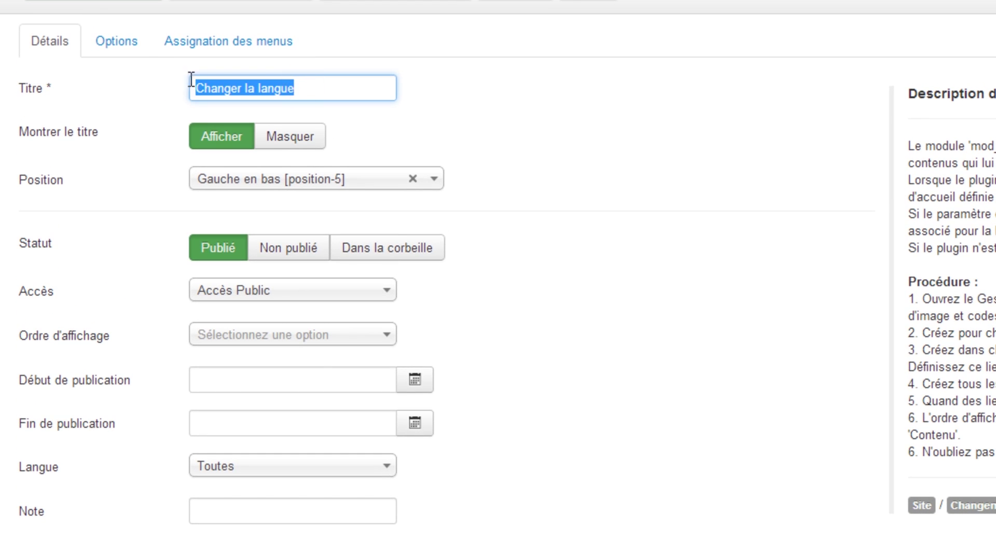
{"action": "left_click", "coordinate": [116, 41]}
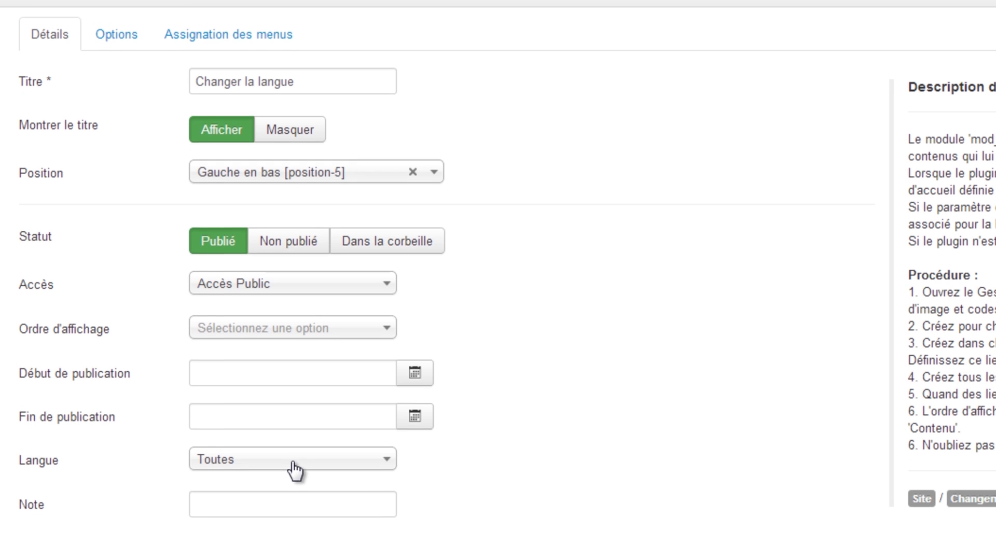
{"action": "left_click", "coordinate": [292, 466]}
{"action": "left_click", "coordinate": [294, 280]}
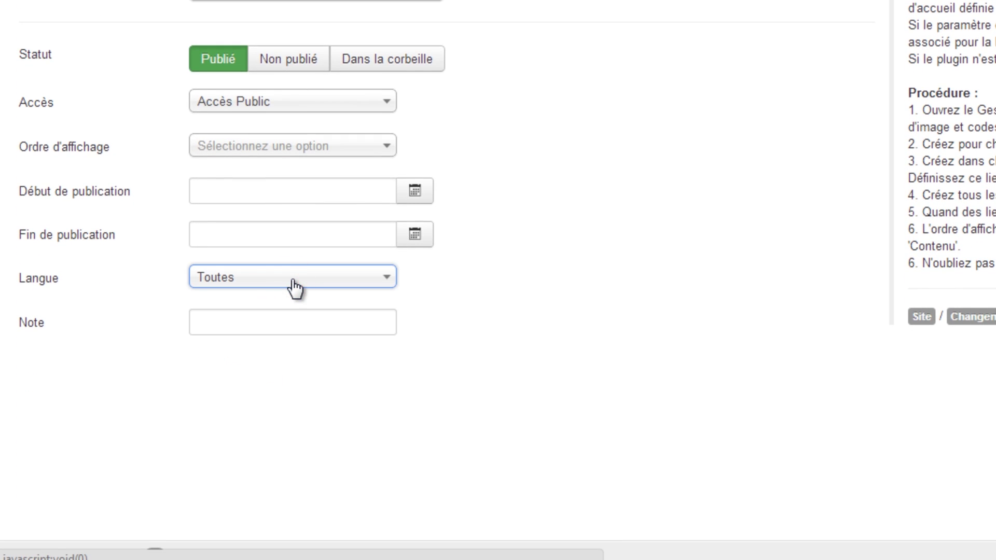
{"action": "left_click", "coordinate": [75, 53]}
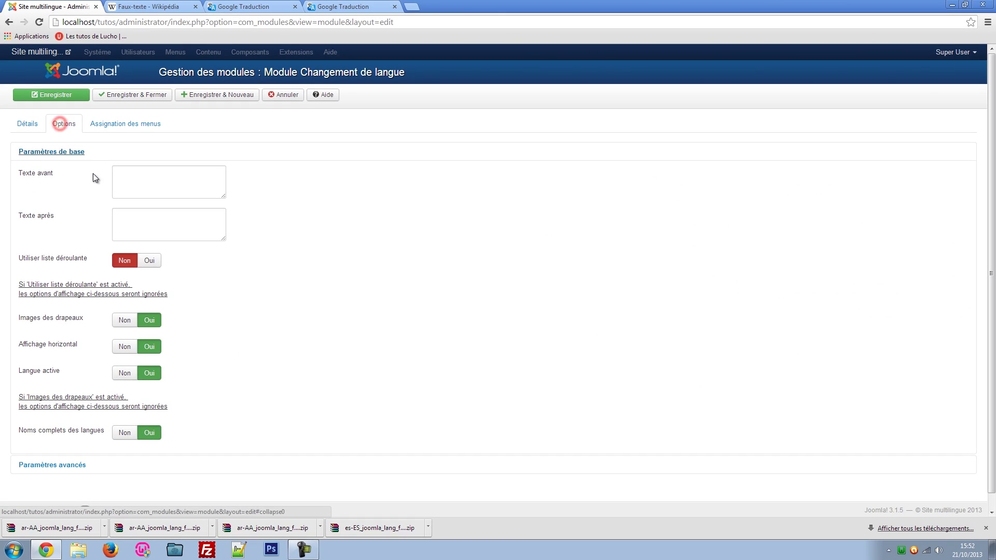
{"action": "left_click", "coordinate": [127, 99]}
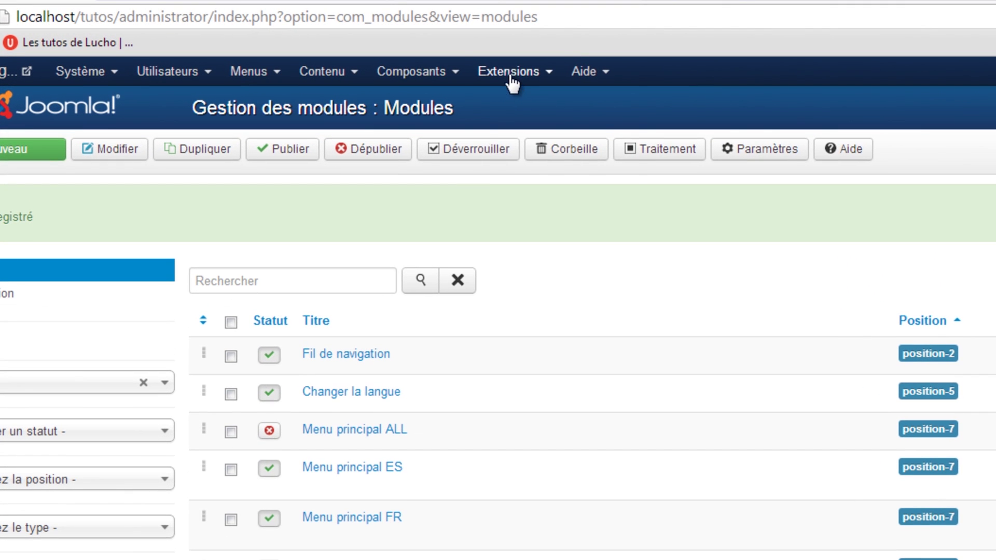
{"action": "left_click", "coordinate": [333, 52]}
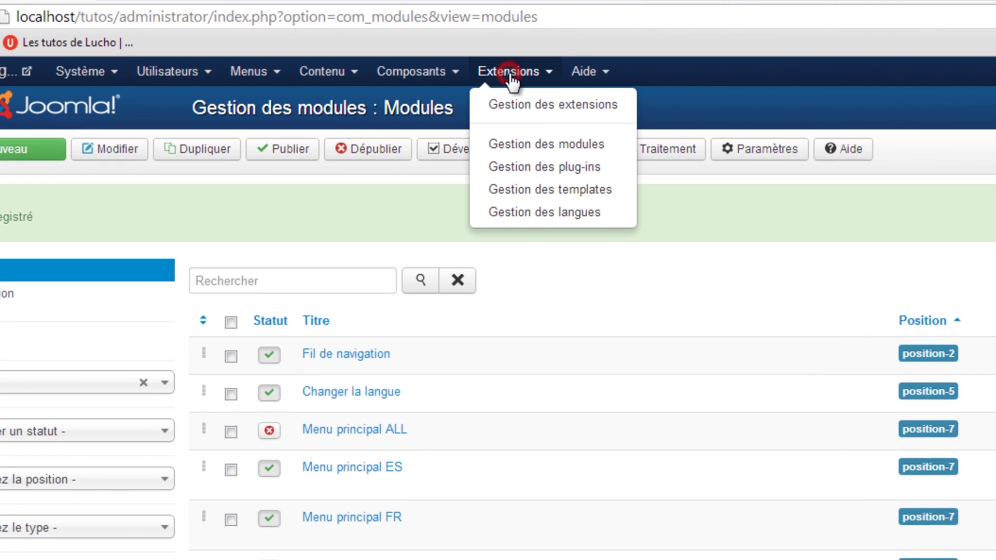
Search the plug-ins for 'fil' and open Système - Filtre de langue
{"action": "left_click", "coordinate": [545, 167]}
{"action": "left_click", "coordinate": [298, 213]}
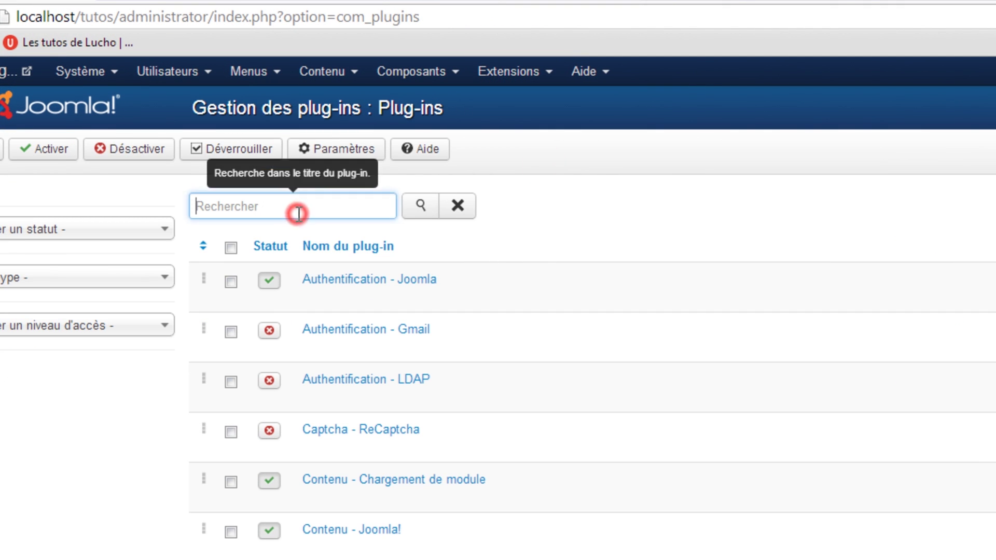
{"action": "type", "text": "fil"}
{"action": "key", "text": "Return"}
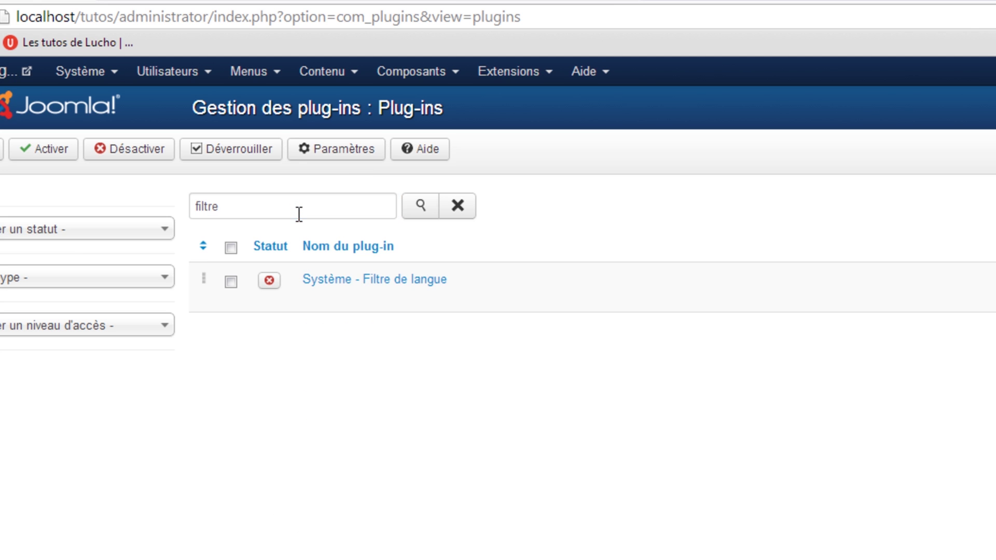
{"action": "left_click", "coordinate": [330, 282]}
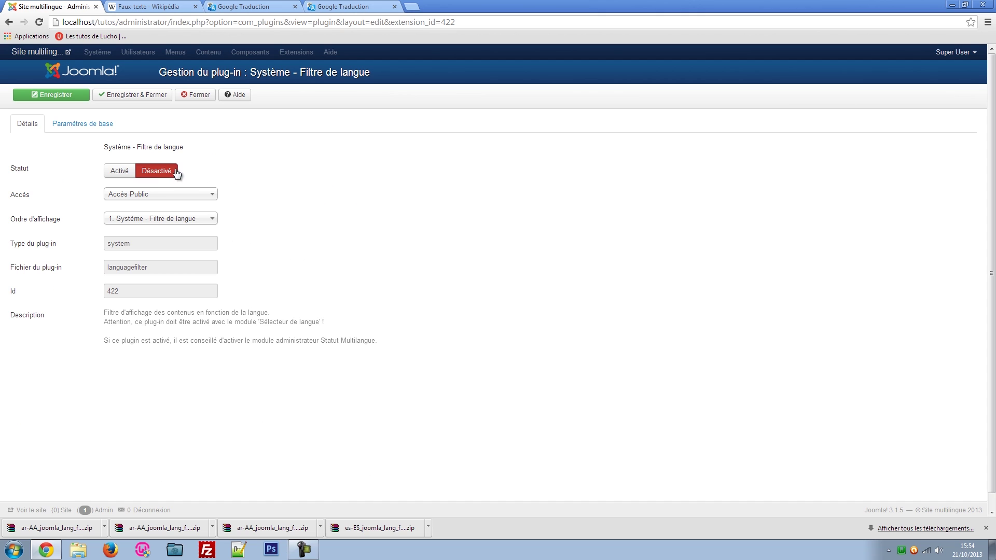
Enable it with item associations and session cookies, save & close, then view the site
{"action": "left_click", "coordinate": [117, 172]}
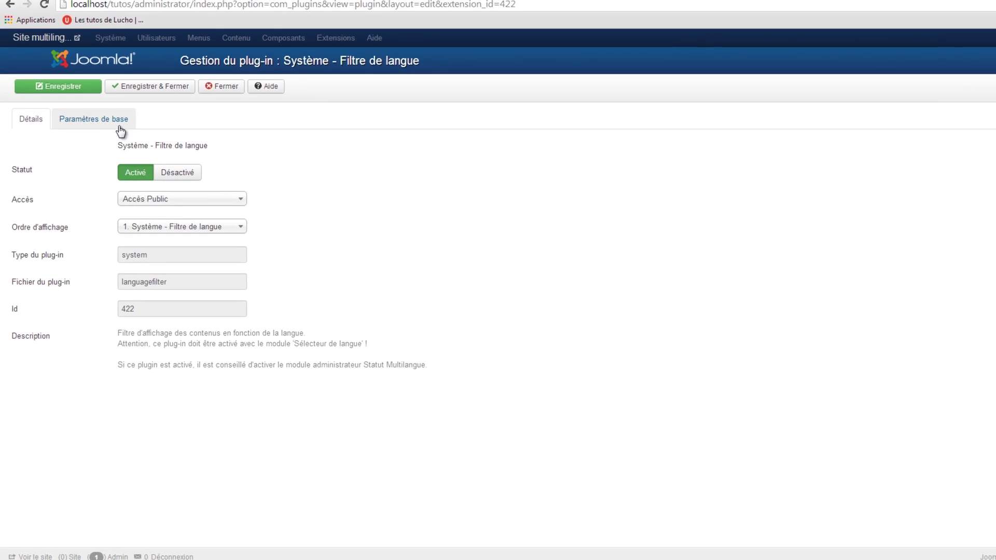
{"action": "left_click", "coordinate": [79, 117]}
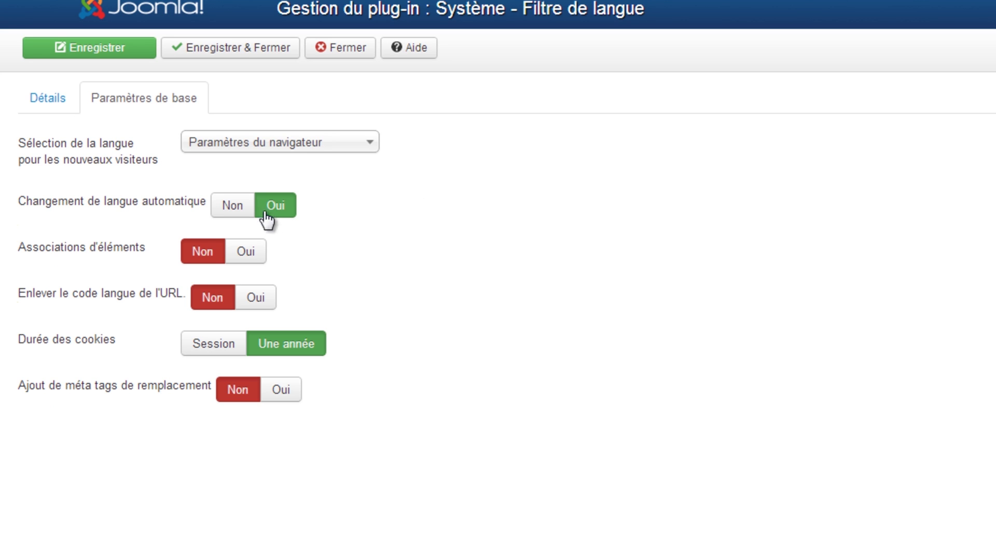
{"action": "left_click", "coordinate": [246, 254]}
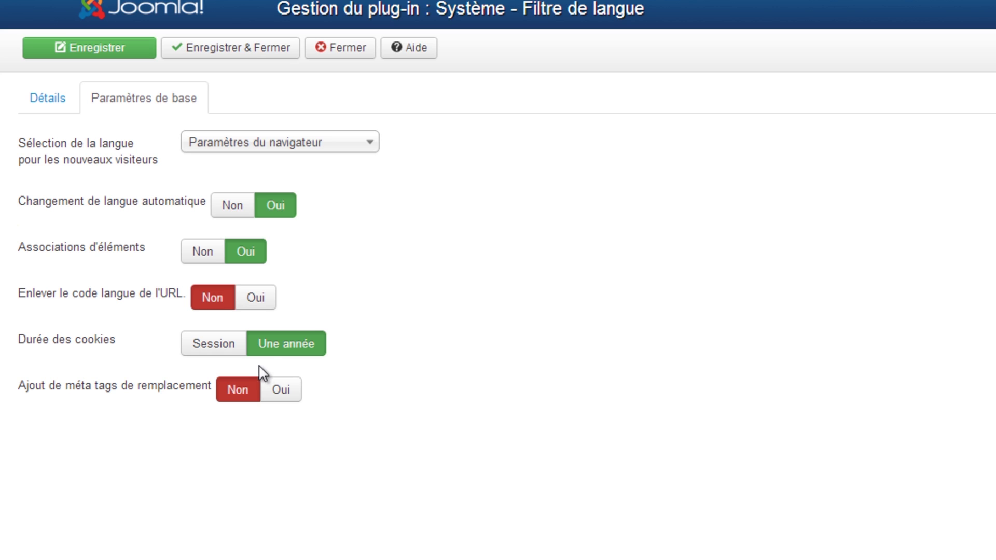
{"action": "left_click", "coordinate": [202, 347]}
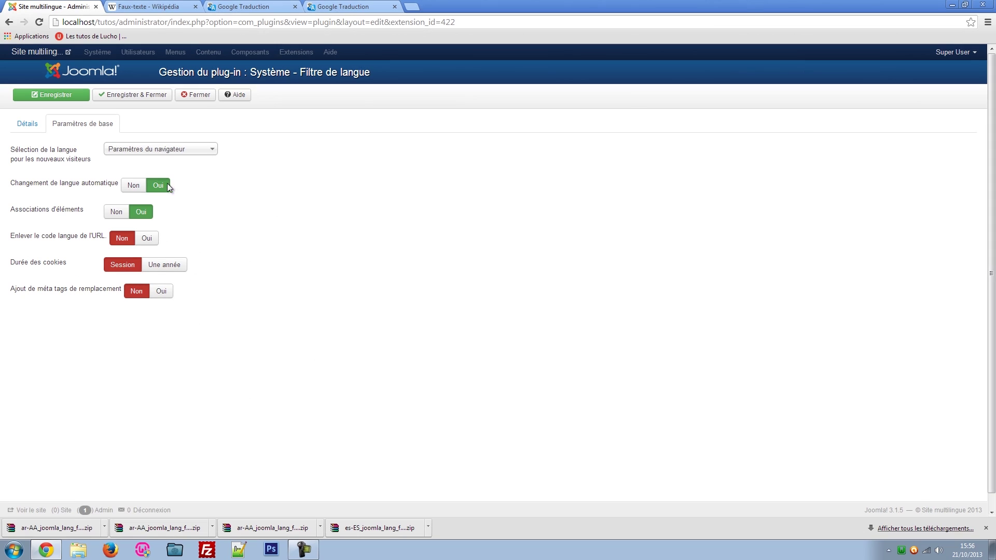
{"action": "left_click", "coordinate": [131, 94]}
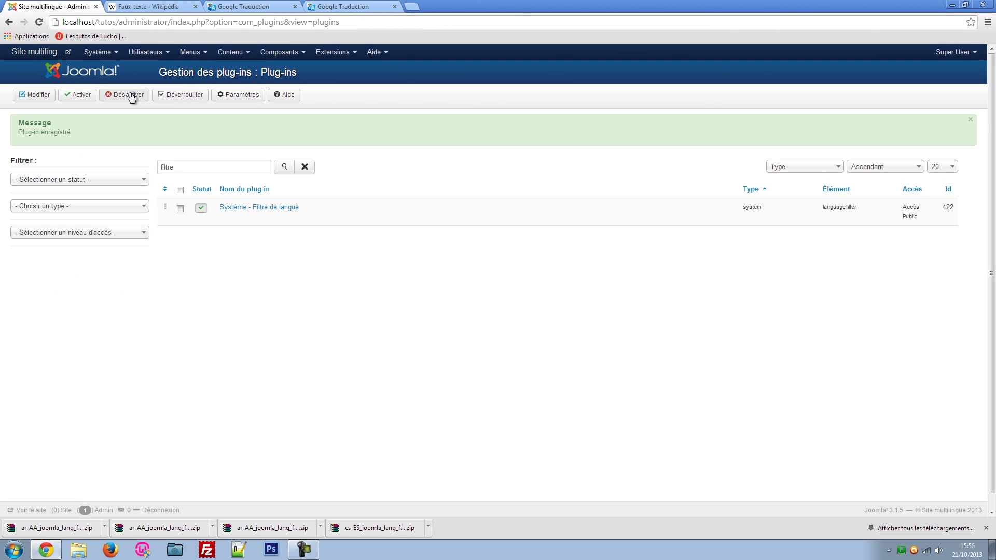
{"action": "left_click", "coordinate": [42, 52]}
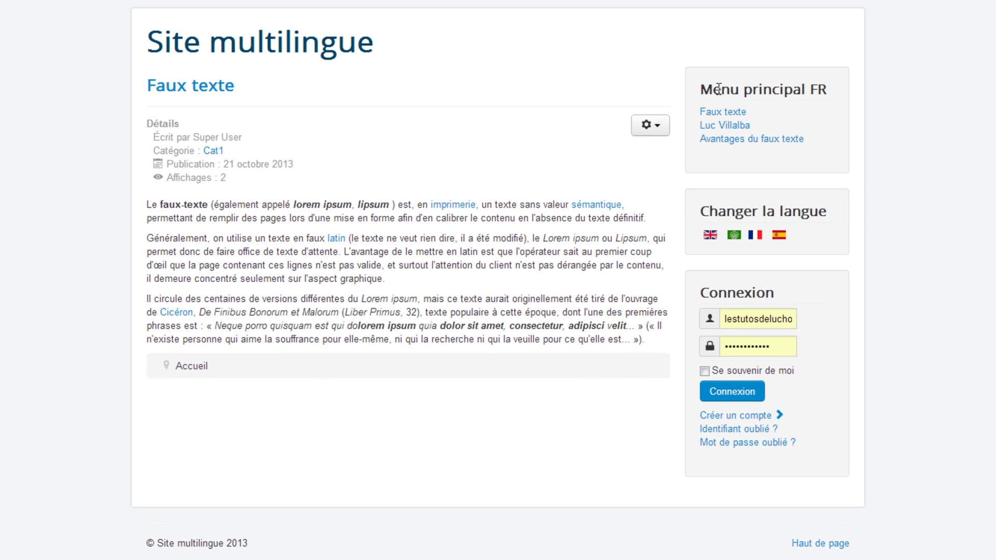
On the French front end, open the Avantages du faux texte article and read its opening lines
{"action": "left_click_drag", "start_coordinate": [715, 91], "coordinate": [820, 92]}
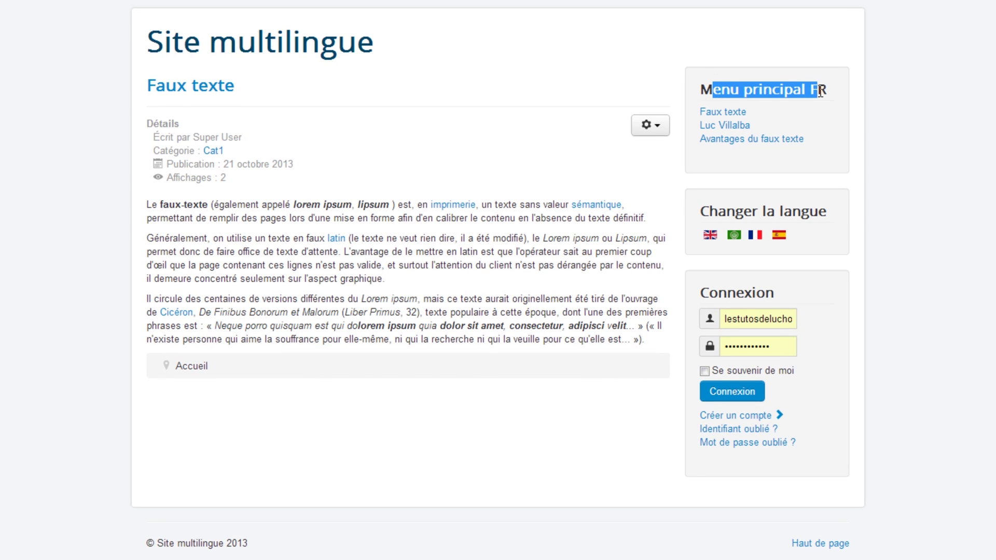
{"action": "left_click", "coordinate": [767, 88]}
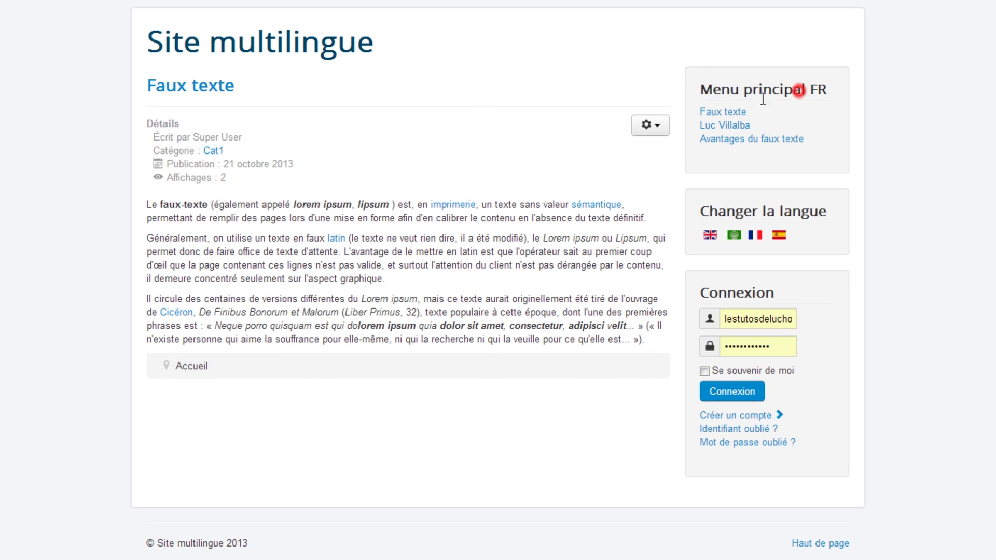
{"action": "left_click", "coordinate": [726, 140]}
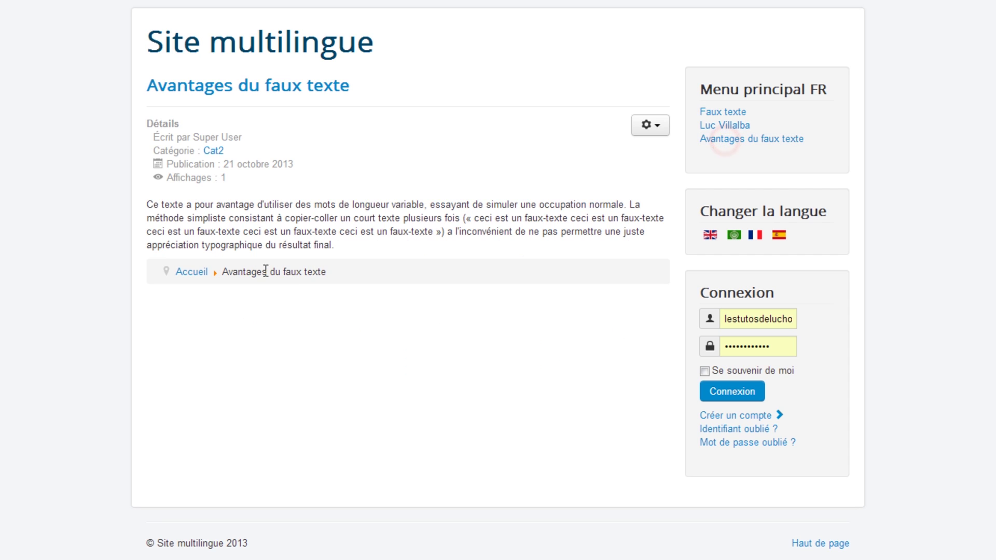
{"action": "left_click_drag", "start_coordinate": [193, 202], "coordinate": [307, 235]}
Switch the site to English and view the Text false article and the contact form
{"action": "left_click", "coordinate": [710, 234]}
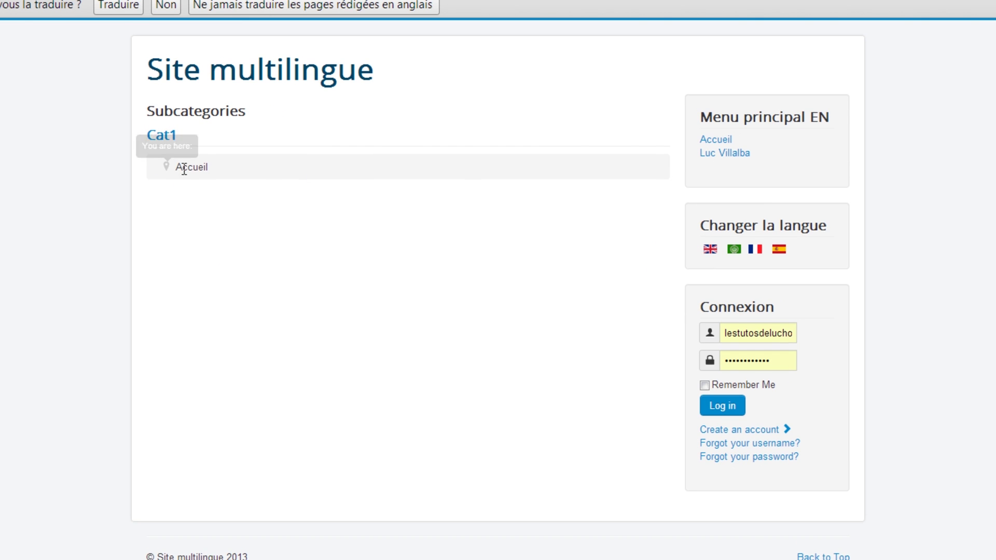
{"action": "left_click", "coordinate": [166, 140]}
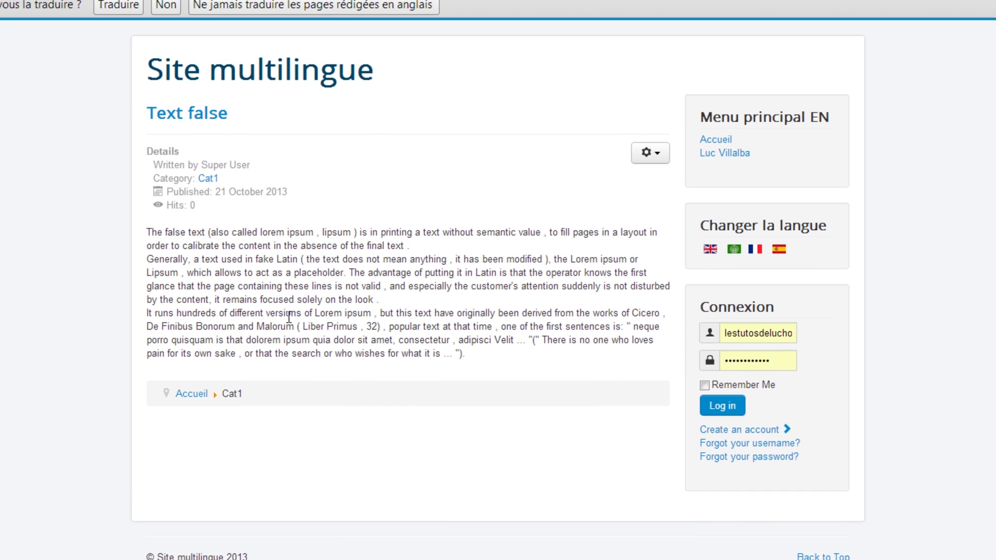
{"action": "triple_click", "coordinate": [176, 235]}
{"action": "left_click", "coordinate": [293, 264]}
{"action": "left_click", "coordinate": [721, 152]}
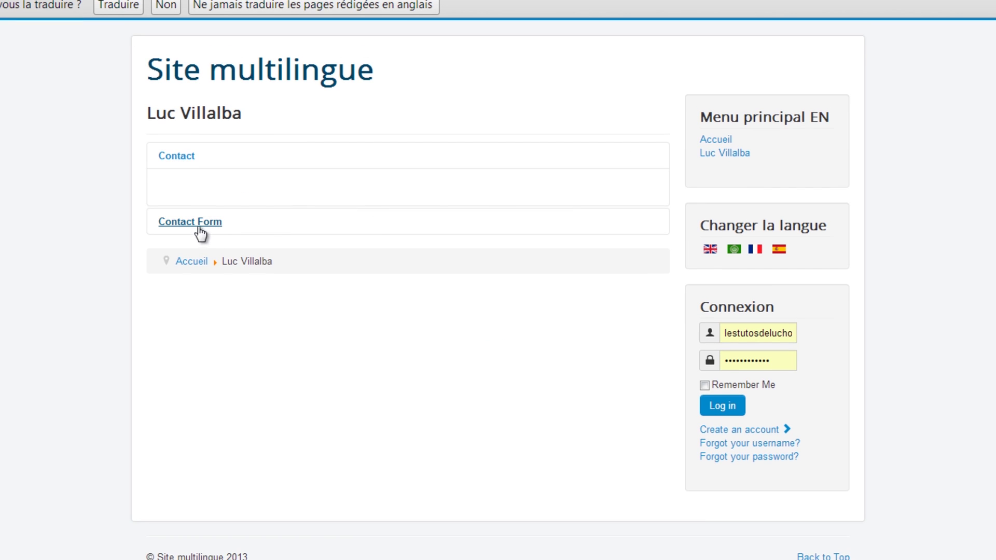
{"action": "left_click", "coordinate": [192, 222]}
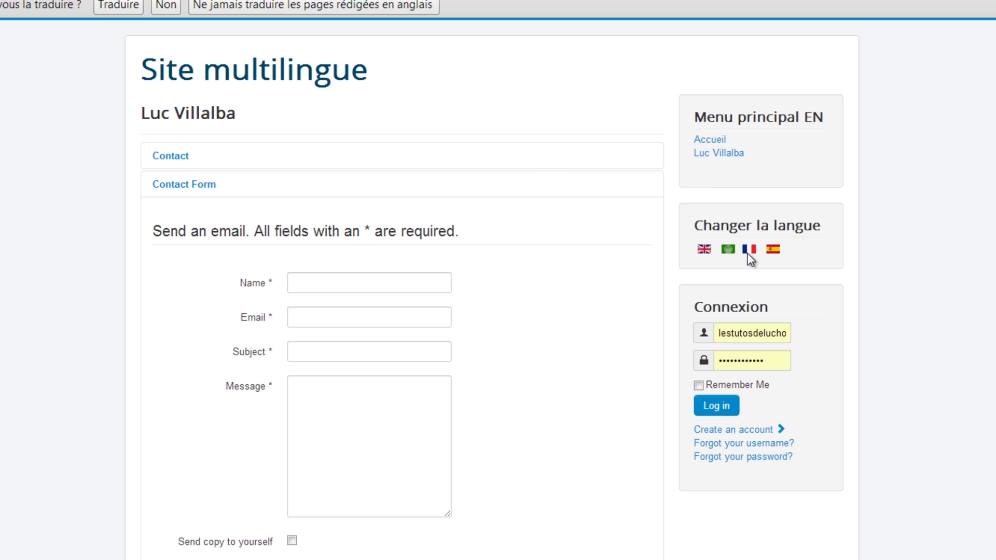
Switch the site to Arabic and view the Cat2 article and the Arabic contact form
{"action": "left_click", "coordinate": [728, 249]}
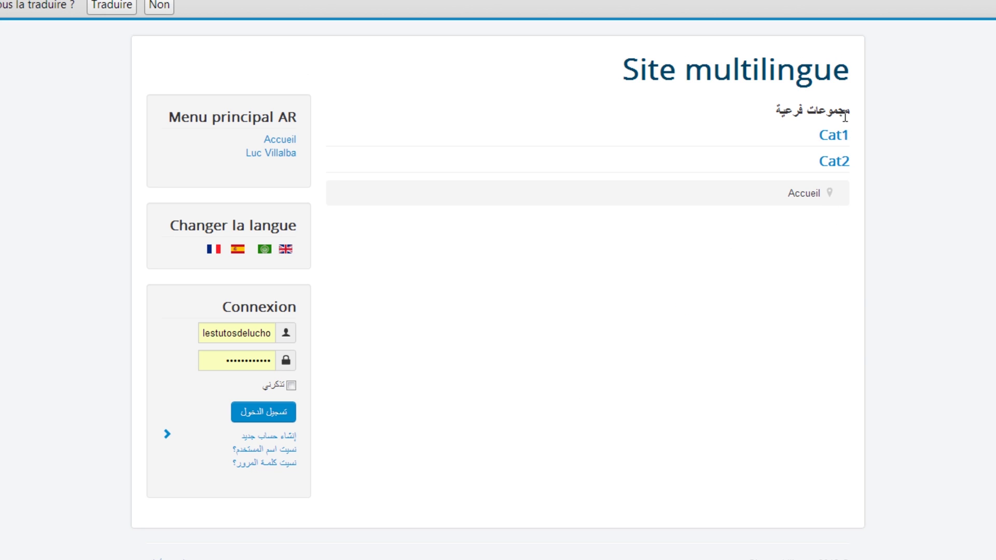
{"action": "left_click", "coordinate": [840, 162]}
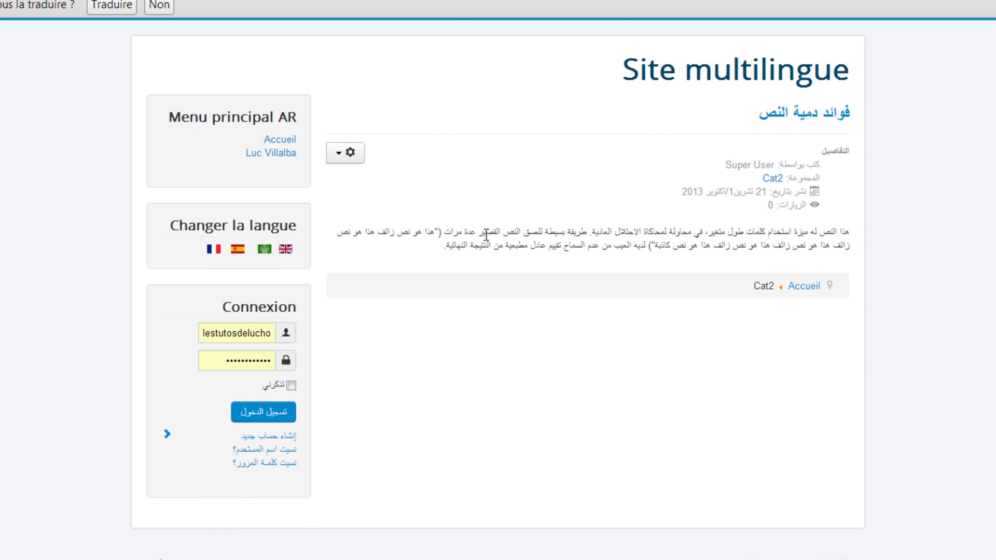
{"action": "left_click", "coordinate": [277, 153]}
{"action": "left_click", "coordinate": [814, 222]}
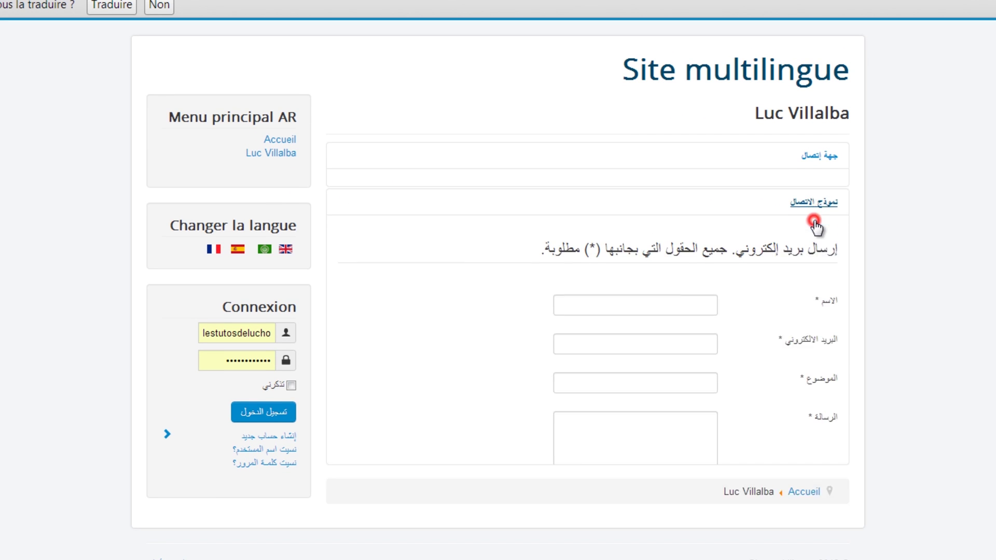
Switch to Spanish, view Beneficios texto de relleno and the contact page, then return to French
{"action": "left_click", "coordinate": [231, 250]}
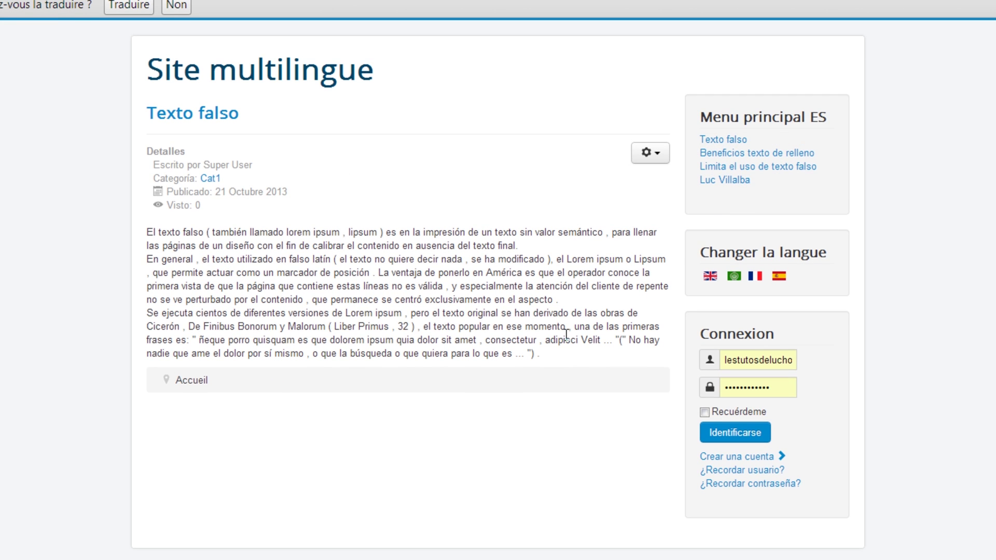
{"action": "left_click", "coordinate": [733, 154]}
{"action": "left_click", "coordinate": [726, 180]}
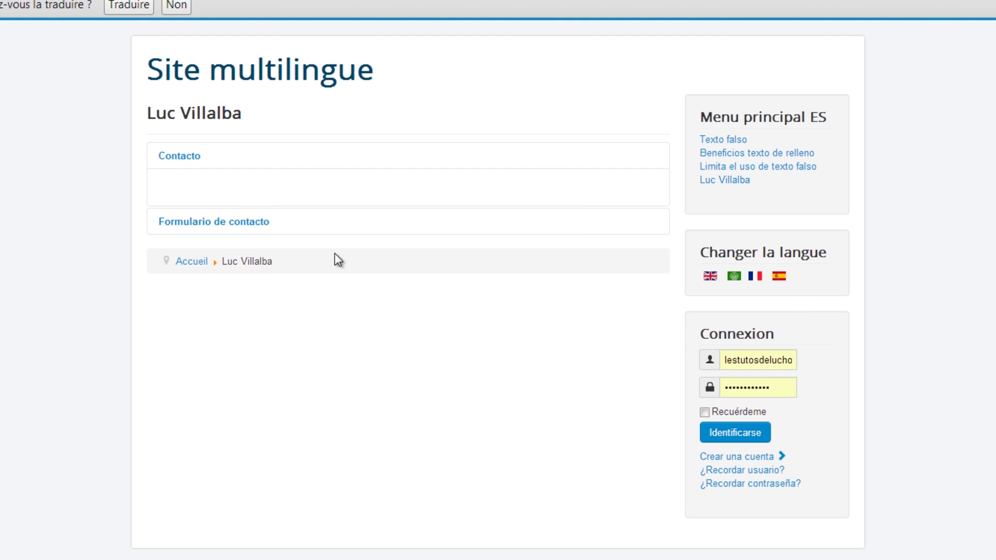
{"action": "left_click", "coordinate": [755, 276]}
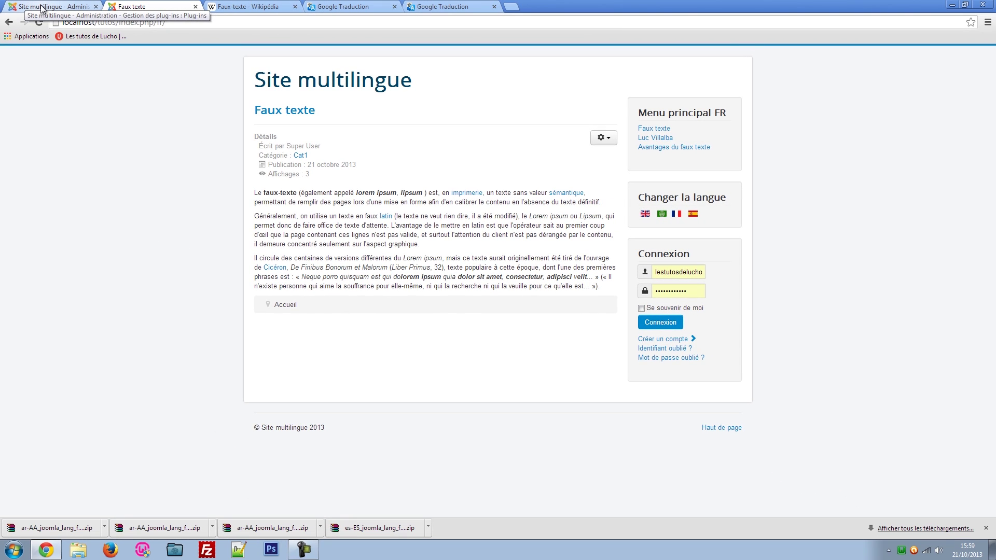
Check the Système - Filtre de langue plug-in's basic parameters, then open Gestion des articles
{"action": "left_click", "coordinate": [41, 7]}
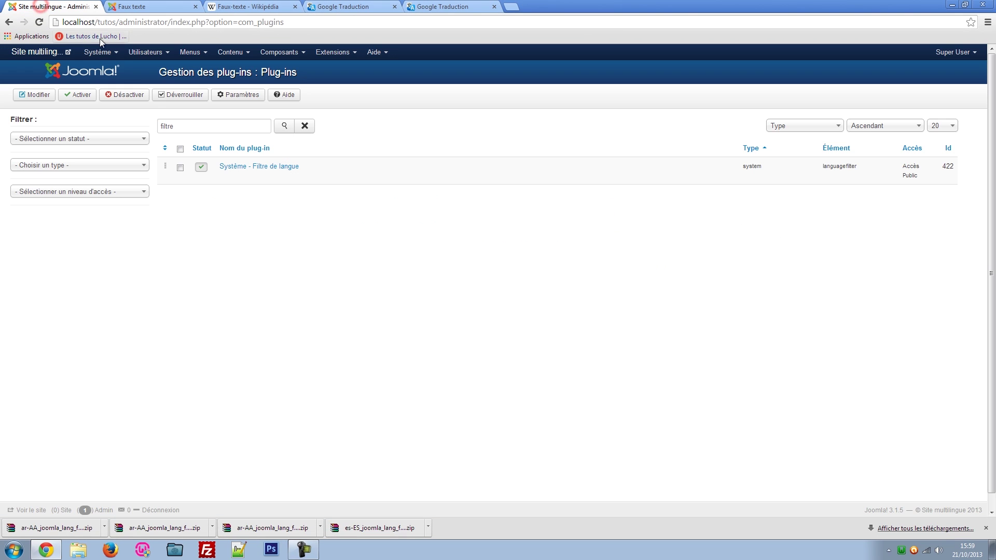
{"action": "left_click", "coordinate": [255, 167]}
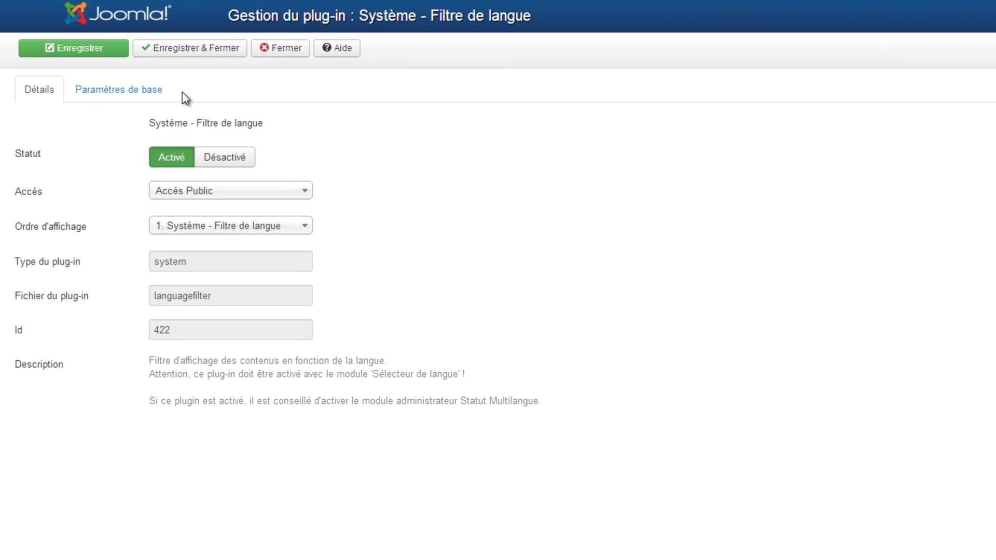
{"action": "left_click", "coordinate": [88, 116]}
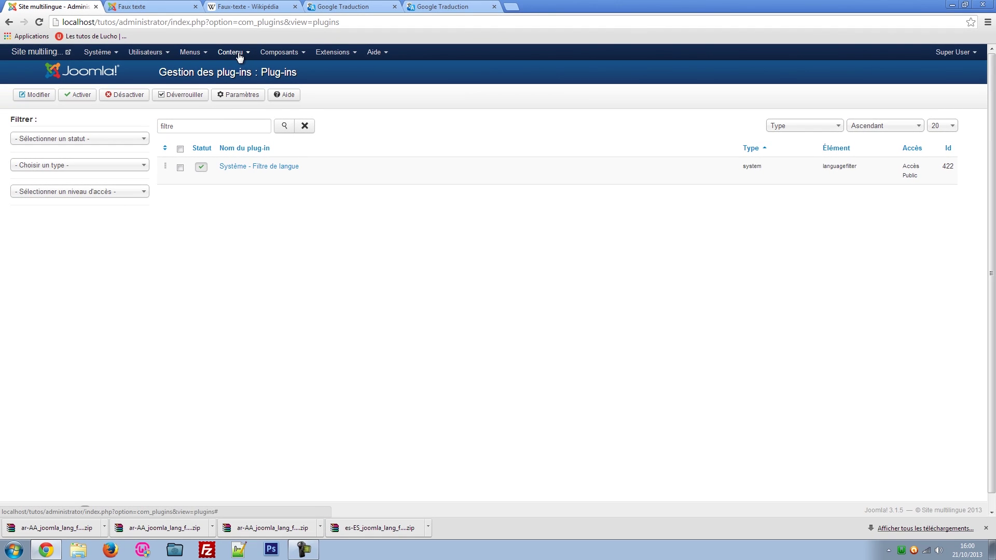
{"action": "left_click", "coordinate": [239, 54]}
{"action": "left_click", "coordinate": [240, 70]}
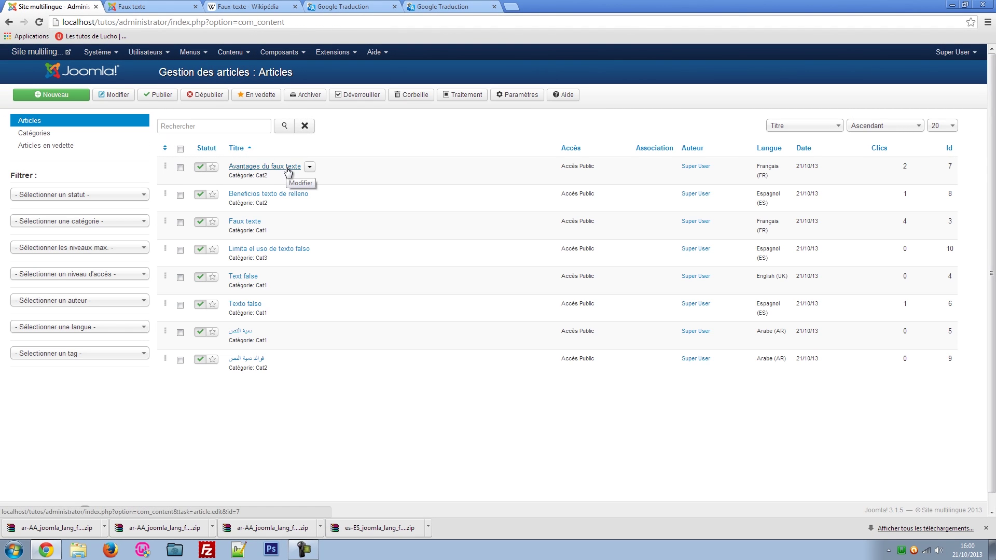
Link Avantages du faux texte to Beneficios texto de relleno (ES) and its Arabic article, no English, and save
{"action": "left_click", "coordinate": [287, 169]}
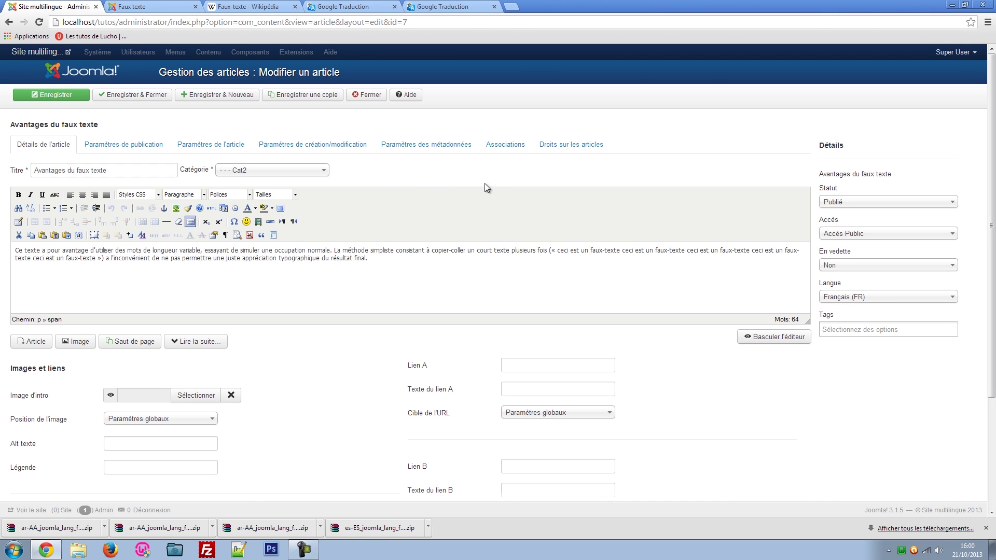
{"action": "left_click", "coordinate": [504, 145]}
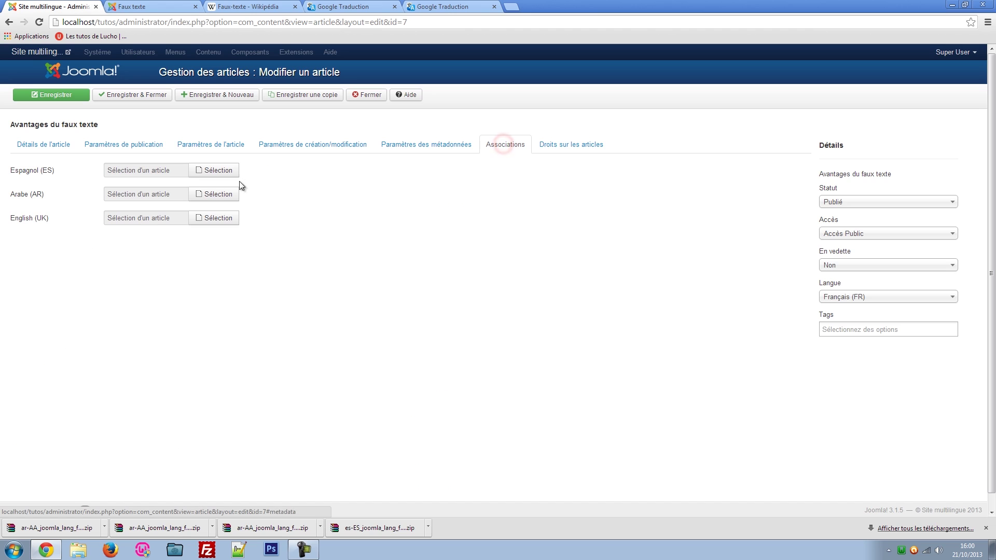
{"action": "left_click", "coordinate": [215, 171]}
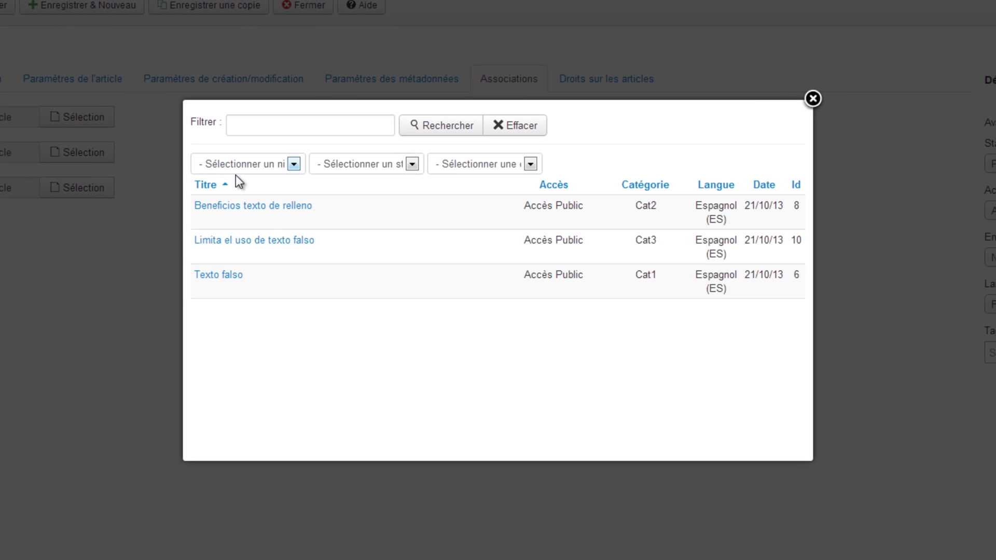
{"action": "left_click", "coordinate": [243, 206]}
{"action": "left_click", "coordinate": [81, 156]}
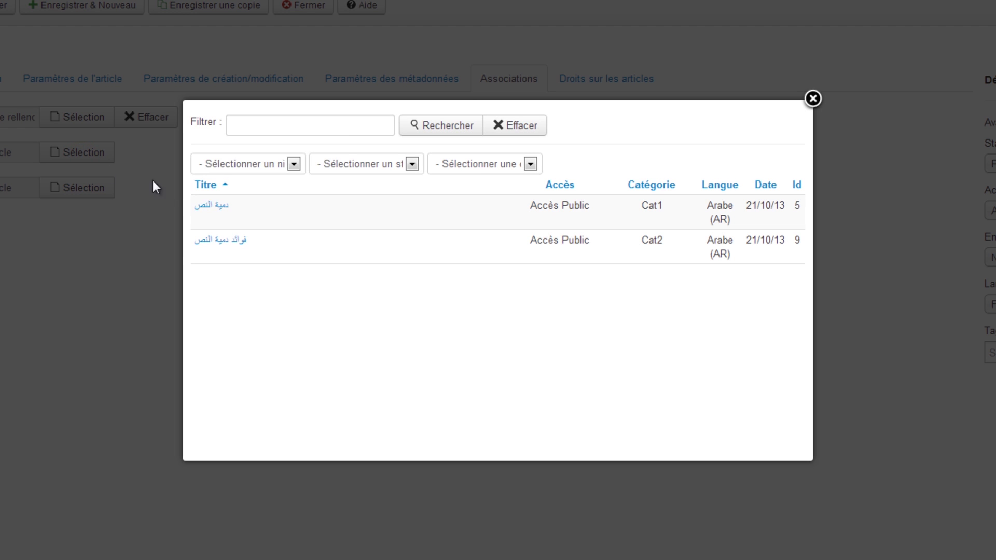
{"action": "left_click", "coordinate": [223, 239]}
{"action": "left_click", "coordinate": [81, 192]}
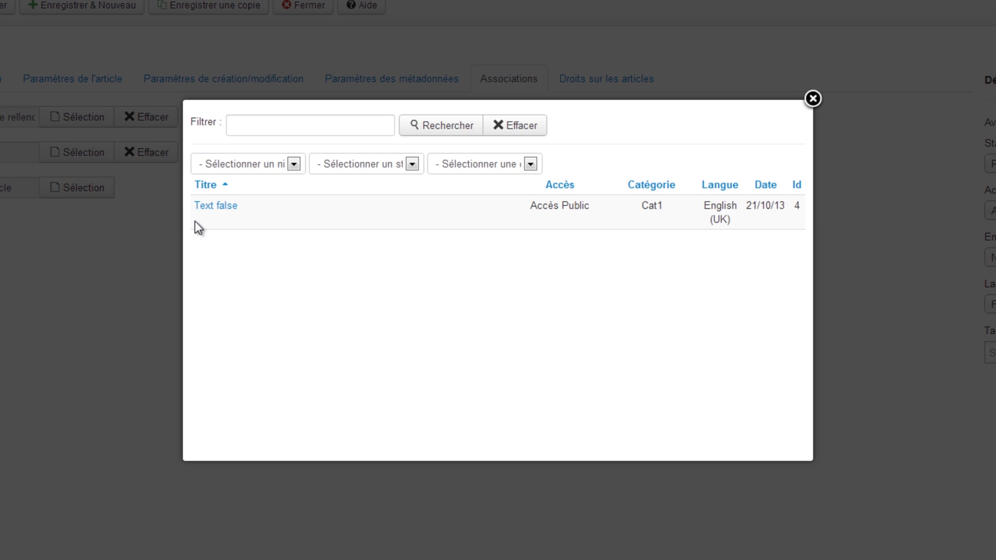
{"action": "left_click_drag", "start_coordinate": [221, 207], "coordinate": [625, 100]}
{"action": "left_click", "coordinate": [813, 99]}
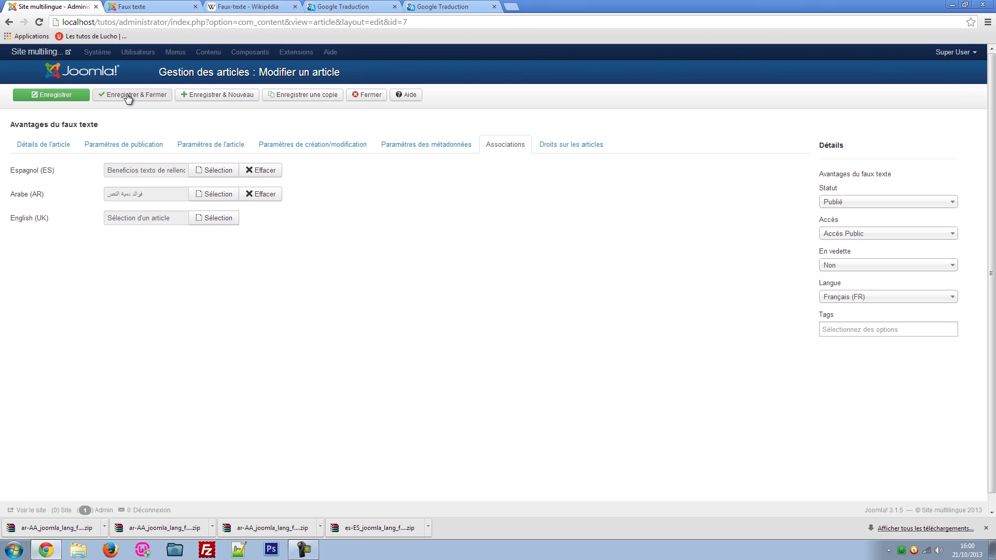
{"action": "left_click", "coordinate": [128, 97]}
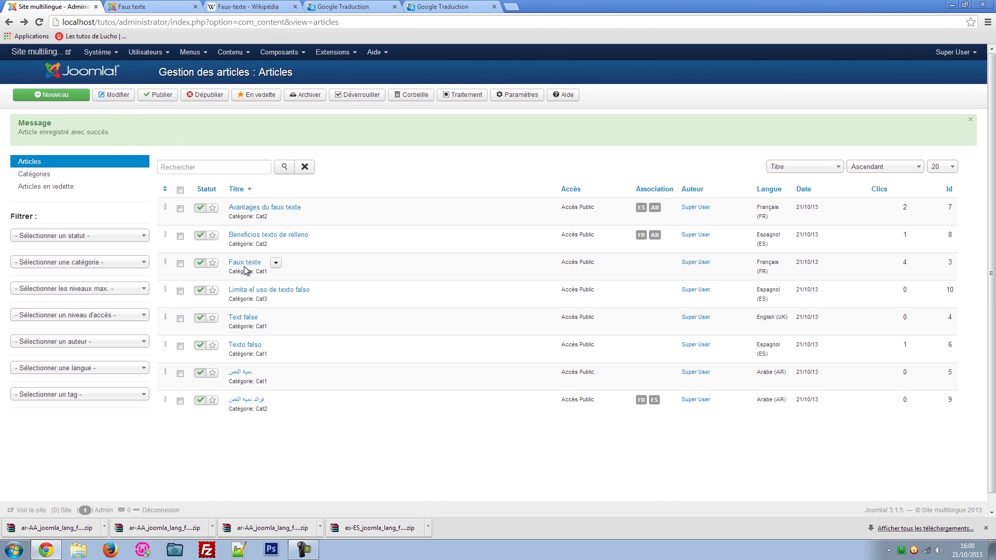
Associate Faux texte with Texto falso (ES), the Cat1 Arabic article and Text false (EN)
{"action": "left_click", "coordinate": [246, 264]}
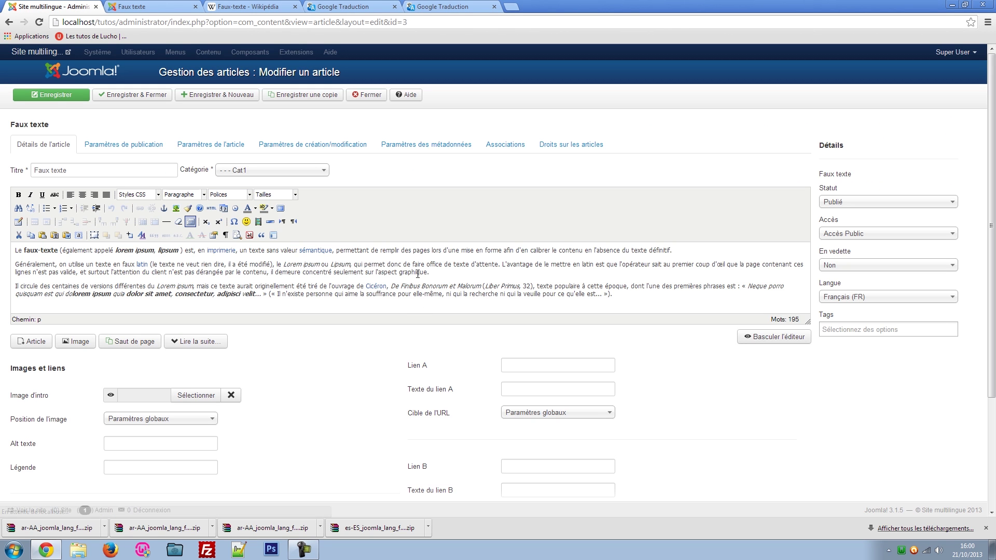
{"action": "left_click", "coordinate": [495, 143]}
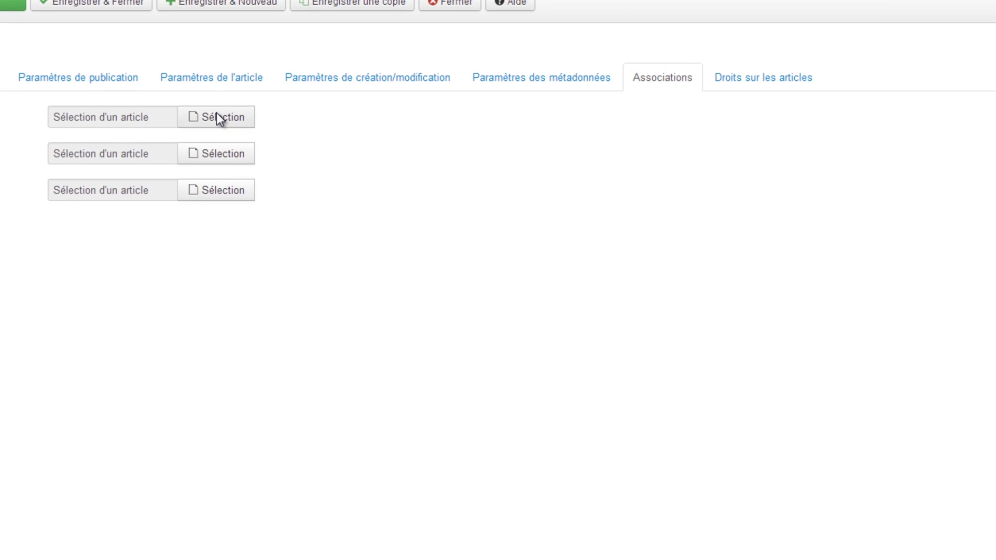
{"action": "left_click", "coordinate": [217, 117]}
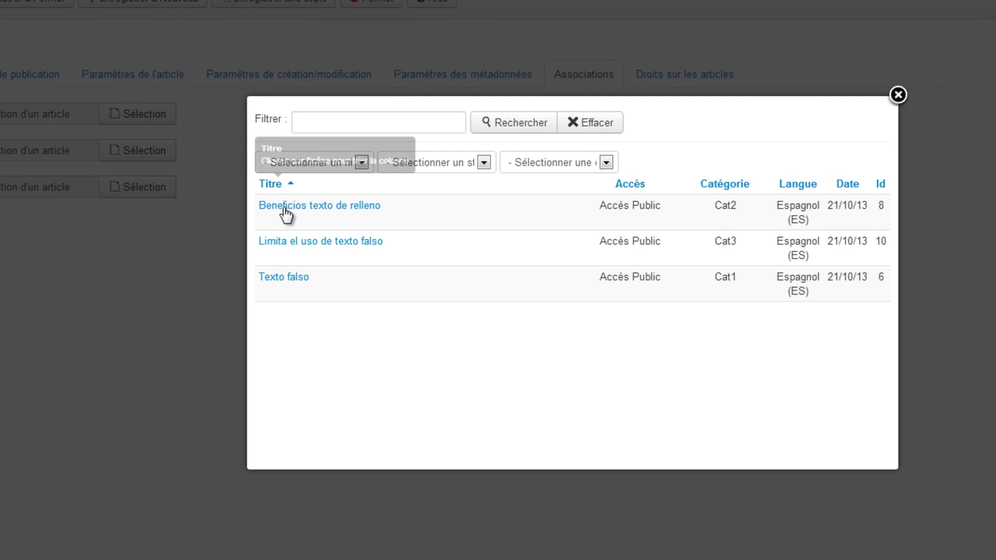
{"action": "left_click", "coordinate": [283, 277]}
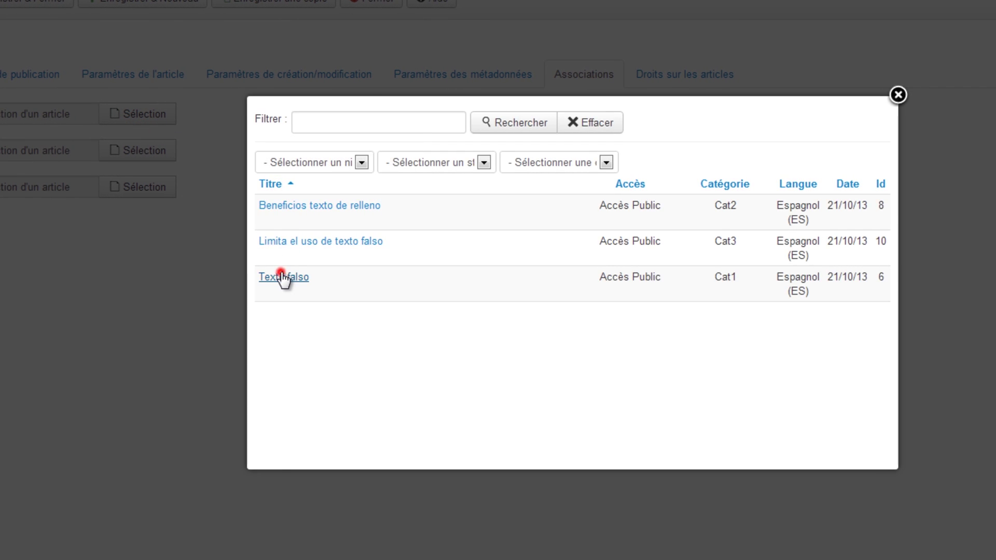
{"action": "left_click", "coordinate": [139, 150]}
{"action": "left_click", "coordinate": [280, 205]}
{"action": "left_click", "coordinate": [143, 185]}
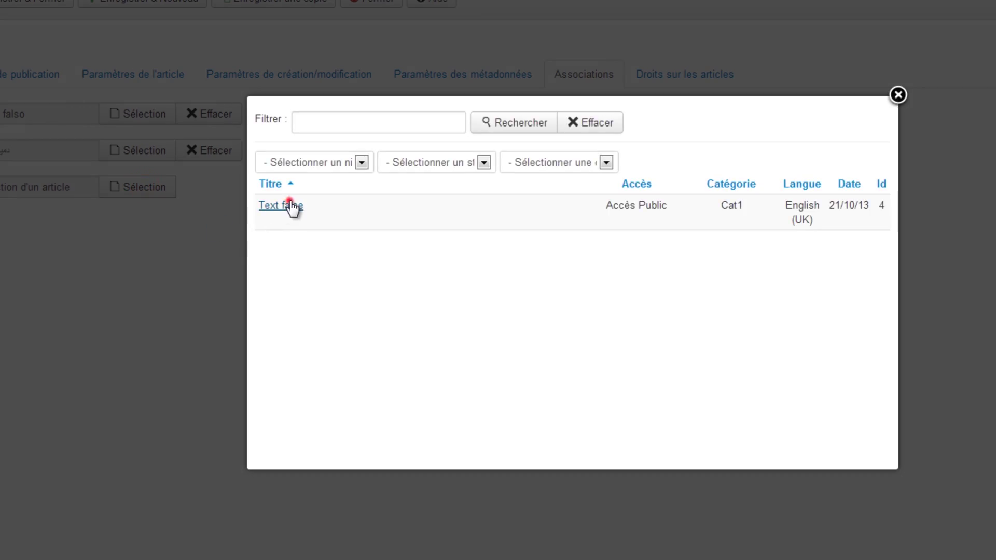
{"action": "left_click", "coordinate": [289, 203]}
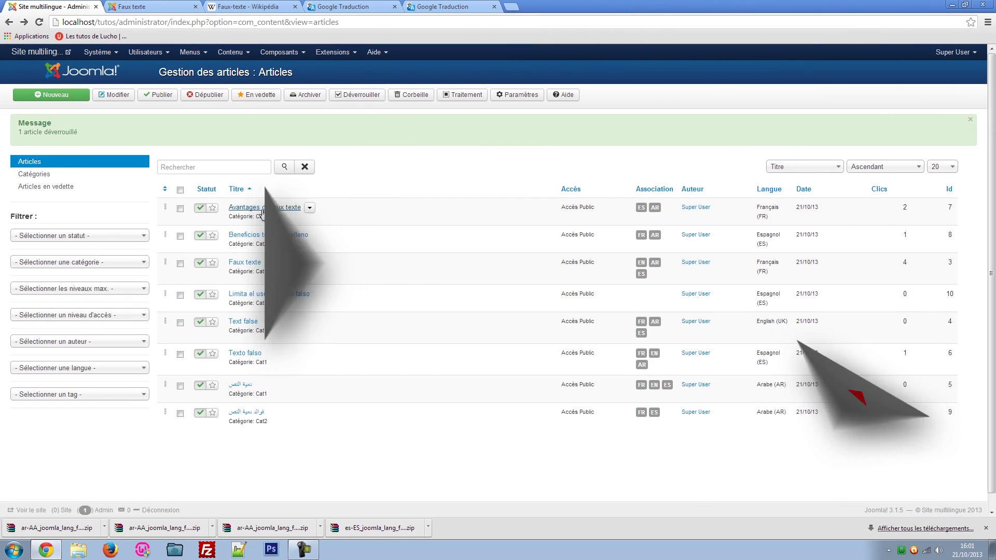
{"action": "mouse_move", "coordinate": [654, 281]}
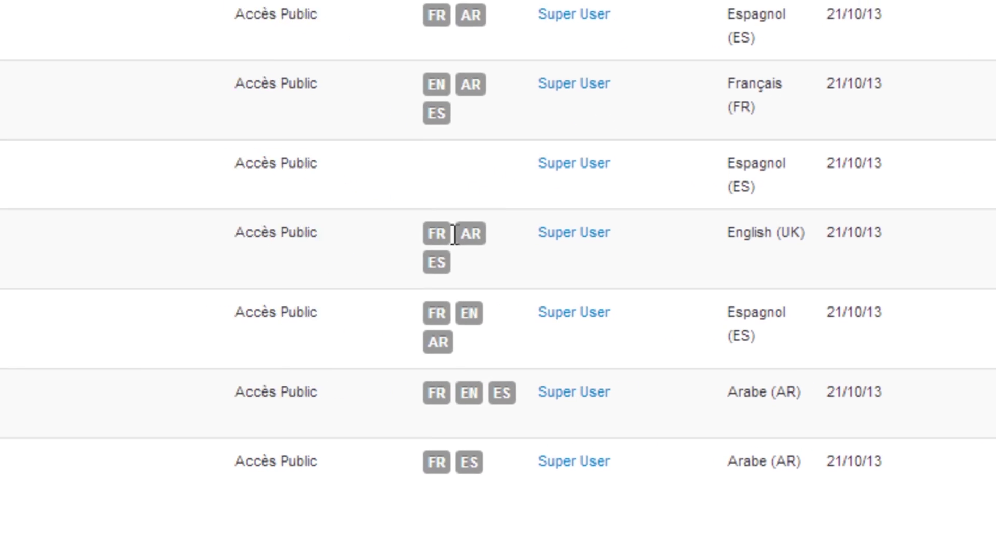
{"action": "mouse_move", "coordinate": [628, 310]}
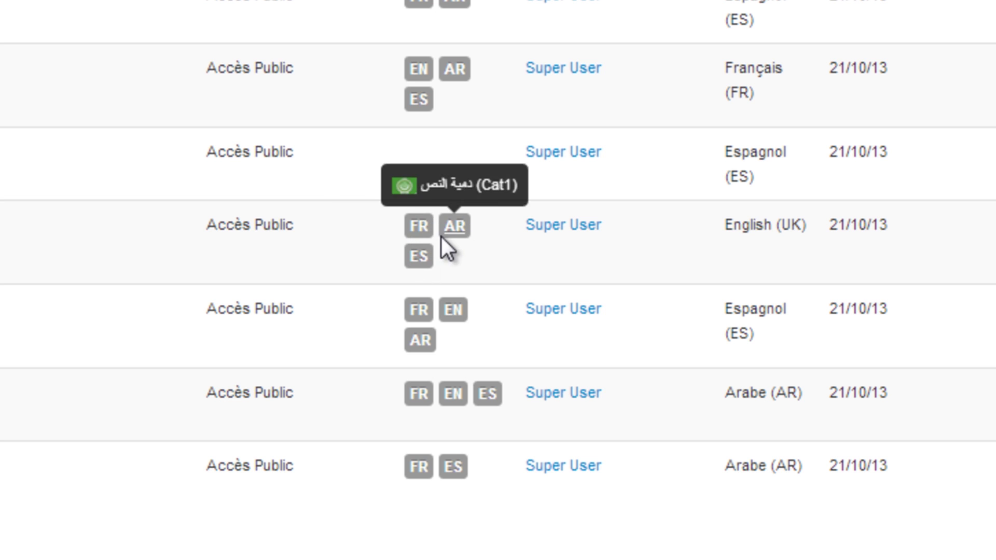
{"action": "mouse_move", "coordinate": [422, 260]}
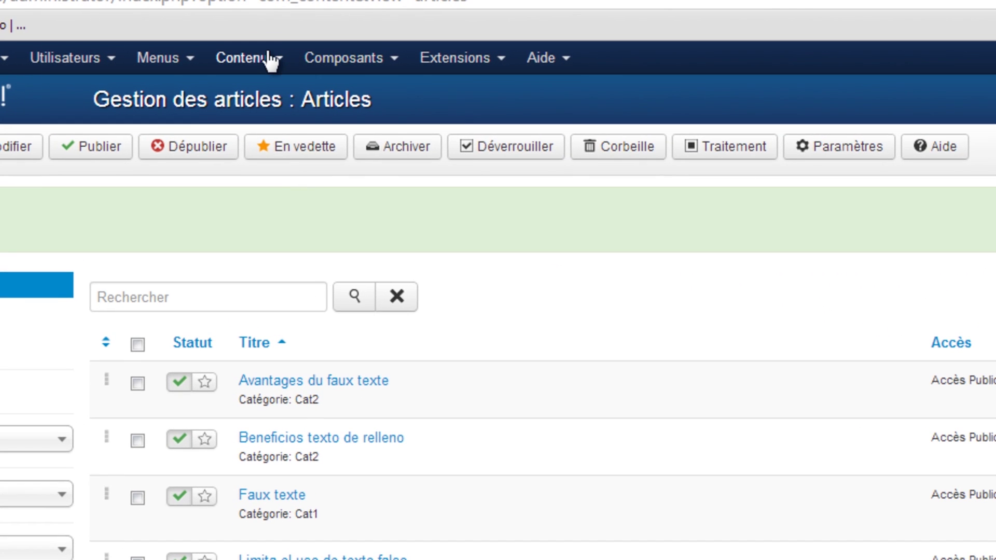
In the category manager, link Catégories FR to Catégories ES, AR and EN and save
{"action": "left_click", "coordinate": [238, 53]}
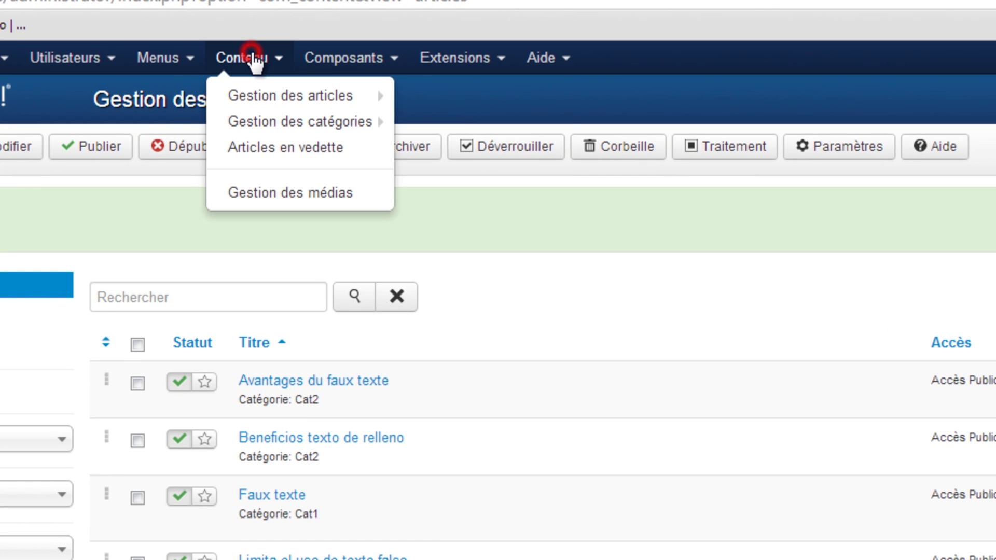
{"action": "left_click", "coordinate": [265, 126]}
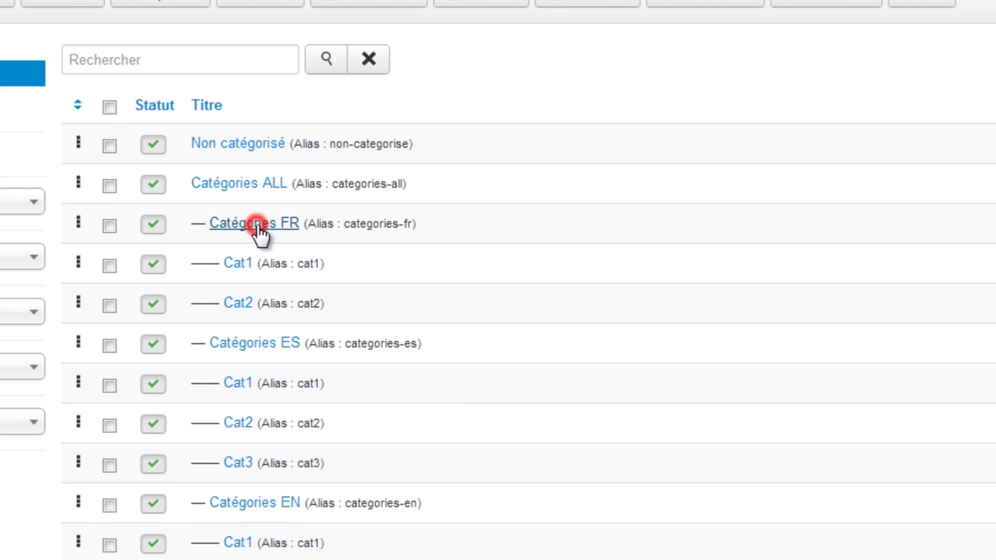
{"action": "left_click", "coordinate": [257, 227]}
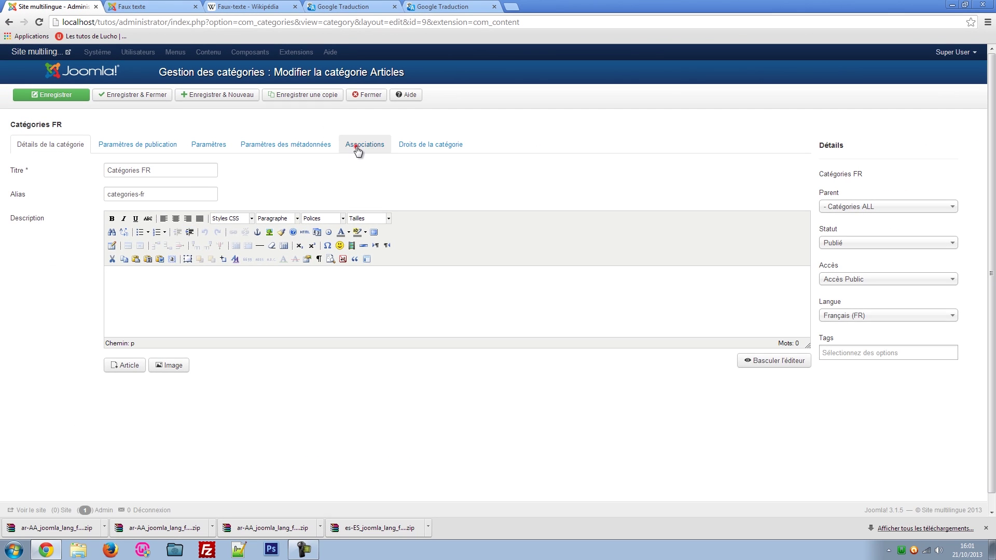
{"action": "left_click", "coordinate": [358, 149]}
{"action": "left_click", "coordinate": [218, 170]}
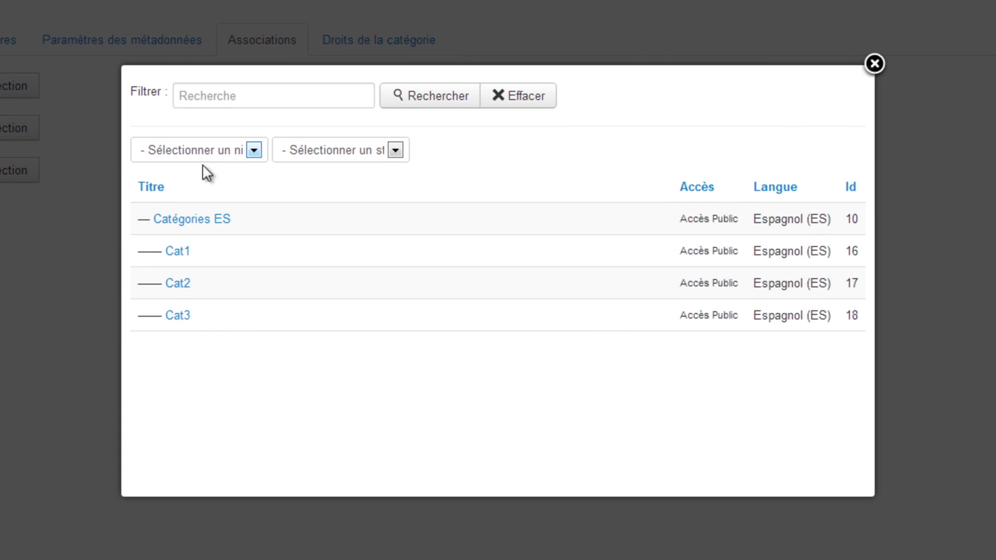
{"action": "left_click", "coordinate": [187, 220]}
{"action": "left_click", "coordinate": [21, 129]}
{"action": "left_click", "coordinate": [179, 220]}
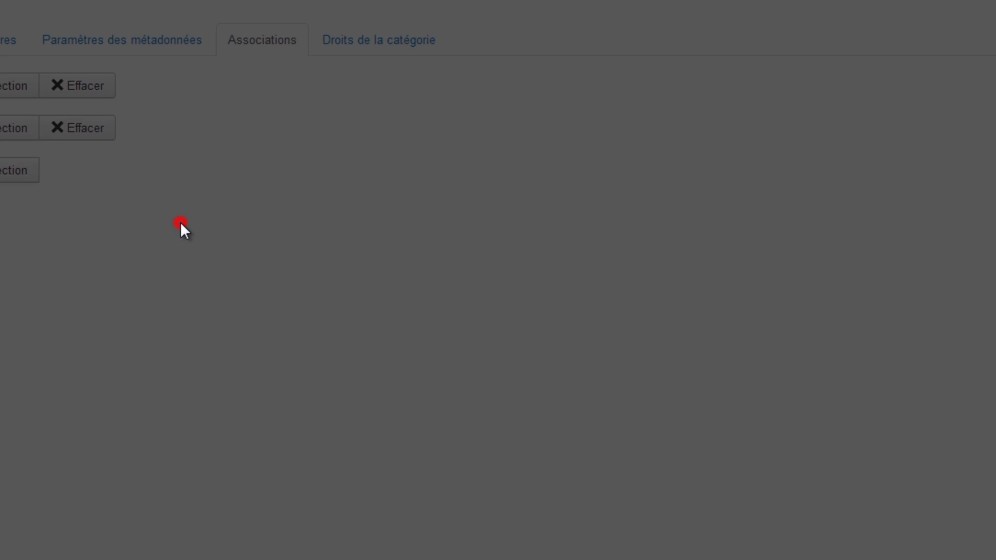
{"action": "left_click", "coordinate": [6, 172]}
{"action": "left_click", "coordinate": [189, 222]}
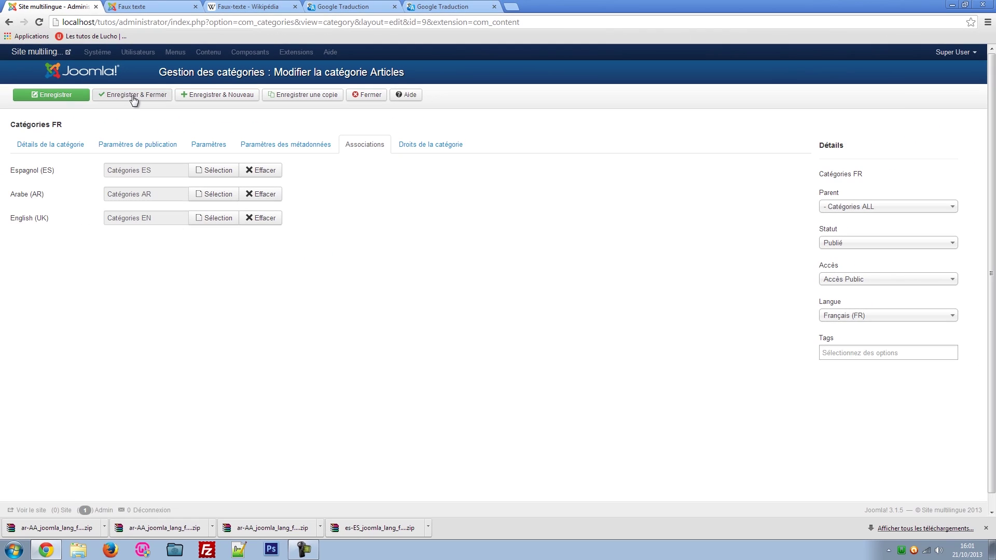
{"action": "left_click", "coordinate": [133, 96]}
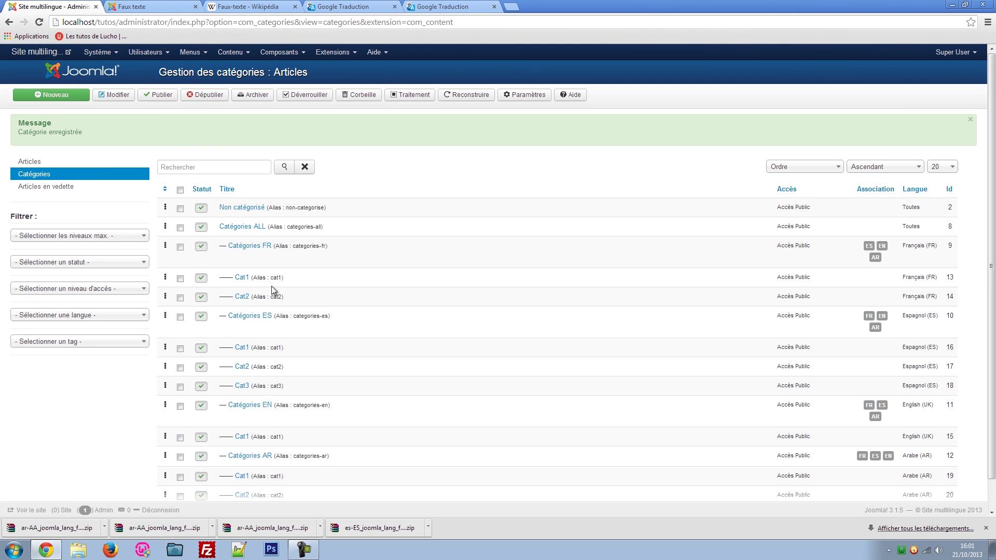
Associate French Cat1 with the Spanish, Arabic and English Cat1 categories and save
{"action": "left_click", "coordinate": [242, 278]}
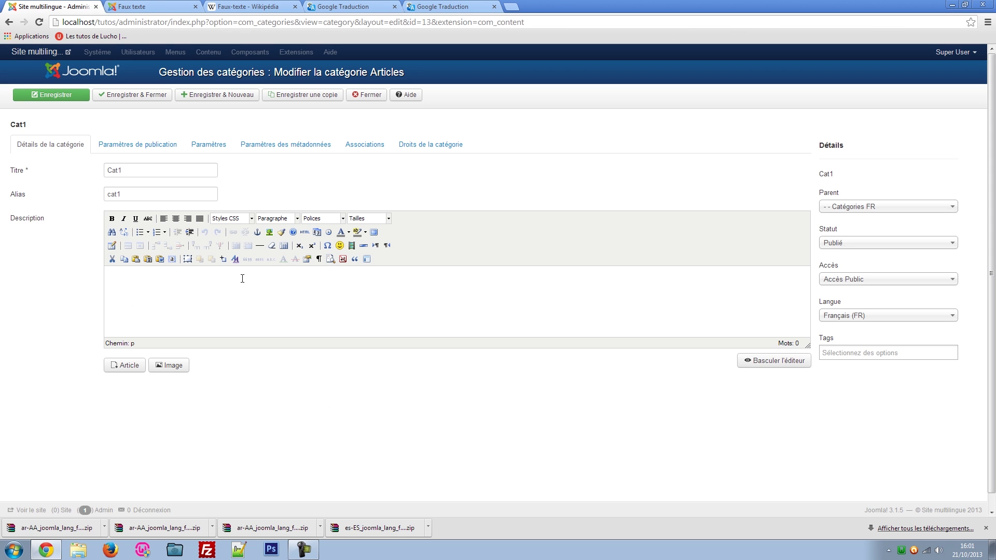
{"action": "left_click", "coordinate": [365, 144]}
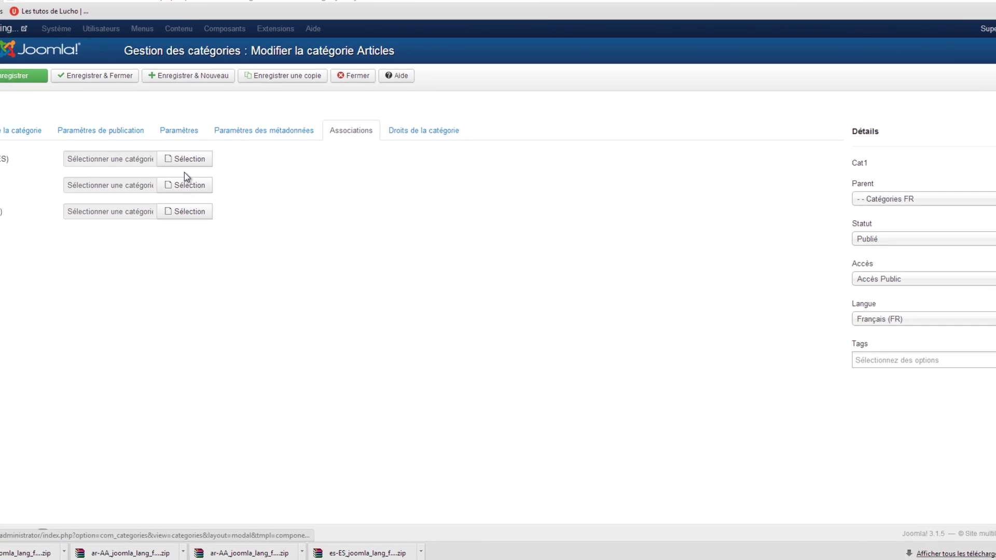
{"action": "left_click", "coordinate": [187, 159]}
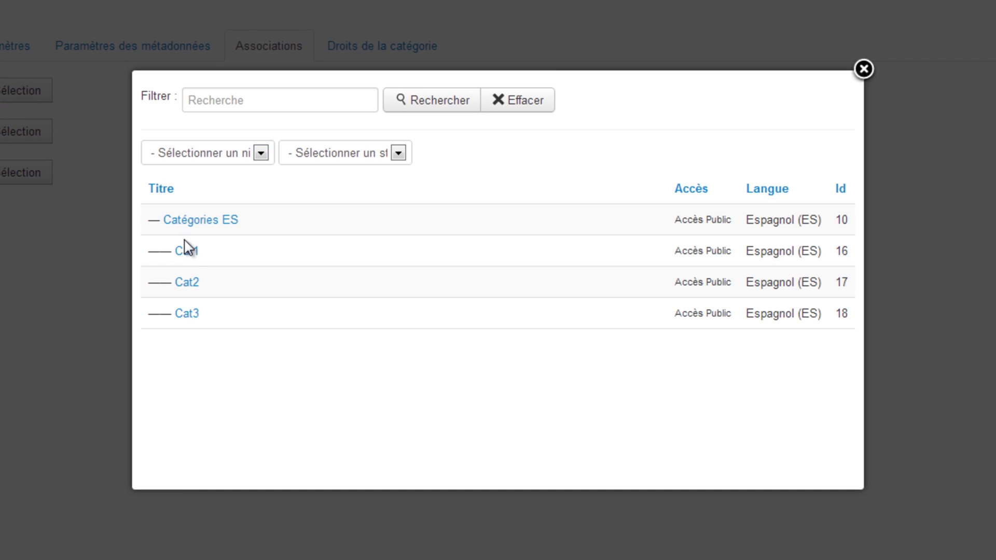
{"action": "left_click", "coordinate": [185, 249]}
{"action": "left_click", "coordinate": [8, 132]}
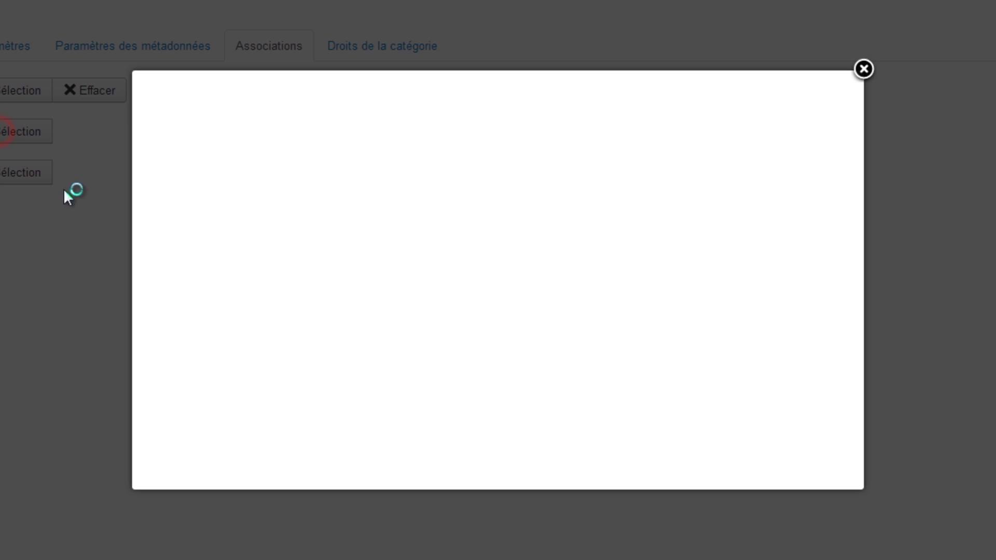
{"action": "left_click", "coordinate": [190, 255]}
{"action": "left_click", "coordinate": [8, 170]}
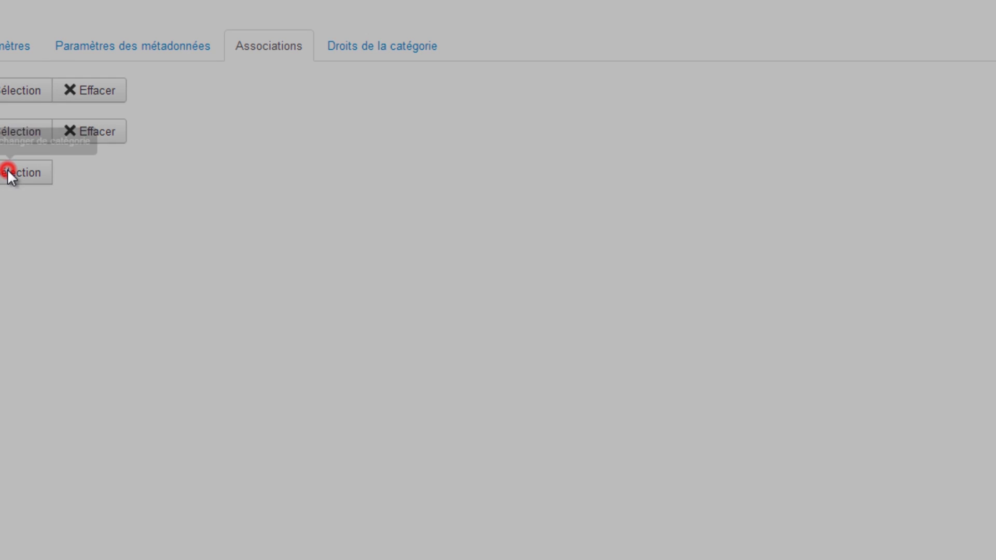
{"action": "left_click", "coordinate": [192, 251]}
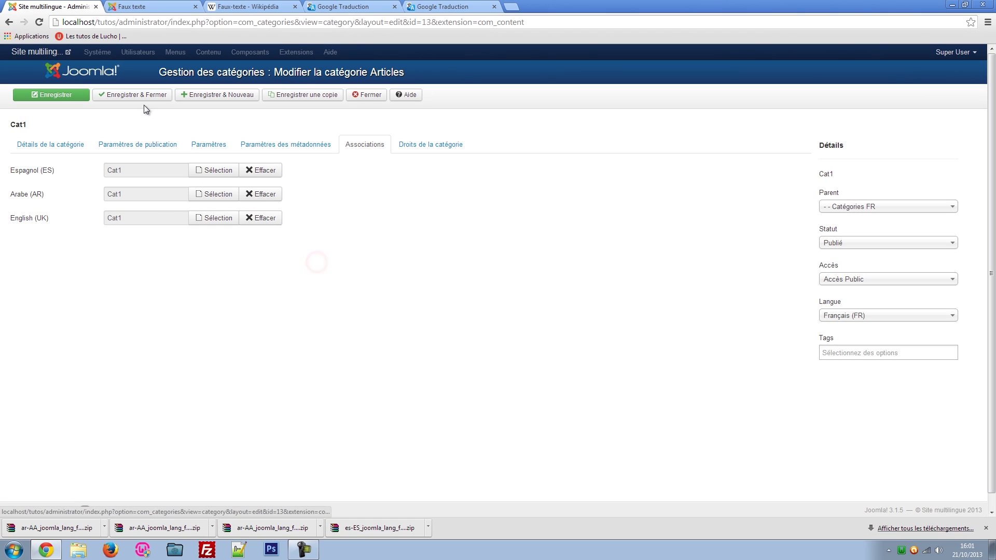
{"action": "left_click", "coordinate": [138, 95]}
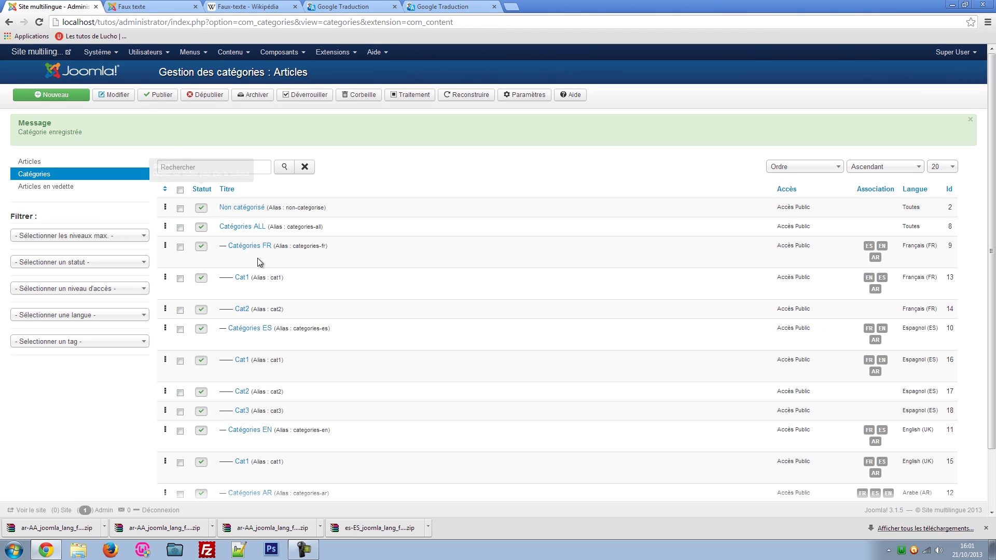
Associate French Cat2 with the Spanish and Arabic Cat2, leaving English empty, and save
{"action": "left_click", "coordinate": [243, 310]}
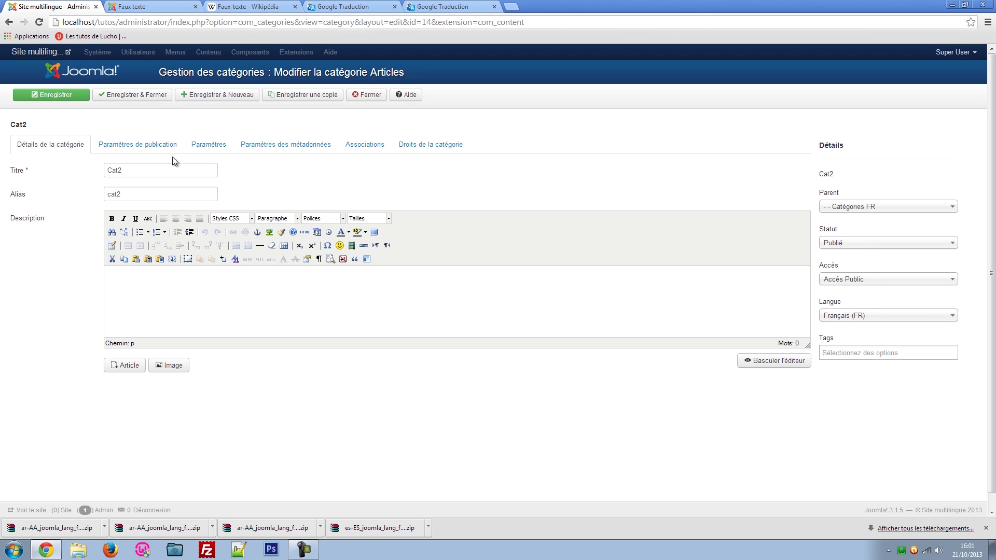
{"action": "left_click", "coordinate": [377, 146]}
{"action": "left_click", "coordinate": [215, 170]}
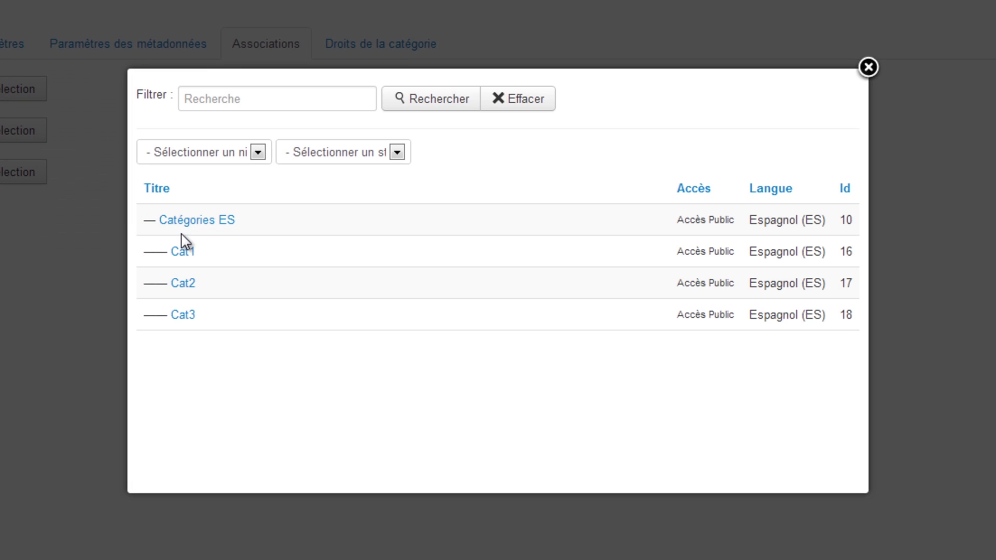
{"action": "left_click", "coordinate": [186, 283]}
{"action": "left_click", "coordinate": [8, 134]}
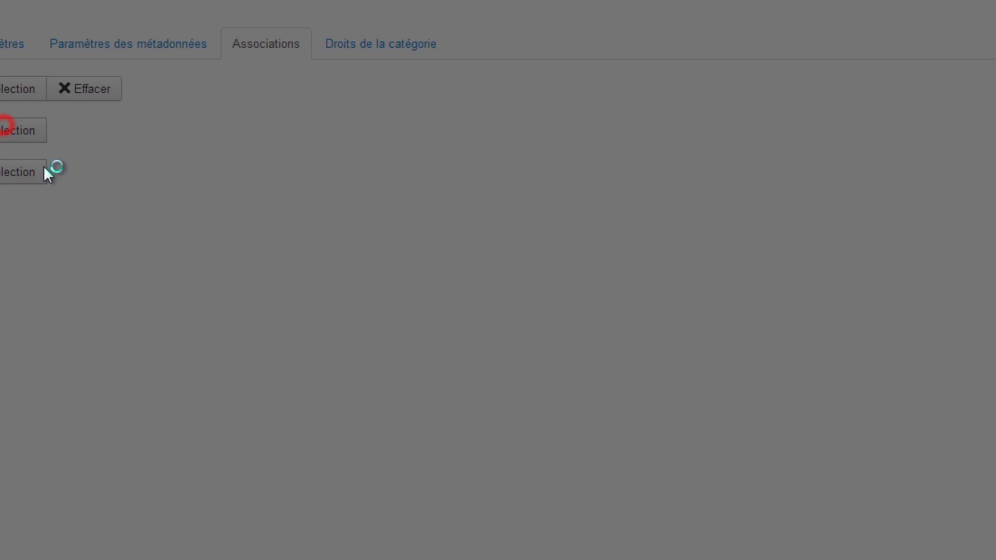
{"action": "left_click", "coordinate": [187, 283]}
{"action": "left_click", "coordinate": [6, 175]}
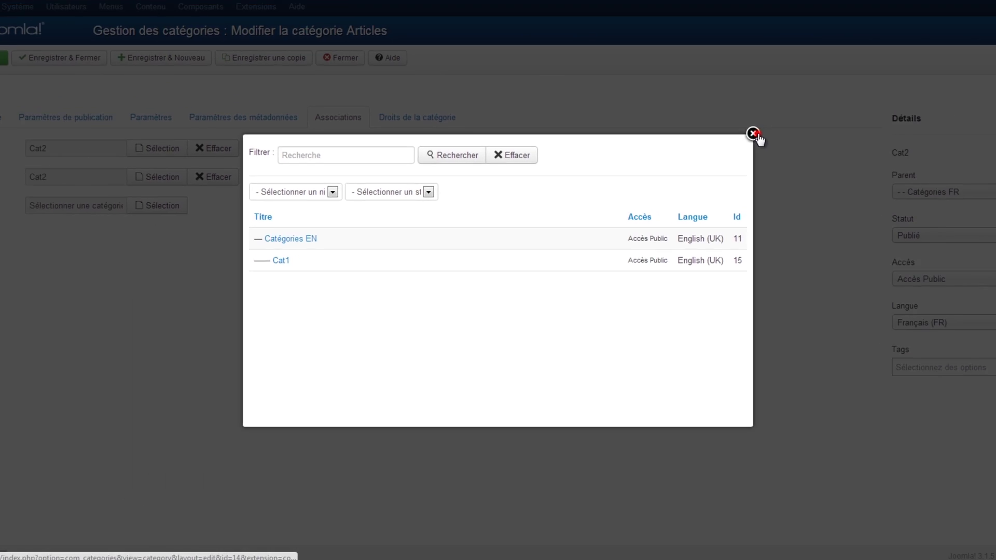
{"action": "left_click", "coordinate": [754, 134]}
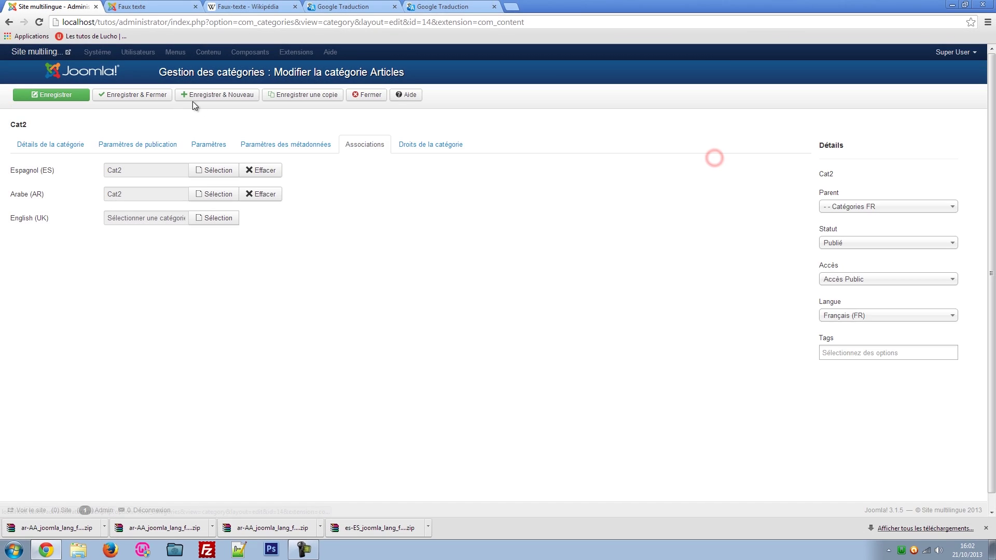
{"action": "left_click", "coordinate": [71, 59]}
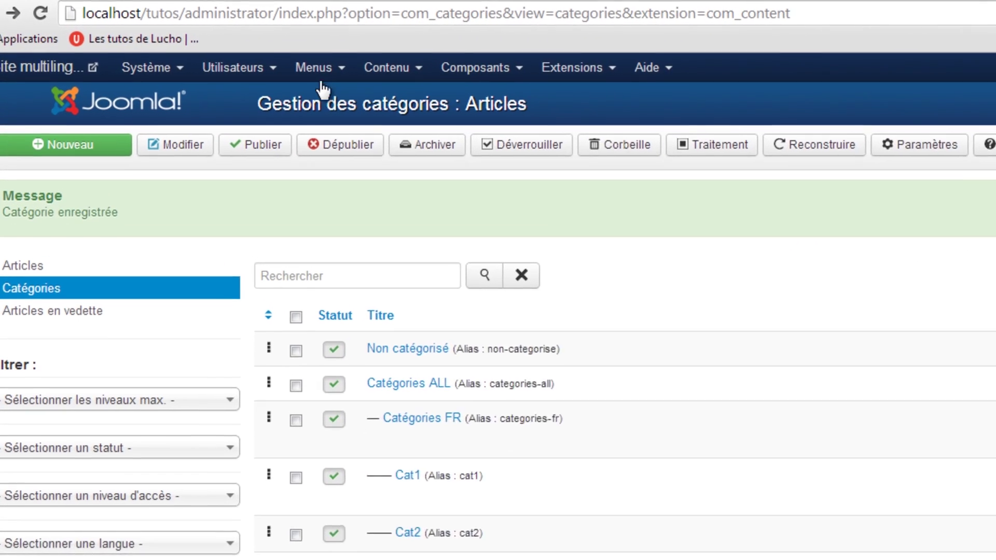
{"action": "left_click", "coordinate": [193, 53]}
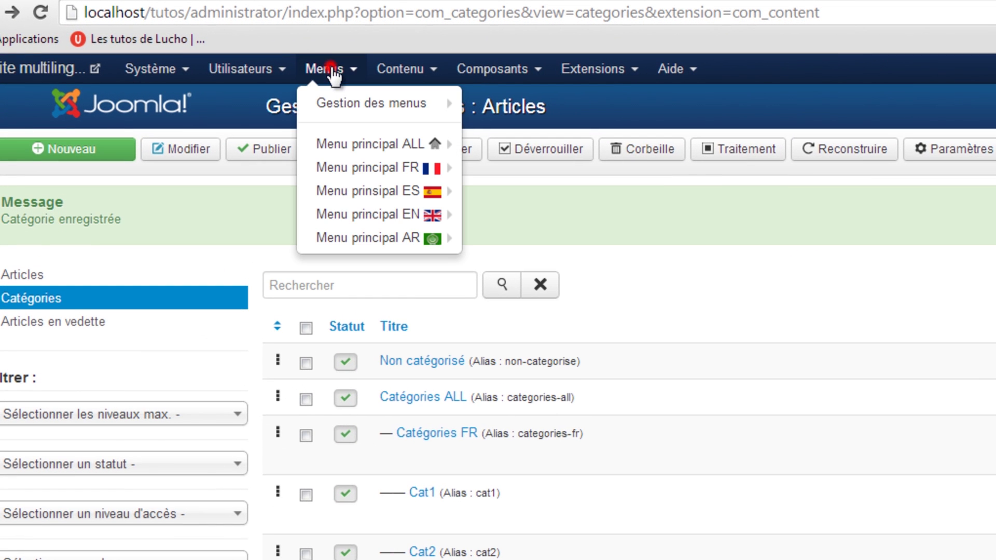
In Menu principal FR, link Faux texte to Texto falso (ES) and Accueil (AR, EN) and save
{"action": "left_click", "coordinate": [374, 169]}
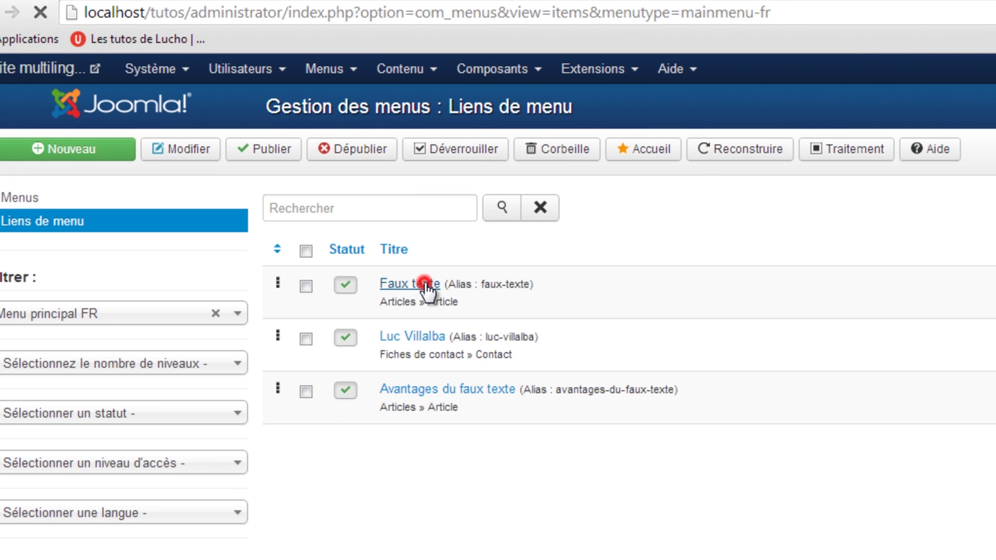
{"action": "left_click", "coordinate": [425, 284]}
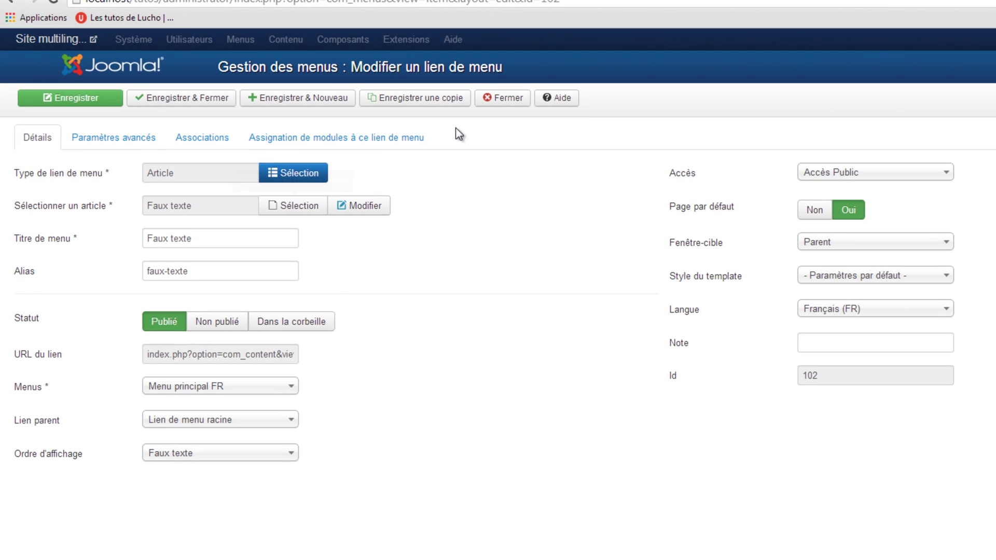
{"action": "left_click", "coordinate": [201, 136]}
{"action": "left_click", "coordinate": [196, 172]}
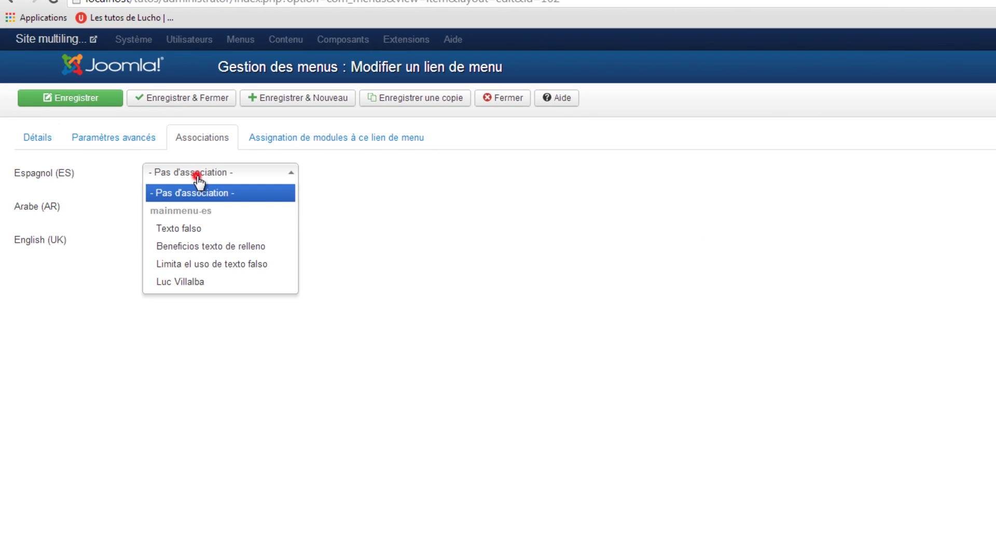
{"action": "left_click", "coordinate": [197, 228]}
{"action": "left_click", "coordinate": [176, 205]}
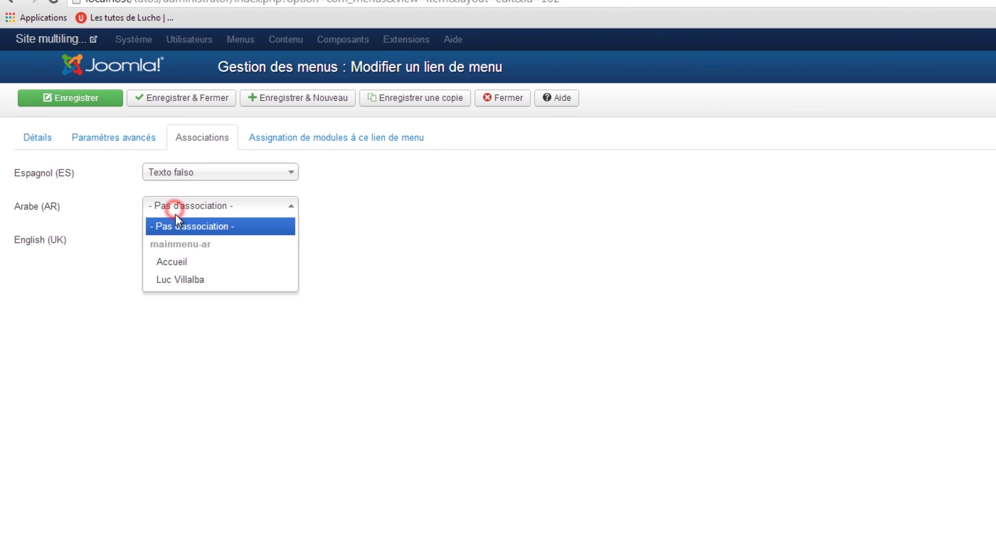
{"action": "left_click", "coordinate": [188, 262]}
{"action": "left_click", "coordinate": [179, 240]}
{"action": "left_click", "coordinate": [189, 294]}
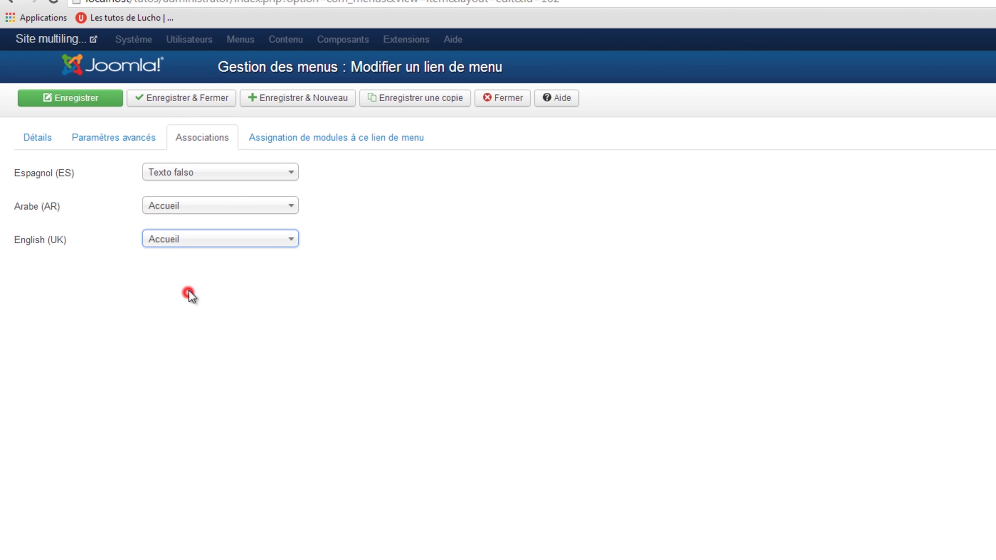
{"action": "left_click", "coordinate": [166, 103]}
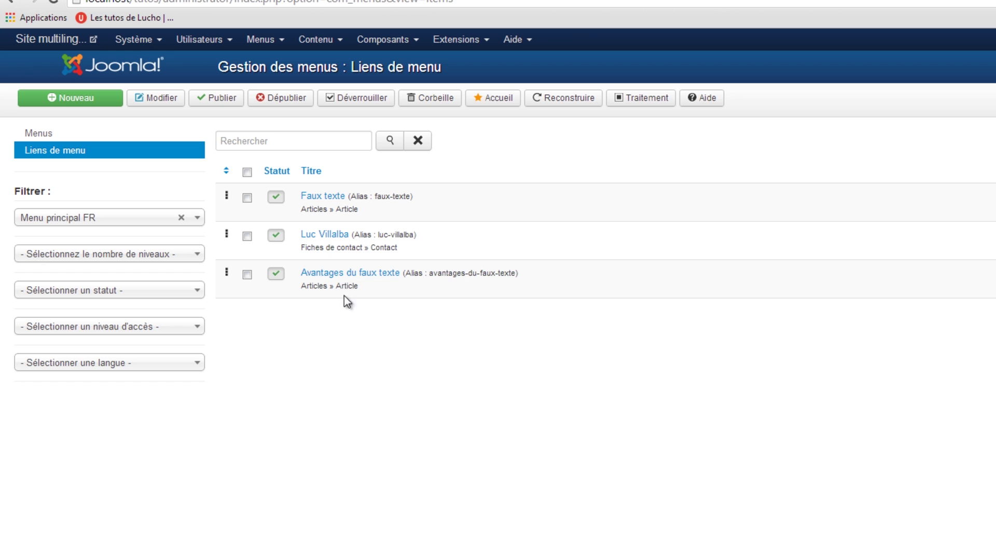
Associate the French contact menu link with its Spanish, Arabic and English contact links and save
{"action": "left_click", "coordinate": [325, 235]}
{"action": "left_click", "coordinate": [219, 138]}
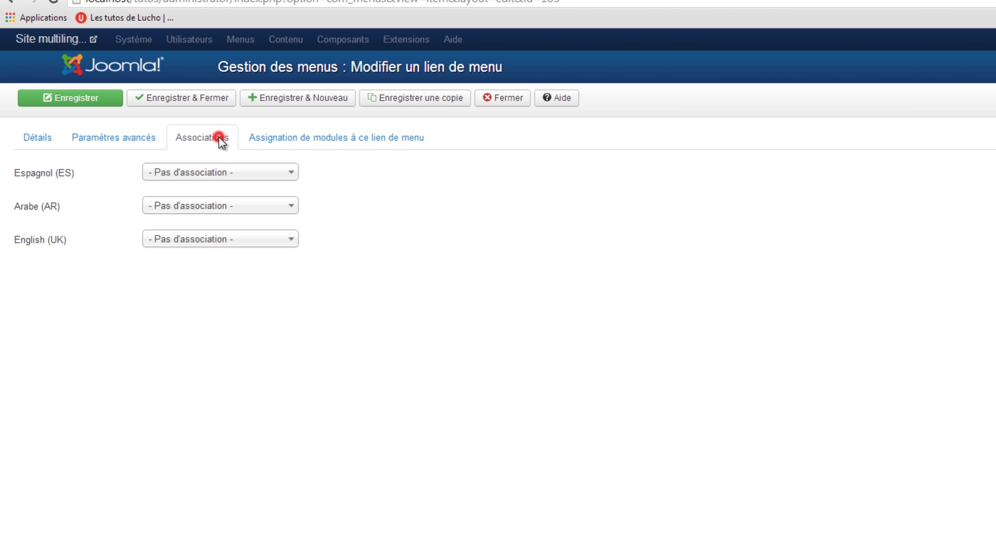
{"action": "left_click", "coordinate": [188, 181]}
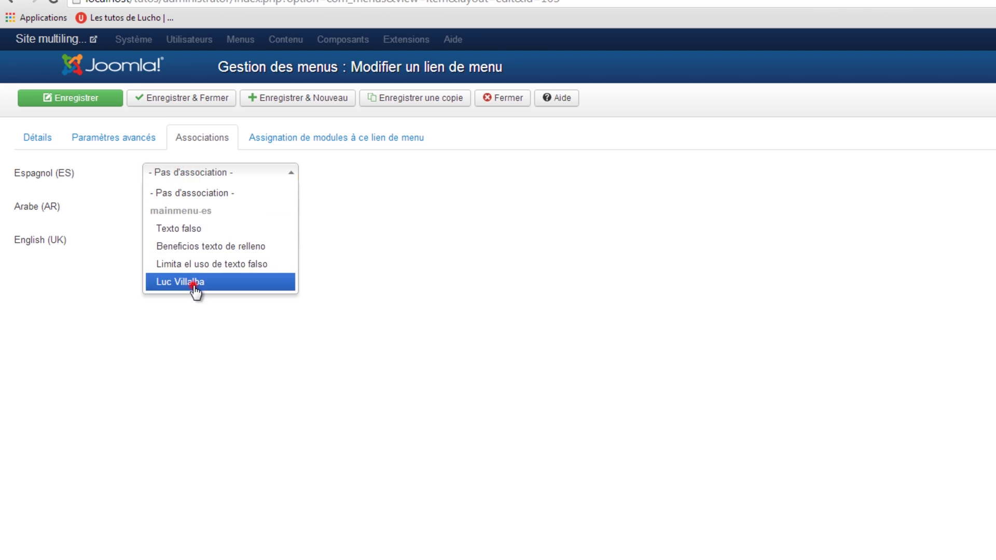
{"action": "left_click", "coordinate": [193, 285]}
{"action": "left_click", "coordinate": [185, 208]}
{"action": "left_click", "coordinate": [182, 280]}
{"action": "left_click", "coordinate": [182, 239]}
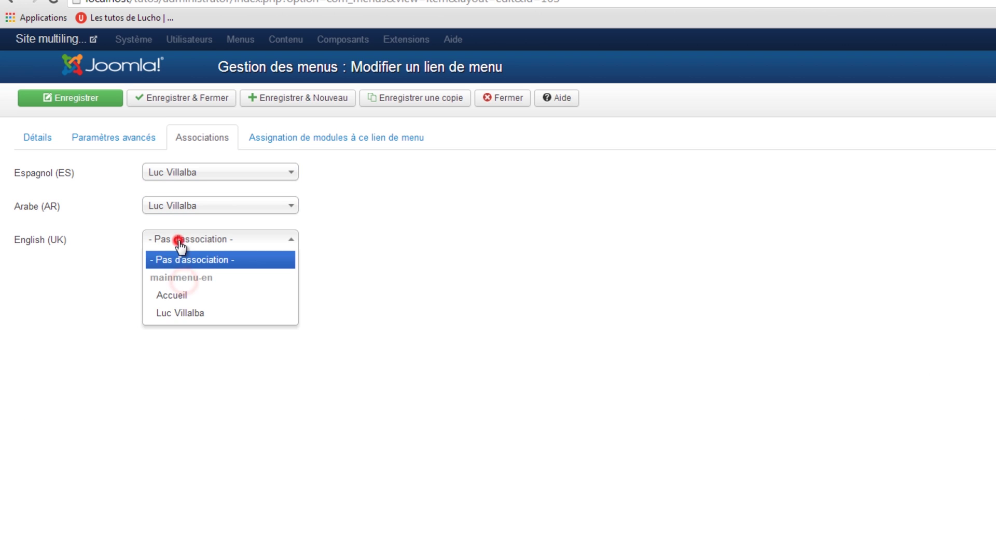
{"action": "left_click", "coordinate": [182, 313]}
{"action": "left_click", "coordinate": [171, 99]}
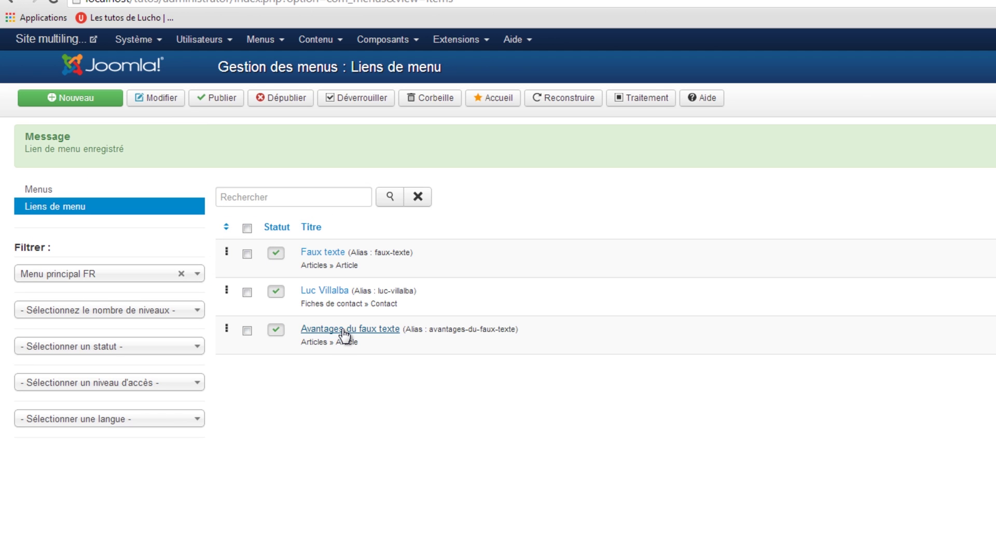
Associate the Avantages du faux texte menu item with Beneficios texto de relleno (ES) only, then filter to Menu principal FR
{"action": "left_click", "coordinate": [344, 331]}
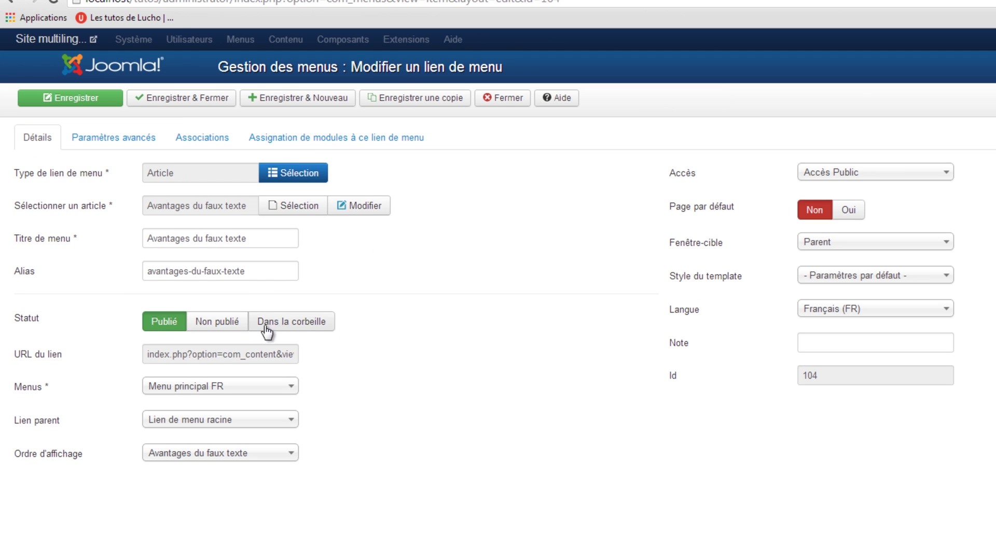
{"action": "left_click", "coordinate": [198, 137]}
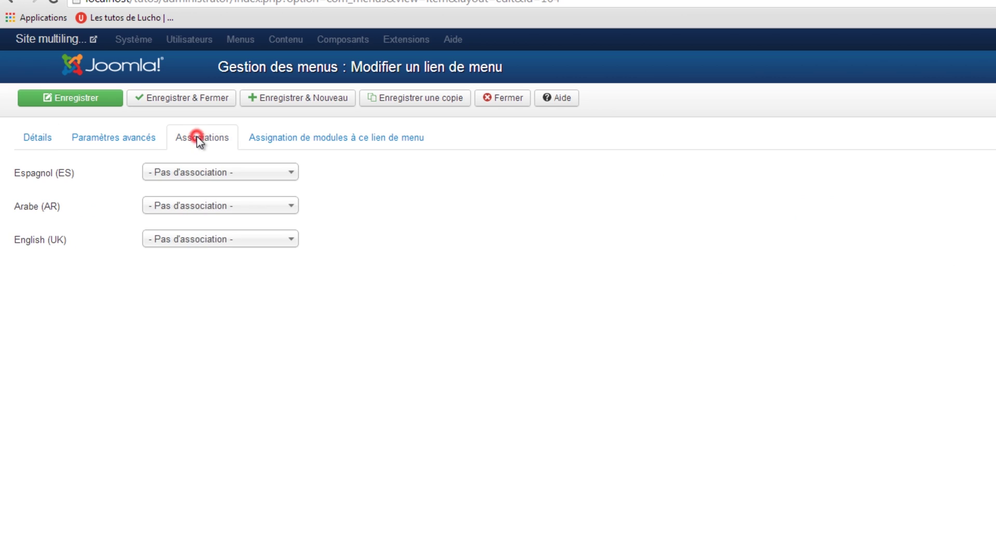
{"action": "left_click", "coordinate": [200, 174]}
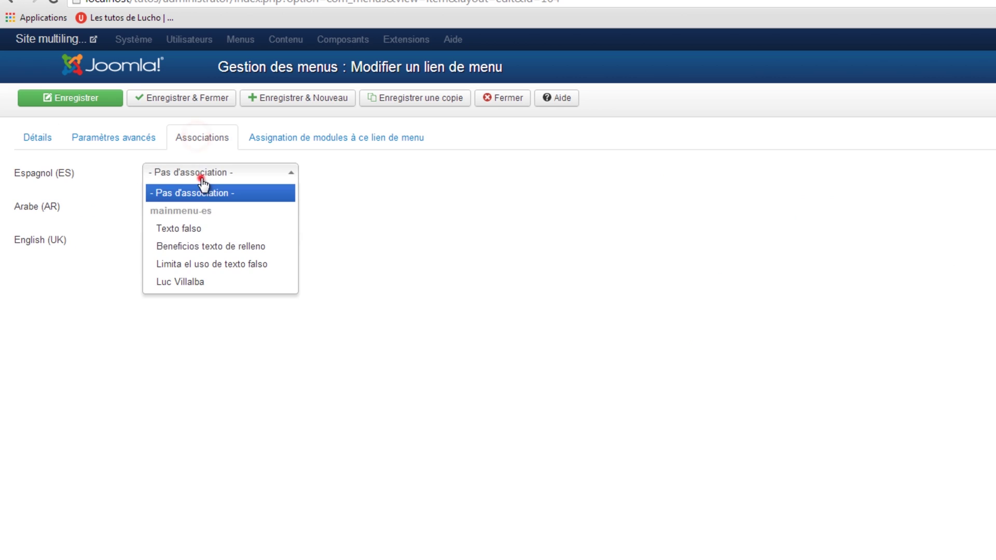
{"action": "left_click", "coordinate": [212, 247]}
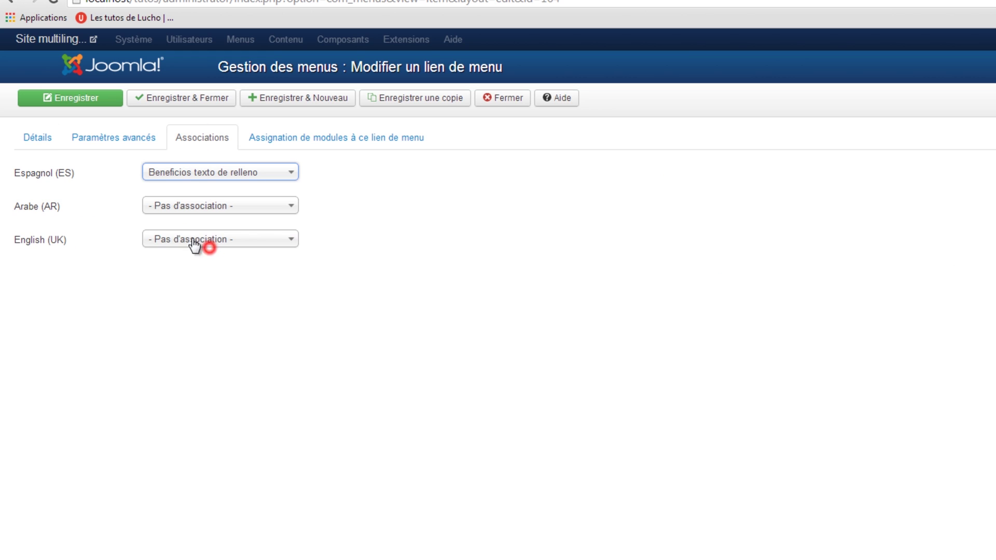
{"action": "left_click", "coordinate": [181, 213]}
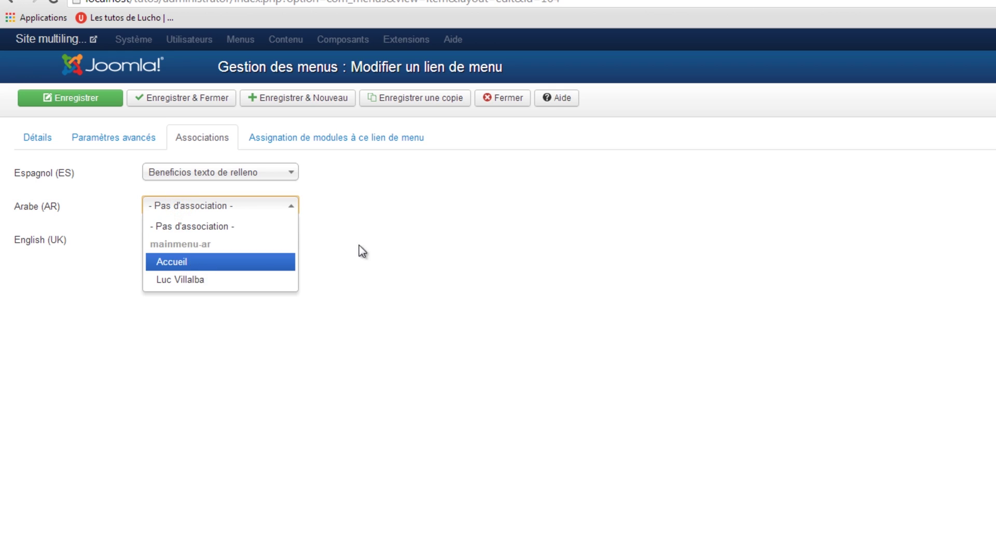
{"action": "left_click", "coordinate": [418, 243]}
{"action": "left_click", "coordinate": [207, 238]}
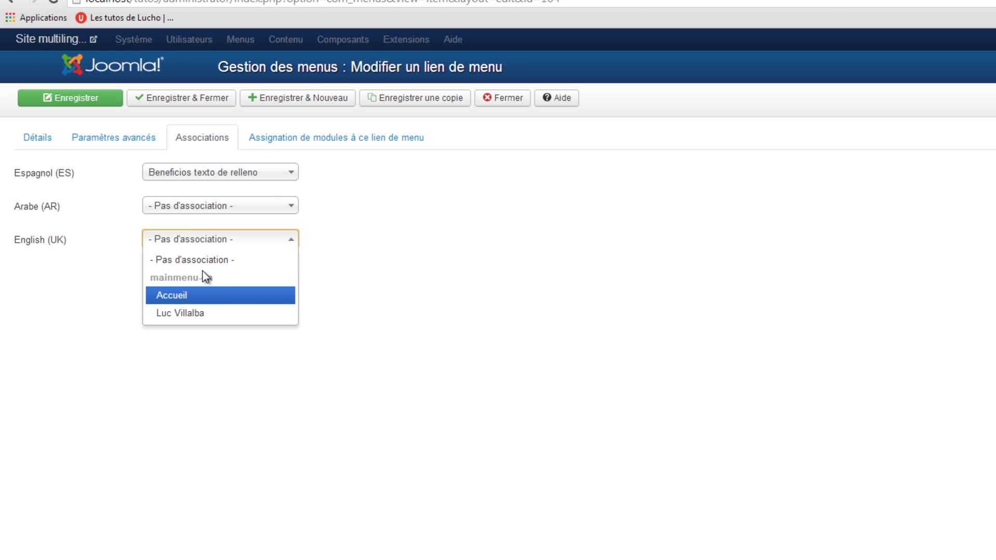
{"action": "left_click", "coordinate": [399, 313]}
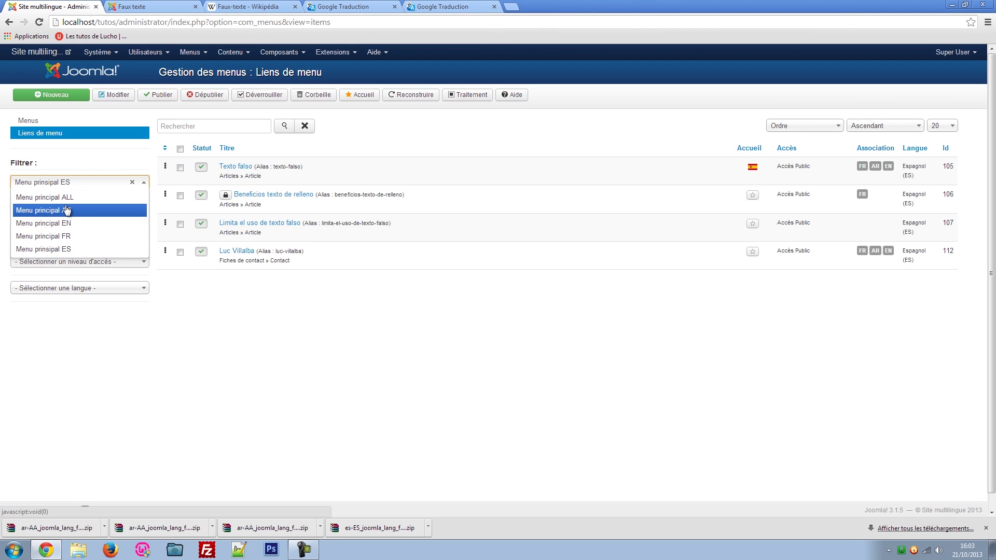
{"action": "left_click", "coordinate": [66, 236]}
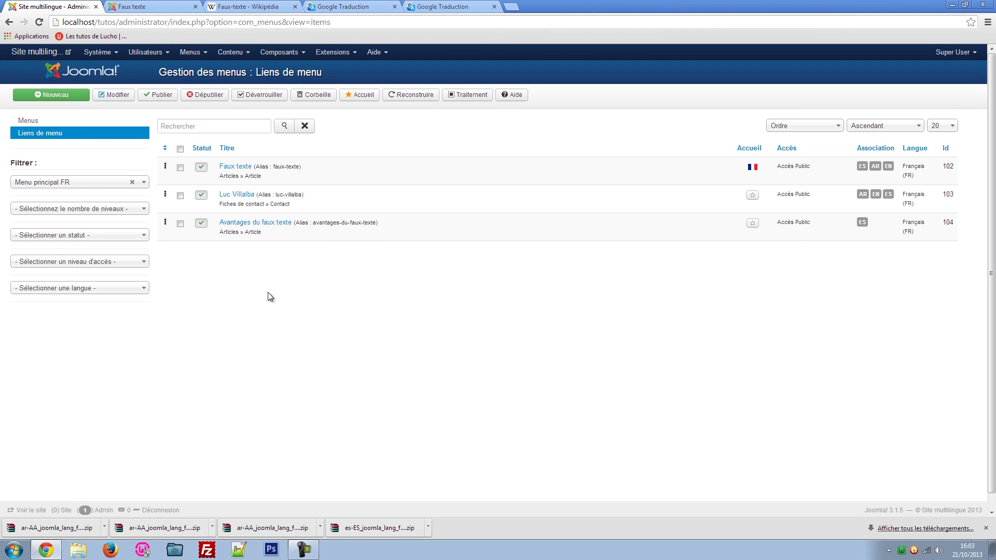
Filter the menu items by Menu principal EN, then AR, then ES, and go to the front-end tab
{"action": "left_click", "coordinate": [63, 183]}
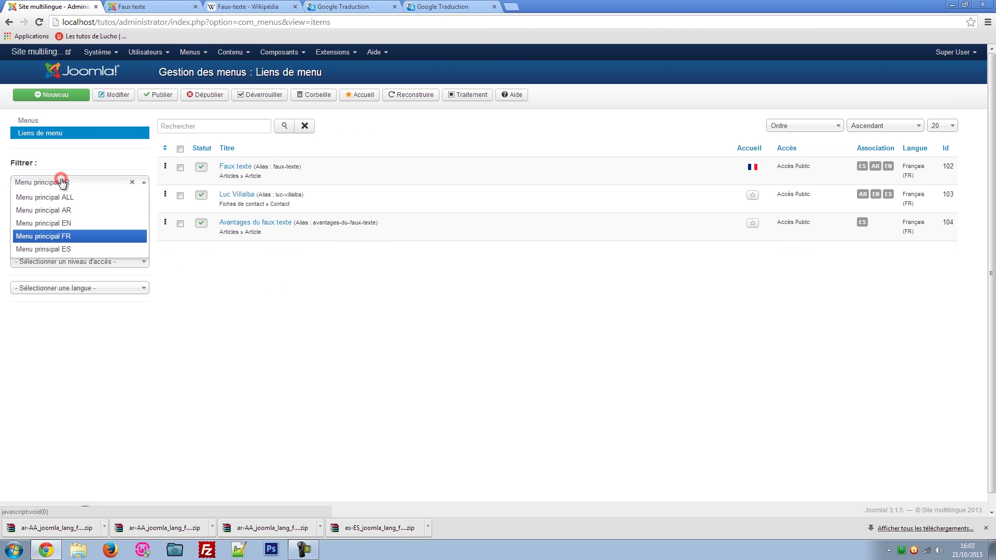
{"action": "left_click", "coordinate": [64, 223]}
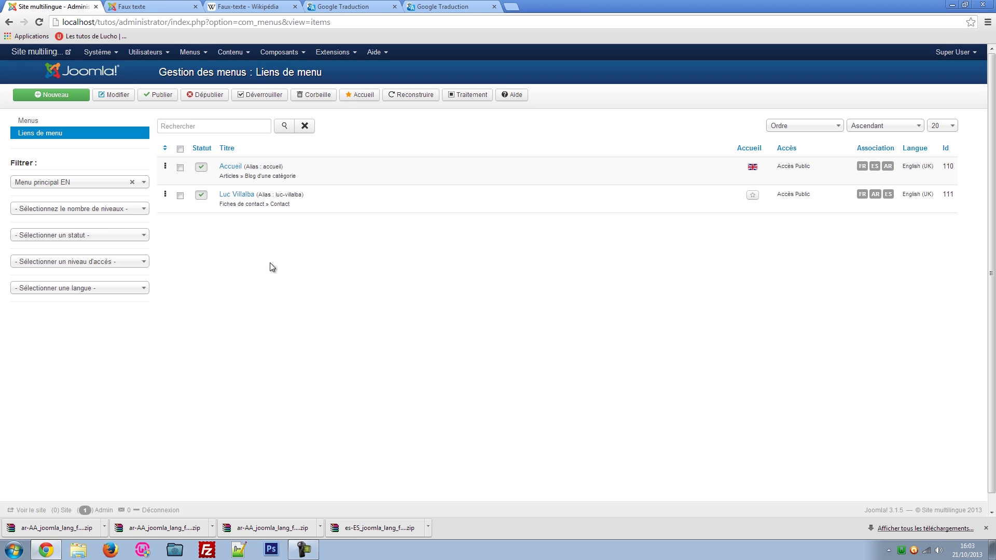
{"action": "left_click", "coordinate": [63, 182]}
{"action": "left_click", "coordinate": [64, 211]}
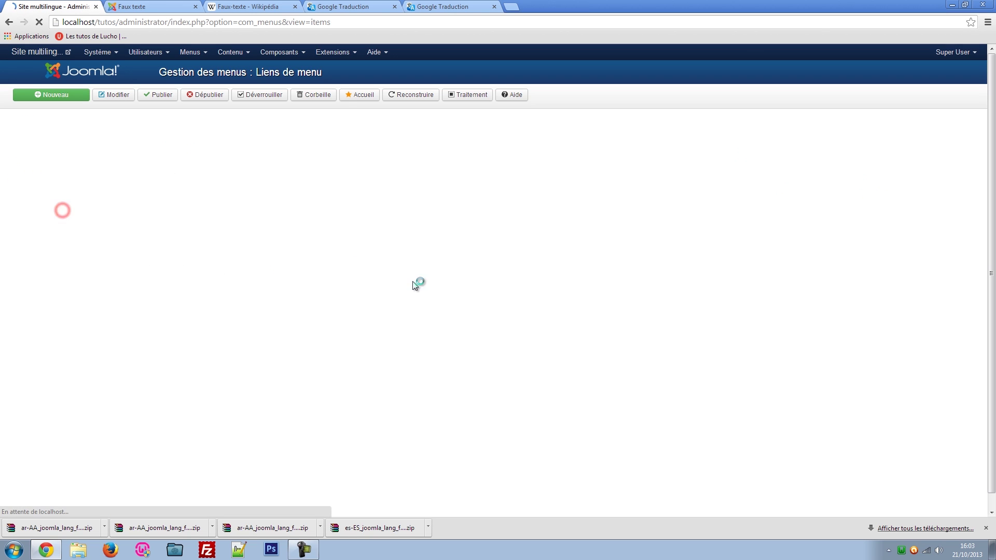
{"action": "left_click", "coordinate": [73, 184]}
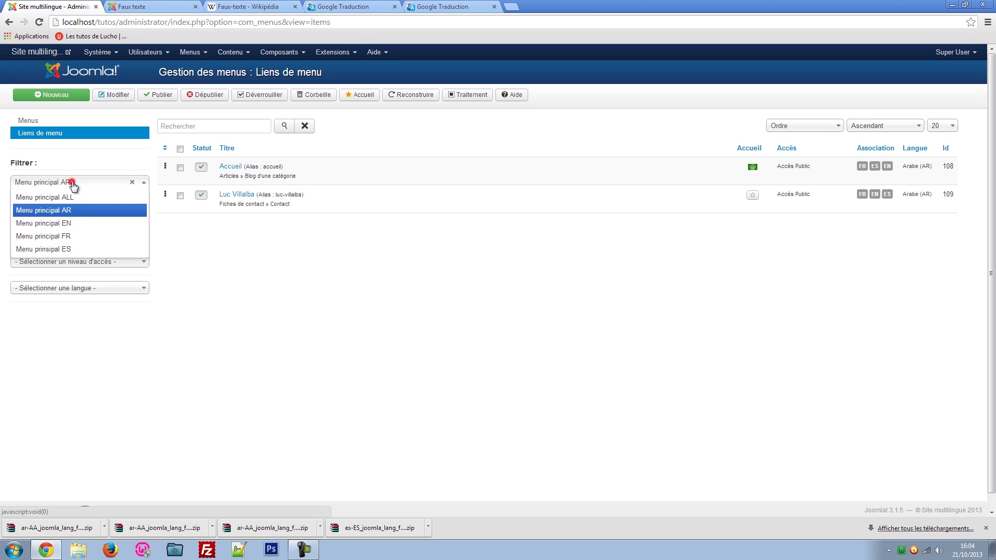
{"action": "left_click", "coordinate": [73, 250]}
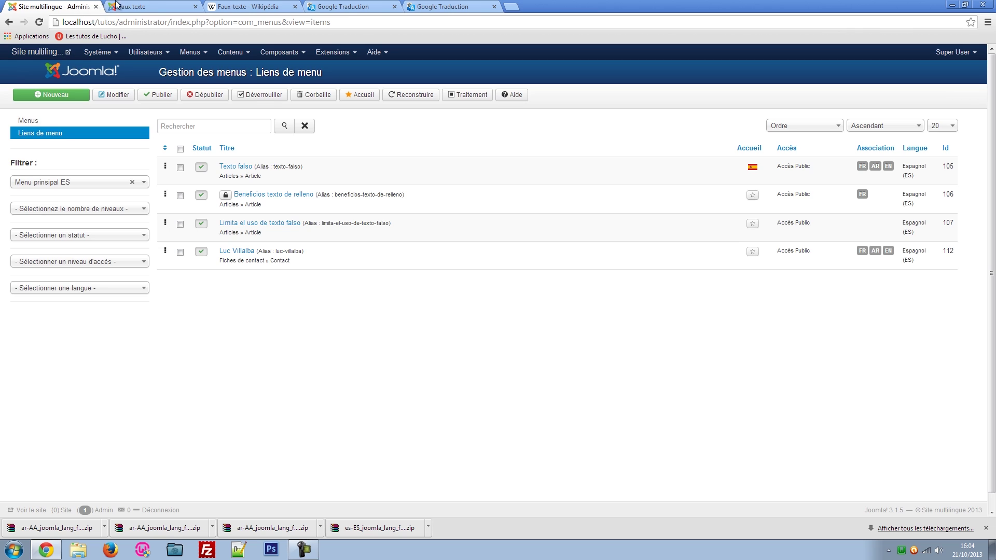
{"action": "left_click", "coordinate": [151, 7]}
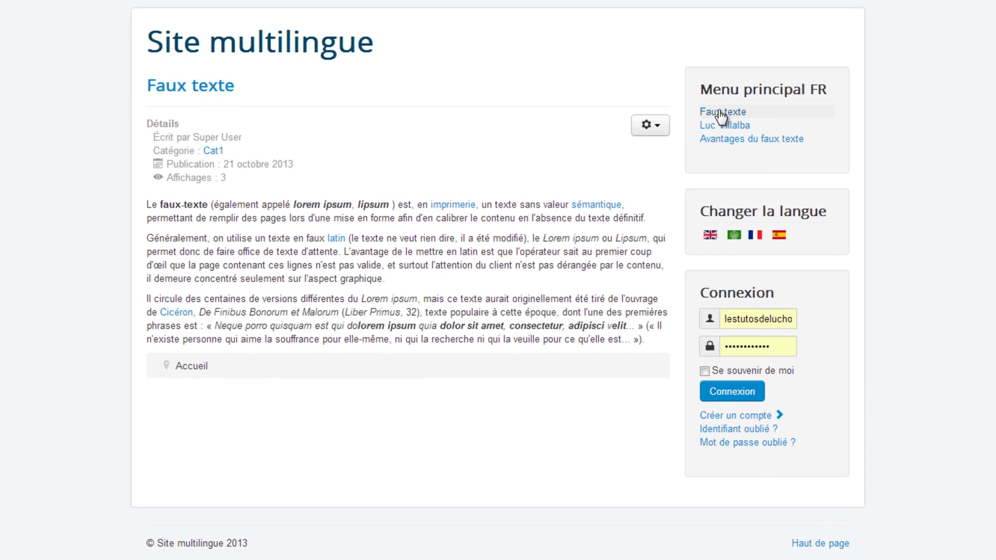
Reload Faux texte and the contact page, then switch to Spanish and browse its articles back to Texto falso
{"action": "left_click", "coordinate": [720, 113]}
{"action": "left_click", "coordinate": [721, 129]}
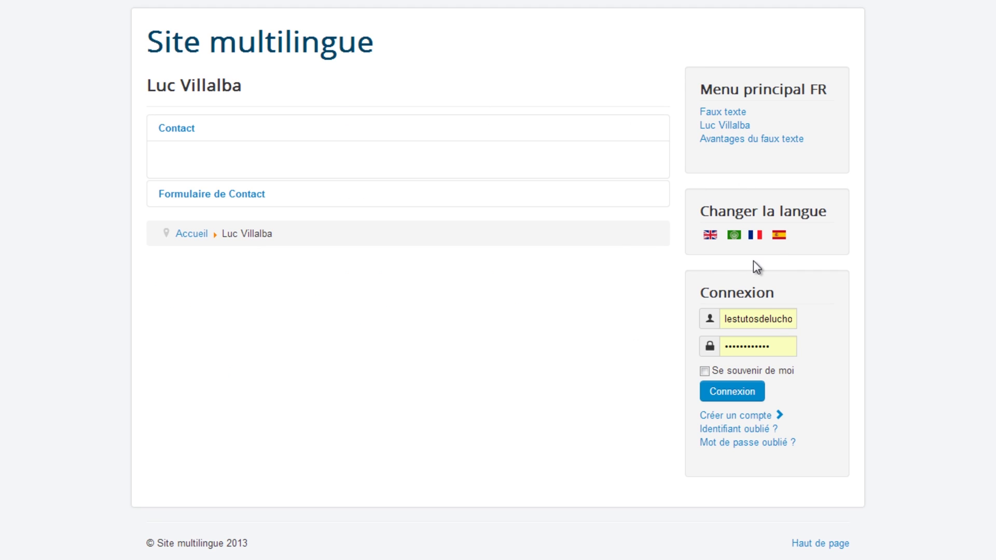
{"action": "left_click", "coordinate": [779, 235]}
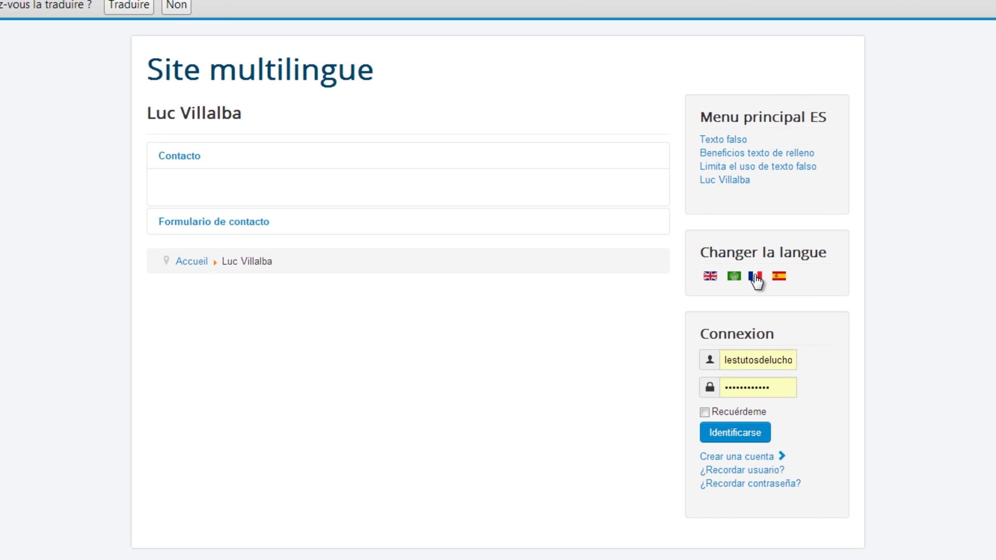
{"action": "left_click", "coordinate": [718, 167]}
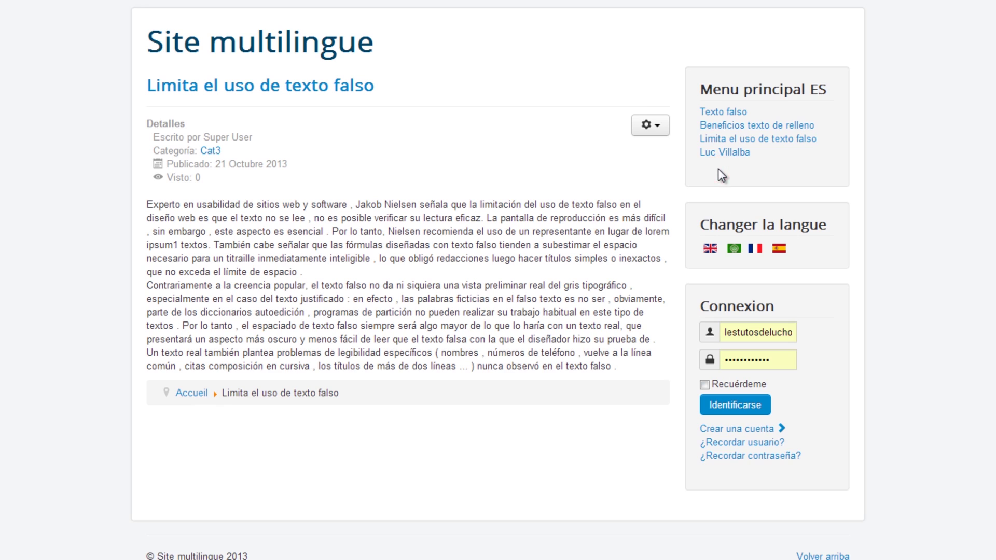
{"action": "left_click", "coordinate": [720, 165]}
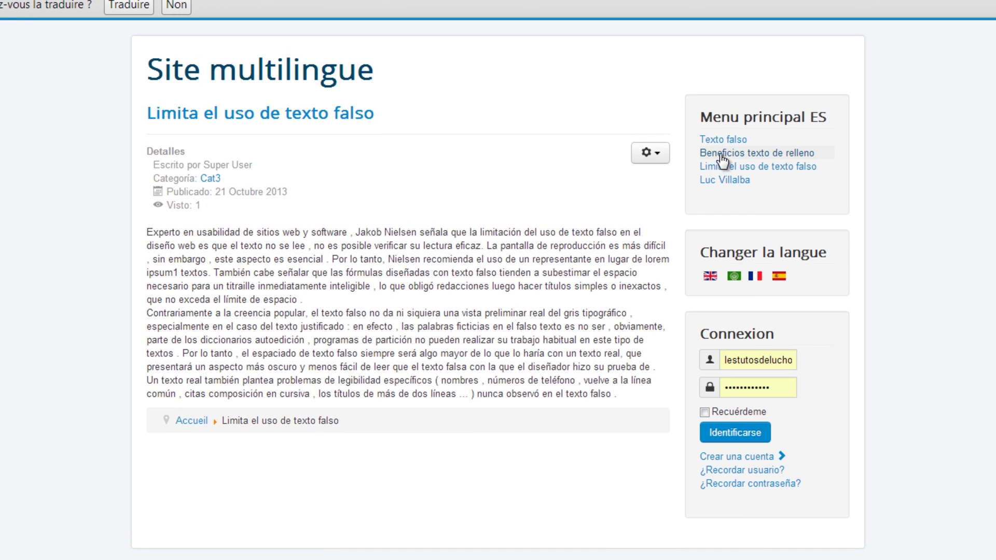
{"action": "left_click", "coordinate": [721, 154]}
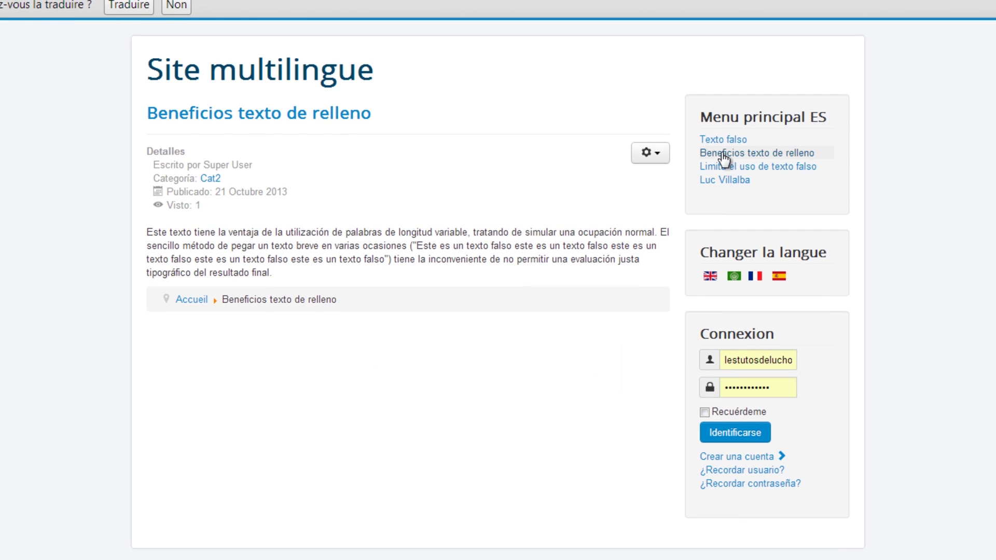
{"action": "left_click", "coordinate": [777, 277]}
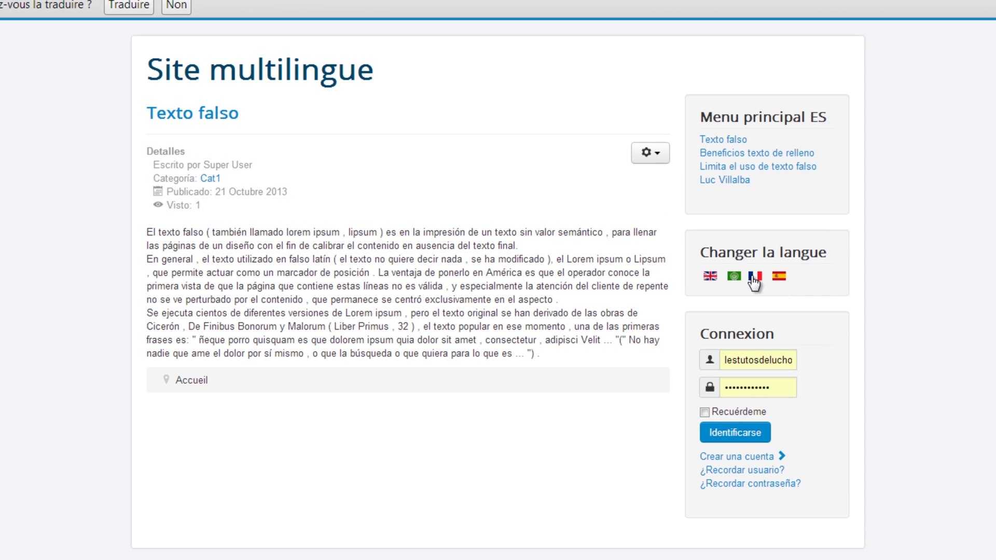
Switch the site to French, then English, and return to the admin menu items list
{"action": "left_click", "coordinate": [753, 278]}
{"action": "left_click", "coordinate": [711, 233]}
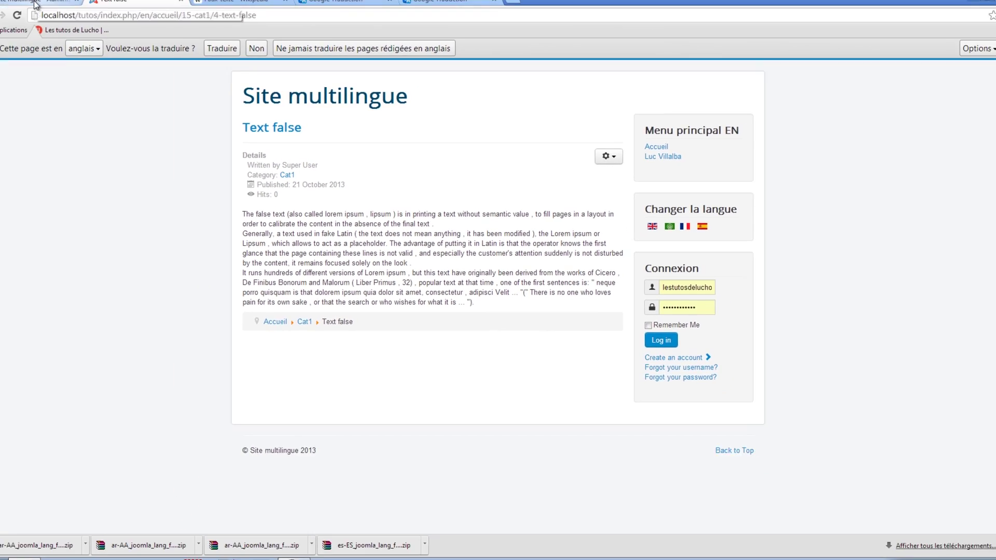
{"action": "left_click", "coordinate": [56, 9]}
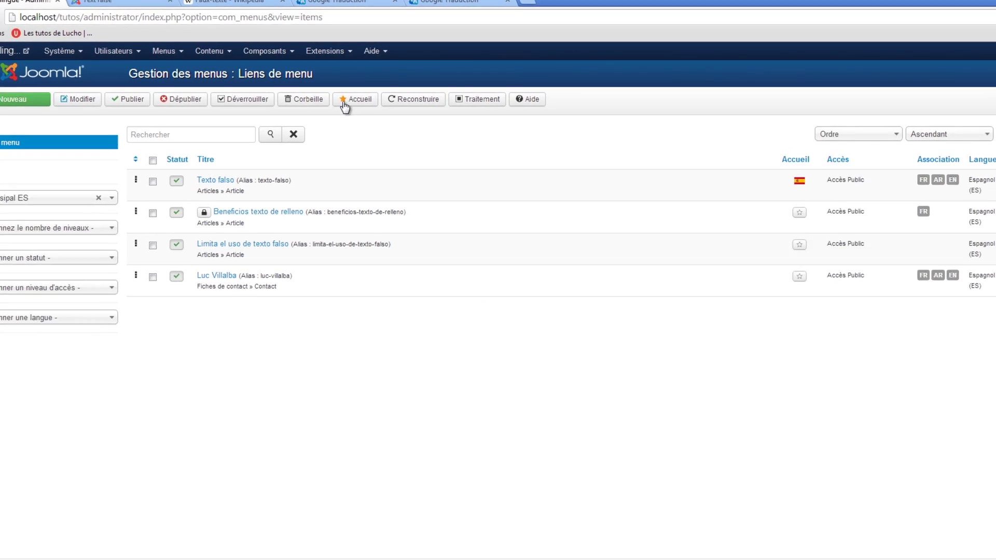
Publish the Statut multilangue module from the Administration modules list in Gestion des modules
{"action": "left_click", "coordinate": [335, 52]}
{"action": "left_click", "coordinate": [316, 124]}
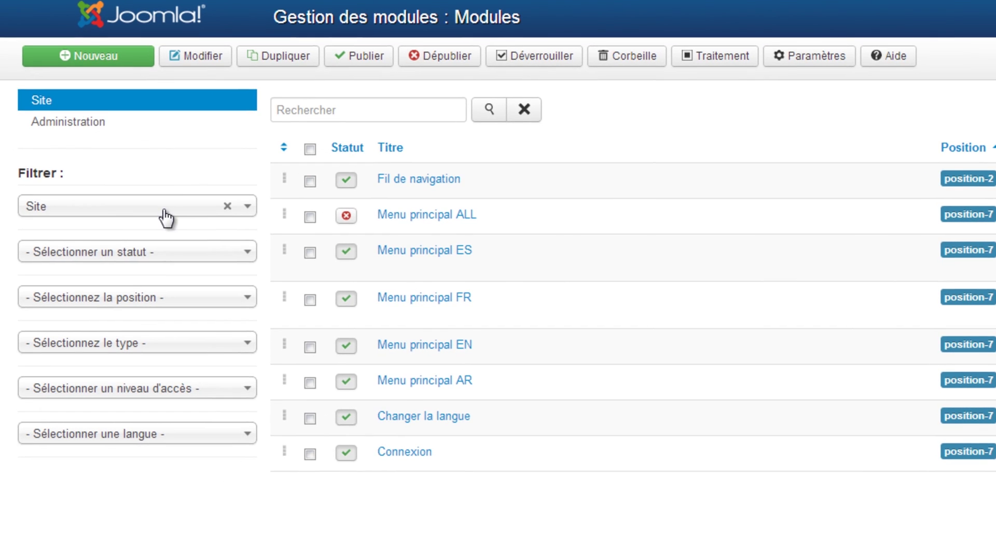
{"action": "left_click", "coordinate": [165, 210]}
{"action": "left_click", "coordinate": [149, 251]}
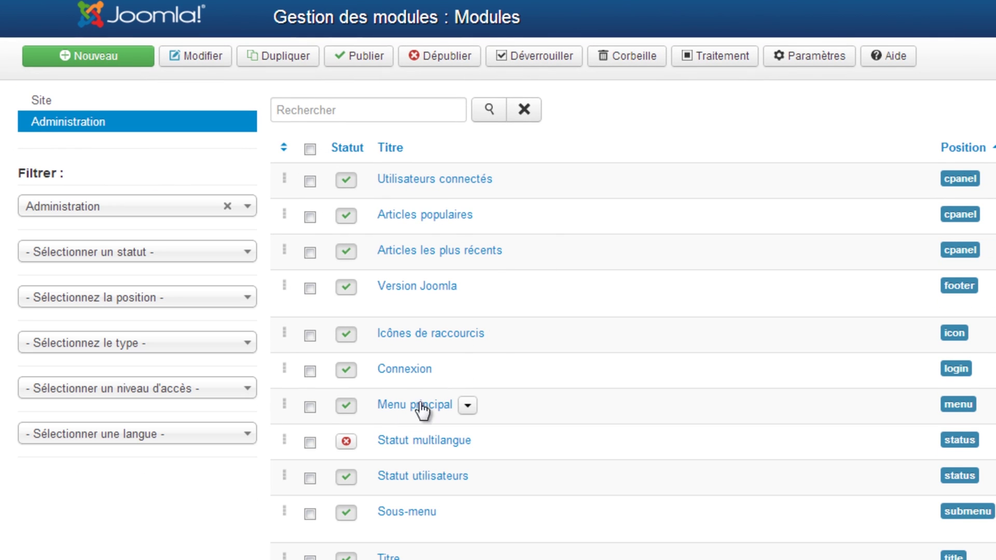
{"action": "left_click", "coordinate": [346, 442]}
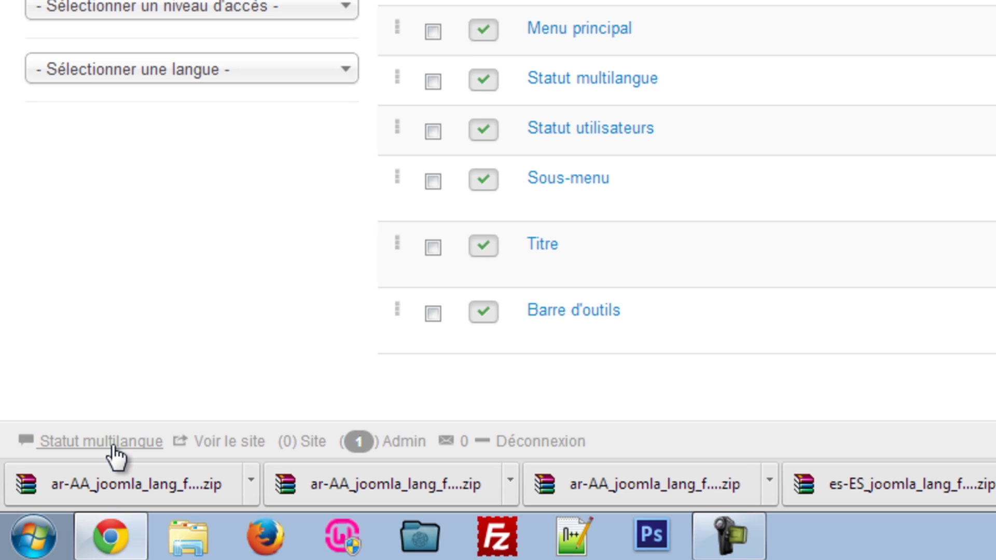
Check the multilingual status window showing five published default home pages for the languages
{"action": "left_click", "coordinate": [93, 442]}
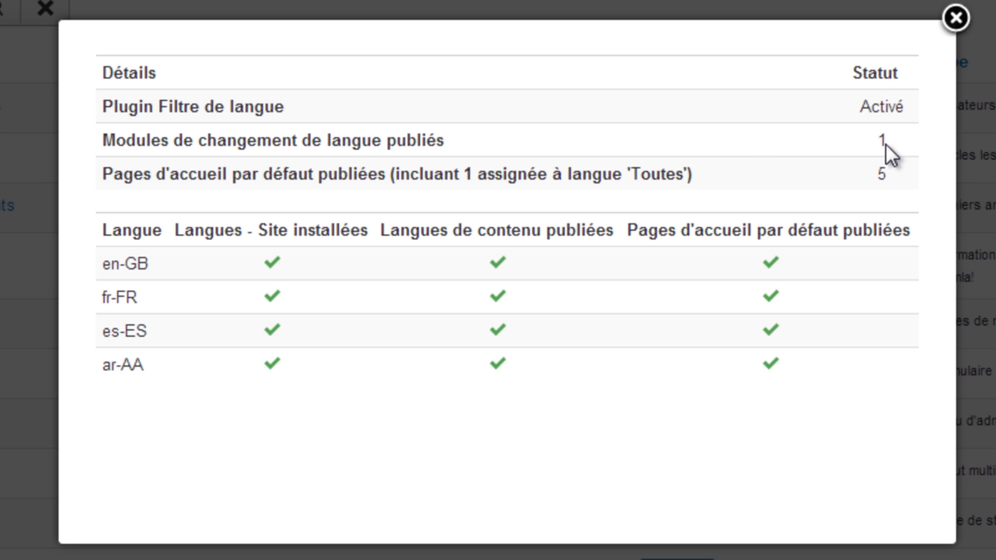
{"action": "left_click_drag", "start_coordinate": [901, 175], "coordinate": [874, 176]}
{"action": "left_click", "coordinate": [817, 405]}
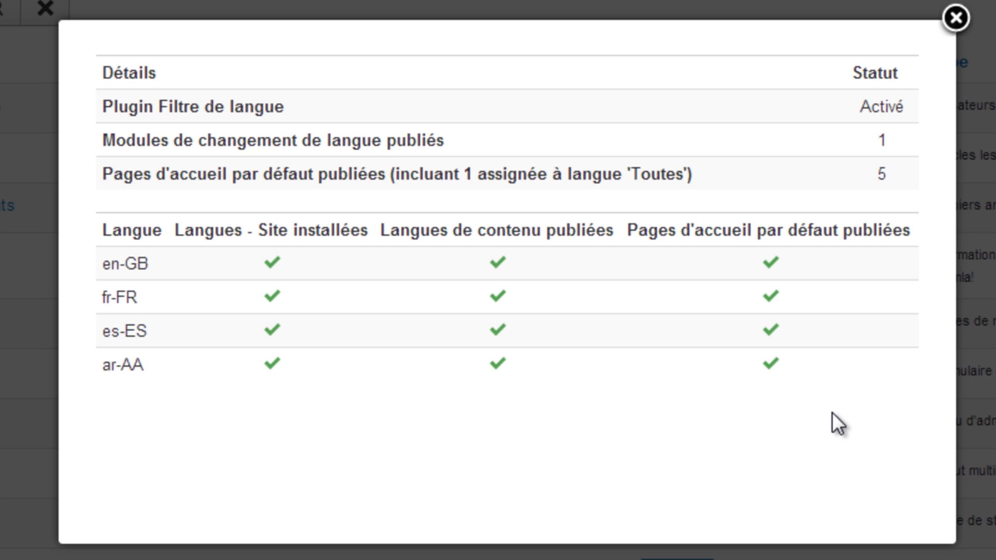